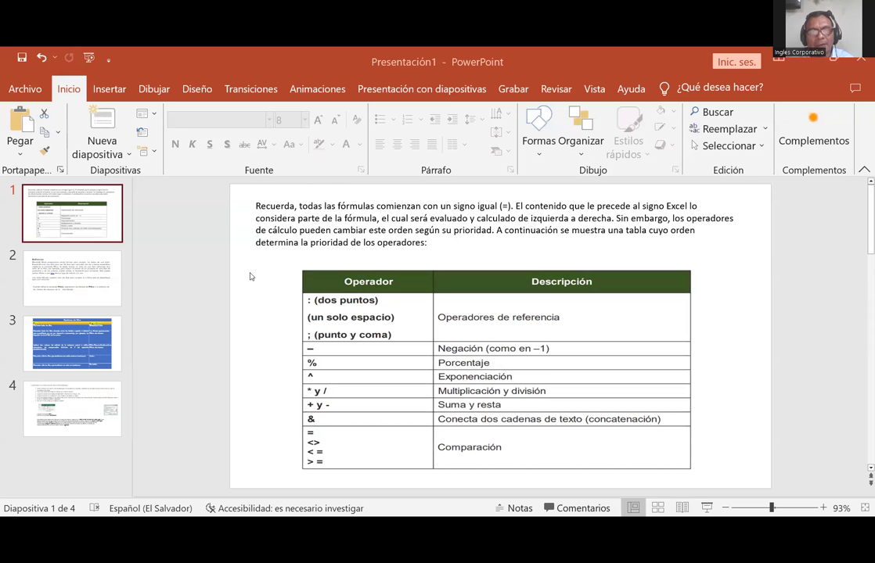
Step: Start the full-screen slide show and advance to the Definición slide on filters
{"action": "key", "text": "F5"}
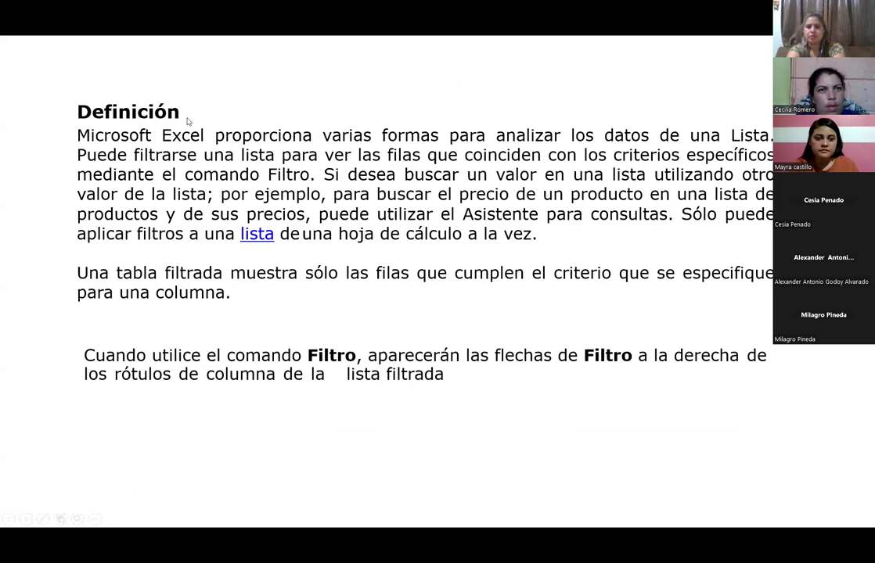
Step: Exit the slide show and append ' Filtros' to slide 2's title, making it 'Definición Filtros'
{"action": "key", "text": "Escape"}
{"action": "type", "text": "Filtros"}
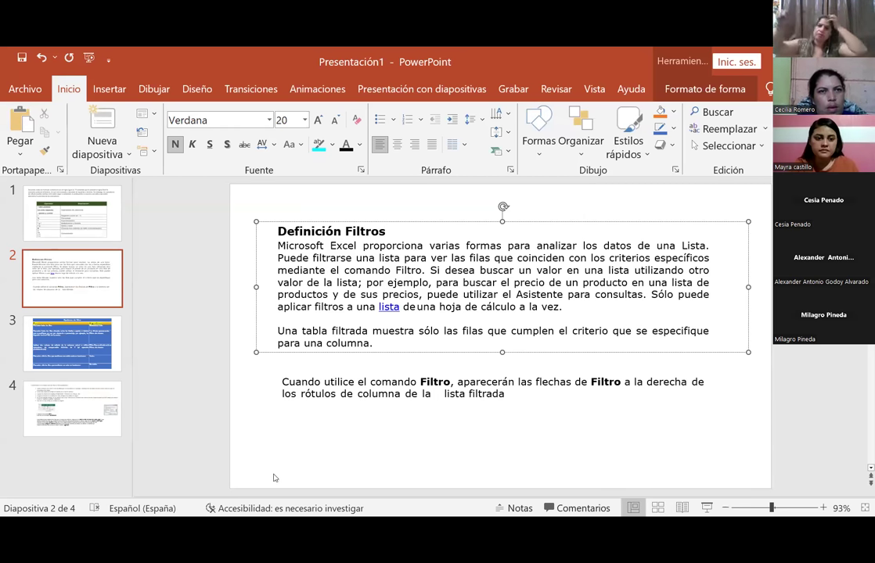
{"action": "left_click", "coordinate": [265, 457]}
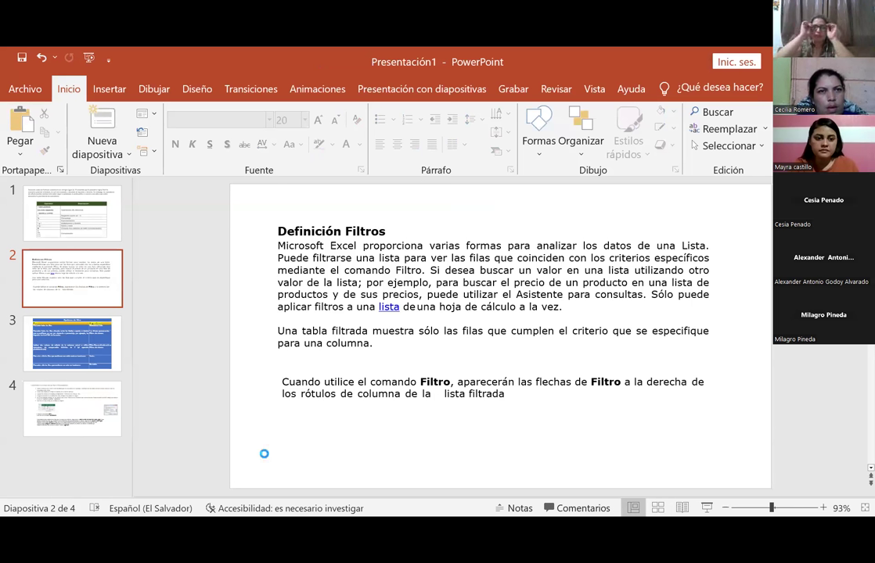
Step: Present the retitled 'Definición Filtros' slide full screen again
{"action": "key", "text": "Right"}
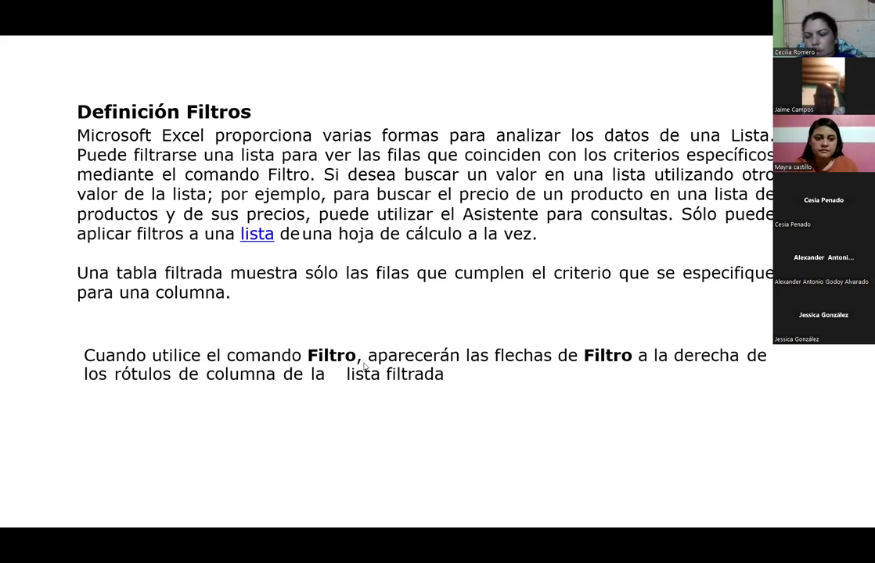
Step: Advance the slide show to the 'Opciones de filtro' table slide
{"action": "left_click", "coordinate": [323, 323]}
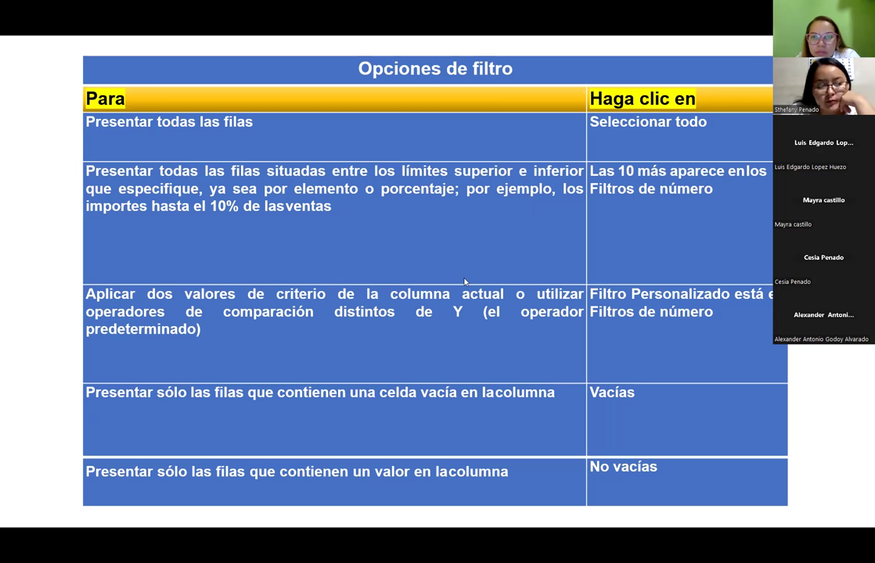
Step: Switch from PowerPoint to the Excel workbook Clase11 3.1 Filtros
{"action": "key", "text": "alt+Tab"}
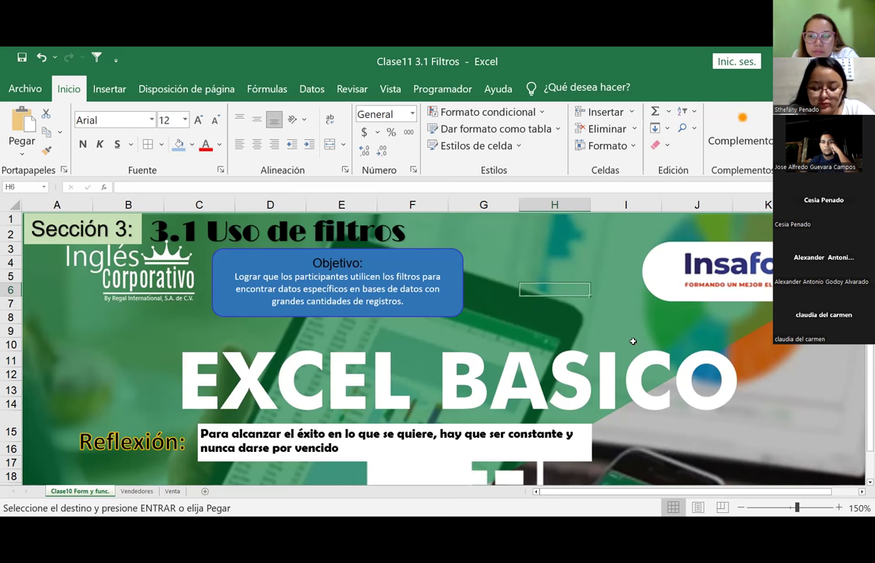
Step: On the Vendedores sheet, cancel the pending copy and enter the header 'N' in A2
{"action": "left_click", "coordinate": [137, 491]}
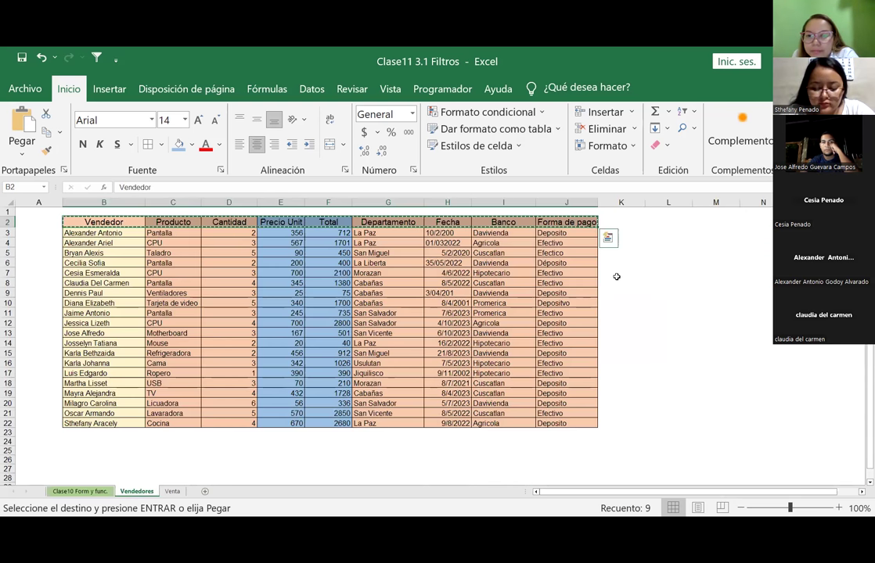
{"action": "key", "text": "Escape"}
{"action": "left_click", "coordinate": [688, 265]}
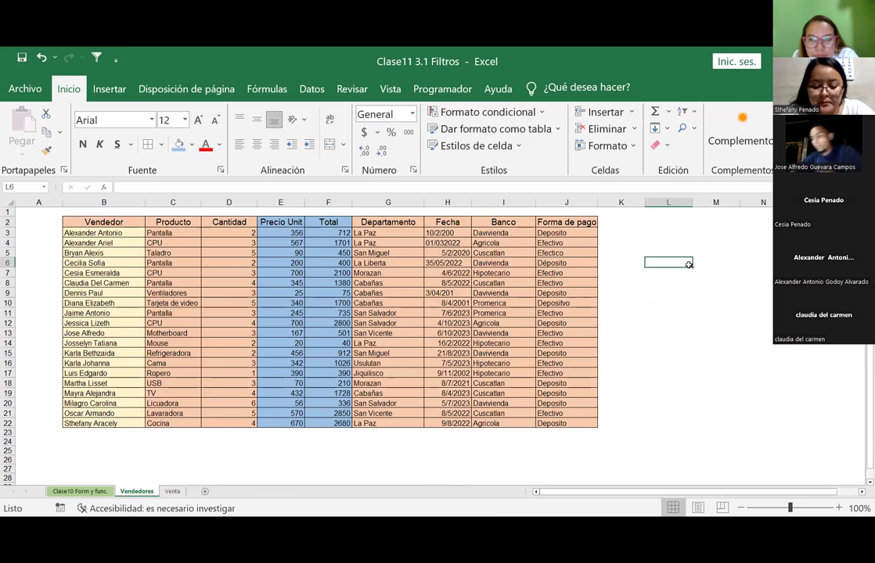
{"action": "left_click", "coordinate": [45, 223]}
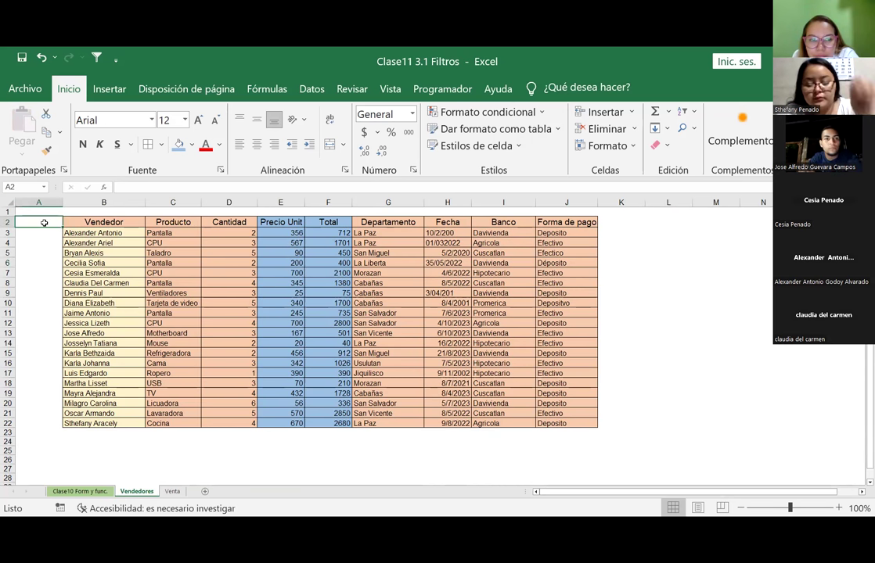
{"action": "type", "text": "nm"}
{"action": "key", "text": "BackSpace"}
{"action": "key", "text": "BackSpace"}
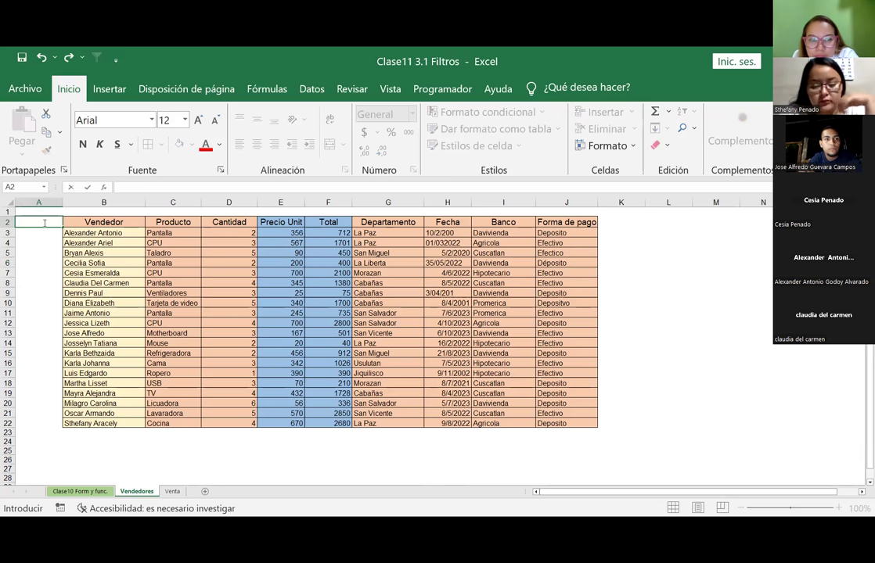
{"action": "type", "text": "N"}
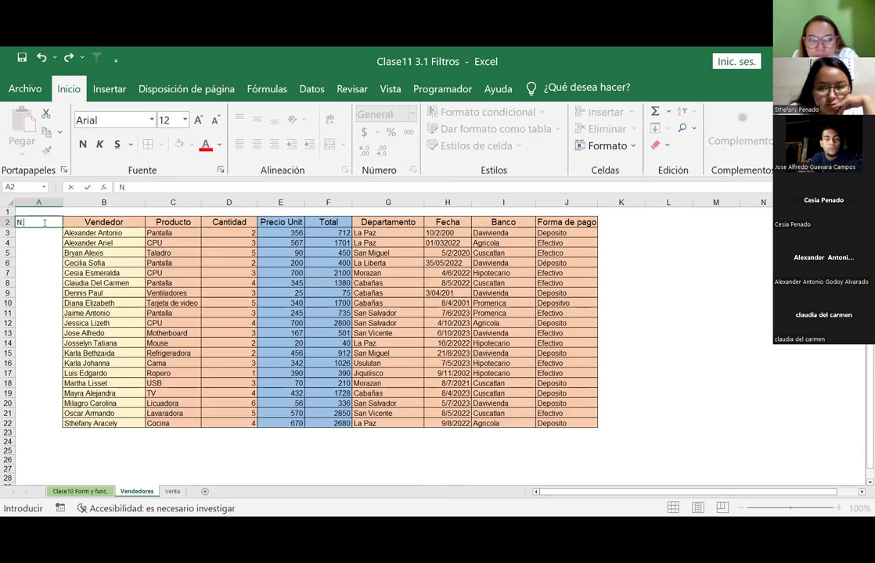
{"action": "key", "text": "Return"}
Step: Narrow column A and fill A3:A22 with the series 1 to 20
{"action": "type", "text": "1"}
{"action": "key", "text": "Return"}
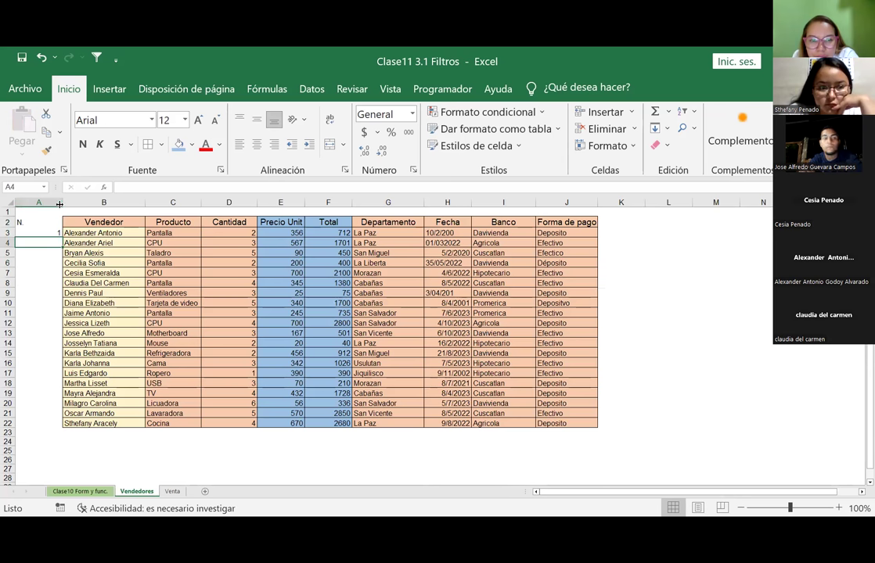
{"action": "left_click_drag", "start_coordinate": [62, 202], "coordinate": [37, 202]}
{"action": "left_click", "coordinate": [31, 232]}
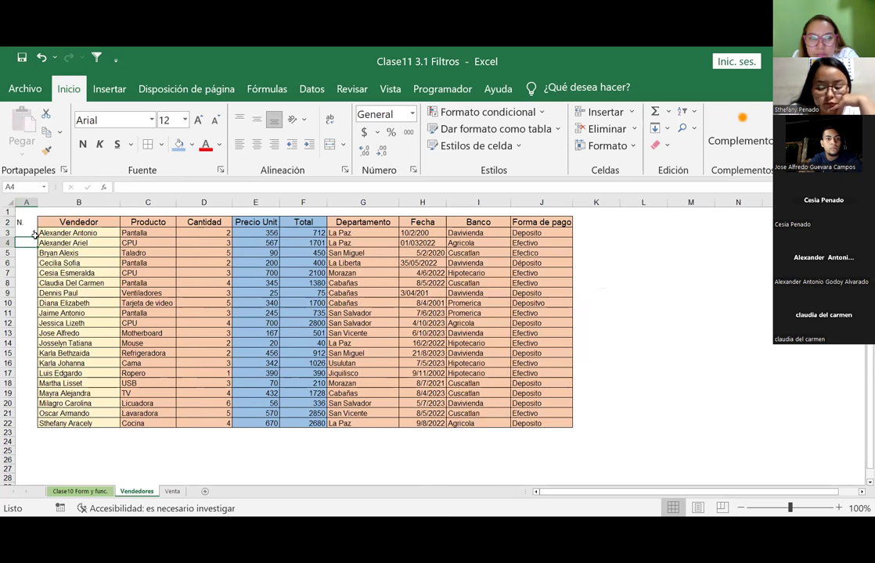
{"action": "left_click_drag", "start_coordinate": [35, 237], "coordinate": [37, 255]}
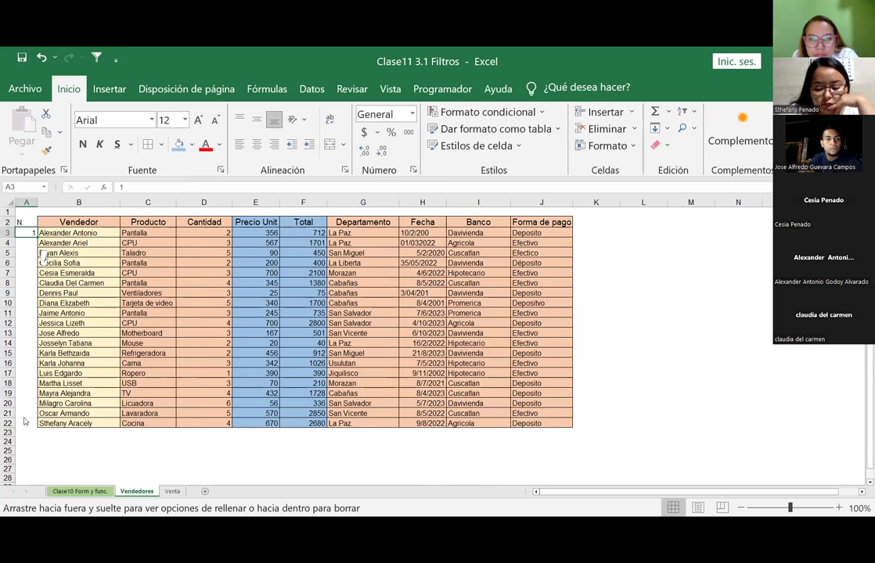
{"action": "left_click_drag", "start_coordinate": [20, 434], "coordinate": [20, 430]}
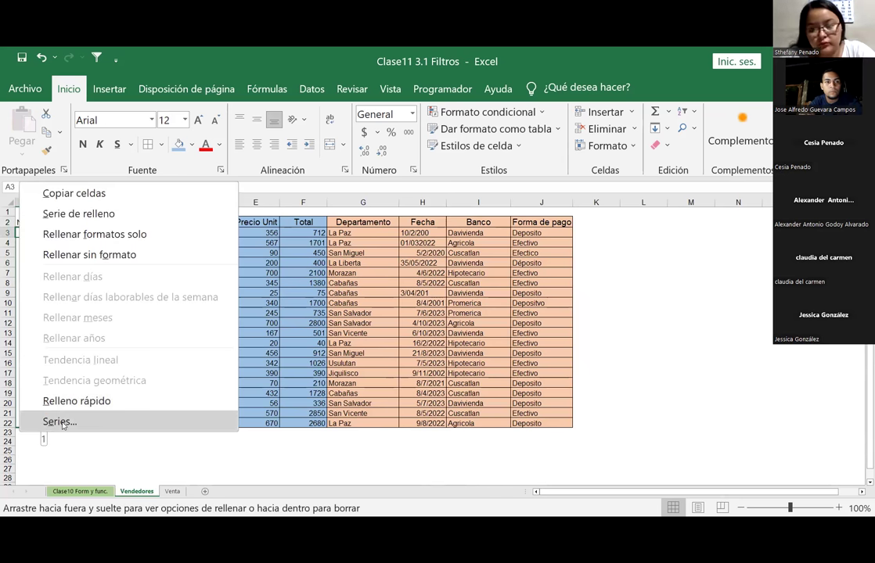
{"action": "left_click", "coordinate": [63, 423]}
{"action": "left_click", "coordinate": [635, 299]}
{"action": "left_click", "coordinate": [147, 450]}
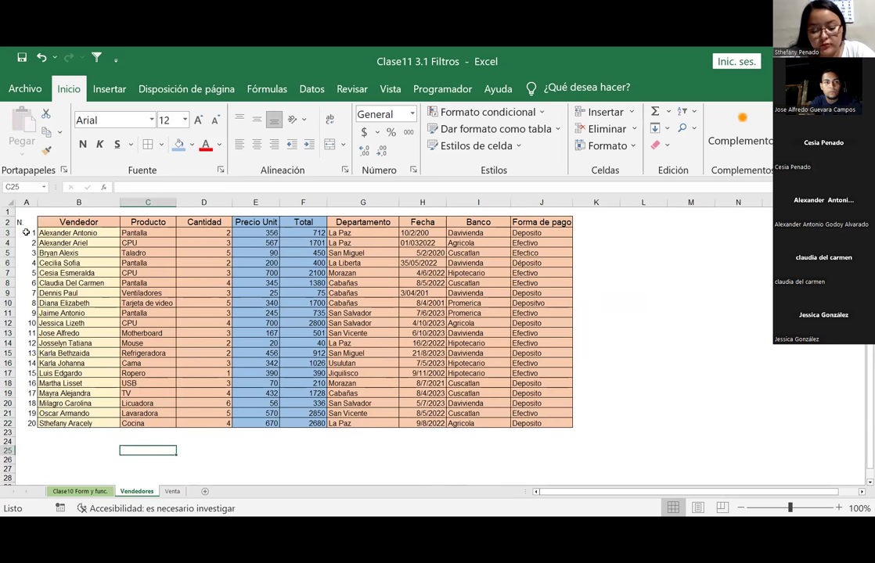
Step: Shade the N column range A2:A22 gold
{"action": "left_click_drag", "start_coordinate": [26, 222], "coordinate": [26, 424]}
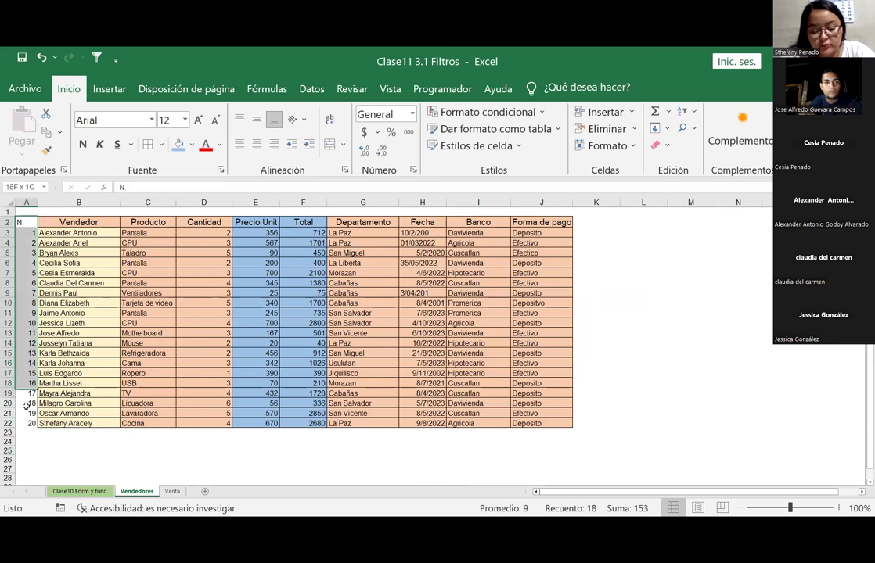
{"action": "left_click", "coordinate": [191, 145]}
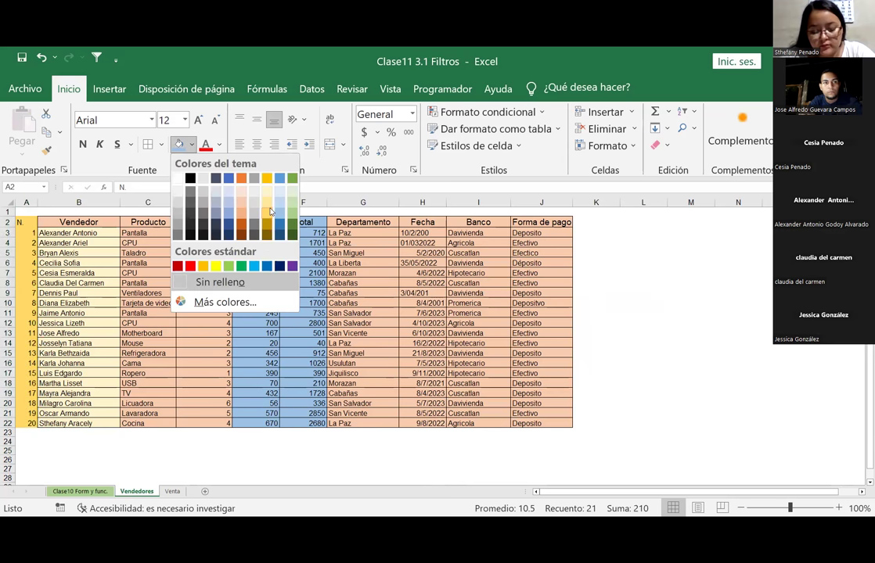
{"action": "left_click", "coordinate": [362, 263]}
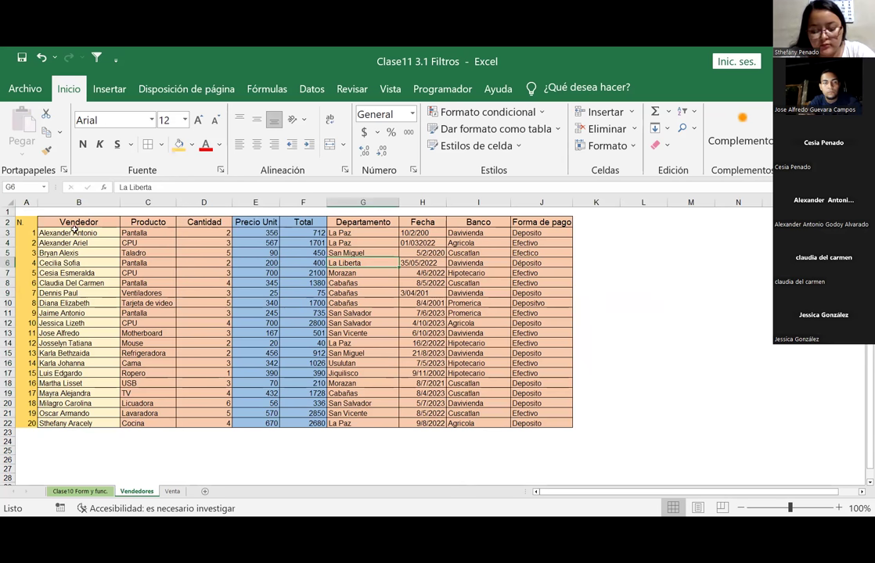
Step: Change the Vendedor header to 'Vendedor(a)'
{"action": "left_click", "coordinate": [64, 222]}
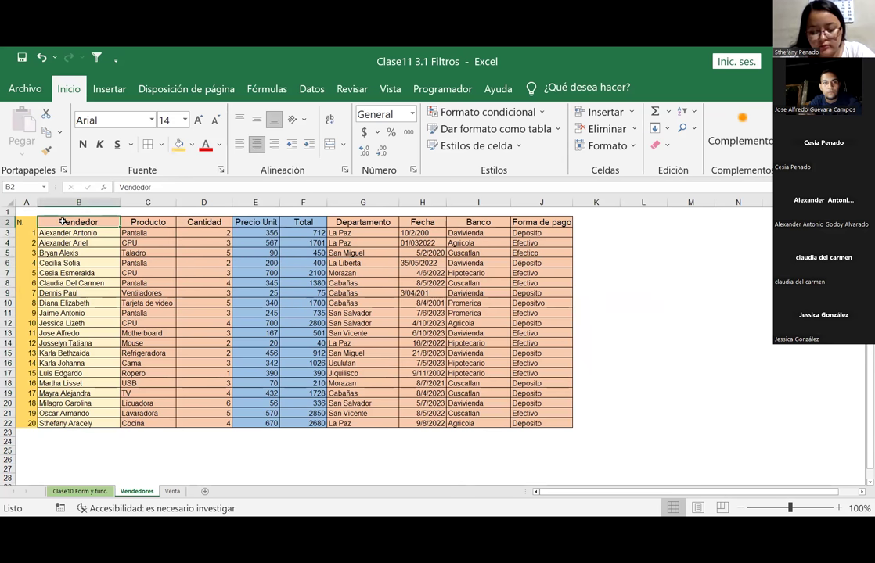
{"action": "double_click", "coordinate": [63, 222]}
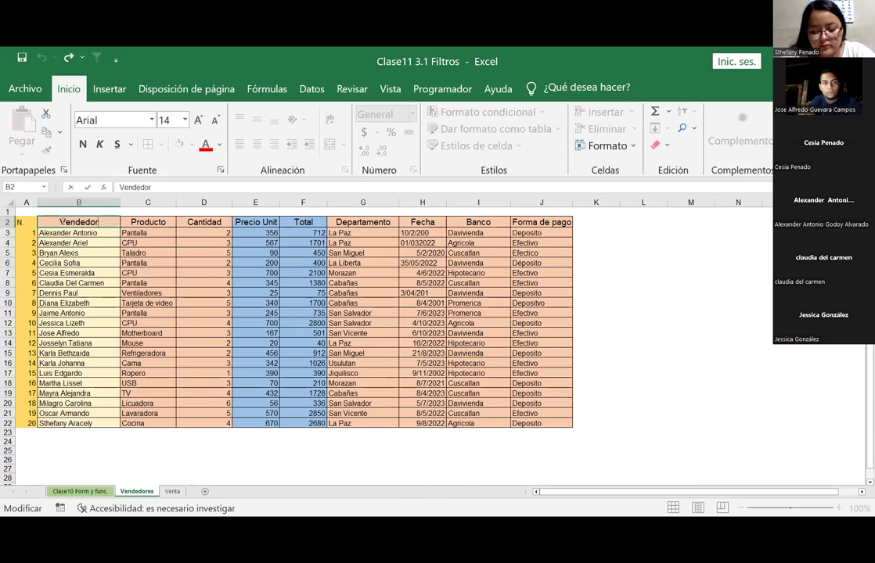
{"action": "type", "text": "("}
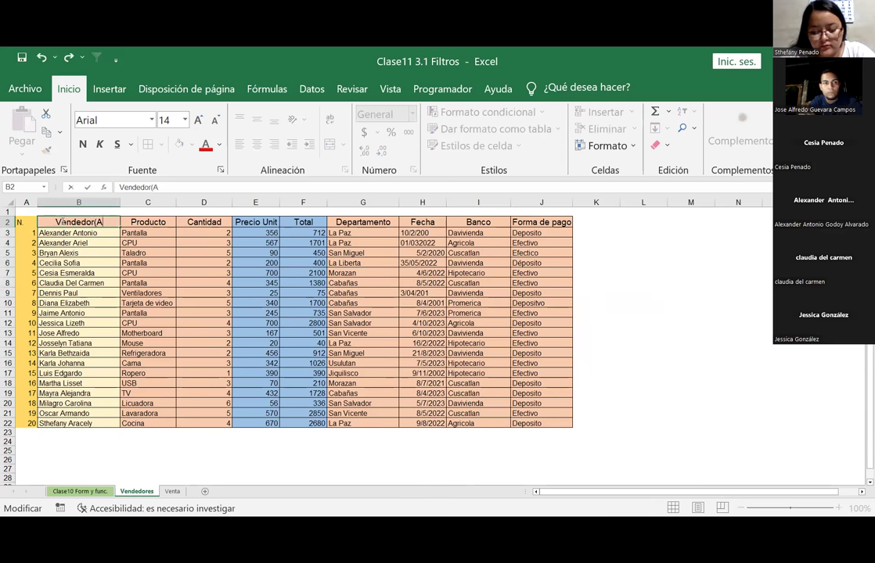
{"action": "type", "text": "a)"}
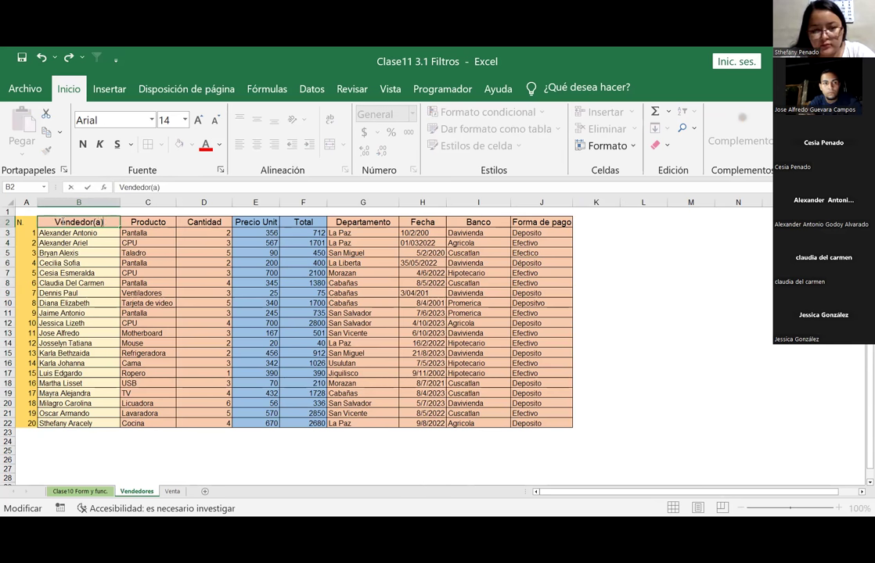
{"action": "key", "text": "Tab"}
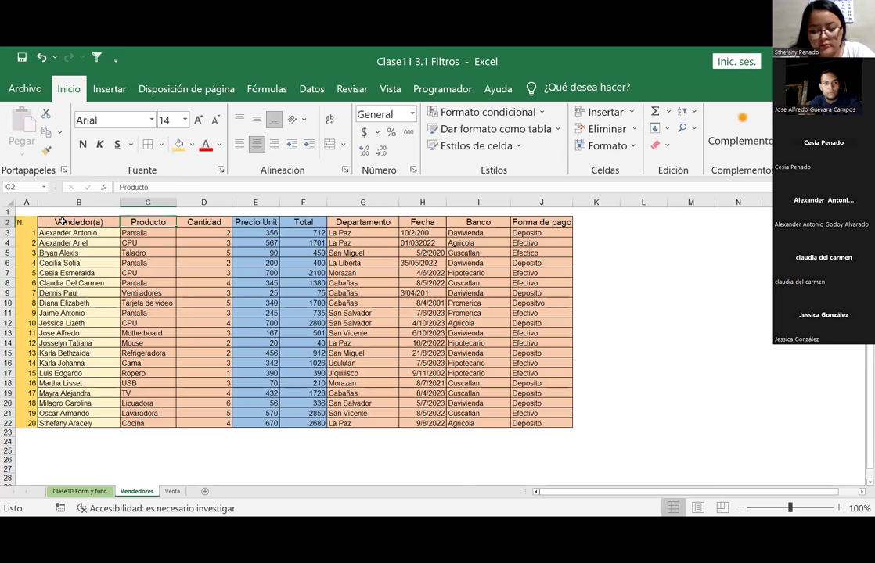
{"action": "key", "text": "Tab"}
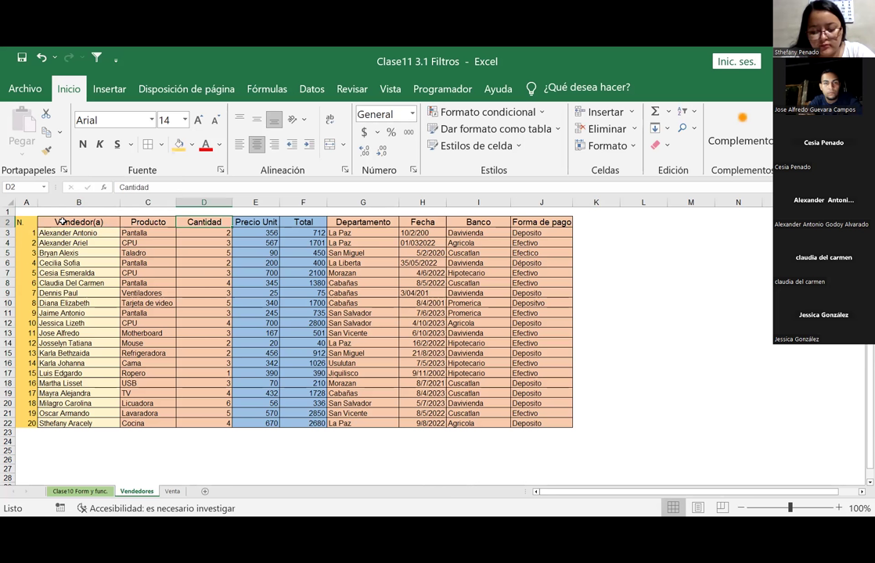
Step: Enter 6 in L2 and 8 in M2 beside the table
{"action": "key", "text": "Tab"}
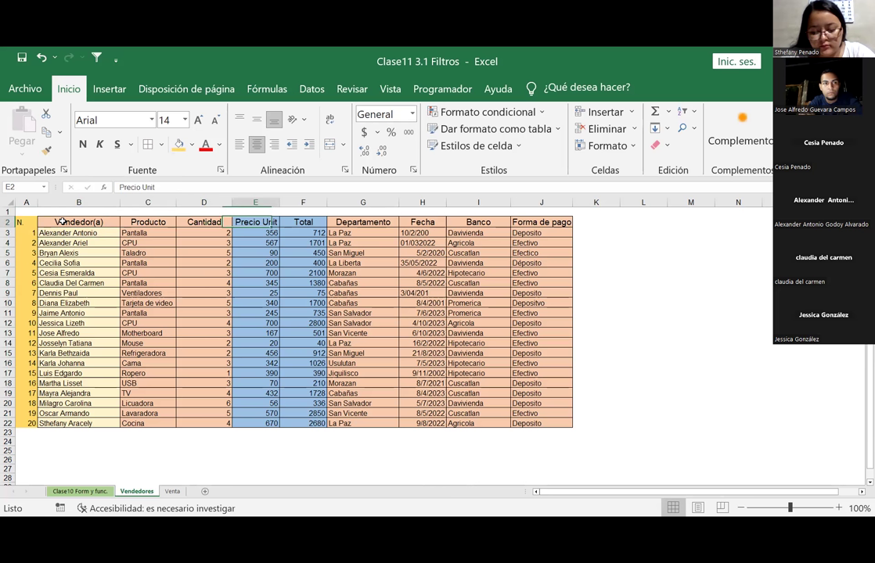
{"action": "key", "text": "Tab"}
{"action": "key", "text": "Down"}
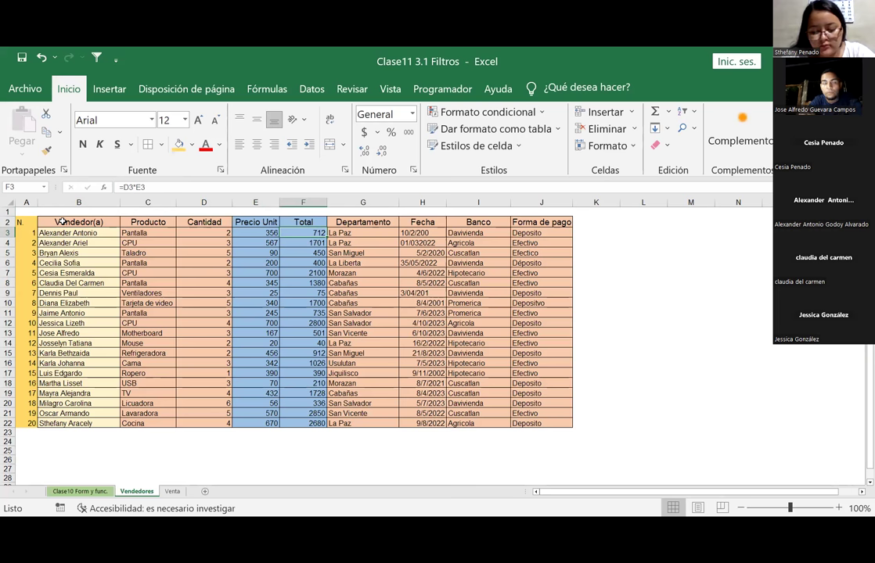
{"action": "key", "text": "Right"}
{"action": "key", "text": "Right"}
{"action": "key", "text": "Right"}
{"action": "key", "text": "Right"}
{"action": "key", "text": "Right"}
{"action": "key", "text": "Right"}
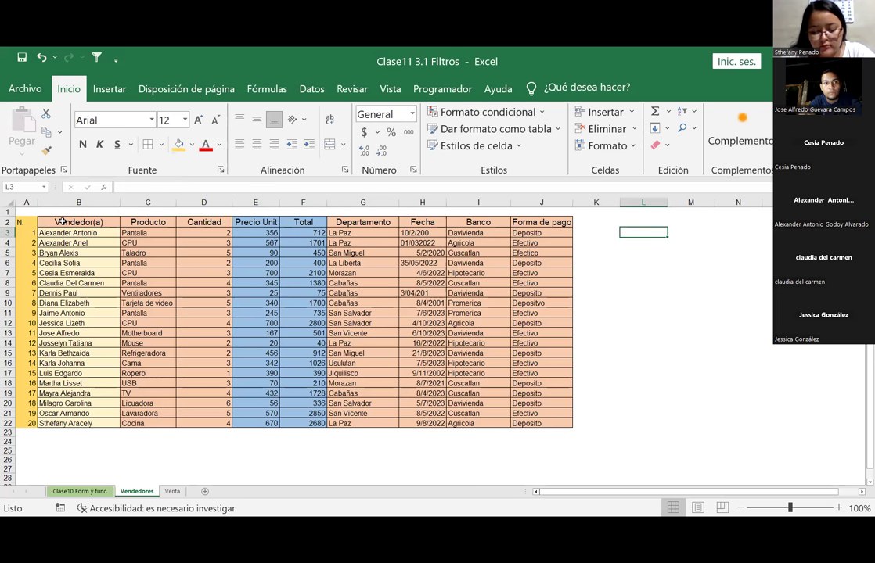
{"action": "key", "text": "Left"}
{"action": "key", "text": "Right"}
{"action": "key", "text": "Up"}
{"action": "type", "text": "6"}
{"action": "key", "text": "Return"}
{"action": "key", "text": "Up"}
{"action": "key", "text": "Right"}
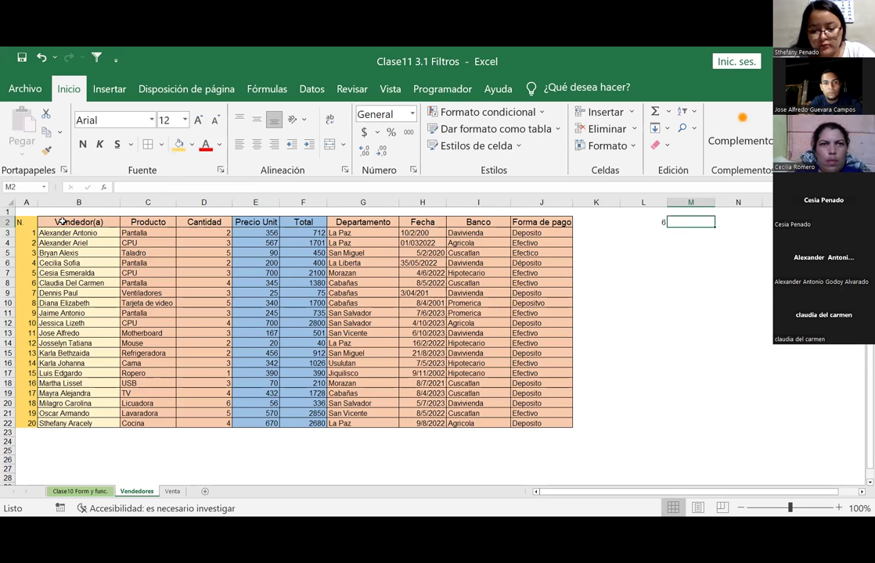
{"action": "type", "text": "8"}
{"action": "key", "text": "Return"}
Step: Add them as =6+8 in L4 and as =L2+M2 in L5 by clicking the cells
{"action": "key", "text": "Left"}
{"action": "key", "text": "Down"}
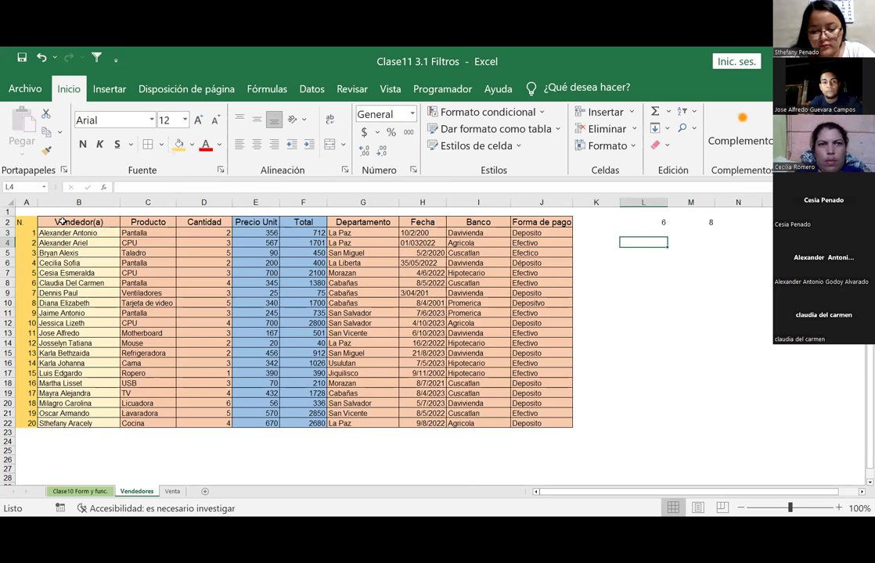
{"action": "type", "text": "="}
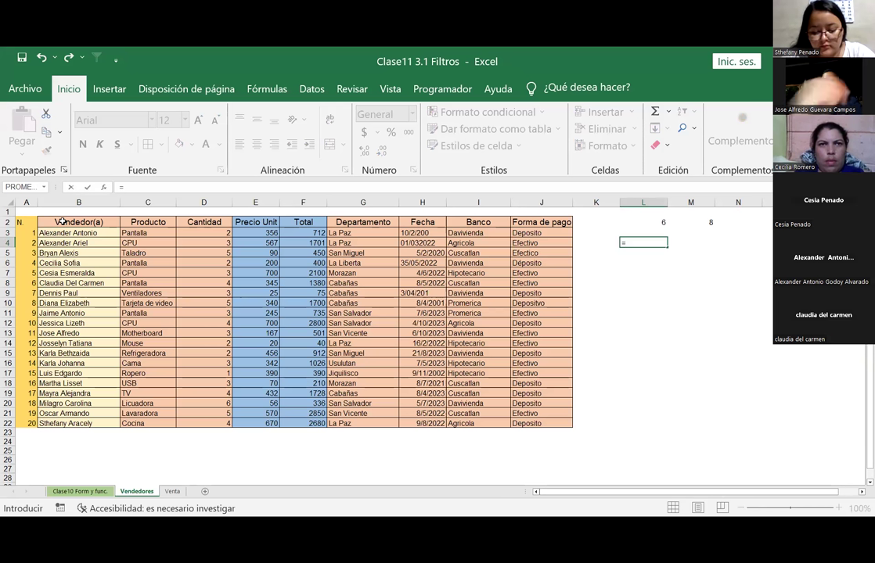
{"action": "type", "text": "6+"}
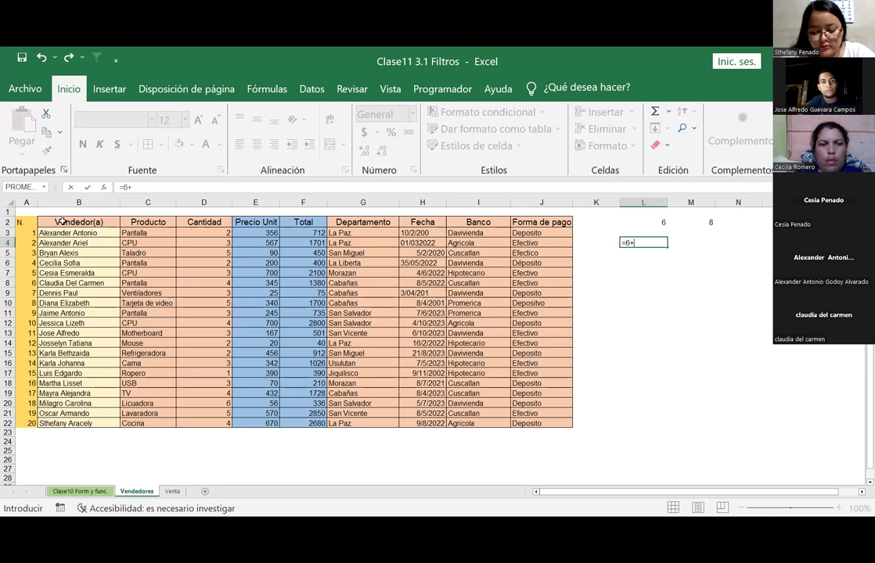
{"action": "type", "text": "8"}
{"action": "key", "text": "Return"}
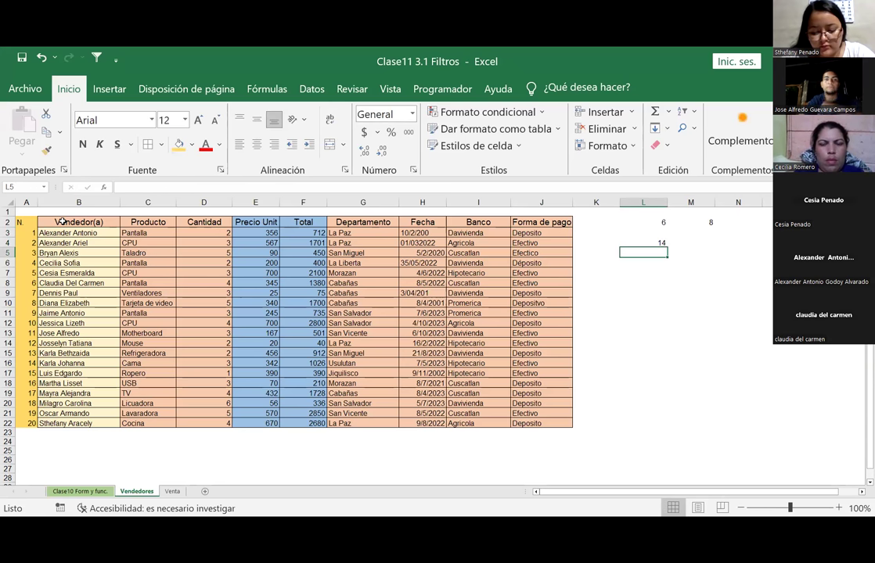
{"action": "type", "text": "="}
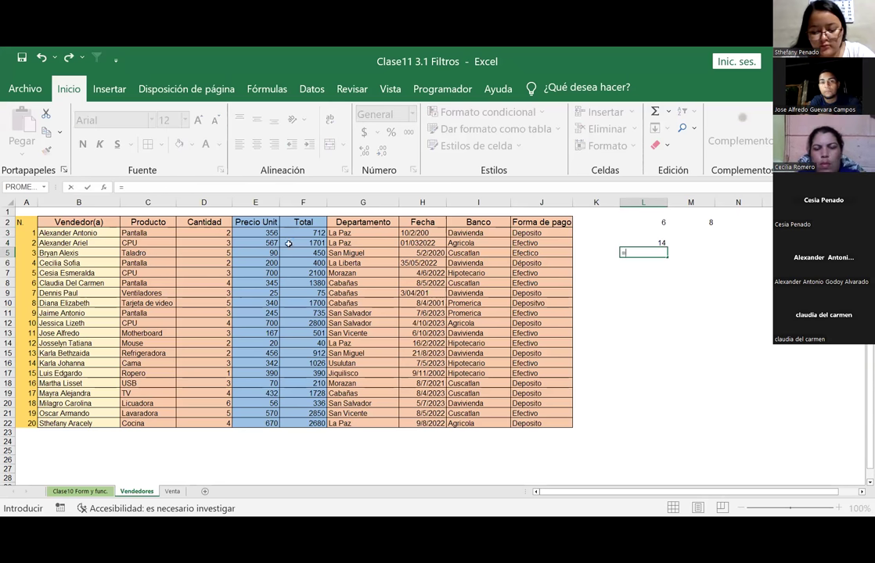
{"action": "left_click", "coordinate": [655, 221]}
{"action": "type", "text": "*"}
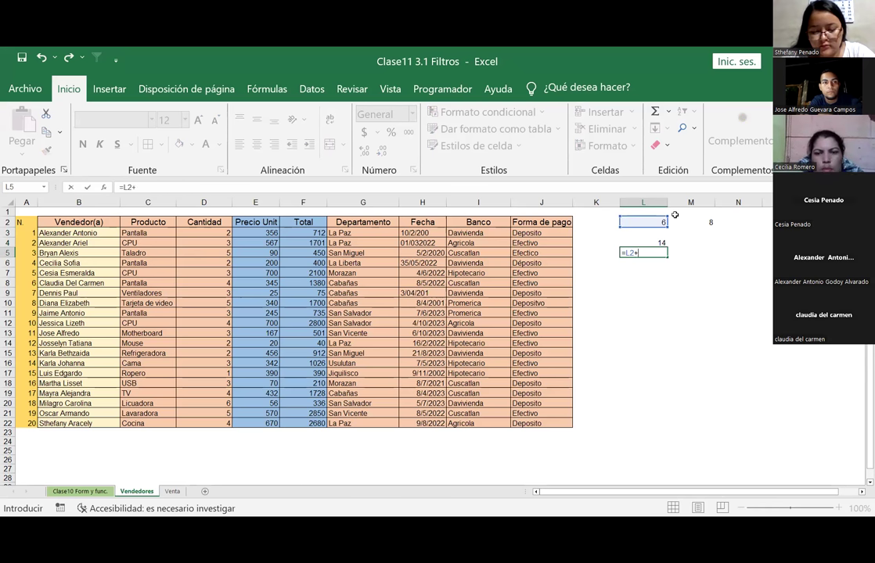
{"action": "left_click", "coordinate": [689, 221]}
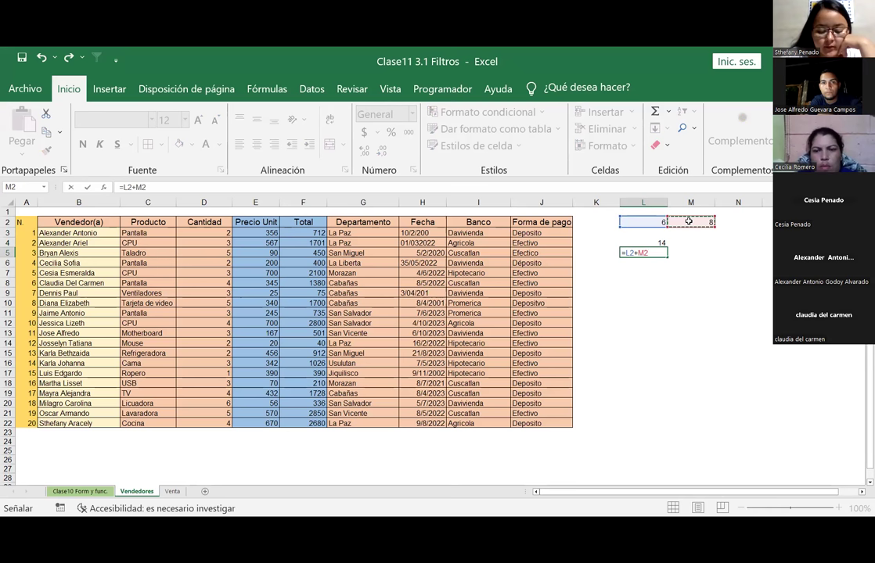
{"action": "key", "text": "Return"}
Step: In L7, search the function library for 'multiplicar' and choose PRODUCTO
{"action": "key", "text": "Up"}
{"action": "key", "text": "Up"}
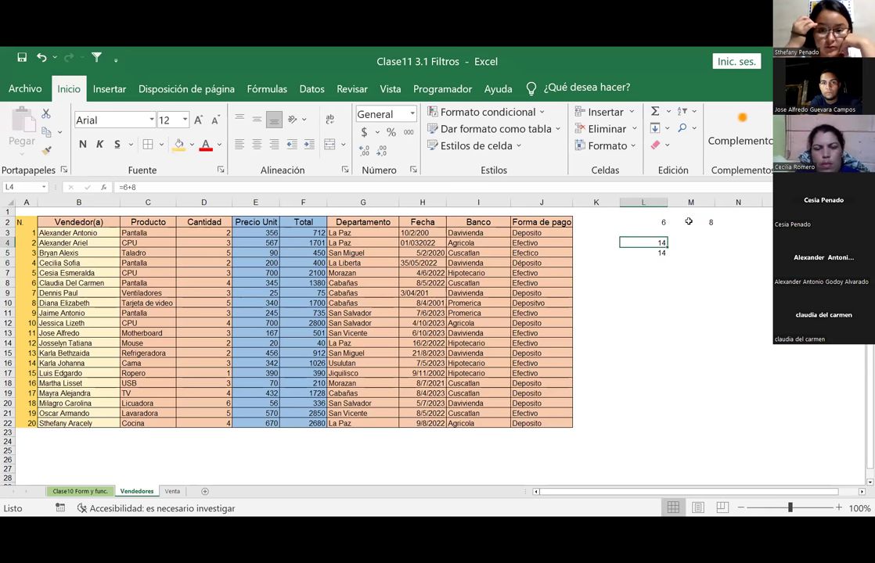
{"action": "key", "text": "Down"}
{"action": "key", "text": "Down"}
{"action": "key", "text": "Down"}
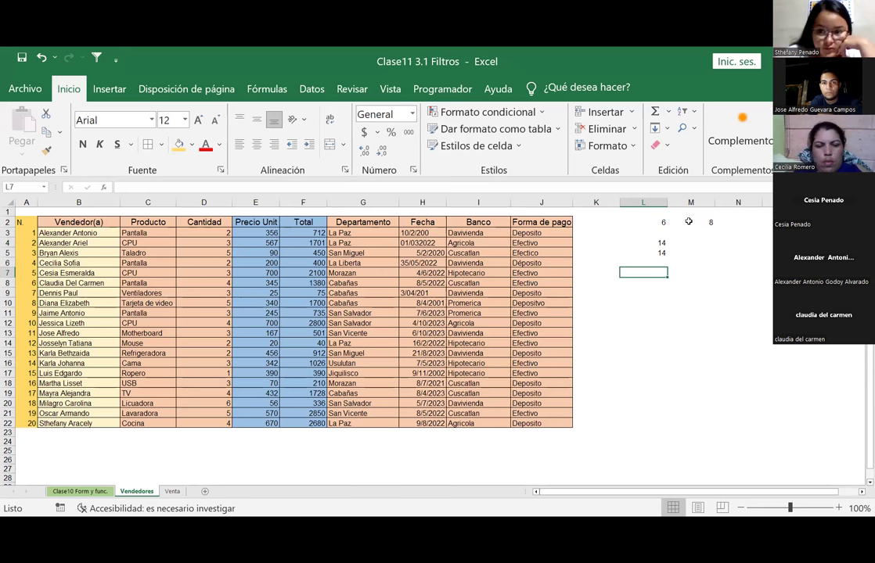
{"action": "type", "text": "="}
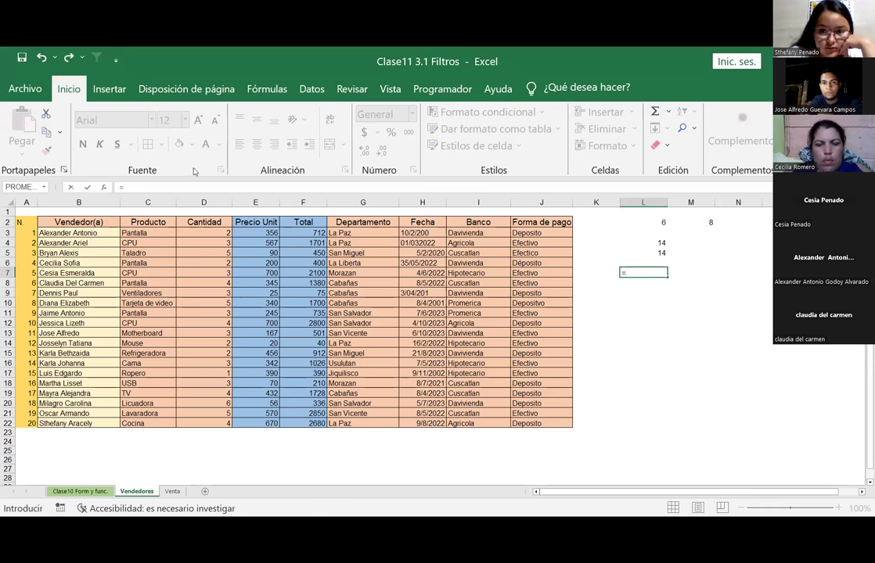
{"action": "left_click", "coordinate": [104, 188]}
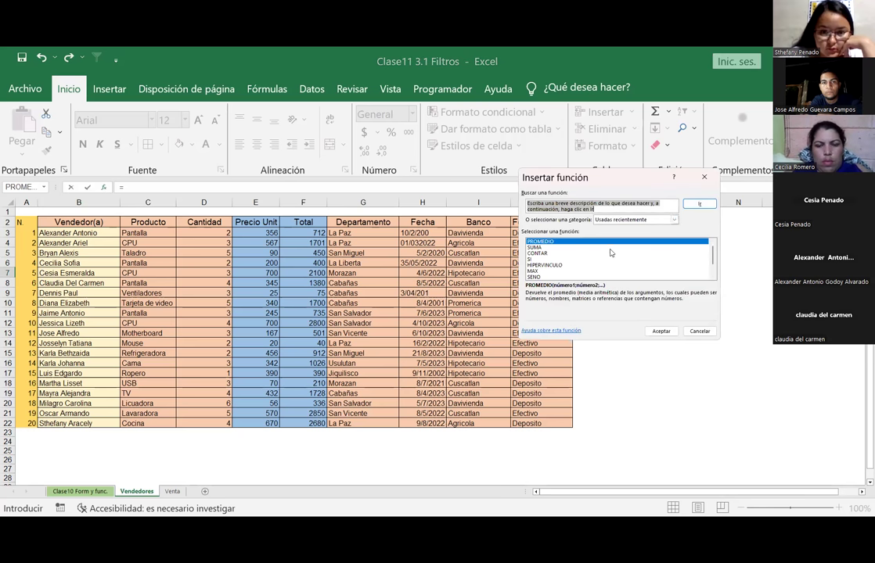
{"action": "type", "text": "multi"}
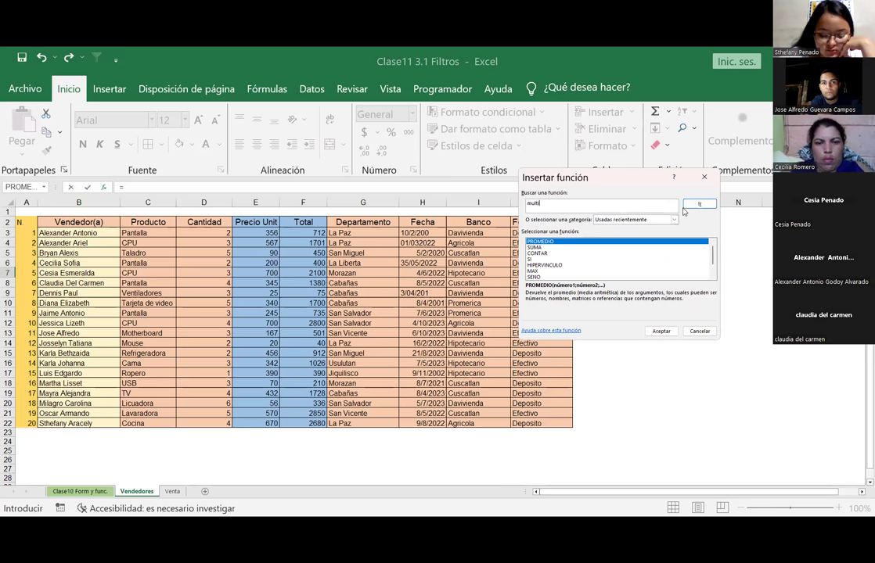
{"action": "left_click", "coordinate": [690, 204]}
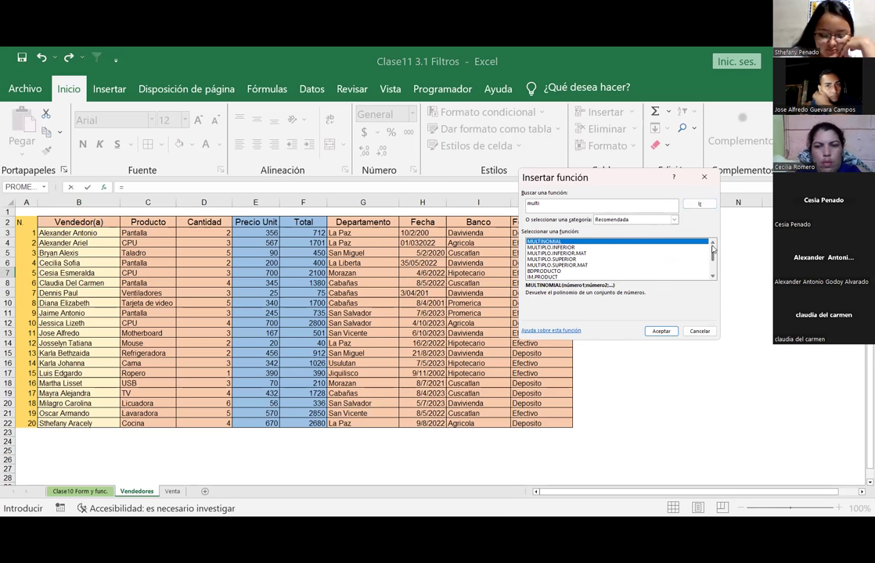
{"action": "left_click", "coordinate": [557, 206]}
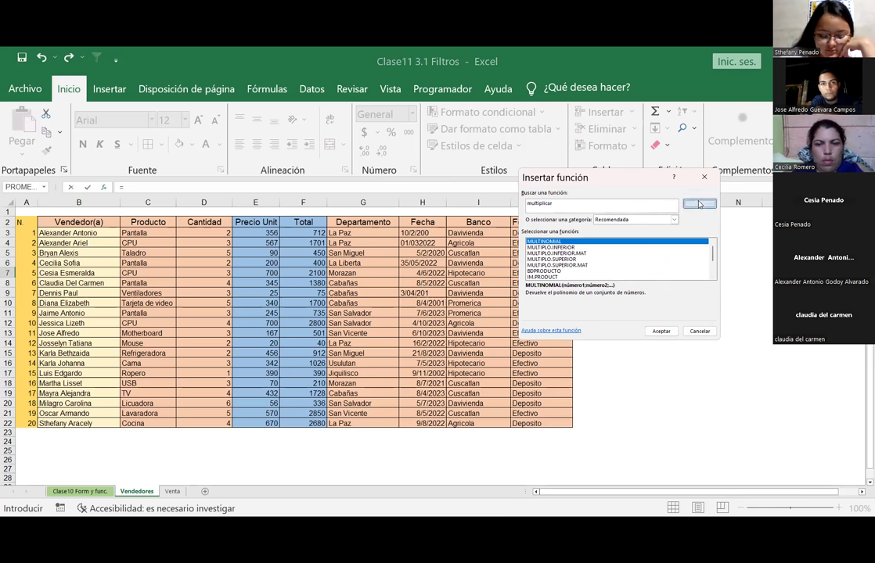
{"action": "key", "text": "Return"}
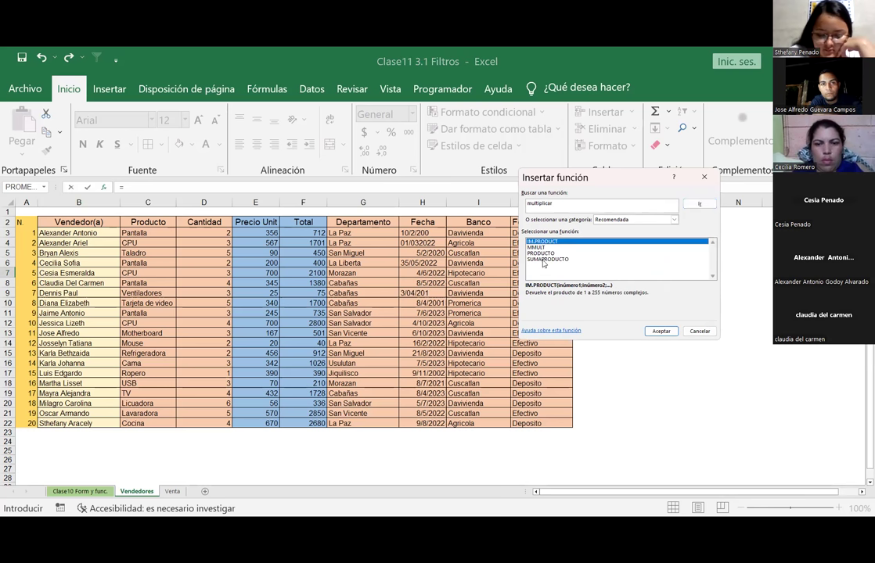
{"action": "left_click", "coordinate": [545, 254]}
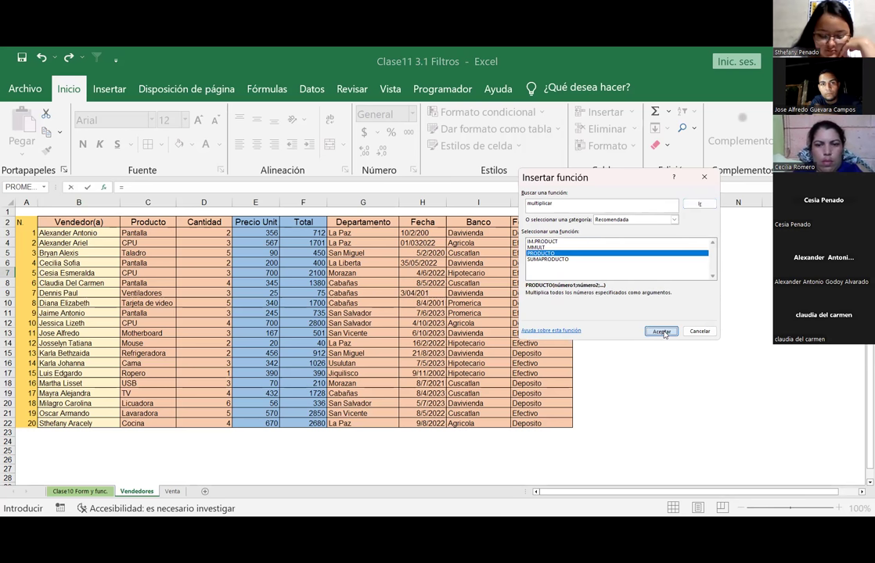
{"action": "left_click", "coordinate": [661, 332]}
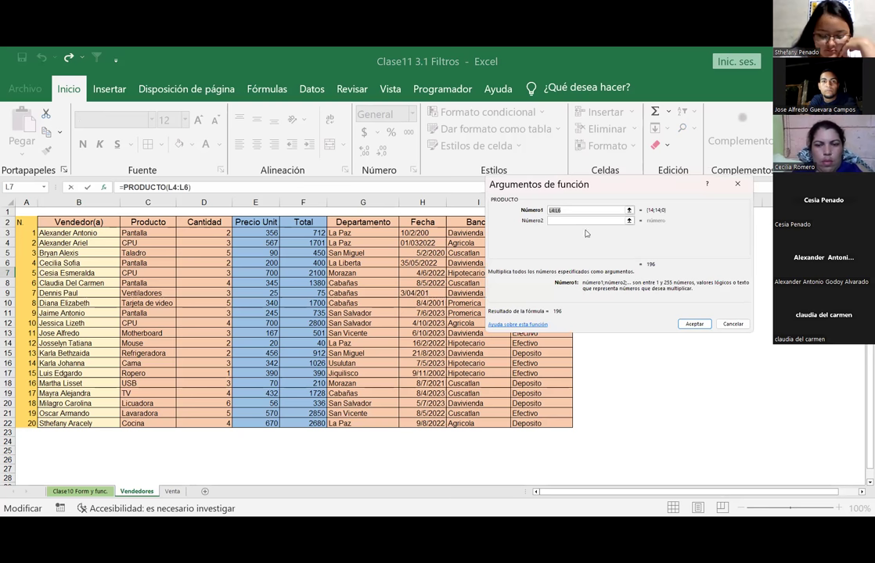
Step: Set PRODUCTO's arguments to L2 and M2 so L7 returns 48
{"action": "left_click", "coordinate": [629, 212]}
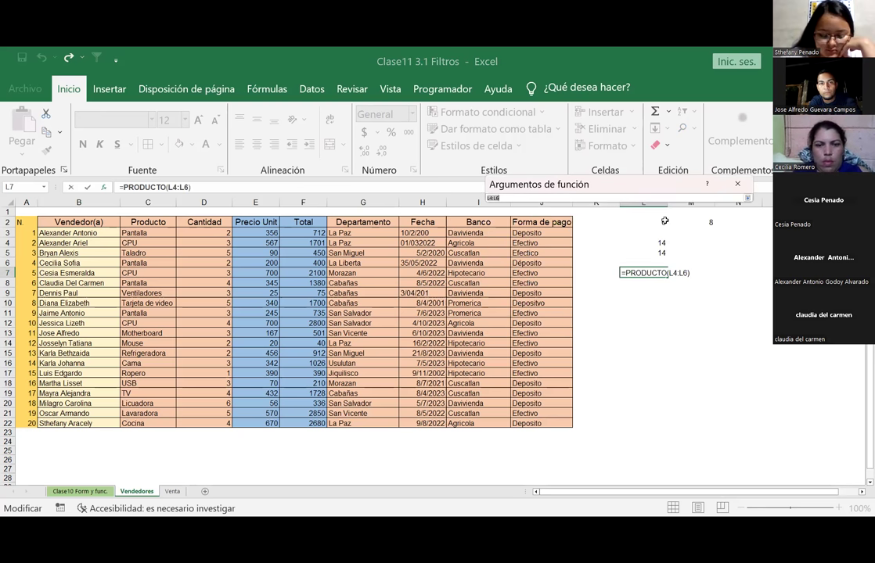
{"action": "left_click", "coordinate": [664, 222]}
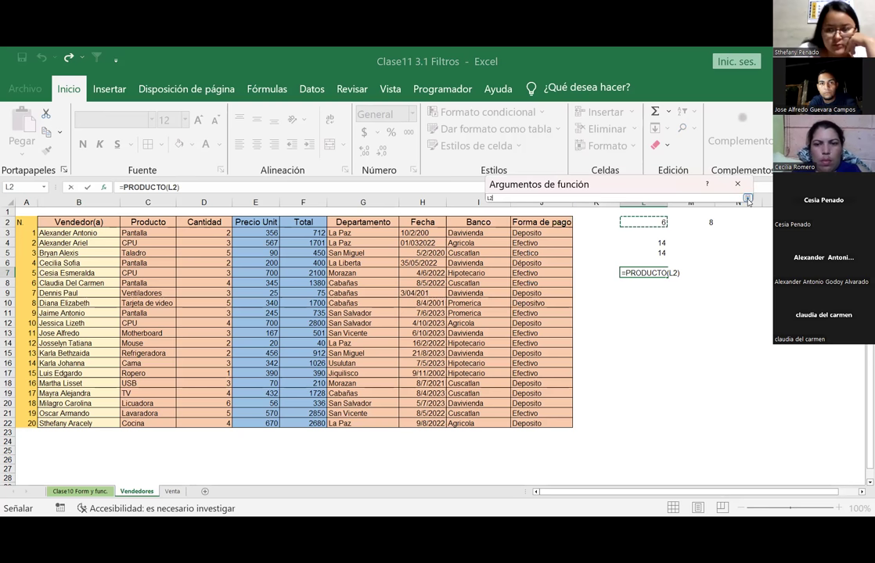
{"action": "left_click", "coordinate": [747, 199]}
{"action": "left_click", "coordinate": [627, 225]}
{"action": "left_click", "coordinate": [712, 222]}
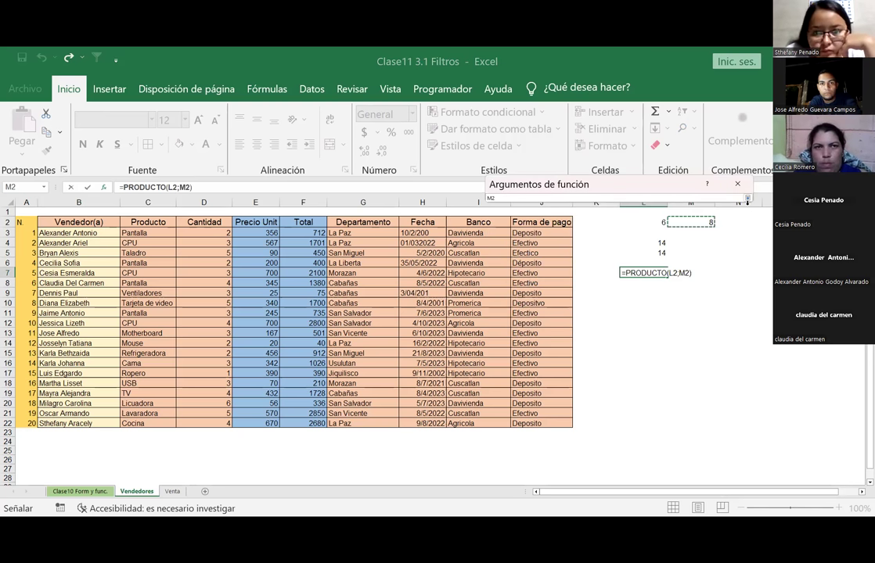
{"action": "left_click", "coordinate": [747, 200]}
{"action": "left_click", "coordinate": [696, 324]}
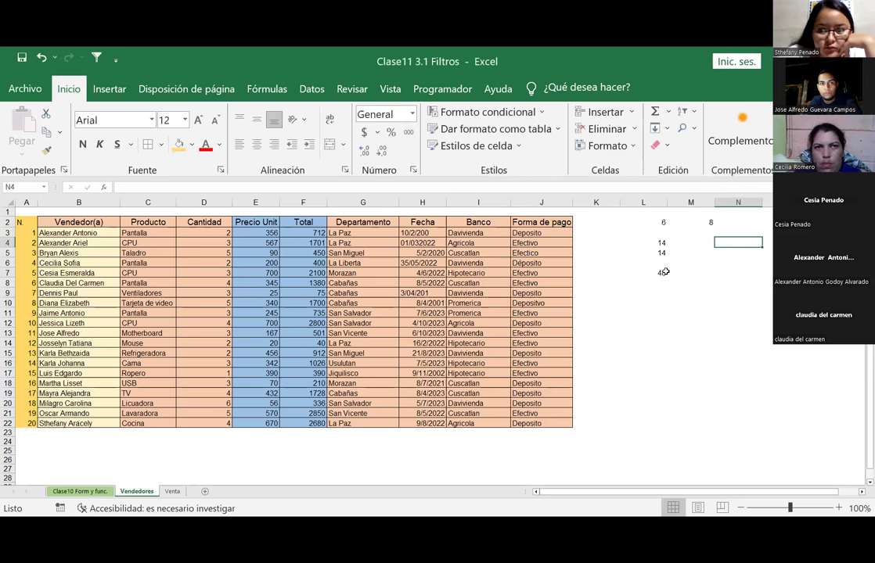
Step: Check the L7 and L4 formulas, then recommit =L2+M2 in L5 showing 14
{"action": "left_click", "coordinate": [661, 272]}
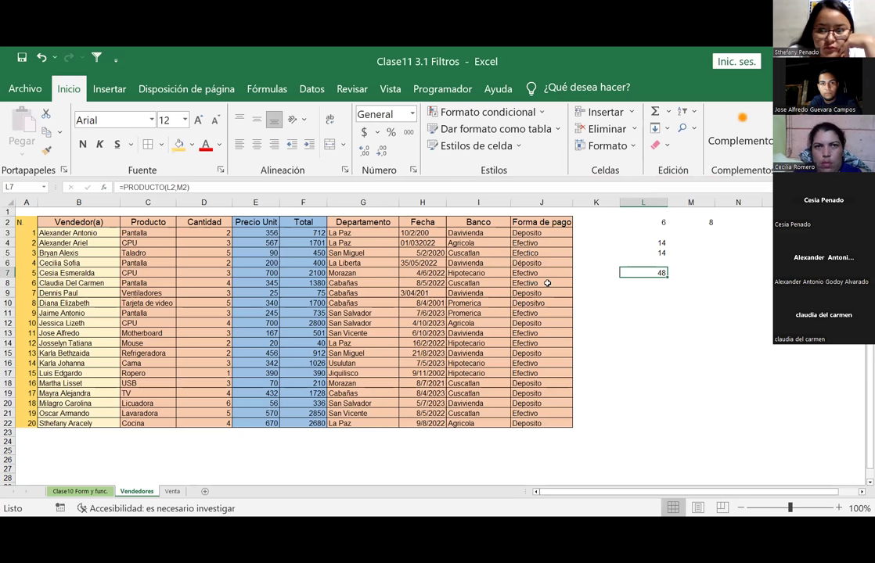
{"action": "key", "text": "F2"}
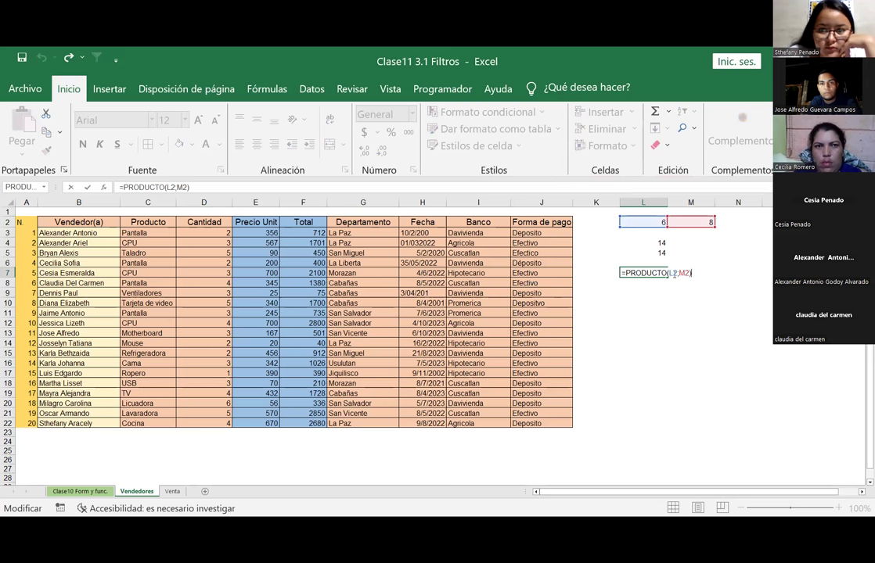
{"action": "left_click", "coordinate": [669, 301]}
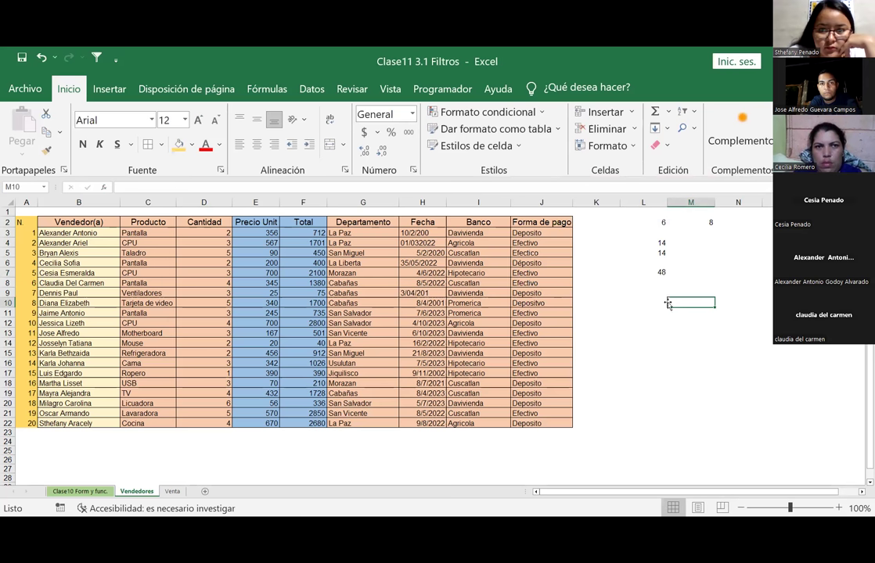
{"action": "left_click", "coordinate": [657, 243]}
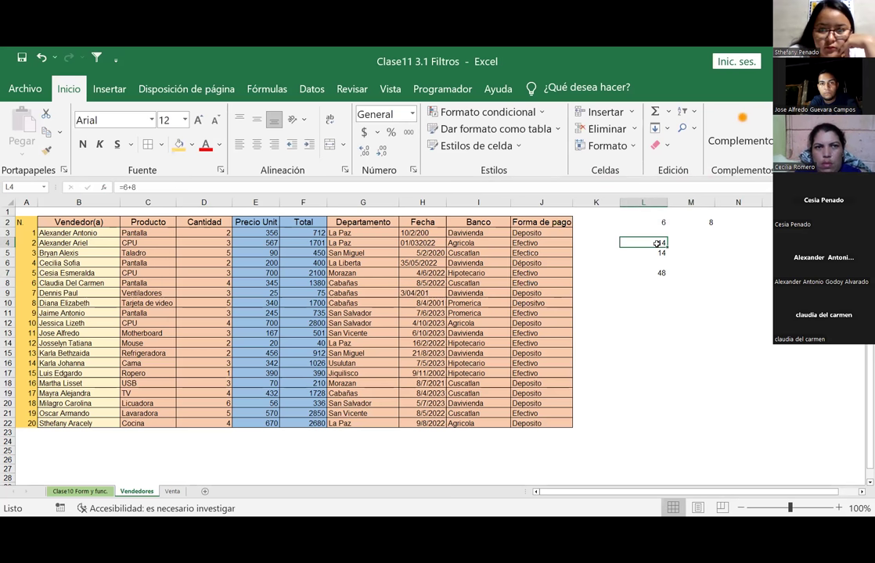
{"action": "double_click", "coordinate": [657, 243]}
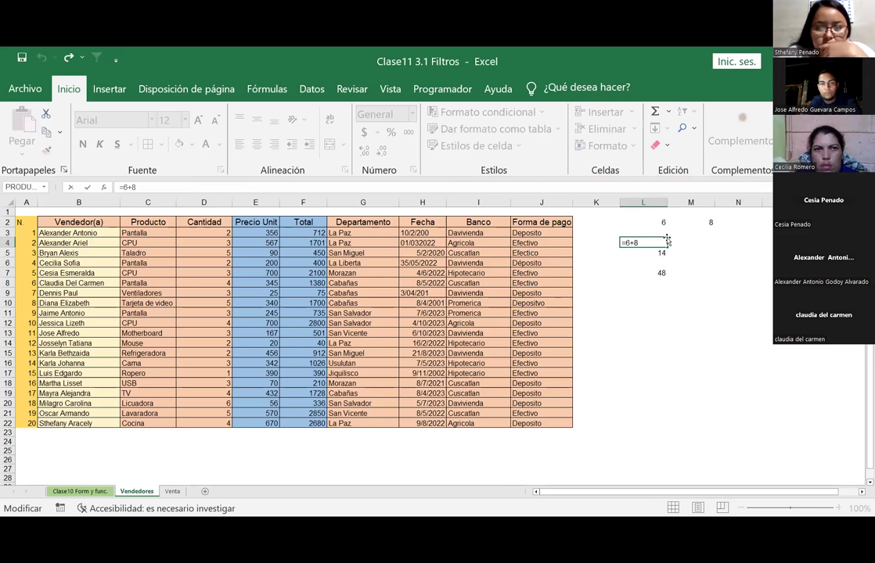
{"action": "left_click", "coordinate": [661, 253]}
{"action": "double_click", "coordinate": [661, 253]}
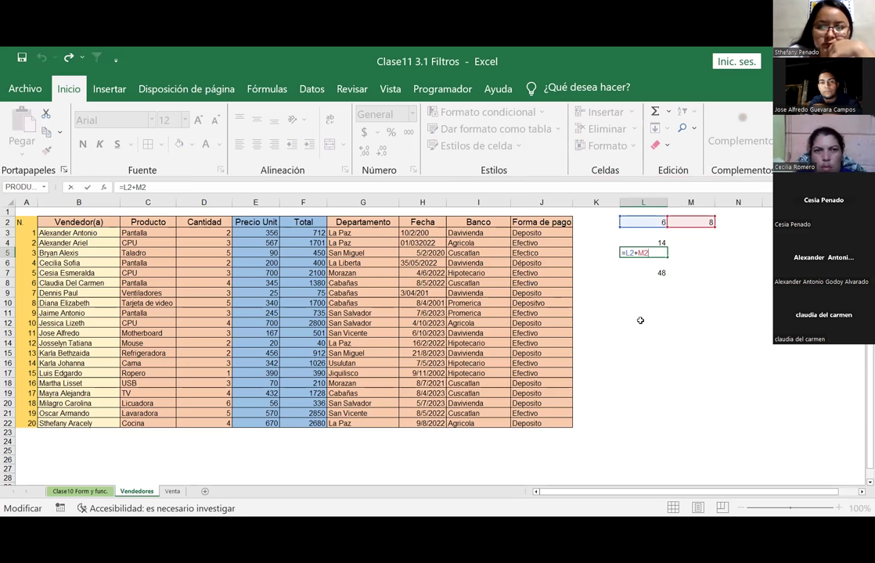
{"action": "key", "text": "Return"}
{"action": "left_click", "coordinate": [641, 320]}
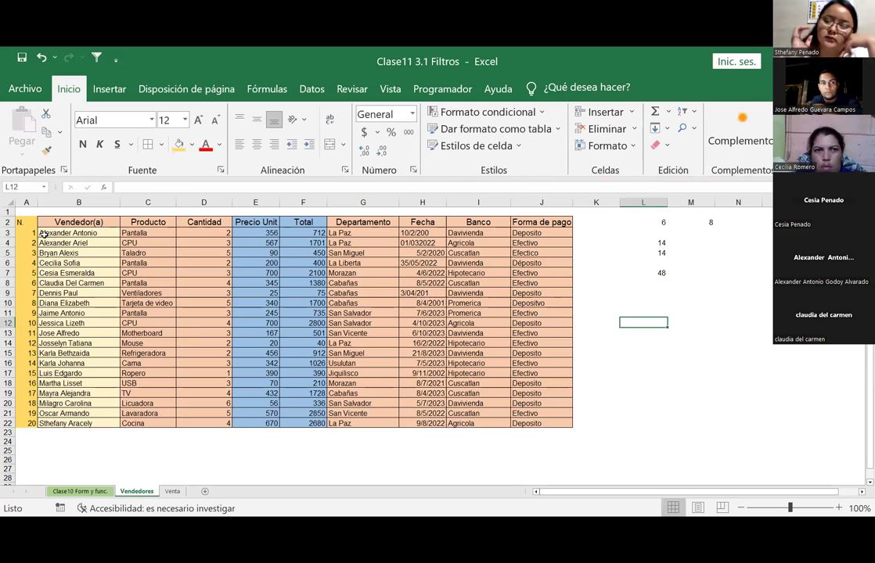
Step: Copy the 20 data rows A3:J22 and paste them starting at A23
{"action": "left_click_drag", "start_coordinate": [43, 233], "coordinate": [349, 243]}
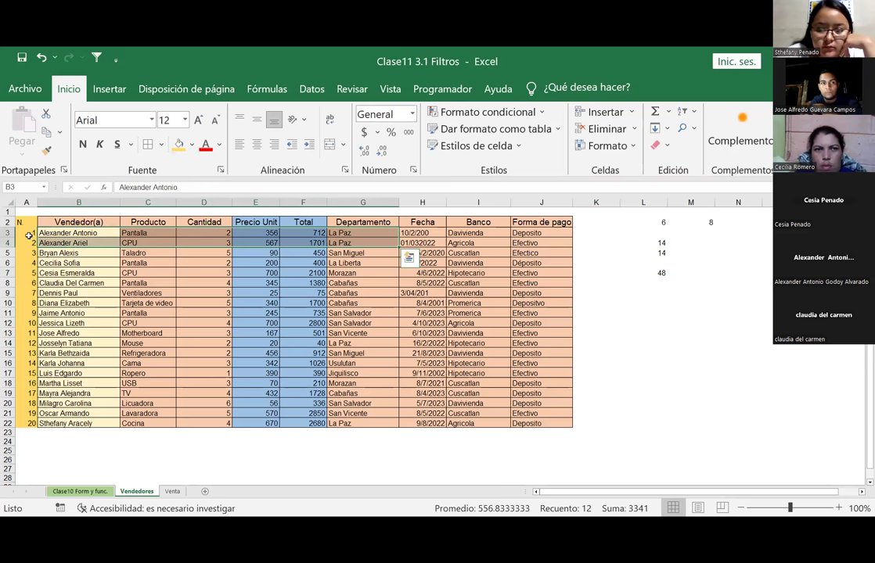
{"action": "mouse_move", "coordinate": [30, 232]}
{"action": "left_mouse_down"}
{"action": "mouse_move", "coordinate": [539, 392]}
{"action": "mouse_move", "coordinate": [541, 423]}
{"action": "left_mouse_up"}
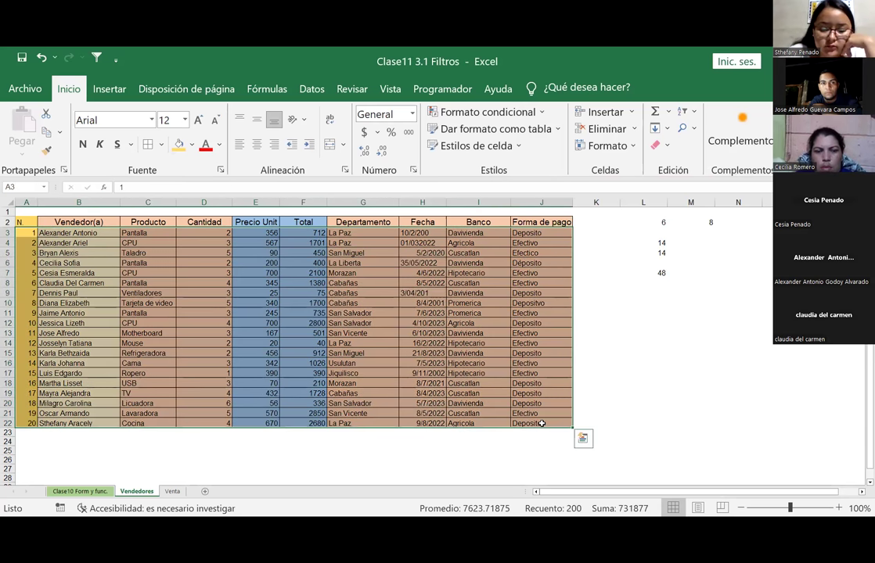
{"action": "key", "text": "ctrl+c"}
{"action": "left_click", "coordinate": [25, 431]}
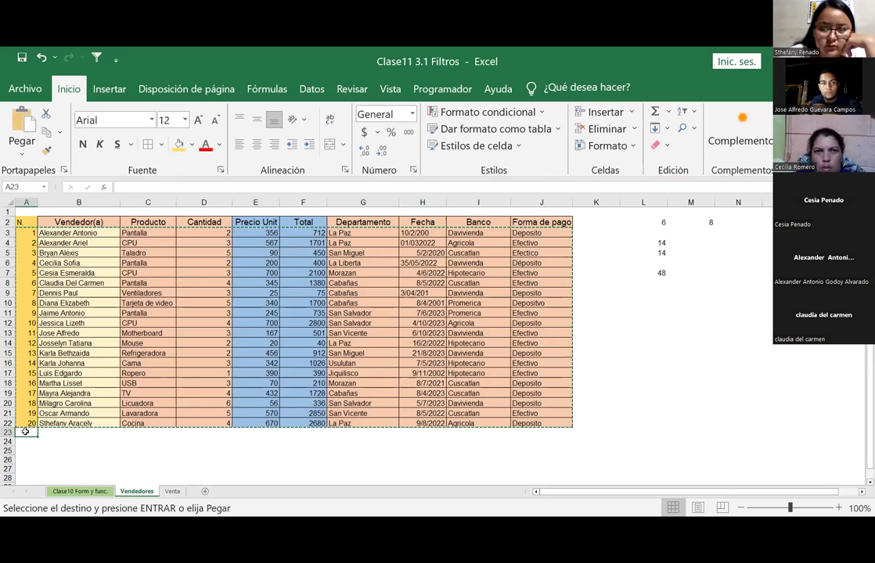
{"action": "key", "text": "ctrl+v"}
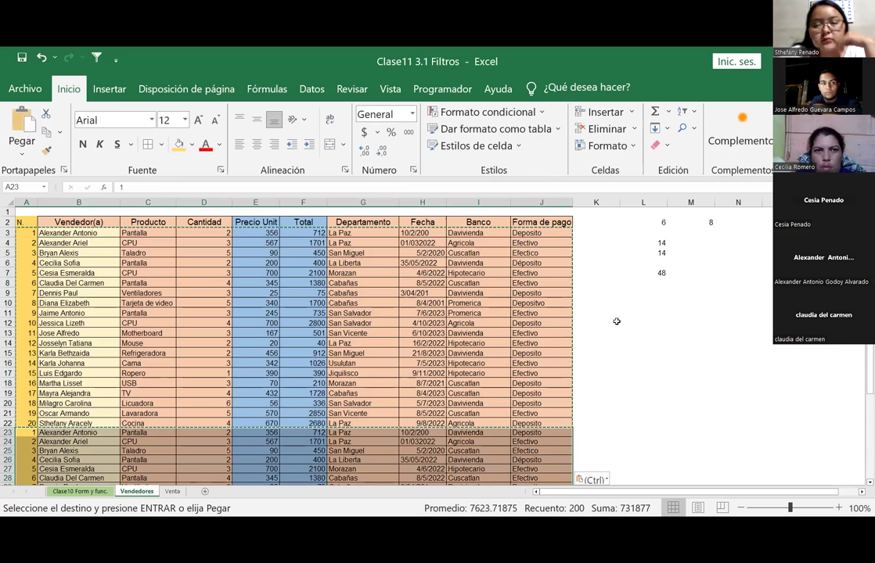
{"action": "left_click", "coordinate": [643, 322]}
{"action": "key", "text": "Escape"}
Step: Fill the N. column of the pasted rows as a linear series, step 1, continuing from 21
{"action": "scroll", "coordinate": [29, 402], "scroll_direction": "down", "scroll_amount": 1}
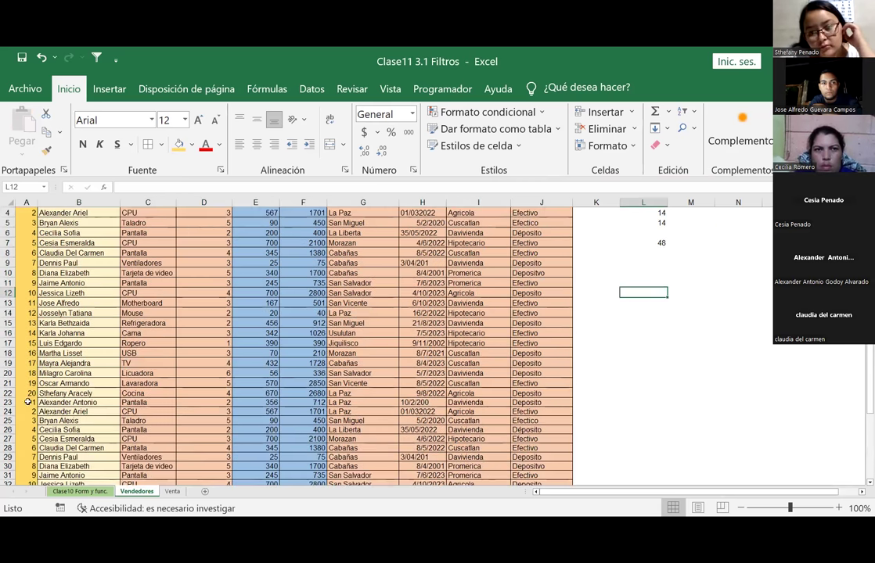
{"action": "left_click", "coordinate": [32, 393]}
{"action": "scroll", "coordinate": [33, 395], "scroll_direction": "down", "scroll_amount": 1}
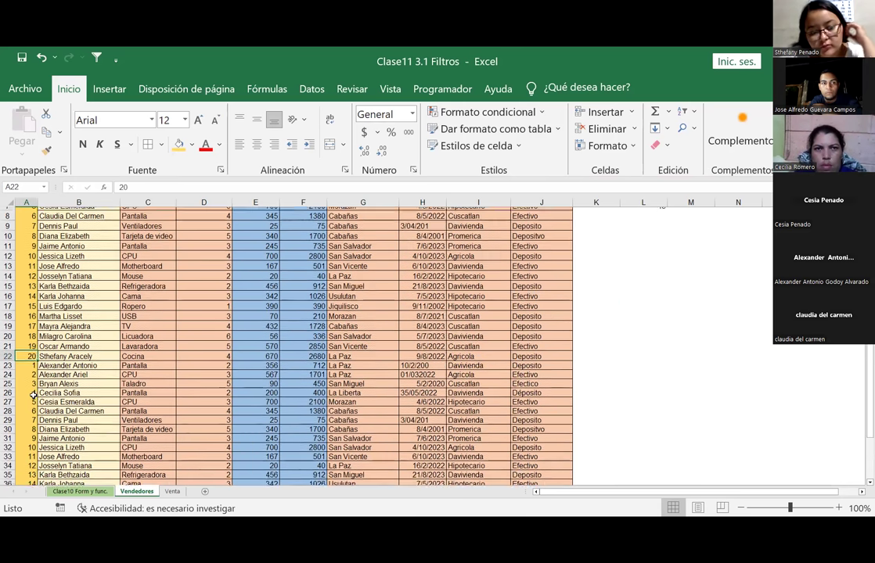
{"action": "scroll", "coordinate": [33, 395], "scroll_direction": "down", "scroll_amount": 3}
{"action": "left_click_drag", "start_coordinate": [35, 280], "coordinate": [33, 464]}
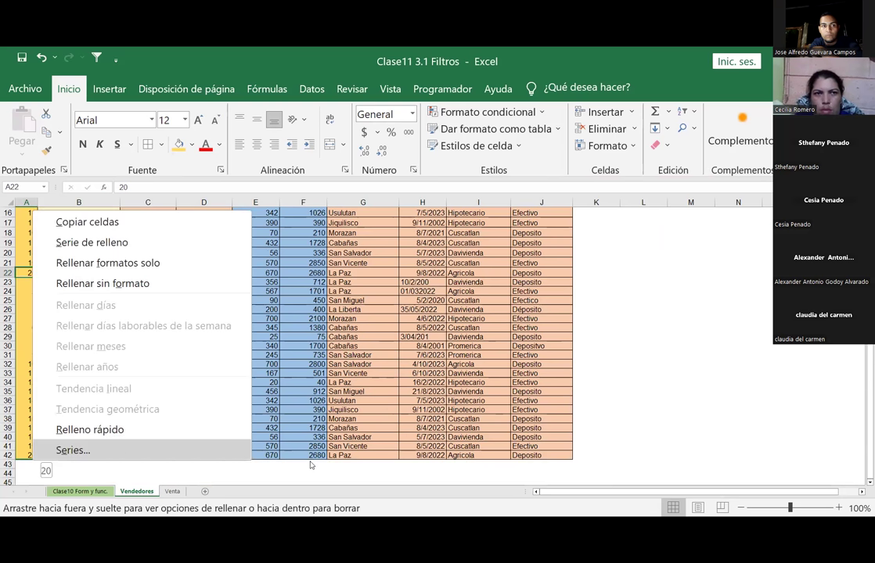
{"action": "key", "text": "Return"}
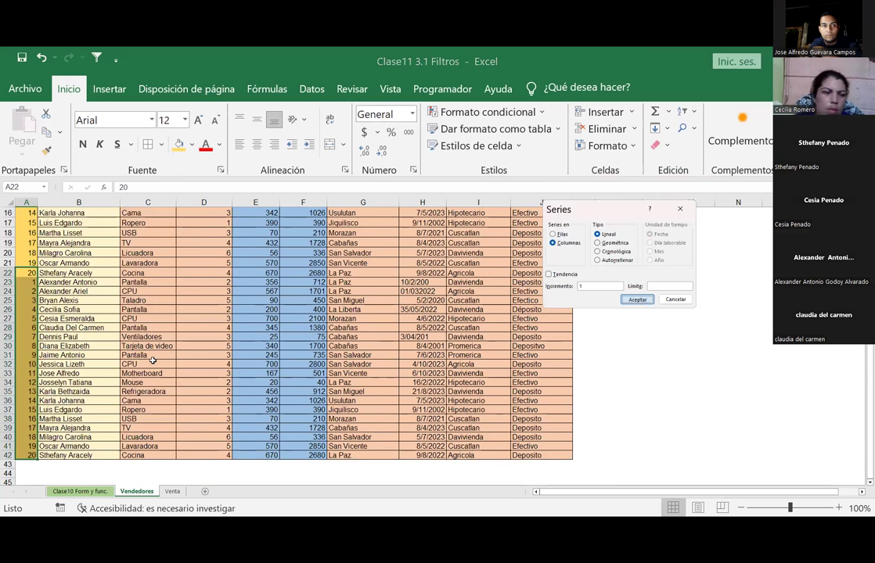
{"action": "key", "text": "Return"}
{"action": "left_click", "coordinate": [152, 363]}
{"action": "scroll", "coordinate": [152, 363], "scroll_direction": "up", "scroll_amount": 5}
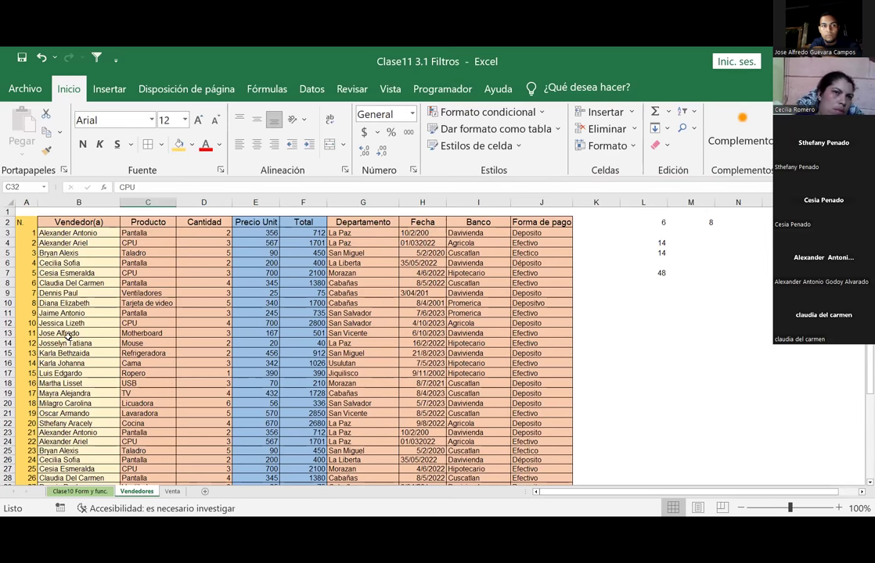
Step: Trim the copied seller names in B23 through B26 to a single name each
{"action": "scroll", "coordinate": [56, 415], "scroll_direction": "down", "scroll_amount": 1}
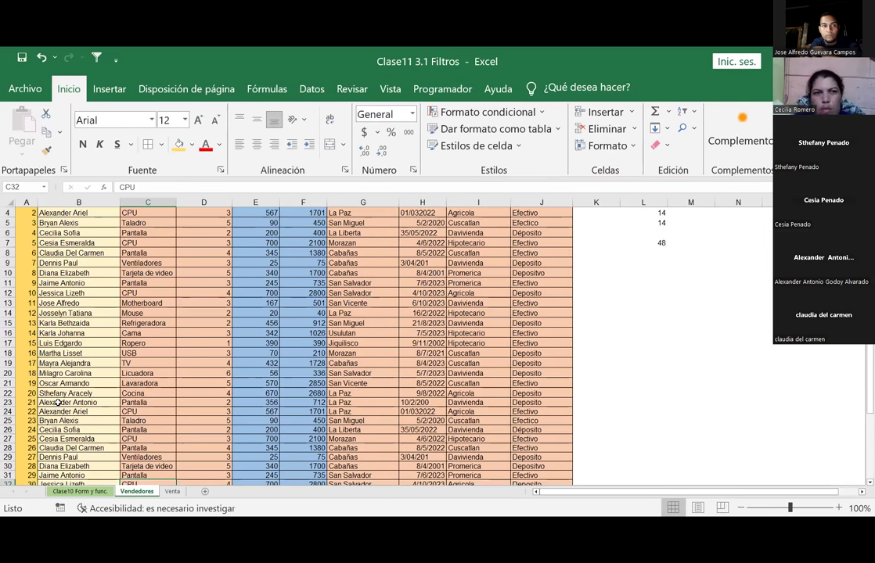
{"action": "left_click", "coordinate": [58, 403]}
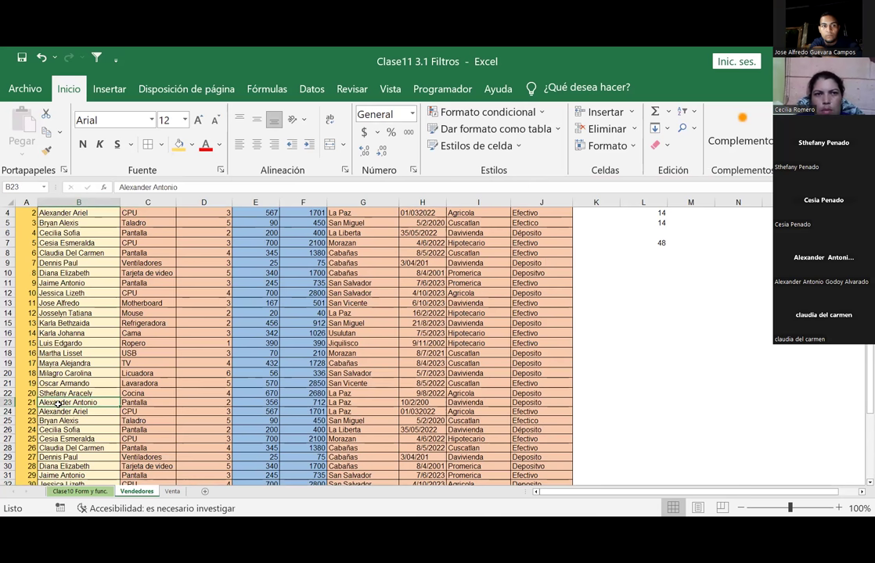
{"action": "key", "text": "F2"}
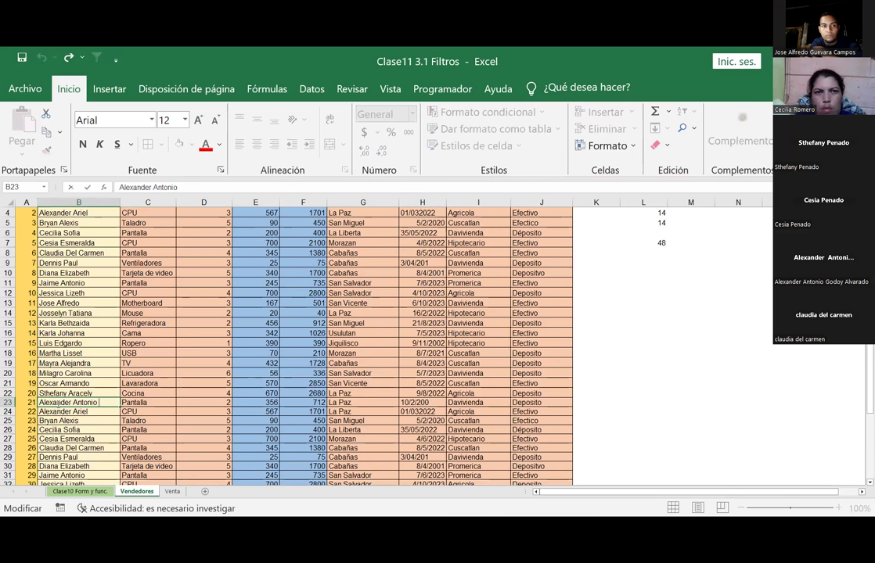
{"action": "key", "text": "BackSpace"}
{"action": "key", "text": "BackSpace"}
{"action": "key", "text": "BackSpace"}
{"action": "key", "text": "BackSpace"}
{"action": "key", "text": "BackSpace"}
{"action": "key", "text": "BackSpace"}
{"action": "key", "text": "BackSpace"}
{"action": "key", "text": "BackSpace"}
{"action": "key", "text": "BackSpace"}
{"action": "key", "text": "BackSpace"}
{"action": "key", "text": "Return"}
{"action": "key", "text": "F2"}
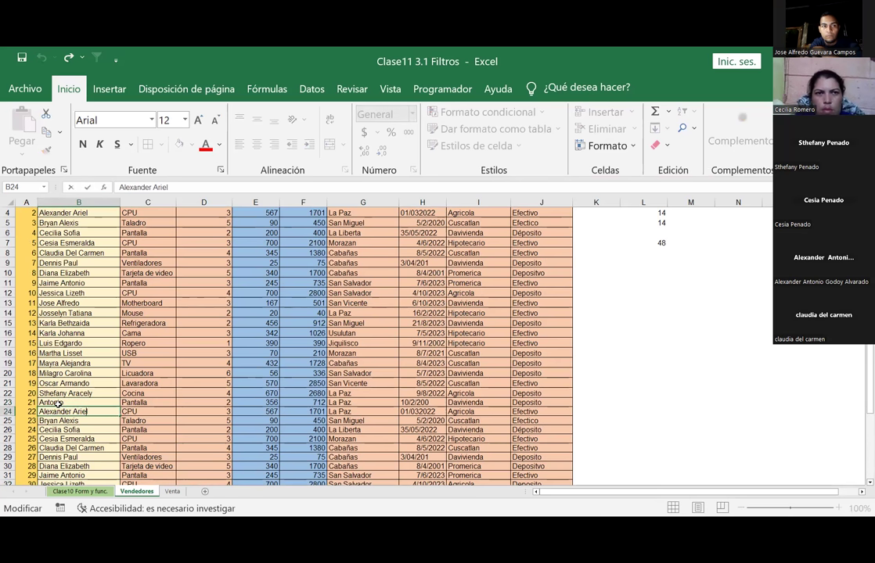
{"action": "key", "text": "BackSpace"}
{"action": "key", "text": "BackSpace"}
{"action": "key", "text": "BackSpace"}
{"action": "key", "text": "BackSpace"}
{"action": "key", "text": "BackSpace"}
{"action": "key", "text": "BackSpace"}
{"action": "key", "text": "BackSpace"}
{"action": "key", "text": "BackSpace"}
{"action": "key", "text": "BackSpace"}
{"action": "key", "text": "BackSpace"}
{"action": "key", "text": "Return"}
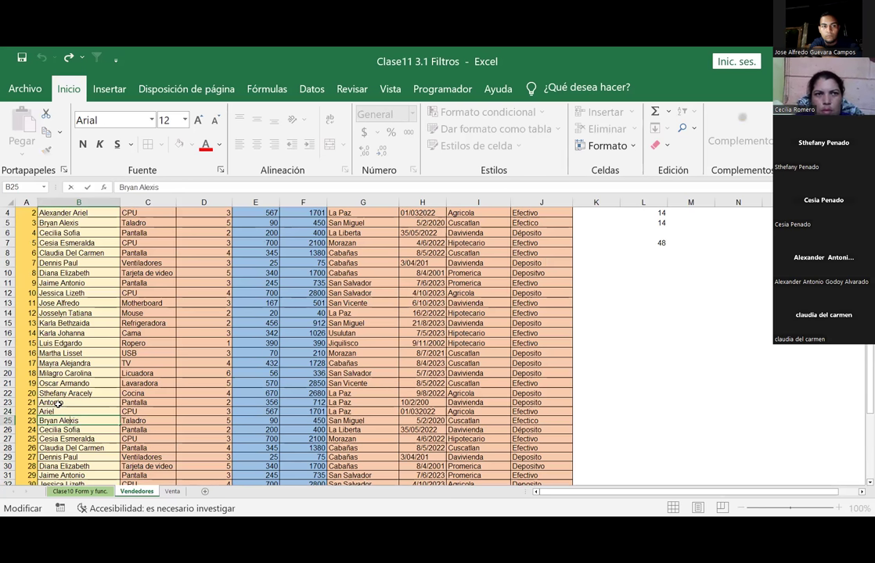
{"action": "key", "text": "BackSpace"}
{"action": "key", "text": "BackSpace"}
{"action": "key", "text": "BackSpace"}
{"action": "key", "text": "BackSpace"}
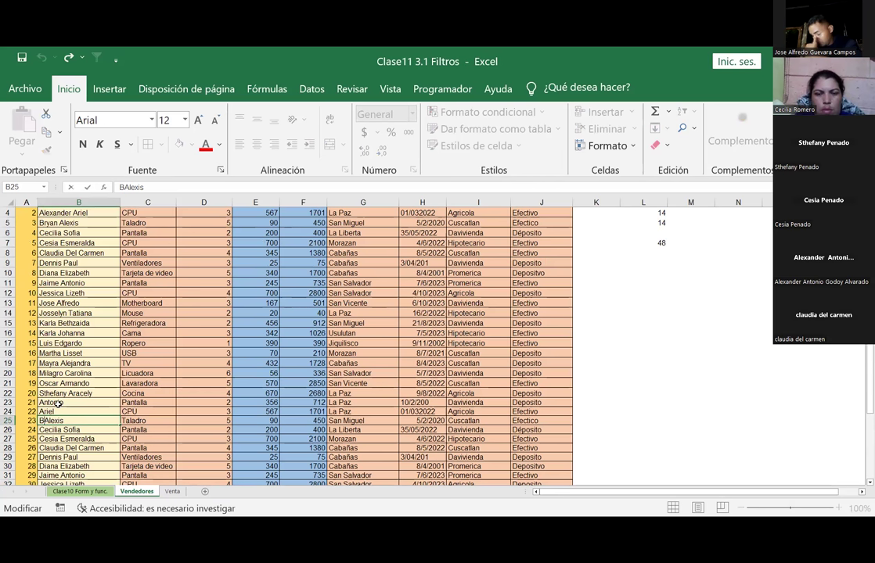
{"action": "key", "text": "BackSpace"}
{"action": "key", "text": "BackSpace"}
{"action": "key", "text": "Return"}
{"action": "key", "text": "F2"}
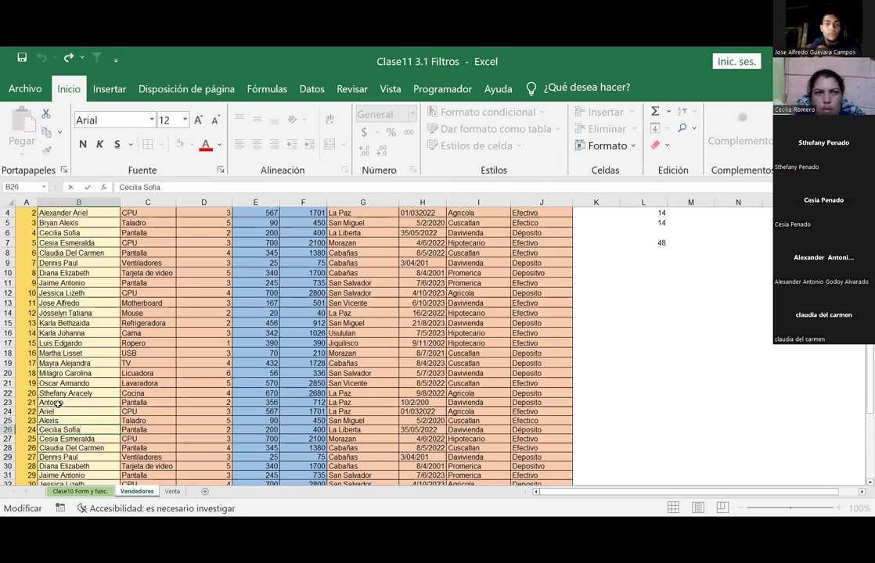
{"action": "key", "text": "BackSpace"}
{"action": "key", "text": "BackSpace"}
{"action": "key", "text": "BackSpace"}
{"action": "key", "text": "Return"}
Step: Shorten B27 through B30 to one name, keeping only the first name in B29 and B30
{"action": "key", "text": "F2"}
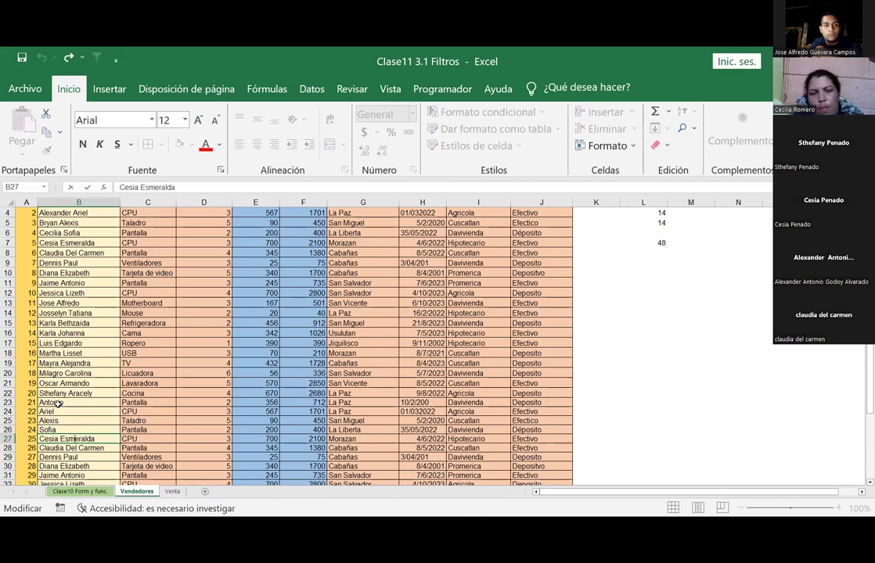
{"action": "key", "text": "BackSpace"}
{"action": "key", "text": "BackSpace"}
{"action": "key", "text": "BackSpace"}
{"action": "key", "text": "BackSpace"}
{"action": "key", "text": "BackSpace"}
{"action": "key", "text": "BackSpace"}
{"action": "key", "text": "Return"}
{"action": "key", "text": "F2"}
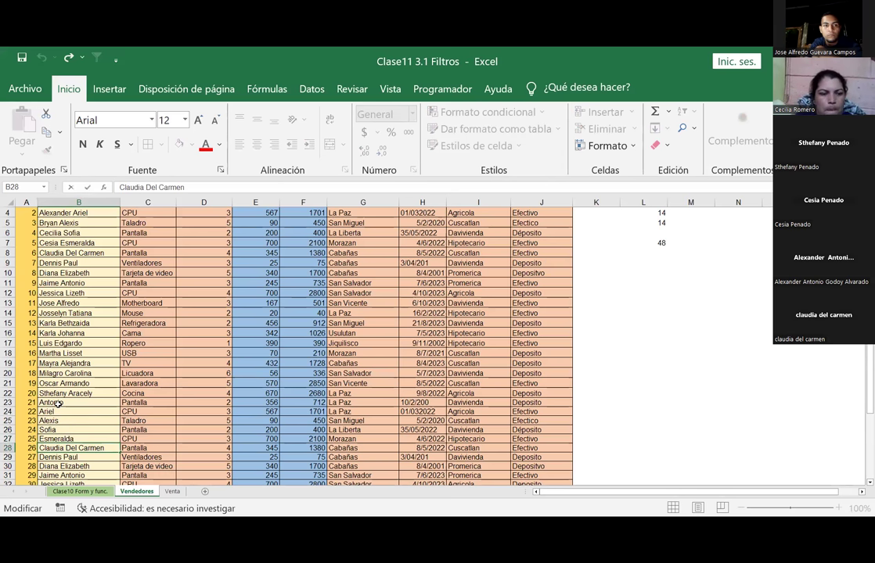
{"action": "key", "text": "BackSpace"}
{"action": "key", "text": "BackSpace"}
{"action": "key", "text": "BackSpace"}
{"action": "key", "text": "BackSpace"}
{"action": "key", "text": "BackSpace"}
{"action": "key", "text": "BackSpace"}
{"action": "key", "text": "BackSpace"}
{"action": "key", "text": "BackSpace"}
{"action": "key", "text": "BackSpace"}
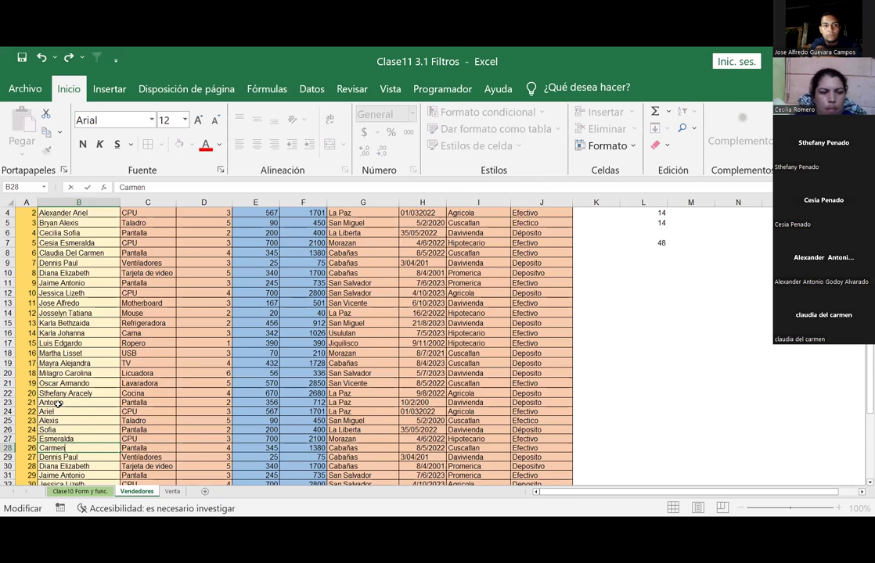
{"action": "key", "text": "Return"}
{"action": "key", "text": "F2"}
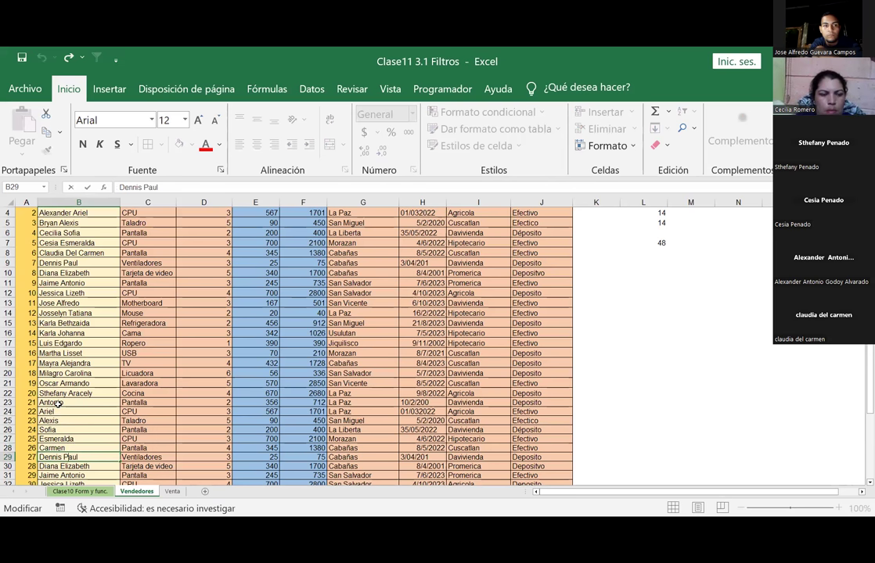
{"action": "key", "text": "BackSpace"}
{"action": "key", "text": "BackSpace"}
{"action": "key", "text": "BackSpace"}
{"action": "key", "text": "BackSpace"}
{"action": "key", "text": "BackSpace"}
{"action": "key", "text": "BackSpace"}
{"action": "key", "text": "Return"}
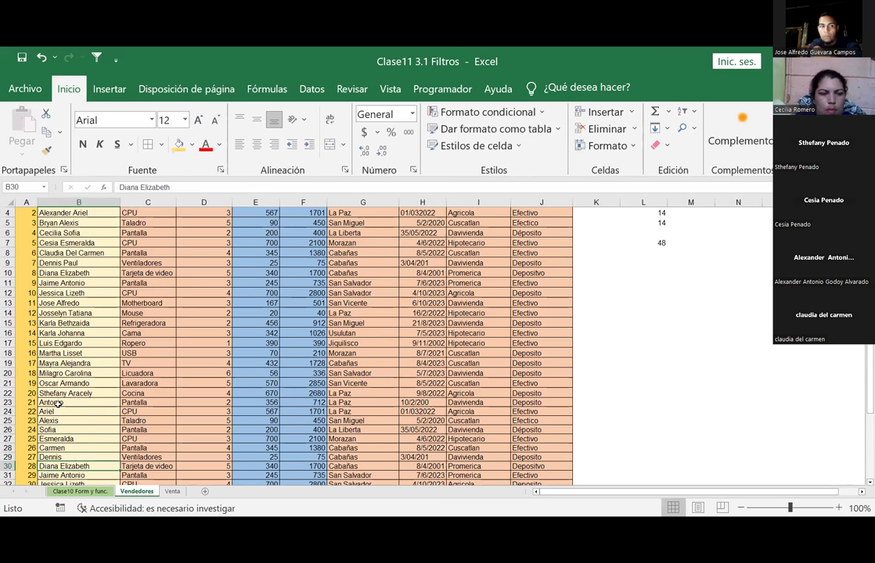
{"action": "key", "text": "F2"}
{"action": "key", "text": "BackSpace"}
{"action": "key", "text": "BackSpace"}
{"action": "key", "text": "BackSpace"}
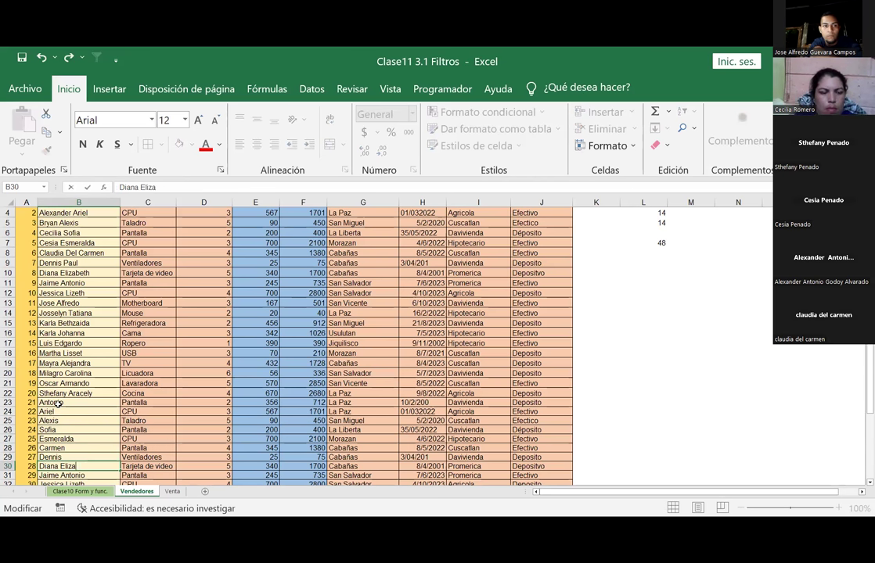
{"action": "key", "text": "Return"}
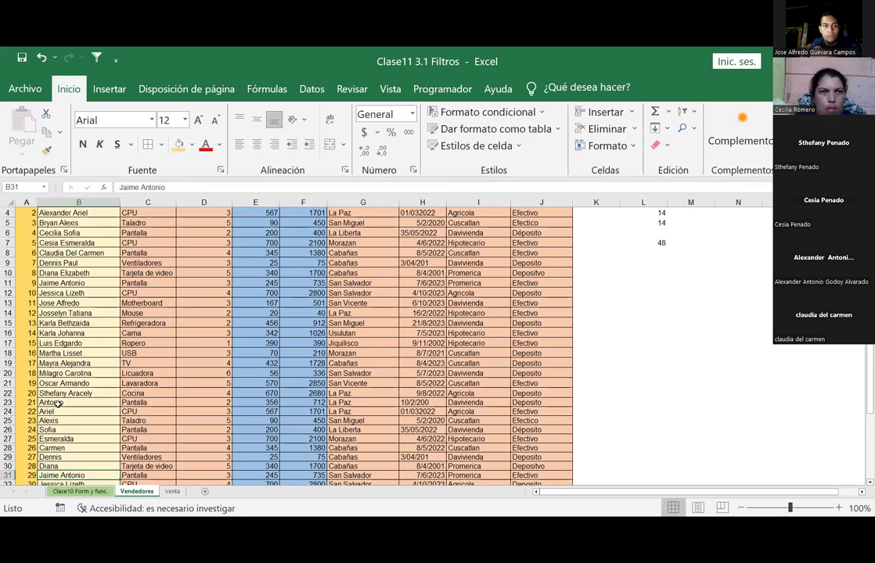
Step: Replace B31 with 'Ricardo', drop the first name from B32, and clear B33's old name
{"action": "key", "text": "F2"}
{"action": "key", "text": "Left"}
{"action": "key", "text": "Left"}
{"action": "key", "text": "Left"}
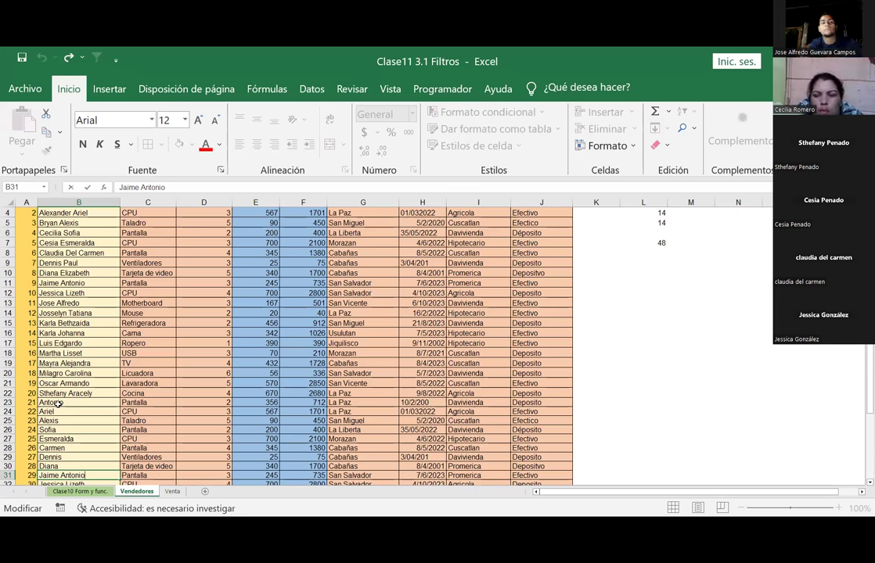
{"action": "key", "text": "BackSpace"}
{"action": "key", "text": "BackSpace"}
{"action": "key", "text": "BackSpace"}
{"action": "key", "text": "BackSpace"}
{"action": "key", "text": "BackSpace"}
{"action": "key", "text": "BackSpace"}
{"action": "key", "text": "BackSpace"}
{"action": "key", "text": "BackSpace"}
{"action": "key", "text": "BackSpace"}
{"action": "key", "text": "BackSpace"}
{"action": "key", "text": "BackSpace"}
{"action": "key", "text": "BackSpace"}
{"action": "type", "text": "Ricardo"}
{"action": "key", "text": "Return"}
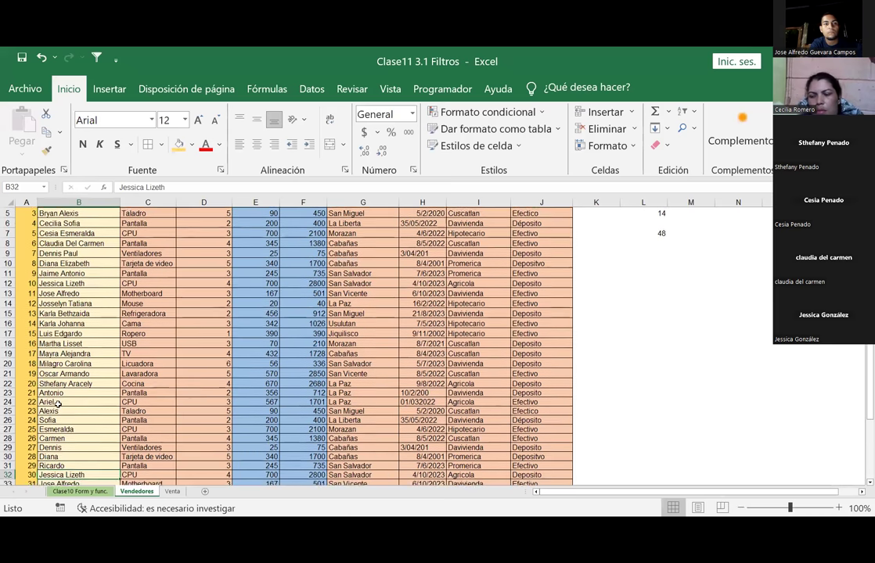
{"action": "key", "text": "F2"}
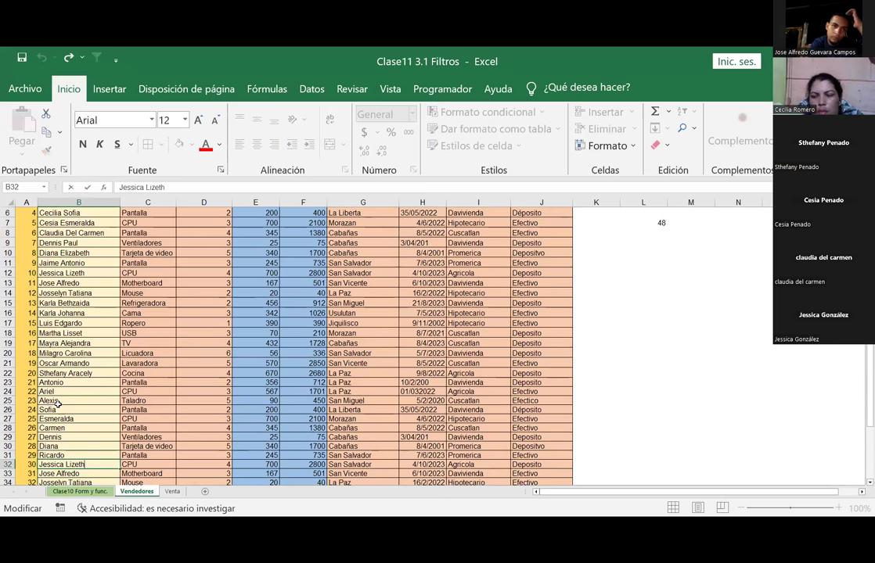
{"action": "key", "text": "Home"}
{"action": "key", "text": "Delete"}
{"action": "key", "text": "Delete"}
{"action": "key", "text": "Delete"}
{"action": "key", "text": "Return"}
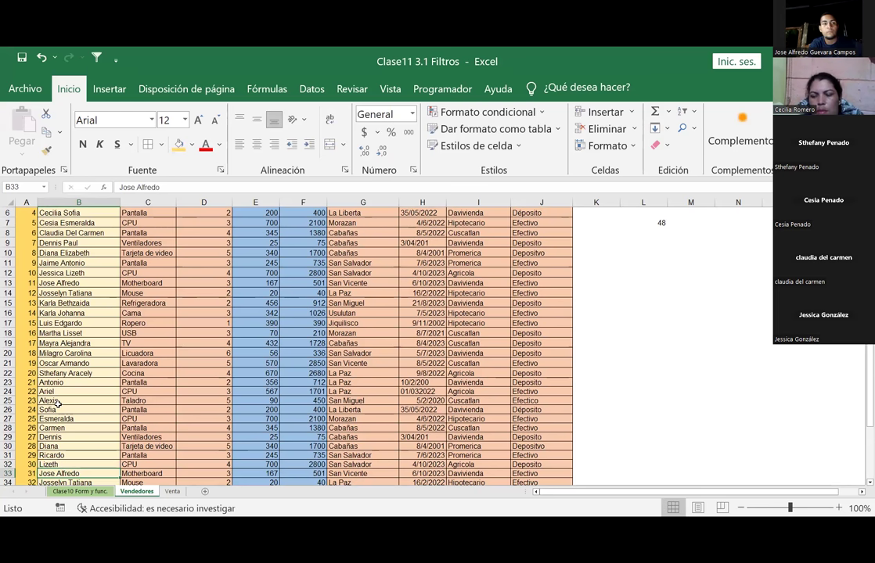
{"action": "key", "text": "F2"}
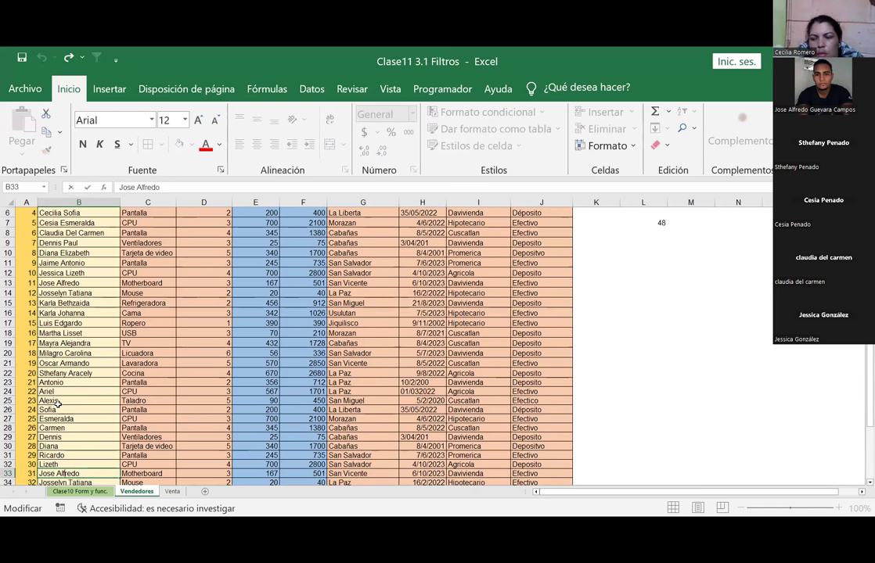
{"action": "key", "text": "Home"}
{"action": "key", "text": "Delete"}
{"action": "key", "text": "Delete"}
{"action": "key", "text": "Delete"}
{"action": "key", "text": "Delete"}
{"action": "key", "text": "Delete"}
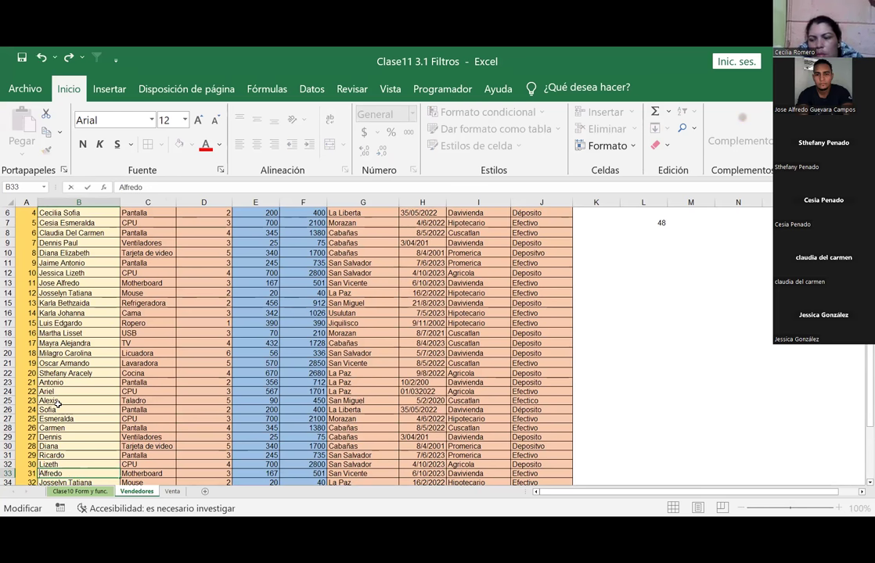
{"action": "key", "text": "Delete"}
Step: Enter 'Carlos' in B33 and trim B34 and B35 to a single name
{"action": "type", "text": "Carlos"}
{"action": "key", "text": "Delete"}
{"action": "key", "text": "Delete"}
{"action": "key", "text": "Delete"}
{"action": "key", "text": "Delete"}
{"action": "key", "text": "Delete"}
{"action": "key", "text": "Delete"}
{"action": "key", "text": "Return"}
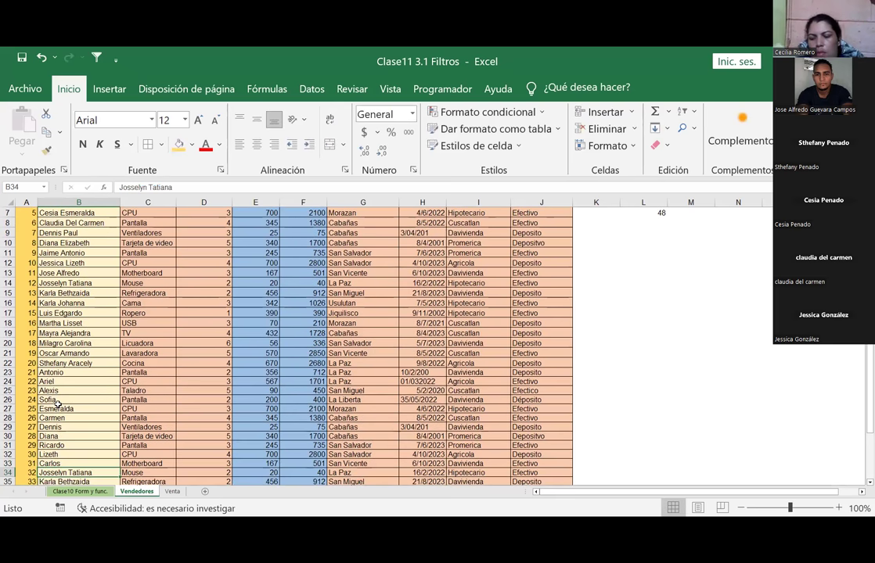
{"action": "key", "text": "F2"}
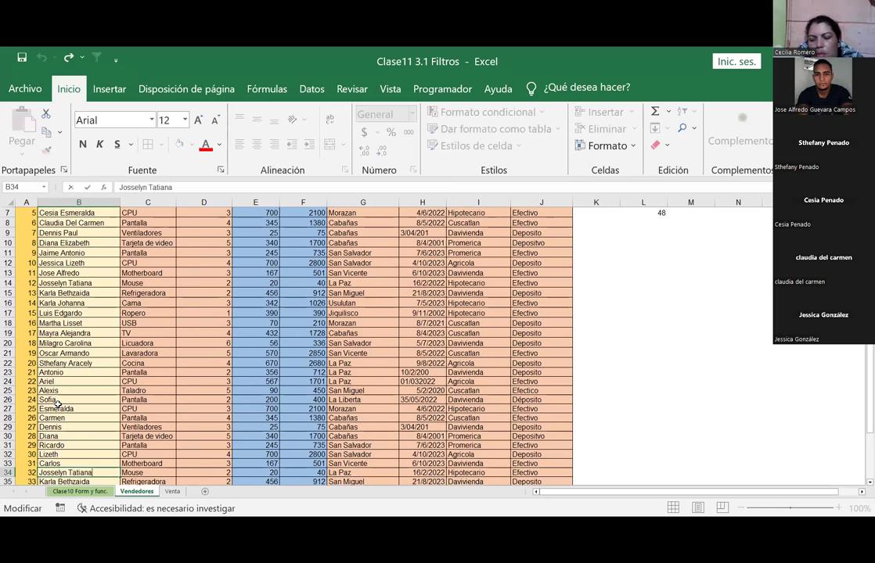
{"action": "key", "text": "BackSpace"}
{"action": "key", "text": "BackSpace"}
{"action": "key", "text": "BackSpace"}
{"action": "key", "text": "BackSpace"}
{"action": "key", "text": "BackSpace"}
{"action": "key", "text": "BackSpace"}
{"action": "key", "text": "BackSpace"}
{"action": "key", "text": "BackSpace"}
{"action": "key", "text": "BackSpace"}
{"action": "key", "text": "Return"}
{"action": "key", "text": "F2"}
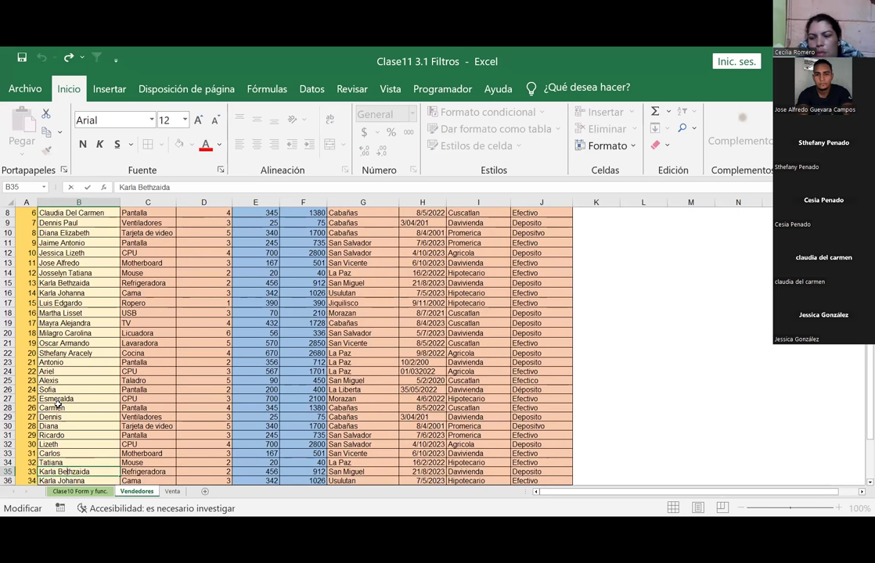
{"action": "key", "text": "ctrl+Left"}
{"action": "key", "text": "BackSpace"}
{"action": "key", "text": "BackSpace"}
{"action": "key", "text": "BackSpace"}
{"action": "key", "text": "BackSpace"}
{"action": "key", "text": "BackSpace"}
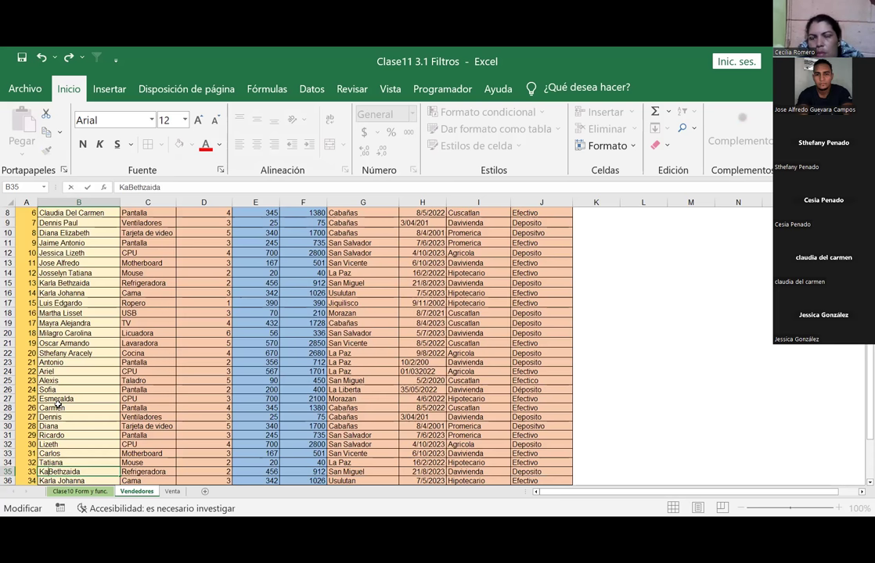
{"action": "key", "text": "BackSpace"}
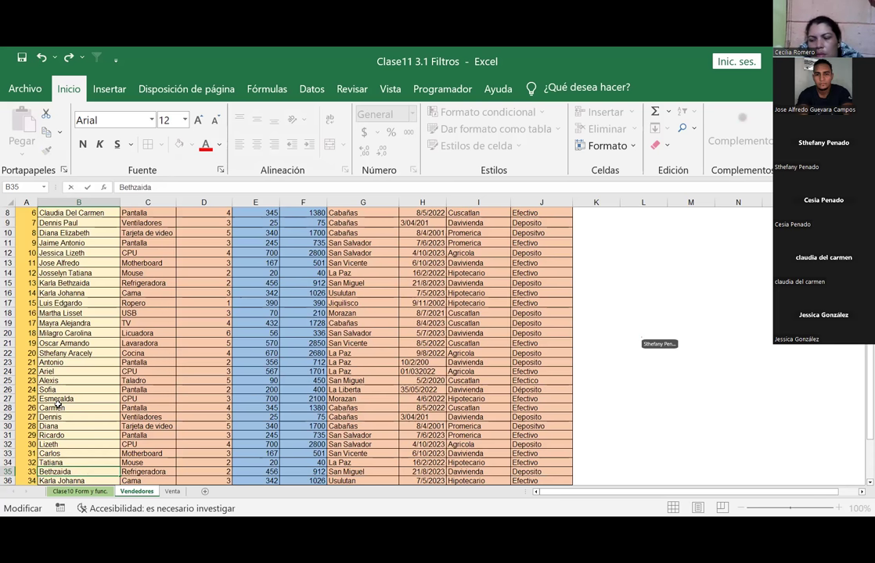
{"action": "key", "text": "Return"}
Step: Remove the first name from the seller entries in B36, B37 and B38
{"action": "key", "text": "F2"}
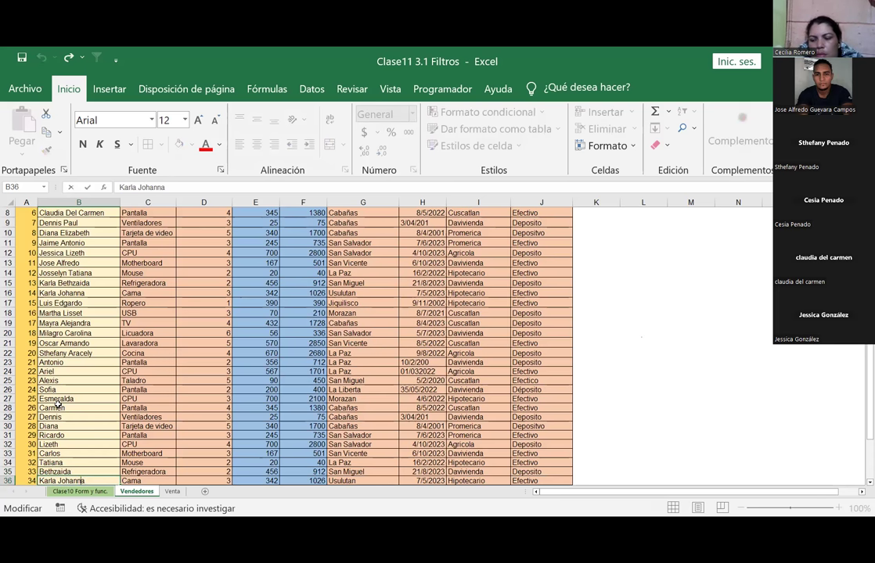
{"action": "key", "text": "Home"}
{"action": "key", "text": "ctrl+shift+Right"}
{"action": "key", "text": "Delete"}
{"action": "key", "text": "Return"}
{"action": "scroll", "coordinate": [57, 403], "scroll_direction": "down", "scroll_amount": 1}
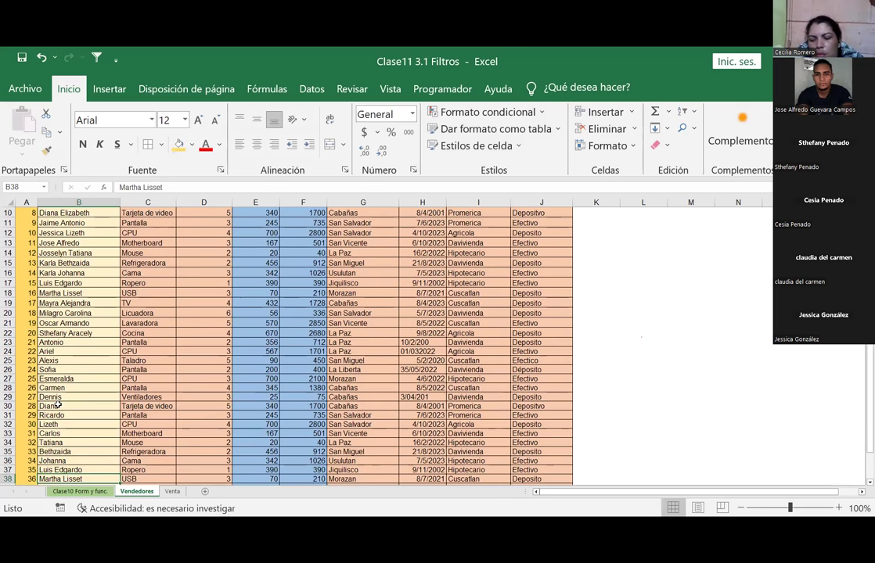
{"action": "scroll", "coordinate": [57, 404], "scroll_direction": "down", "scroll_amount": 1}
{"action": "key", "text": "F2"}
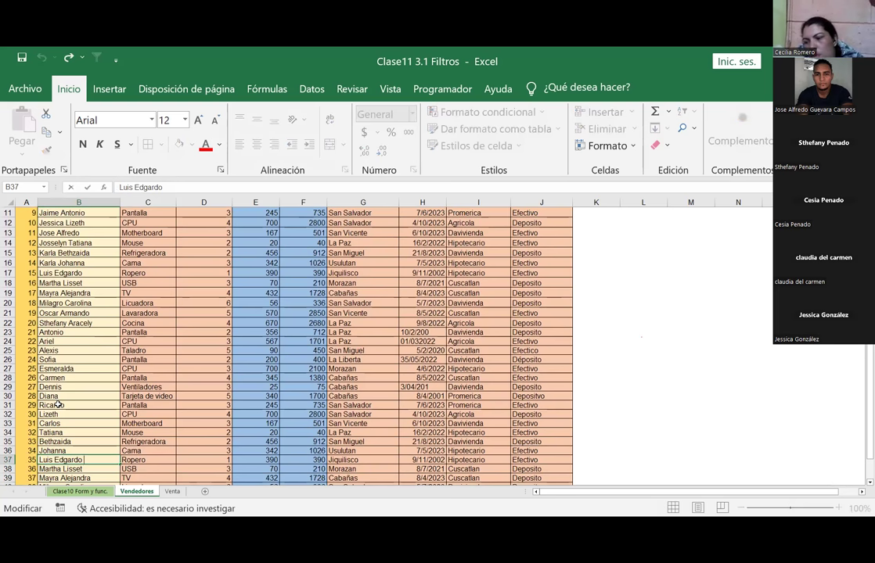
{"action": "key", "text": "Home"}
{"action": "key", "text": "Delete"}
{"action": "key", "text": "Delete"}
{"action": "key", "text": "Delete"}
{"action": "key", "text": "Return"}
{"action": "key", "text": "F2"}
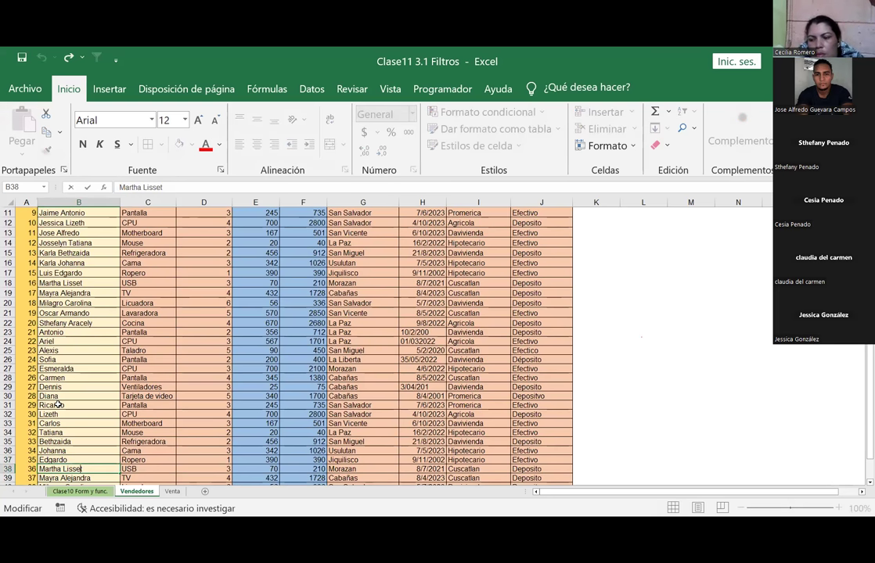
{"action": "key", "text": "Home"}
{"action": "key", "text": "Delete"}
{"action": "key", "text": "Delete"}
{"action": "key", "text": "Delete"}
{"action": "key", "text": "Return"}
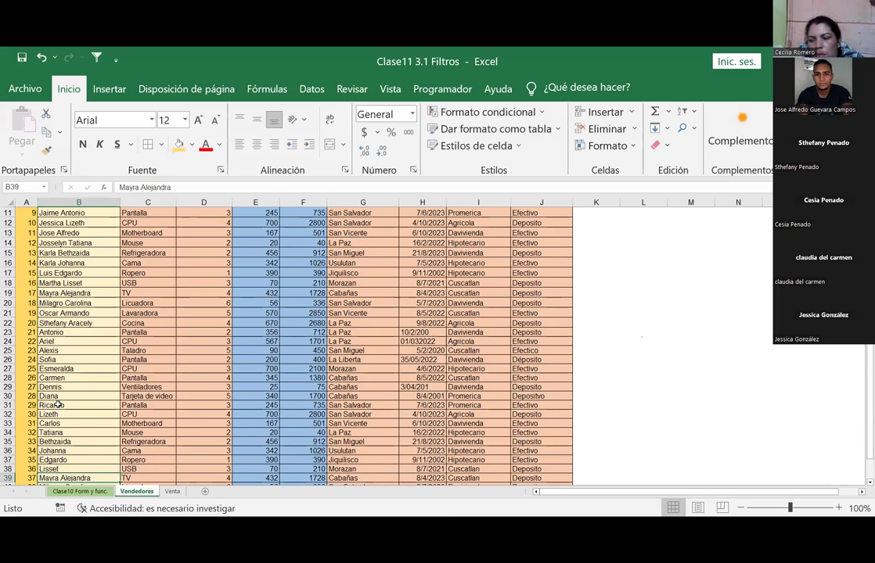
Step: Delete the first name from B39 through B42, leaving one name in each
{"action": "key", "text": "F2"}
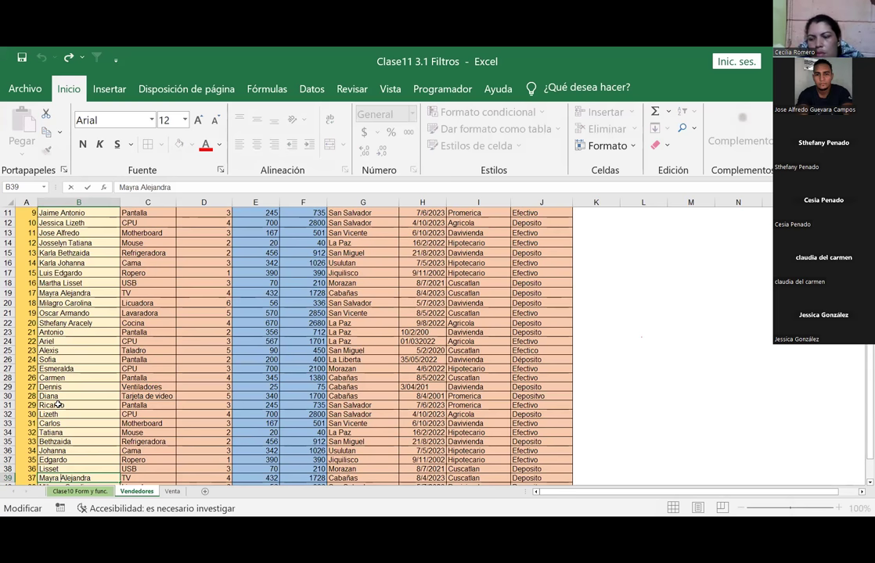
{"action": "key", "text": "BackSpace"}
{"action": "key", "text": "BackSpace"}
{"action": "key", "text": "BackSpace"}
{"action": "key", "text": "Return"}
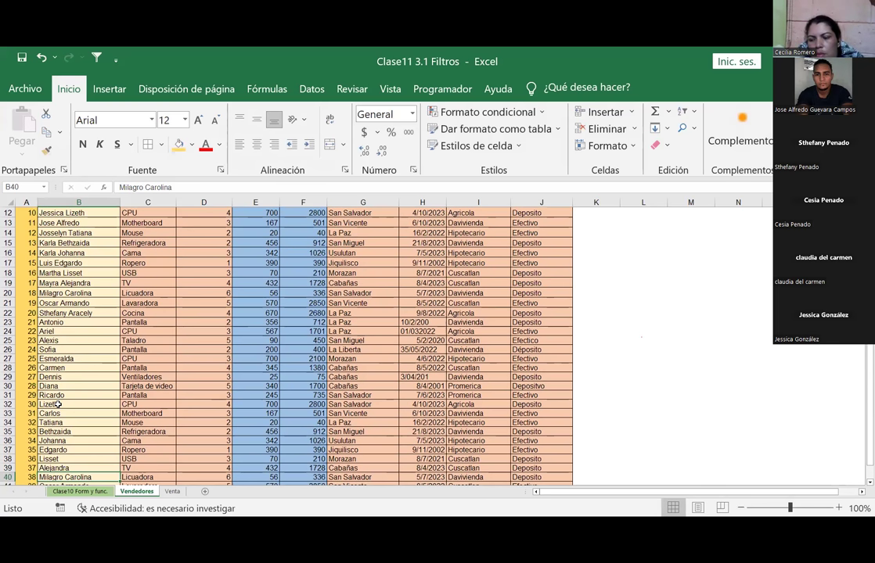
{"action": "key", "text": "F2"}
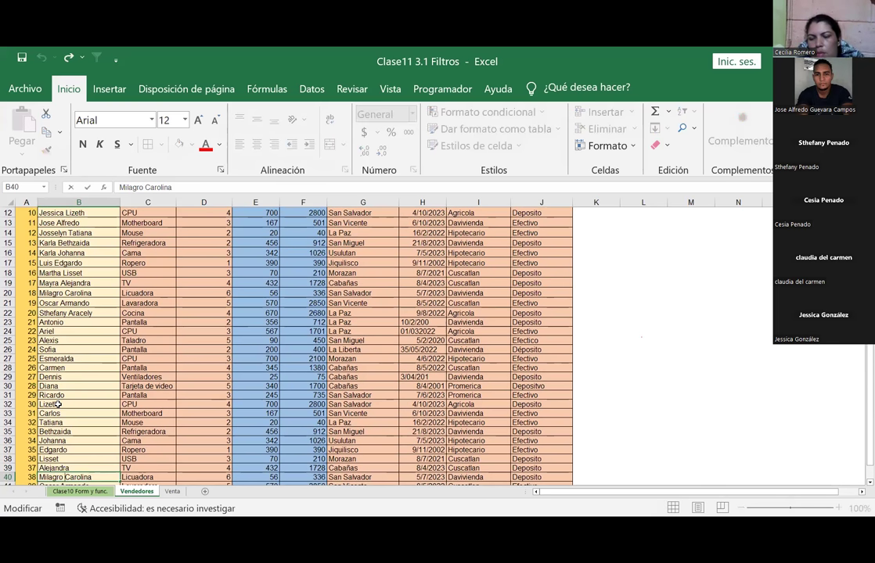
{"action": "key", "text": "BackSpace"}
{"action": "key", "text": "BackSpace"}
{"action": "key", "text": "BackSpace"}
{"action": "key", "text": "BackSpace"}
{"action": "key", "text": "BackSpace"}
{"action": "key", "text": "BackSpace"}
{"action": "key", "text": "Return"}
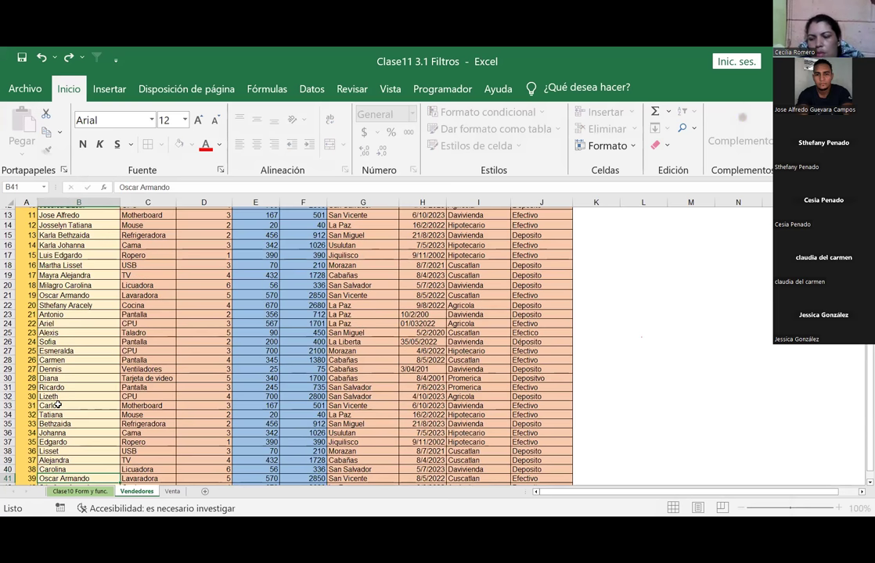
{"action": "key", "text": "F2"}
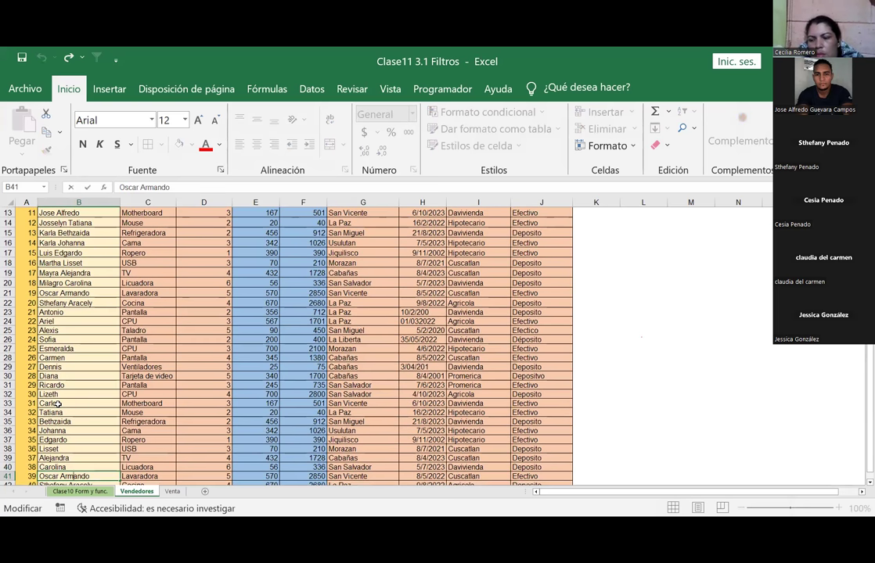
{"action": "key", "text": "BackSpace"}
{"action": "key", "text": "BackSpace"}
{"action": "key", "text": "BackSpace"}
{"action": "key", "text": "BackSpace"}
{"action": "key", "text": "BackSpace"}
{"action": "key", "text": "BackSpace"}
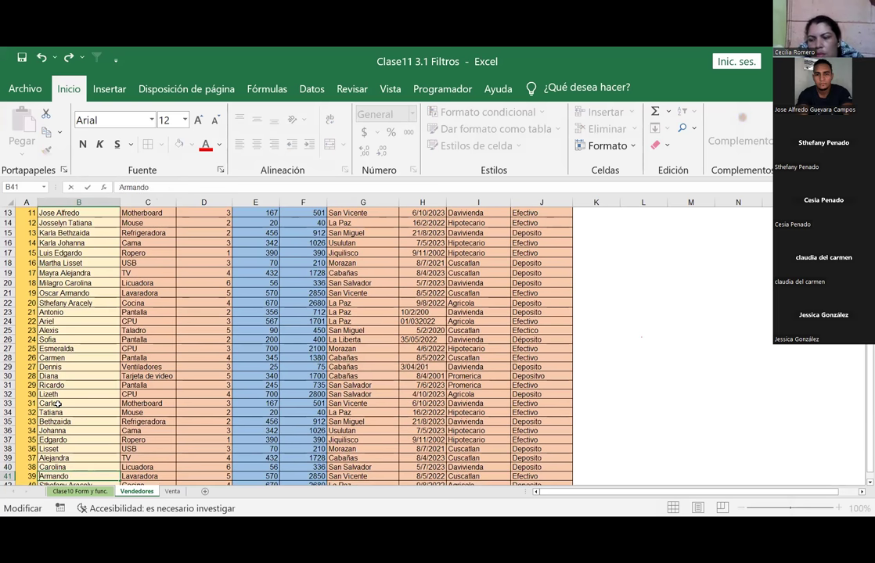
{"action": "key", "text": "Return"}
{"action": "key", "text": "F2"}
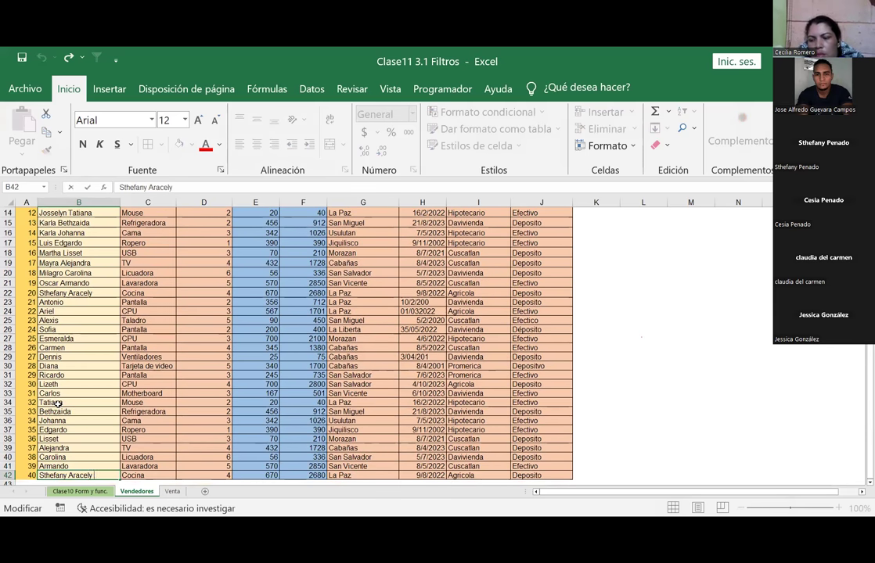
{"action": "key", "text": "Left"}
{"action": "key", "text": "Left"}
{"action": "key", "text": "Left"}
{"action": "key", "text": "BackSpace"}
{"action": "key", "text": "BackSpace"}
{"action": "key", "text": "BackSpace"}
{"action": "key", "text": "Return"}
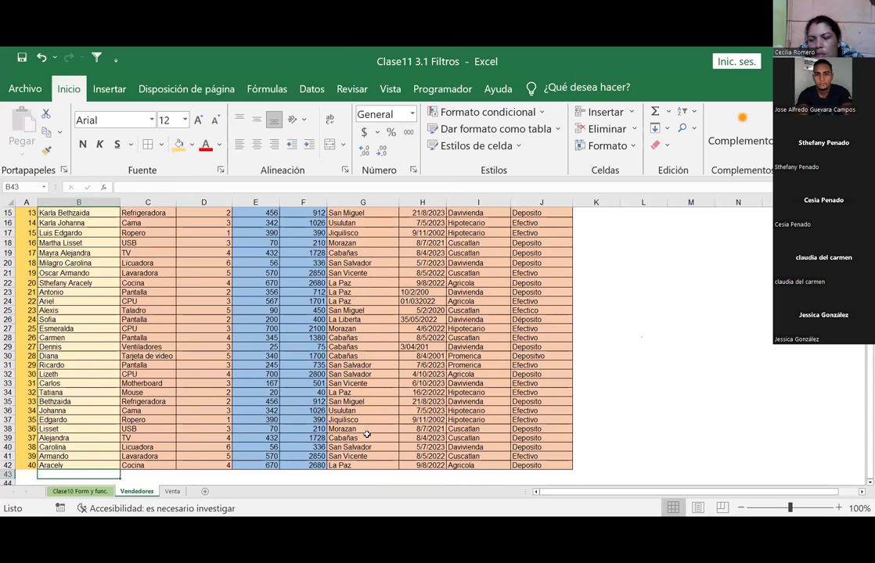
{"action": "scroll", "coordinate": [279, 303], "scroll_direction": "up", "scroll_amount": 5}
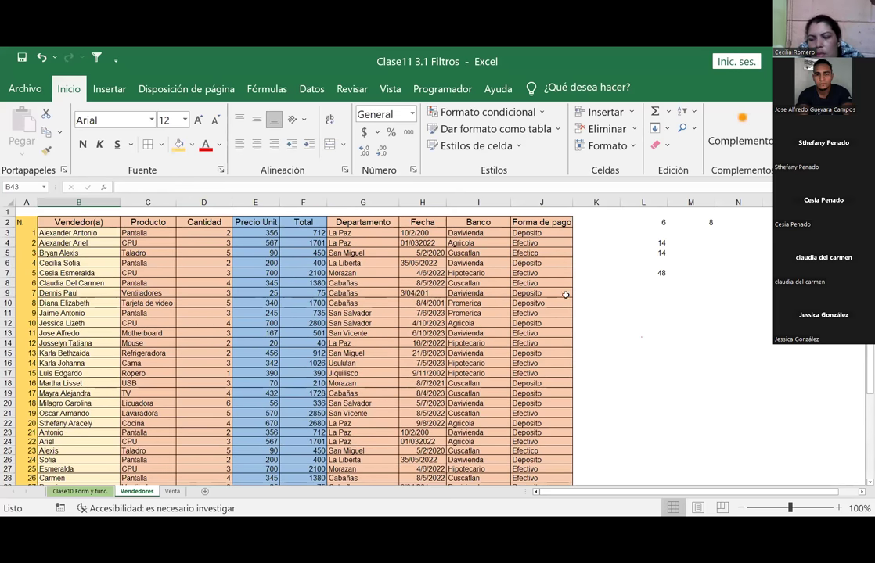
{"action": "left_click_drag", "start_coordinate": [643, 216], "coordinate": [708, 281]}
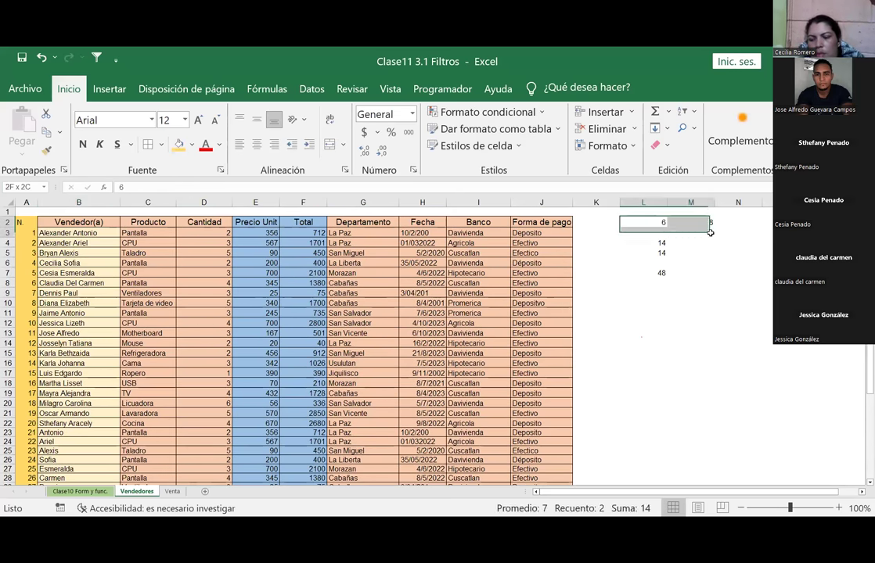
{"action": "key", "text": "Delete"}
{"action": "left_click", "coordinate": [727, 280]}
{"action": "left_click", "coordinate": [690, 392]}
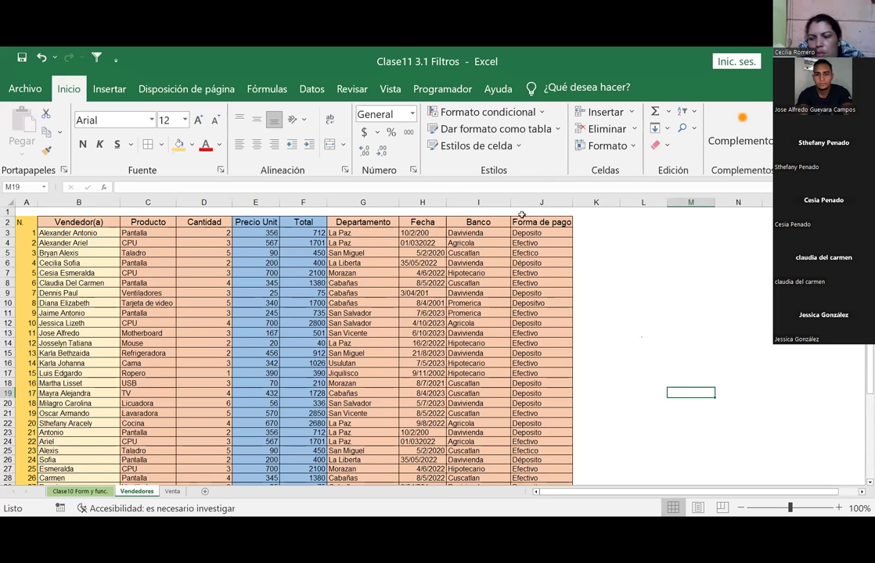
{"action": "left_click", "coordinate": [606, 232]}
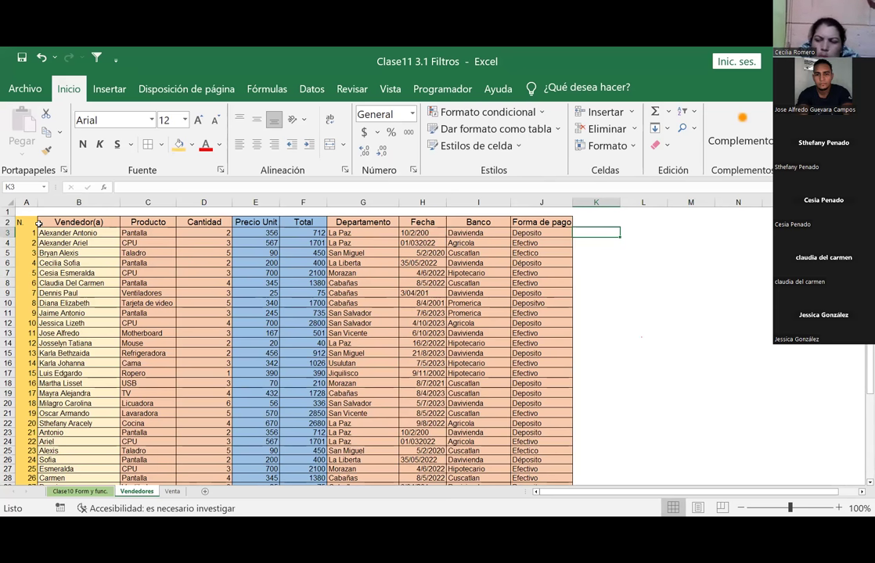
{"action": "left_click", "coordinate": [72, 223]}
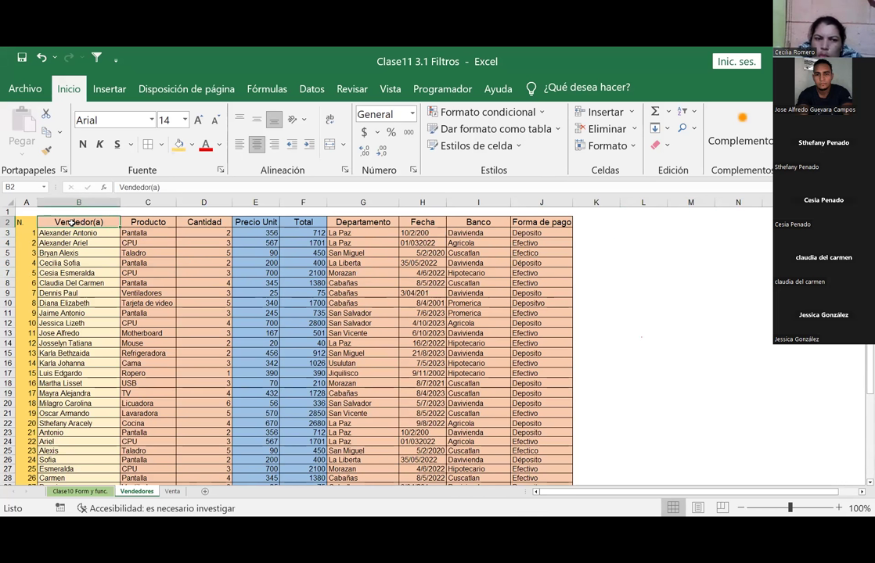
{"action": "left_click", "coordinate": [148, 222]}
{"action": "left_click", "coordinate": [201, 222]}
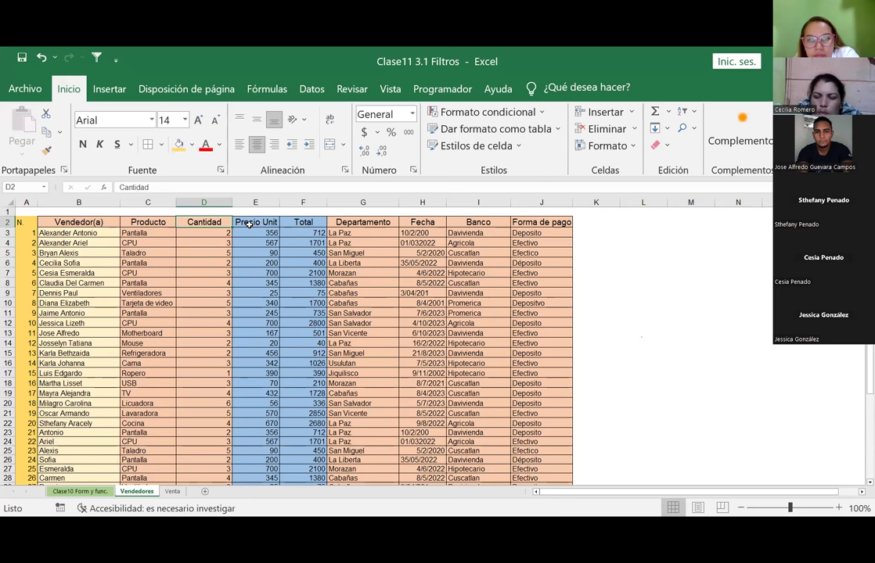
{"action": "left_click", "coordinate": [274, 222]}
{"action": "left_click", "coordinate": [301, 223]}
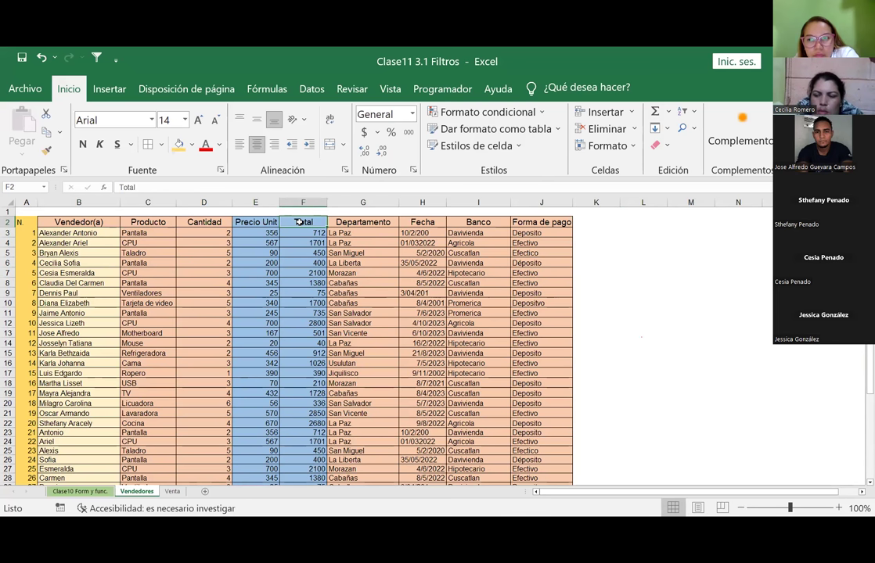
{"action": "left_click", "coordinate": [352, 224]}
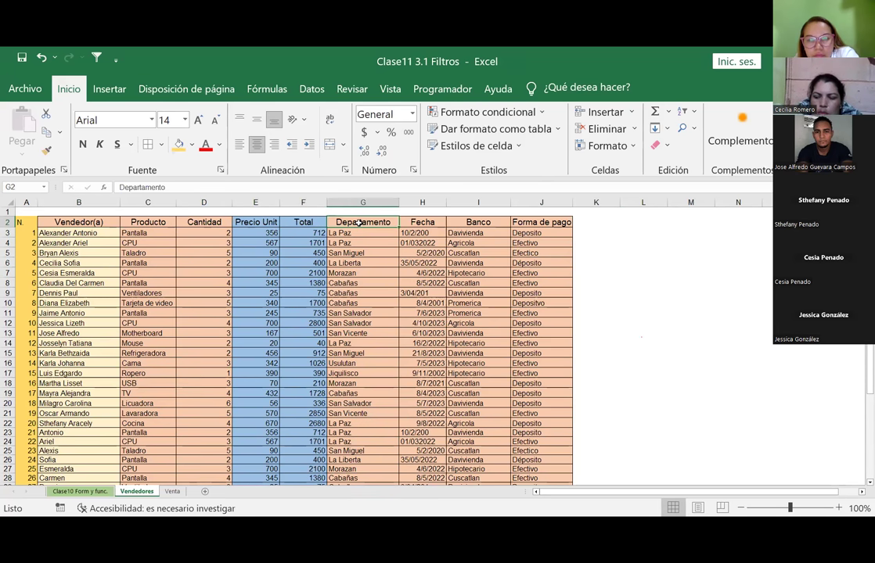
{"action": "left_click", "coordinate": [408, 224]}
{"action": "left_click", "coordinate": [478, 223]}
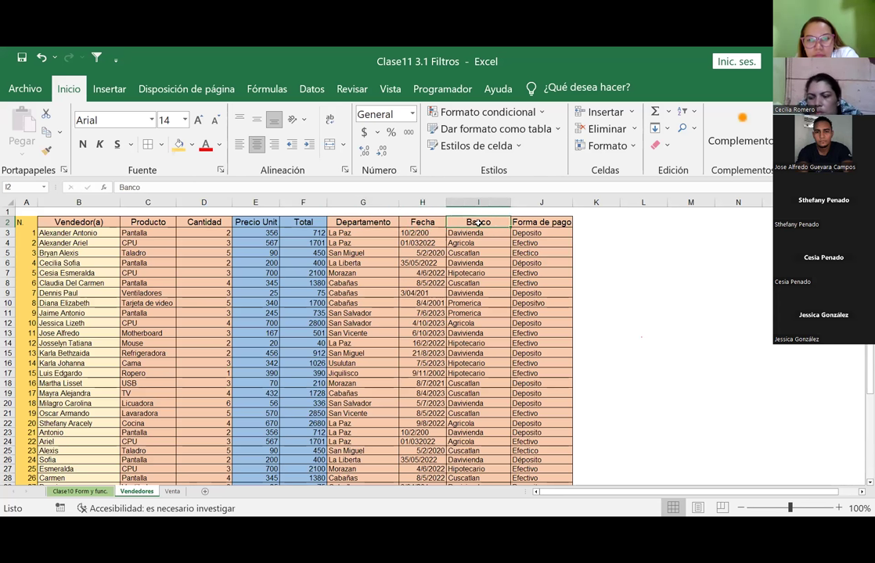
{"action": "left_click", "coordinate": [543, 224]}
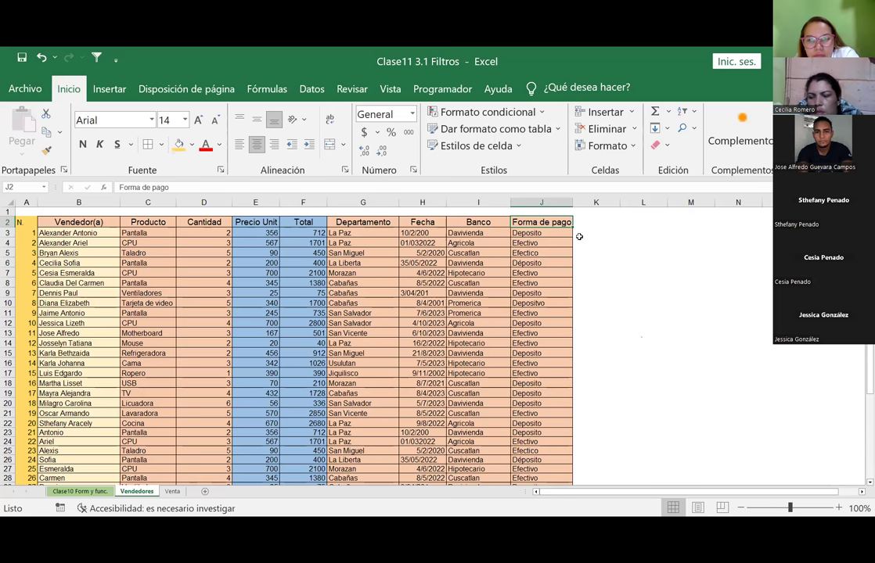
{"action": "left_click", "coordinate": [626, 244]}
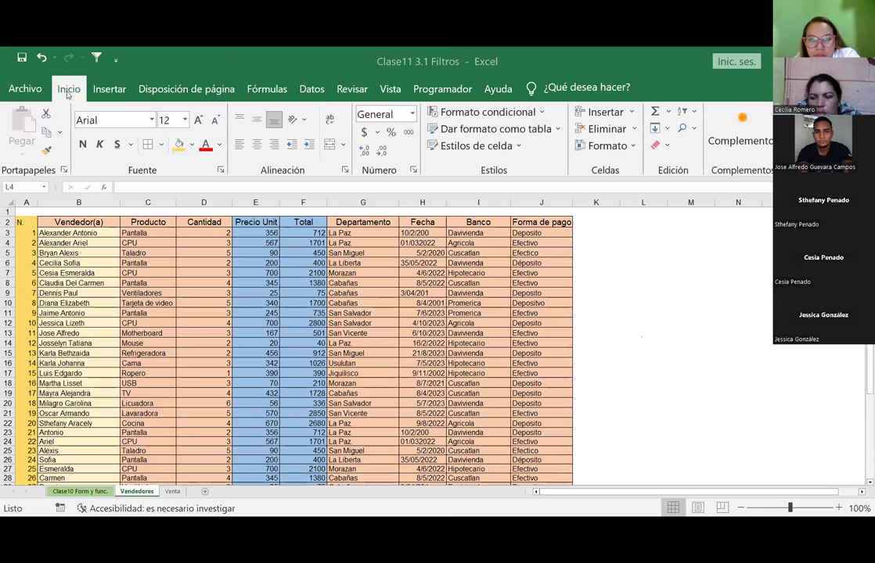
Step: Look through the Insertar, Disposición de página and Fórmulas ribbons, ending on Datos
{"action": "left_click", "coordinate": [109, 89]}
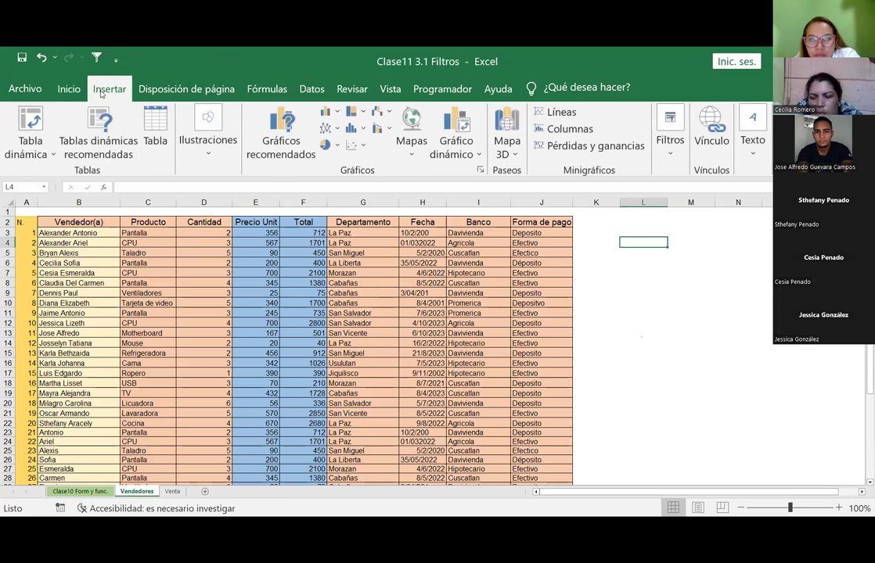
{"action": "left_click", "coordinate": [174, 91]}
{"action": "left_click", "coordinate": [258, 90]}
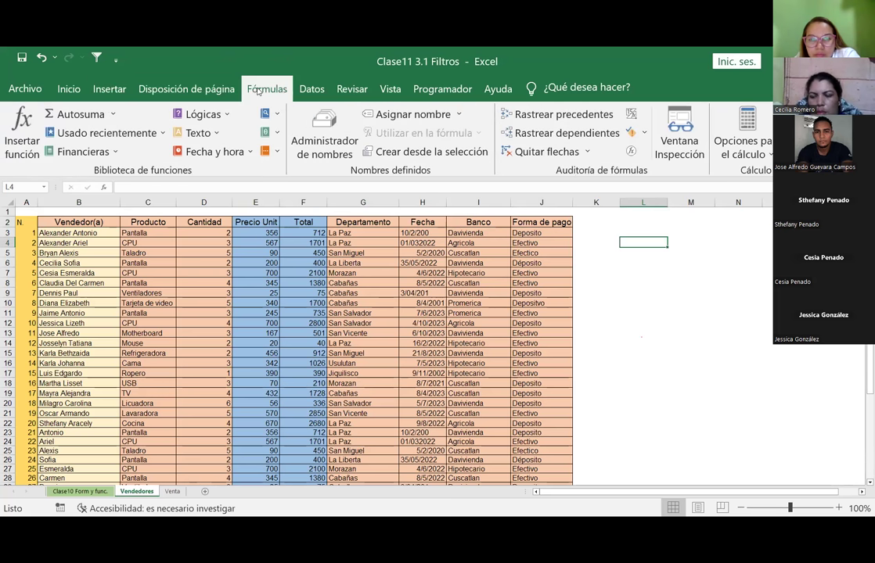
{"action": "left_click", "coordinate": [311, 89]}
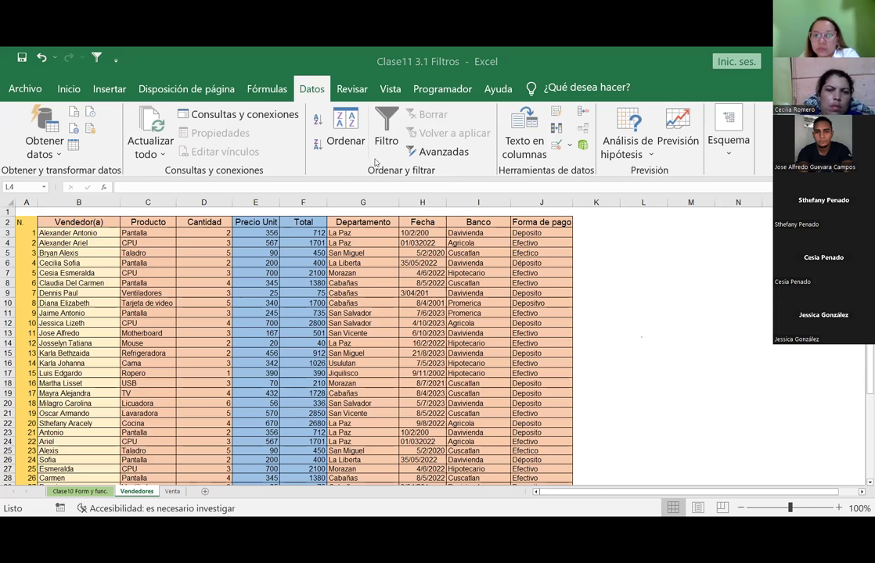
Step: Select an empty cell just right of the Vendedores table
{"action": "left_click", "coordinate": [345, 120]}
{"action": "key", "text": "Down"}
{"action": "key", "text": "Down"}
{"action": "key", "text": "Down"}
{"action": "key", "text": "Right"}
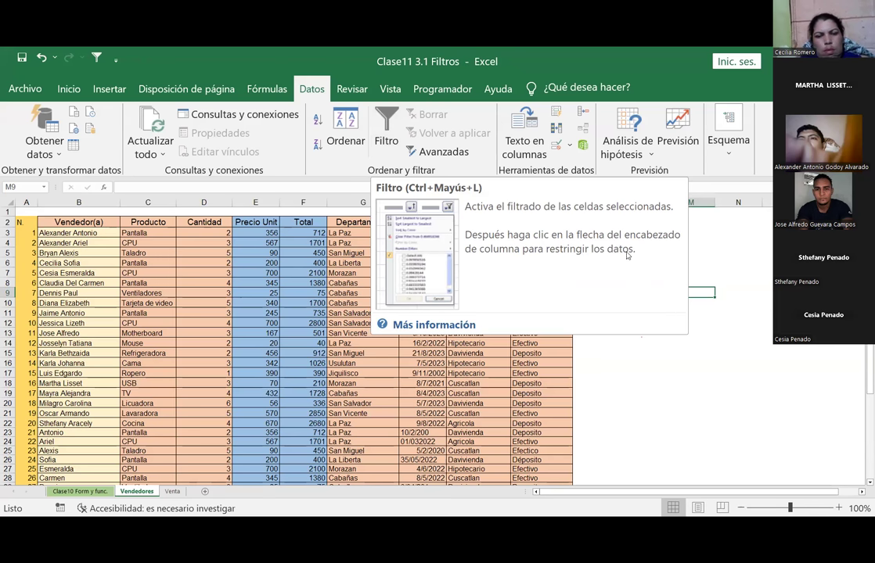
Step: Dismiss the range error, then turn on Filtro from header cell B2 and check the Vendedor(a) drop-down
{"action": "left_click", "coordinate": [384, 133]}
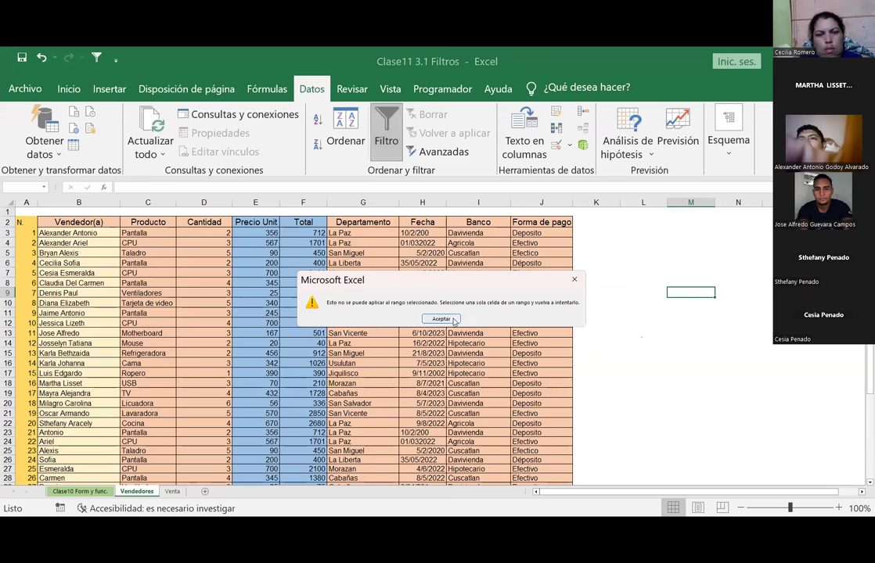
{"action": "key", "text": "Return"}
{"action": "left_click", "coordinate": [629, 263]}
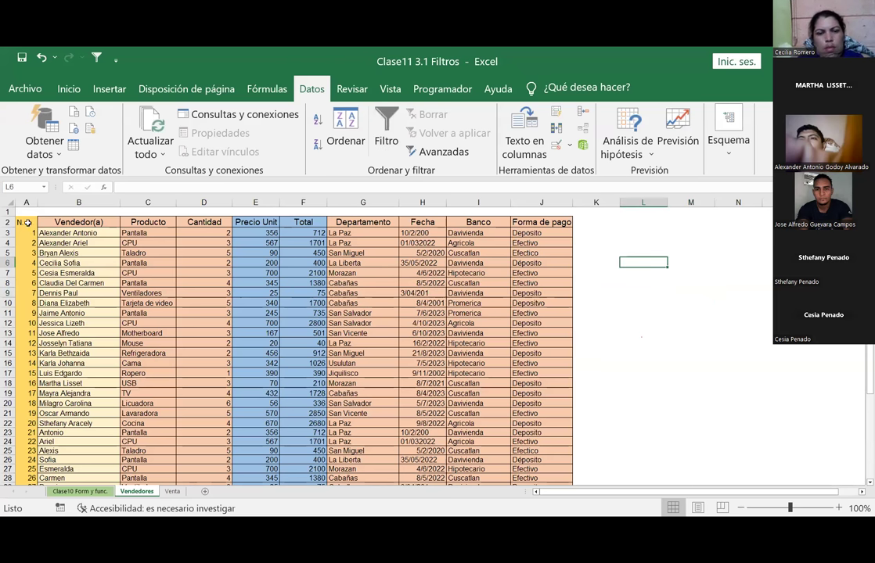
{"action": "left_click", "coordinate": [49, 223]}
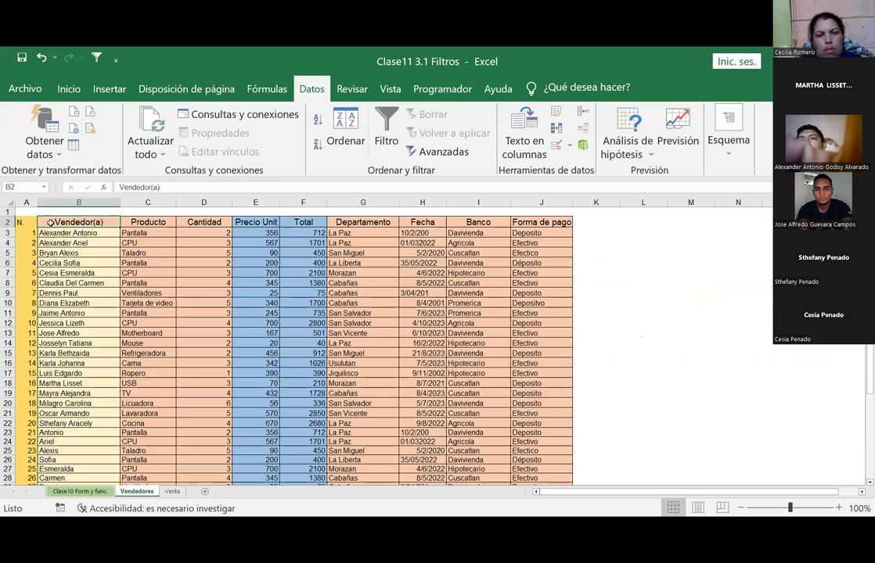
{"action": "left_click", "coordinate": [389, 142]}
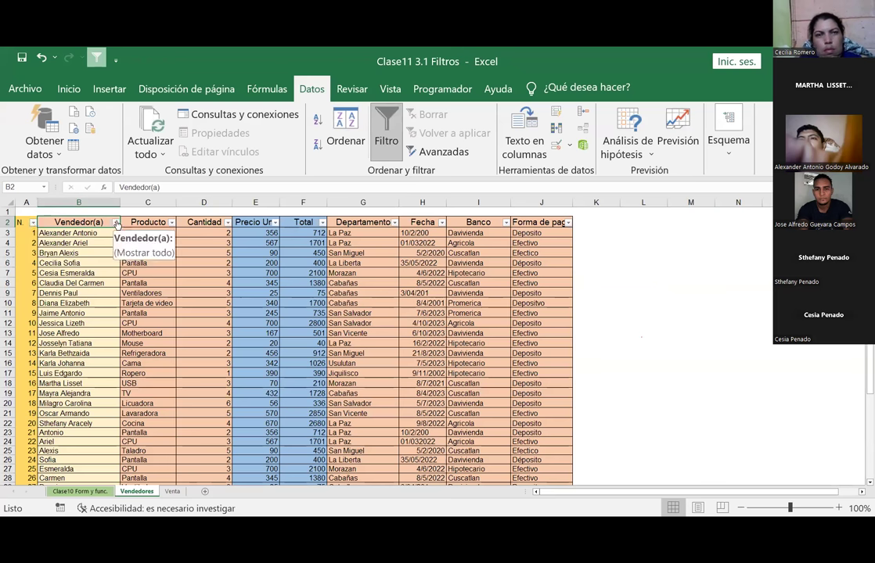
{"action": "left_click", "coordinate": [115, 223]}
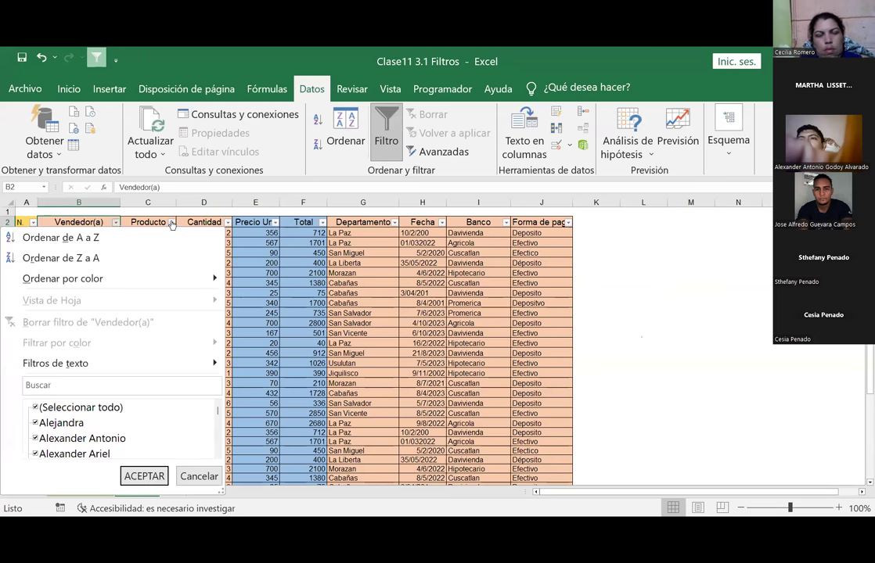
{"action": "key", "text": "Escape"}
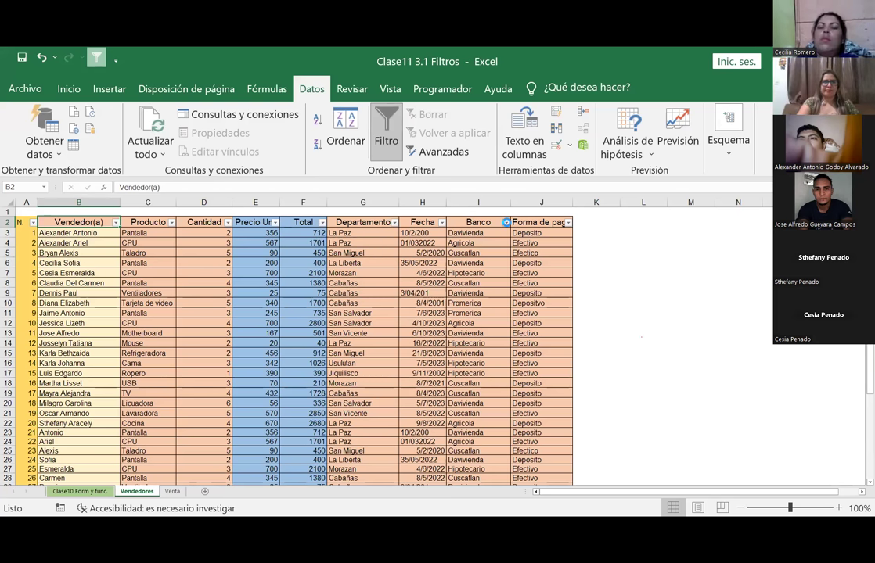
{"action": "left_click", "coordinate": [616, 241]}
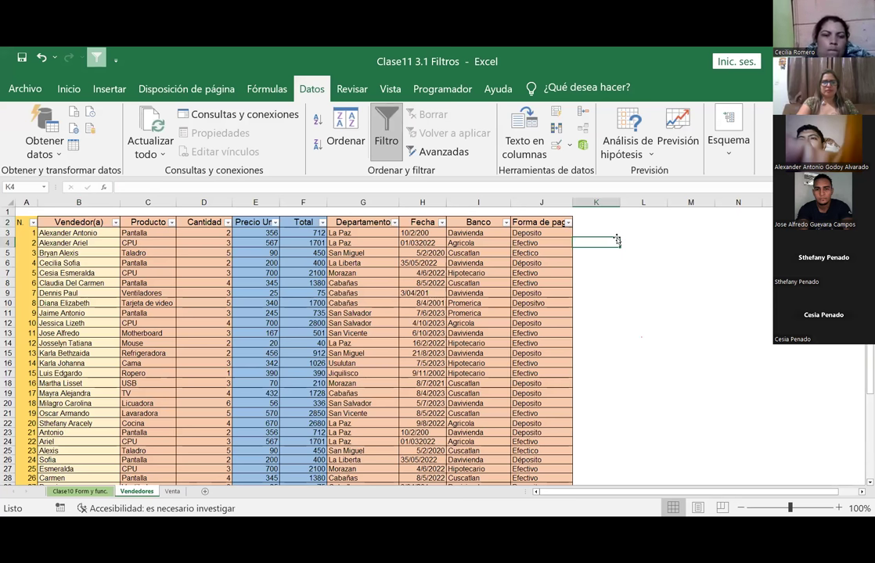
{"action": "left_click", "coordinate": [383, 134]}
{"action": "left_click", "coordinate": [385, 136]}
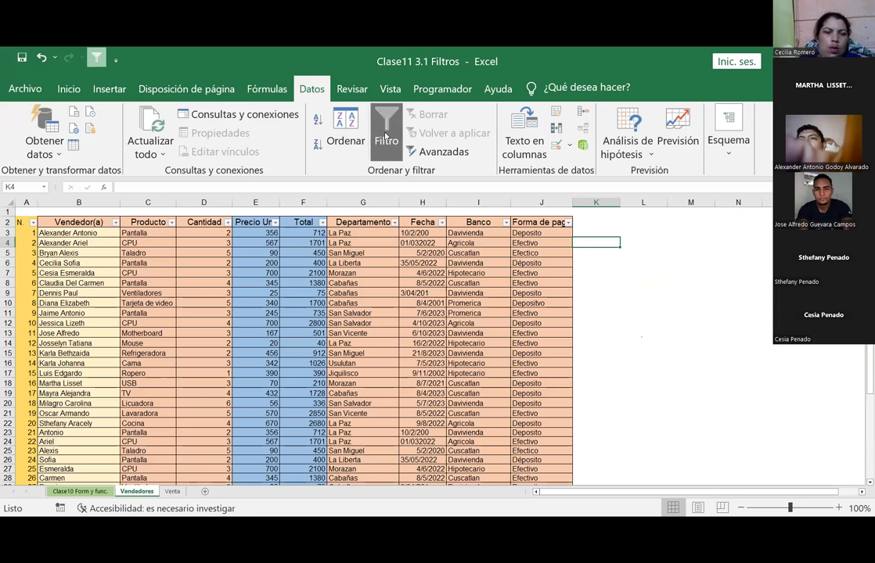
{"action": "left_click", "coordinate": [385, 136]}
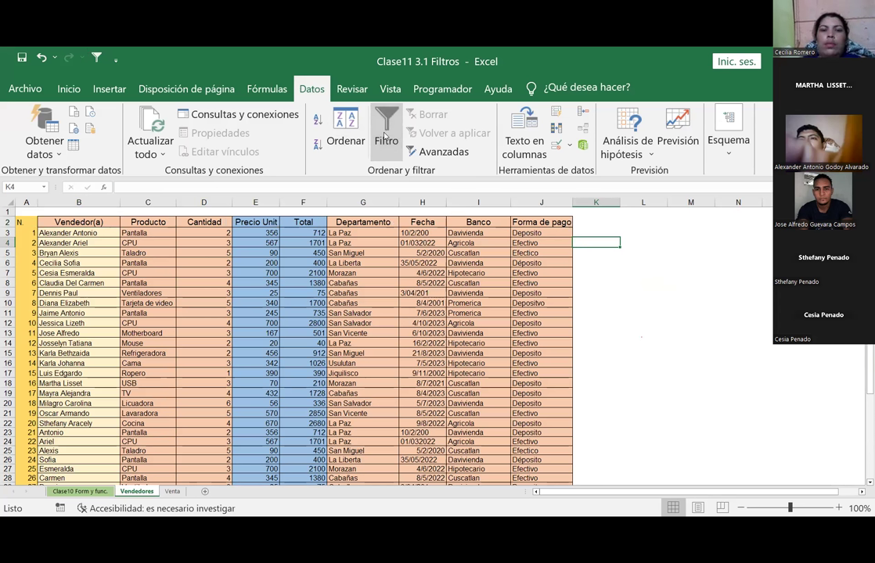
{"action": "left_click", "coordinate": [385, 137]}
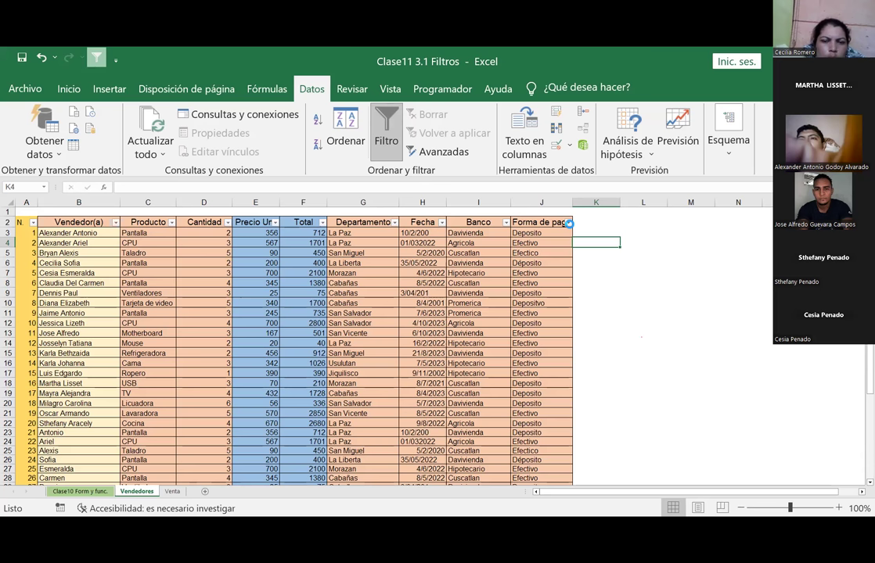
Step: Glance at the Forma de pago filter, then open and scroll the Banco filter list
{"action": "left_click", "coordinate": [568, 222]}
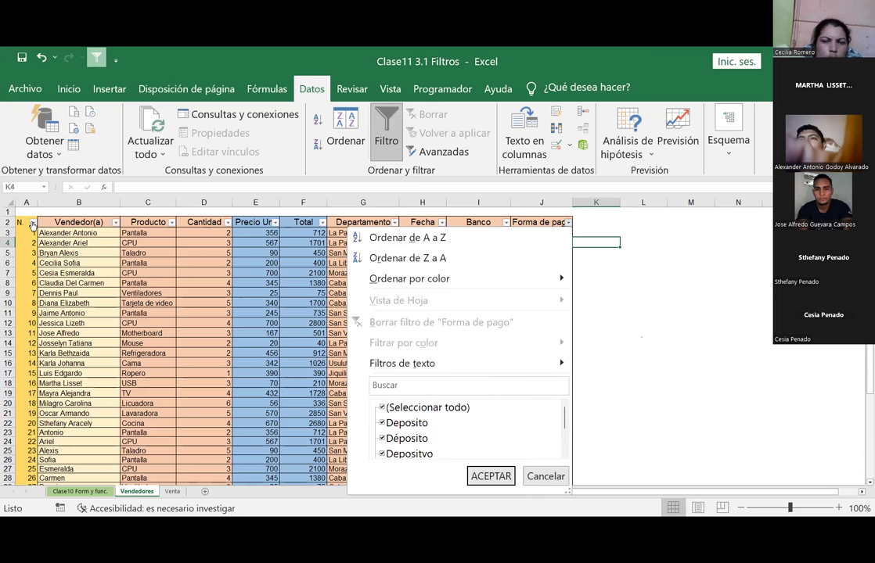
{"action": "key", "text": "Escape"}
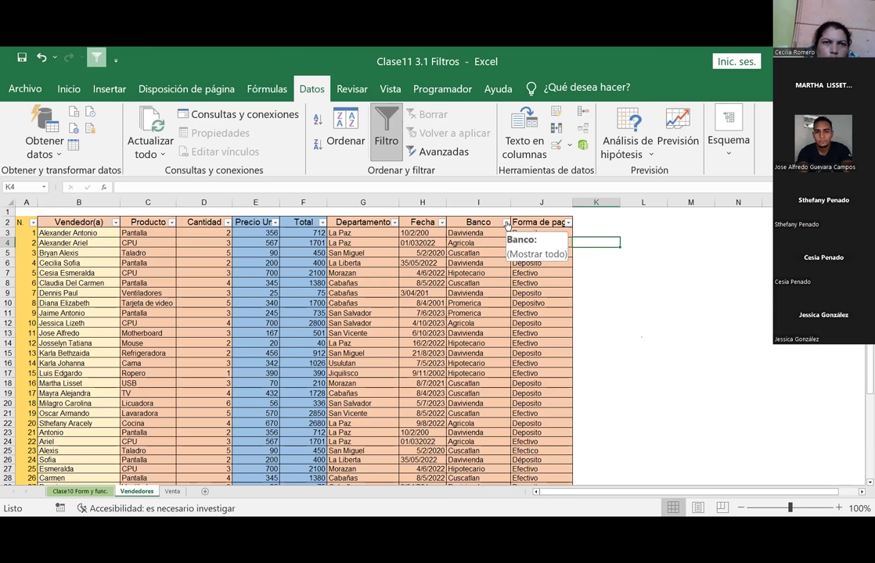
{"action": "left_click", "coordinate": [505, 223]}
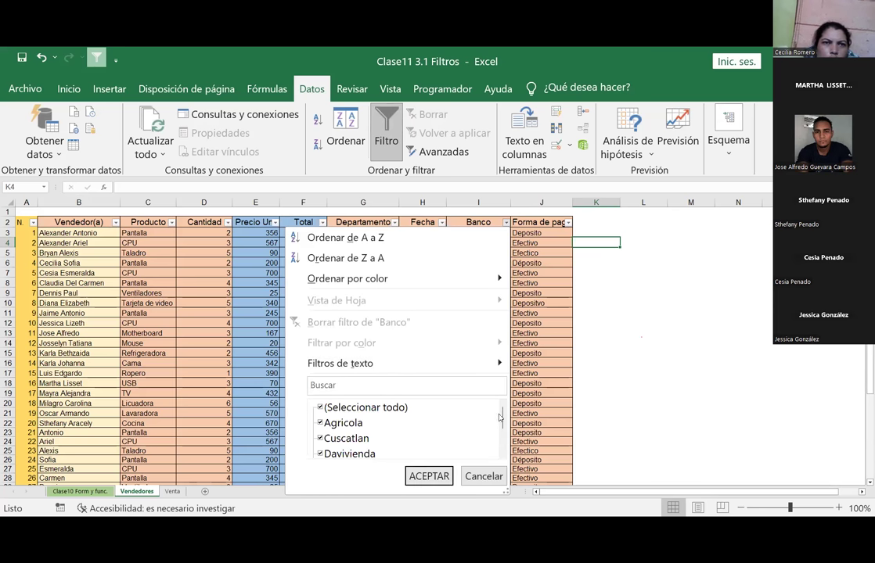
{"action": "scroll", "coordinate": [502, 417], "scroll_direction": "down", "scroll_amount": 1}
{"action": "scroll", "coordinate": [504, 411], "scroll_direction": "up", "scroll_amount": 1}
{"action": "scroll", "coordinate": [504, 411], "scroll_direction": "down", "scroll_amount": 1}
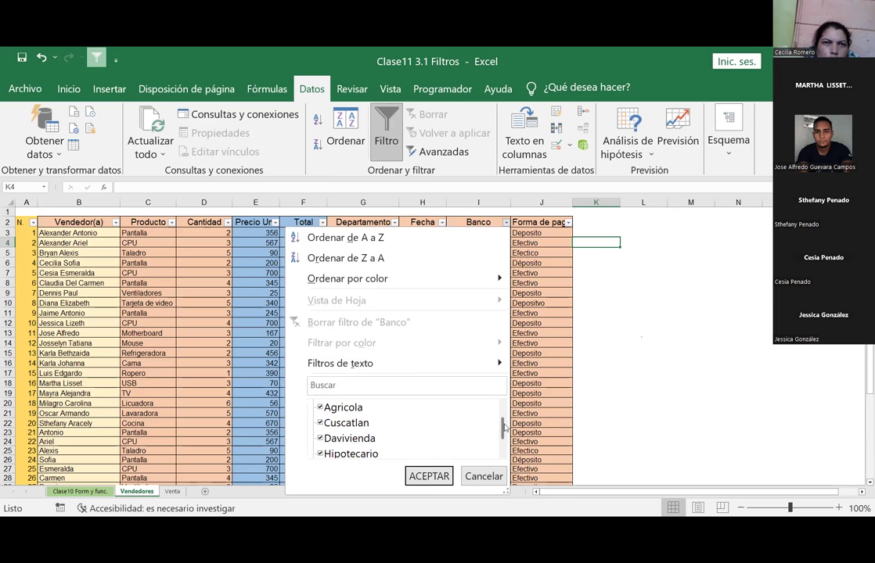
{"action": "scroll", "coordinate": [504, 435], "scroll_direction": "down", "scroll_amount": 1}
{"action": "scroll", "coordinate": [505, 435], "scroll_direction": "down", "scroll_amount": 1}
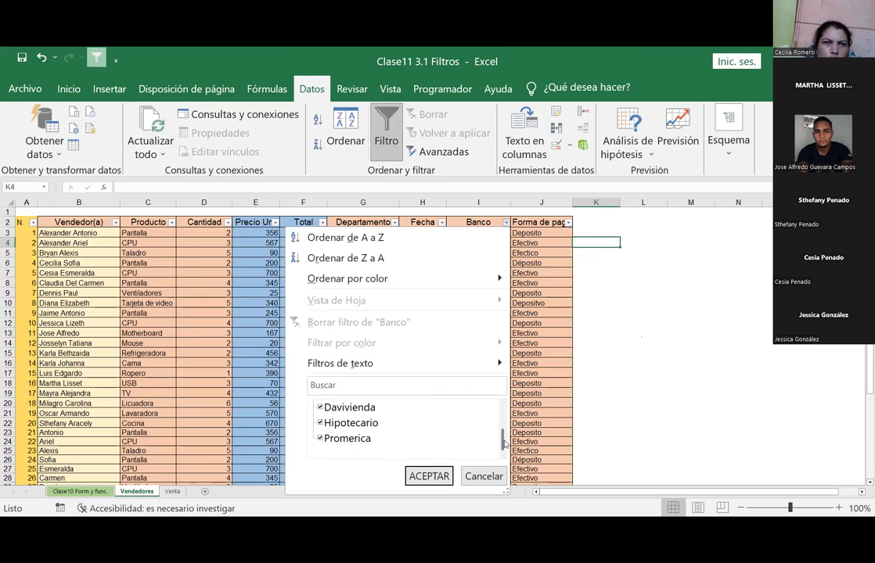
{"action": "scroll", "coordinate": [505, 446], "scroll_direction": "up", "scroll_amount": 2}
{"action": "scroll", "coordinate": [505, 438], "scroll_direction": "up", "scroll_amount": 1}
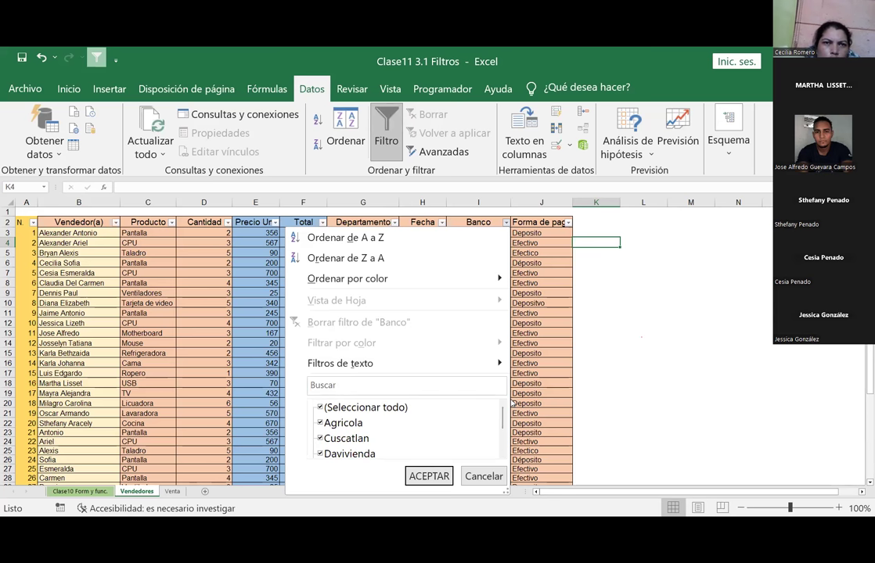
Step: Clear every bank in the Banco filter and tick only Davivienda
{"action": "left_click", "coordinate": [321, 408]}
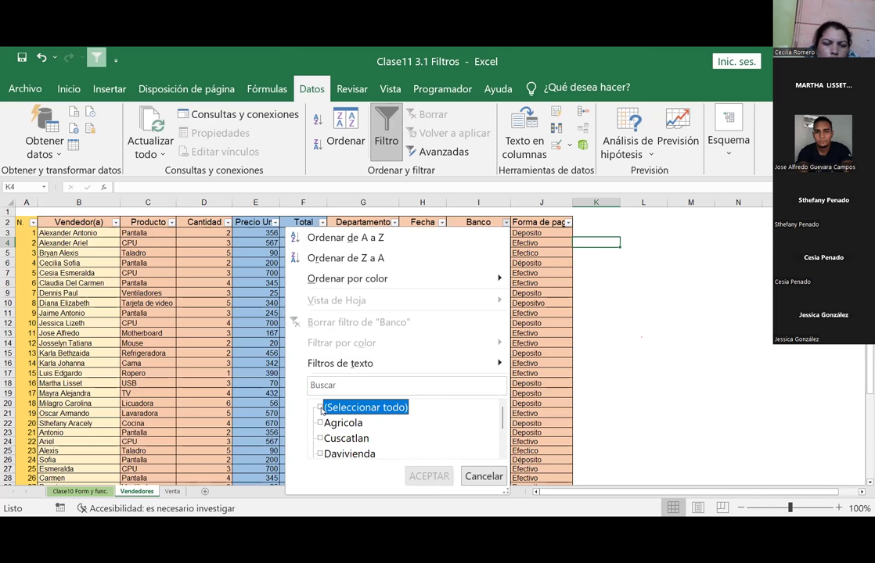
{"action": "left_click", "coordinate": [320, 408]}
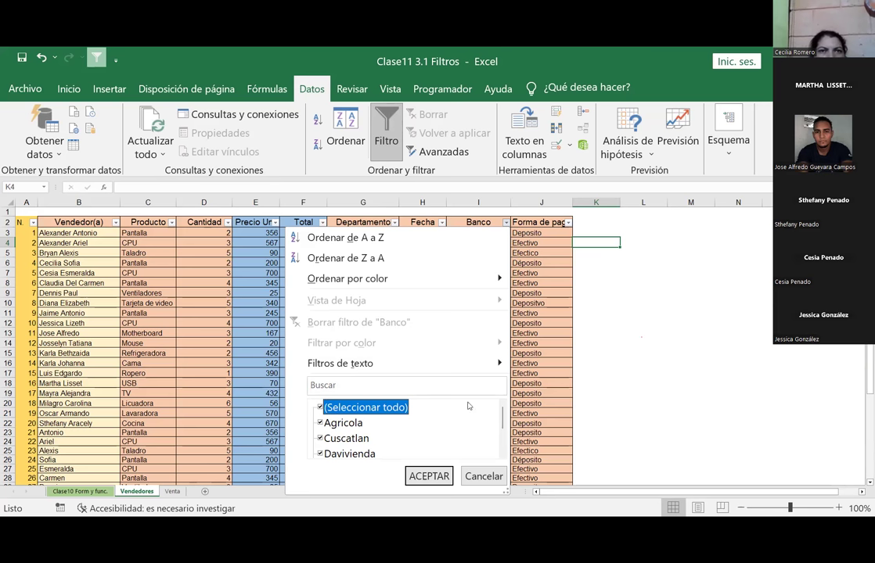
{"action": "left_click", "coordinate": [321, 408]}
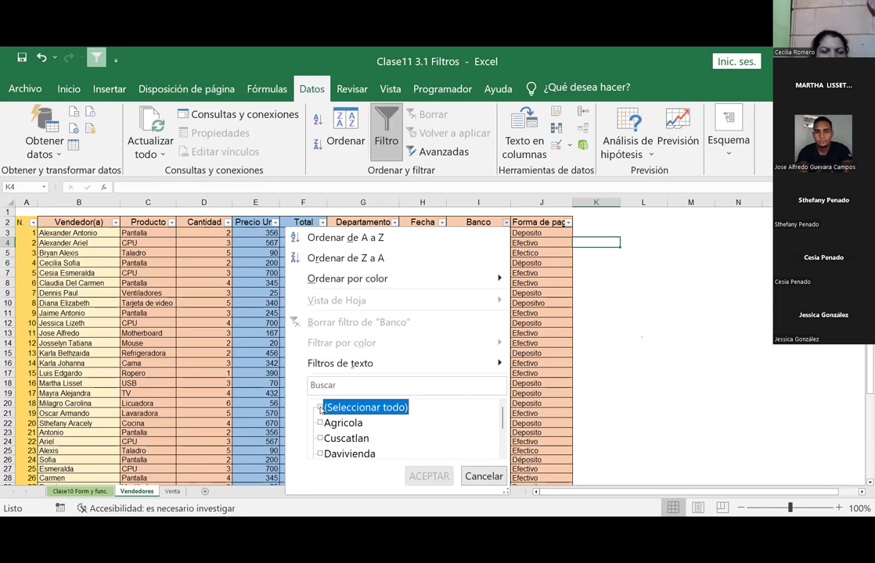
{"action": "left_click", "coordinate": [320, 408]}
{"action": "left_click", "coordinate": [321, 408]}
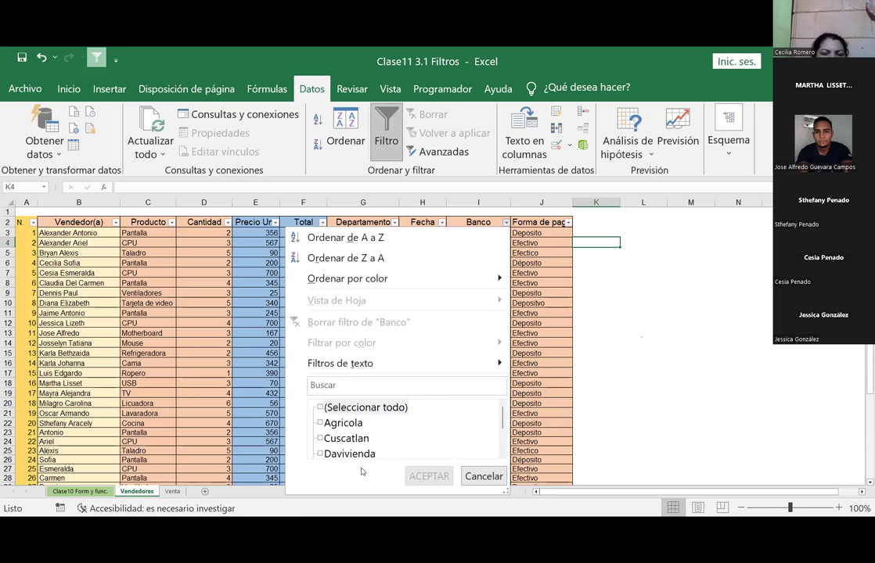
{"action": "left_click", "coordinate": [320, 453]}
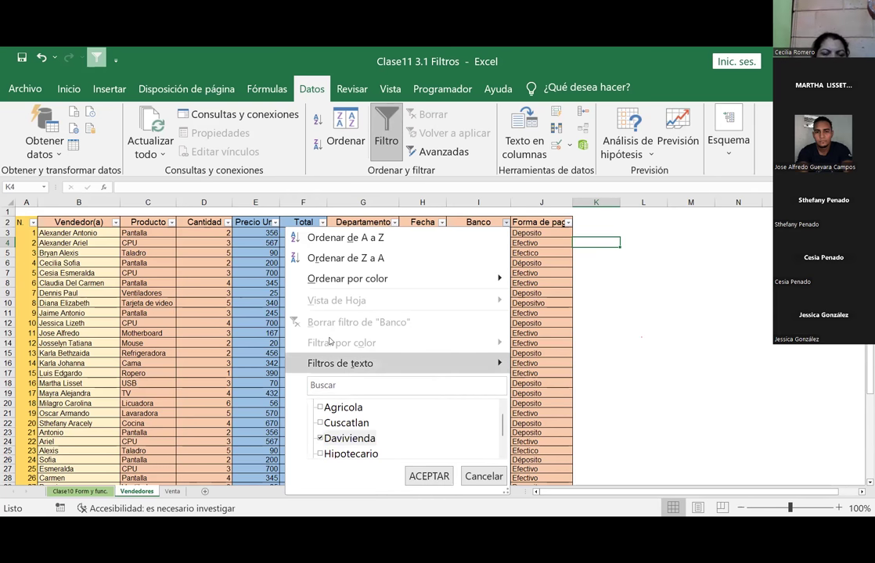
{"action": "mouse_move", "coordinate": [443, 367]}
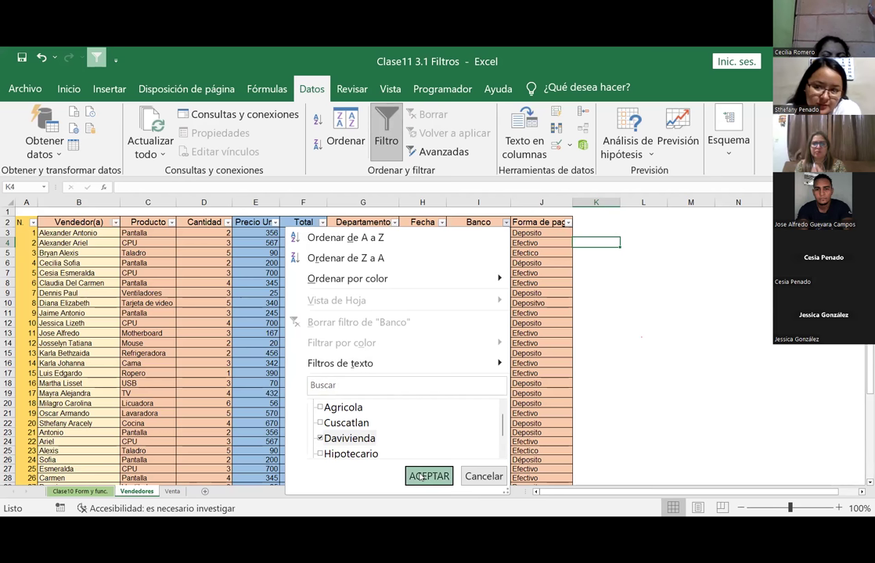
Step: Apply the Davivienda filter and enter the total 40 in cell L6
{"action": "left_click", "coordinate": [419, 474]}
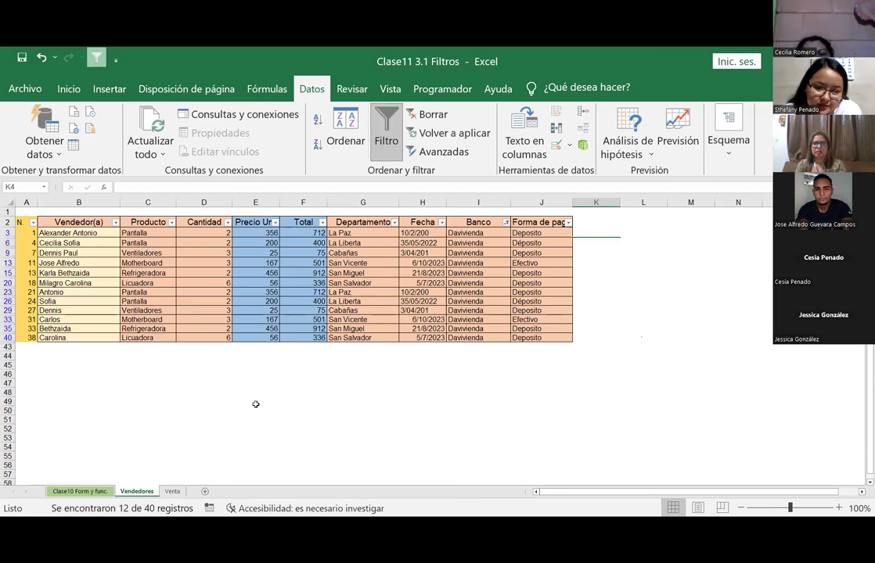
{"action": "left_click", "coordinate": [253, 402]}
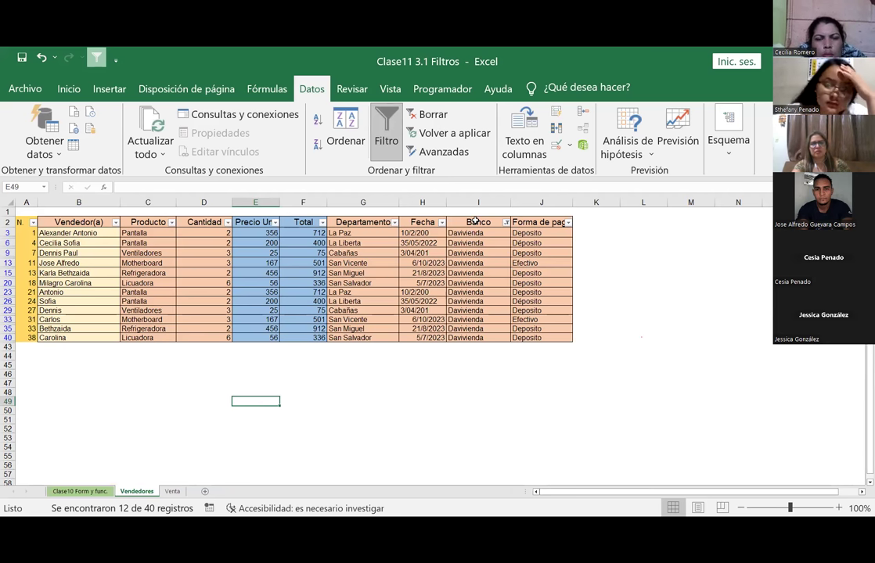
{"action": "left_click", "coordinate": [634, 239]}
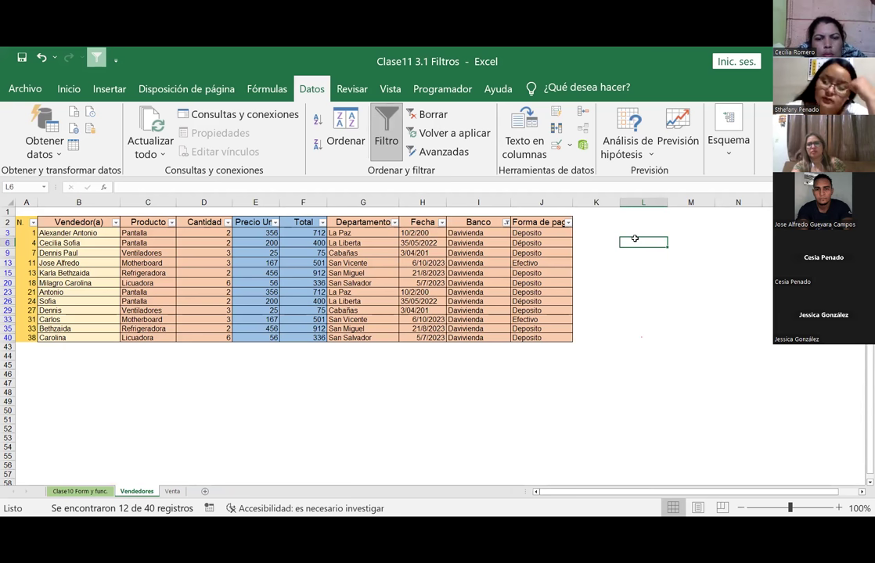
{"action": "type", "text": "40"}
{"action": "key", "text": "ctrl+Return"}
Step: Add the label 'Regsitros' in L3 and 'Davivienda' in M6 beside the 40
{"action": "left_click", "coordinate": [634, 237]}
{"action": "type", "text": "re"}
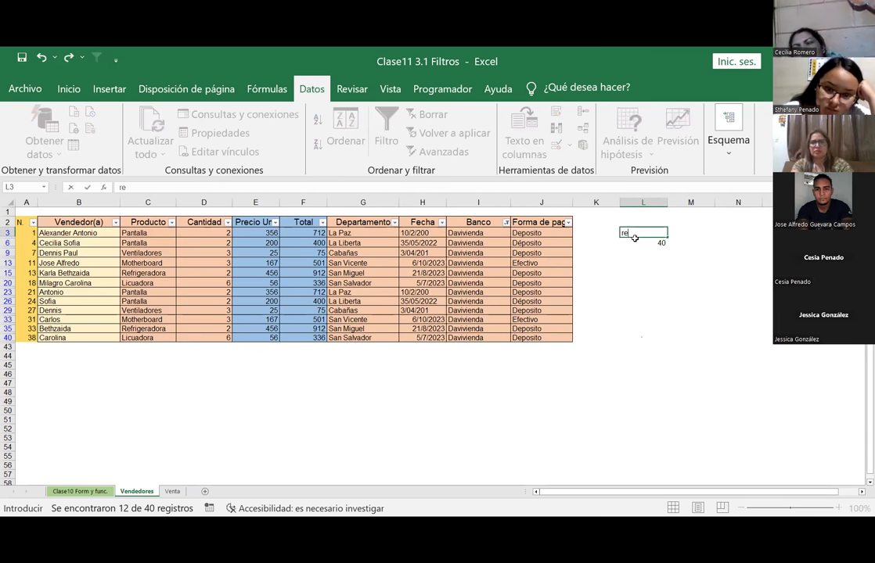
{"action": "key", "text": "BackSpace"}
{"action": "key", "text": "BackSpace"}
{"action": "type", "text": "Regsitros"}
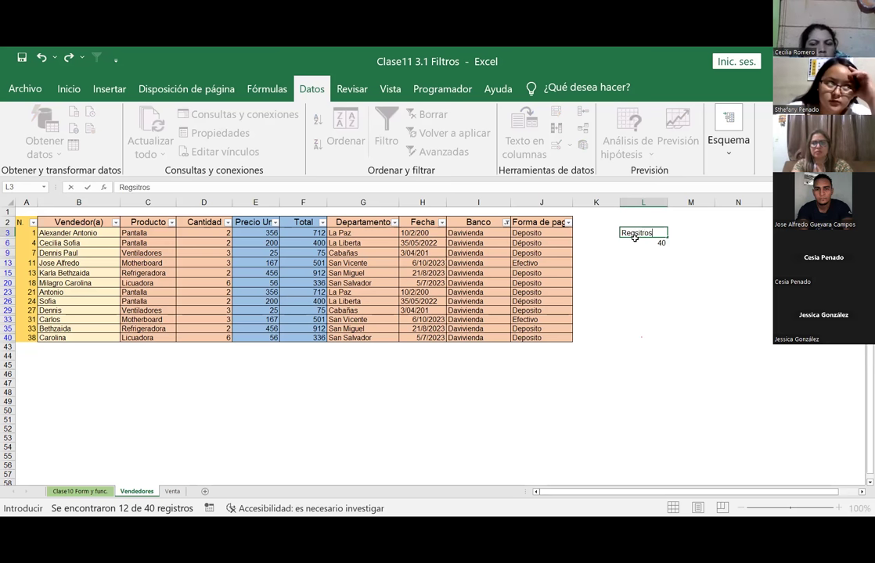
{"action": "key", "text": "Return"}
{"action": "key", "text": "Left"}
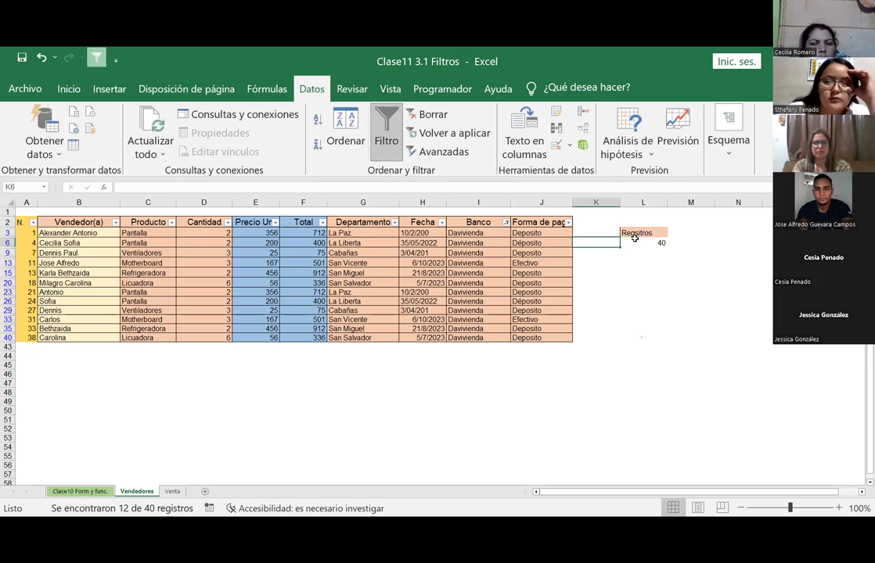
{"action": "key", "text": "Right"}
{"action": "key", "text": "Right"}
{"action": "type", "text": "Dav"}
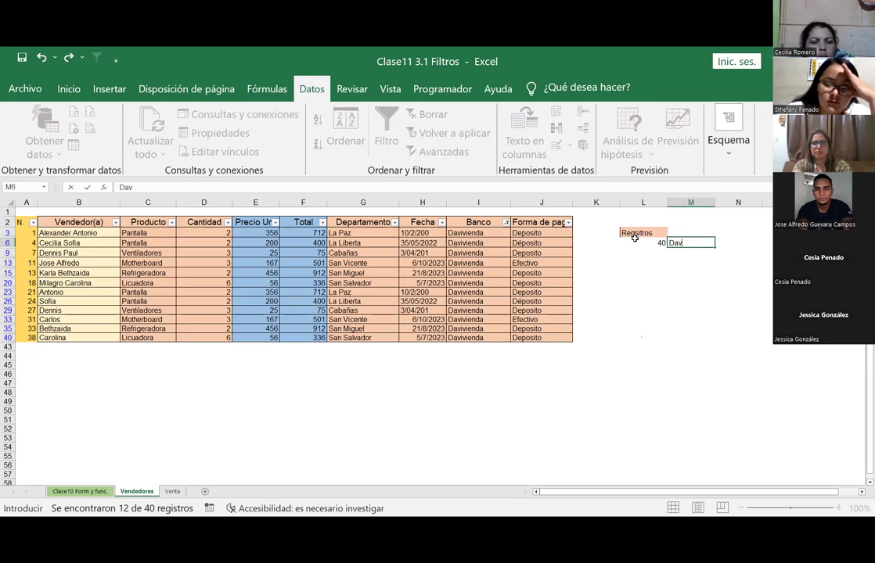
{"action": "type", "text": "i"}
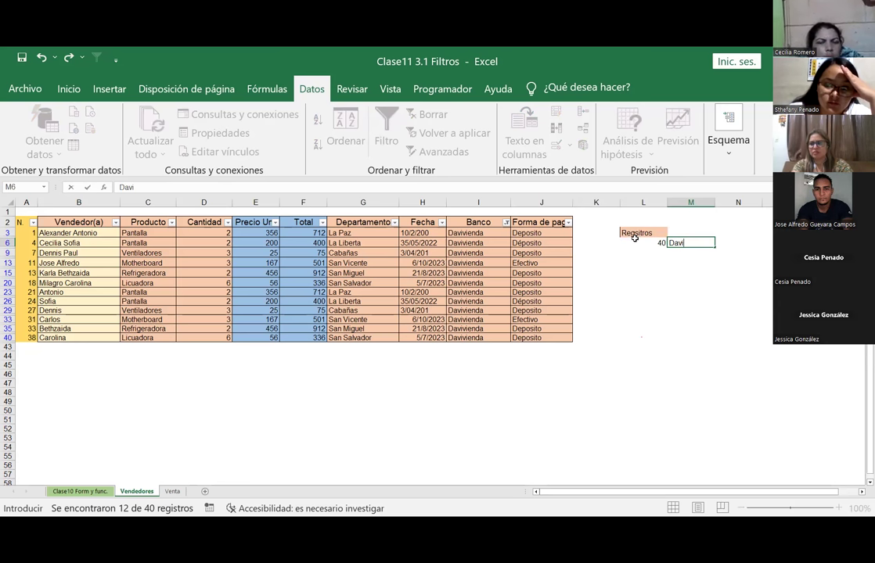
{"action": "type", "text": "vienda"}
{"action": "key", "text": "Return"}
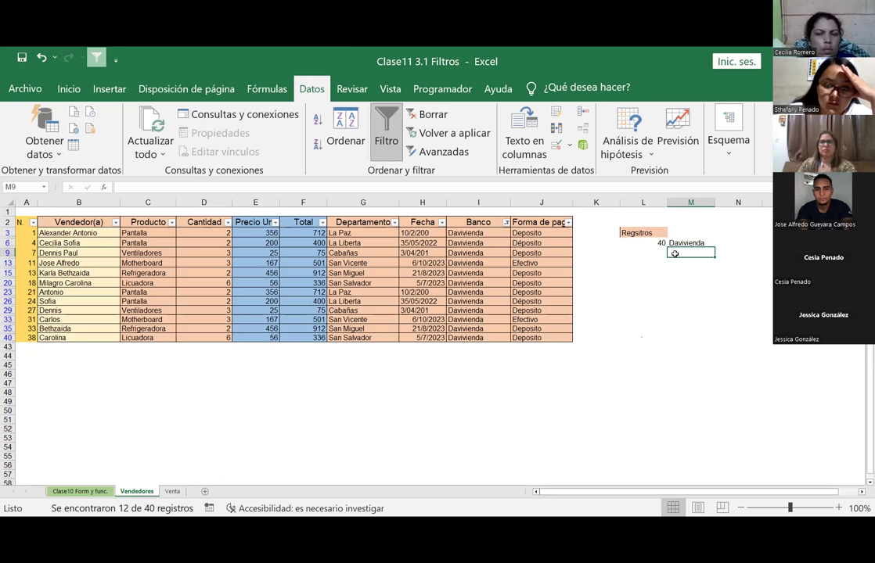
Step: Select cells around the 40 total in column L, including L6 and L9
{"action": "left_click", "coordinate": [655, 243]}
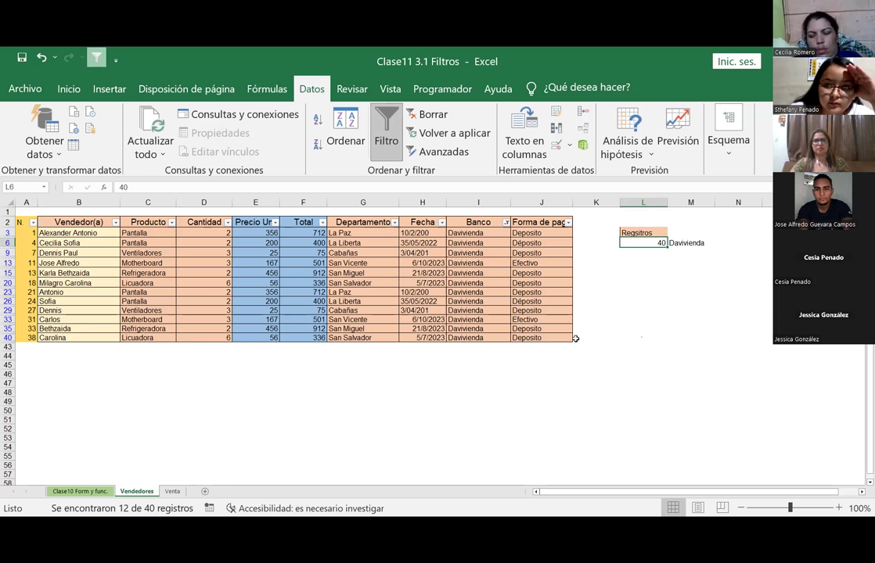
{"action": "left_click", "coordinate": [643, 262]}
{"action": "left_click", "coordinate": [651, 252]}
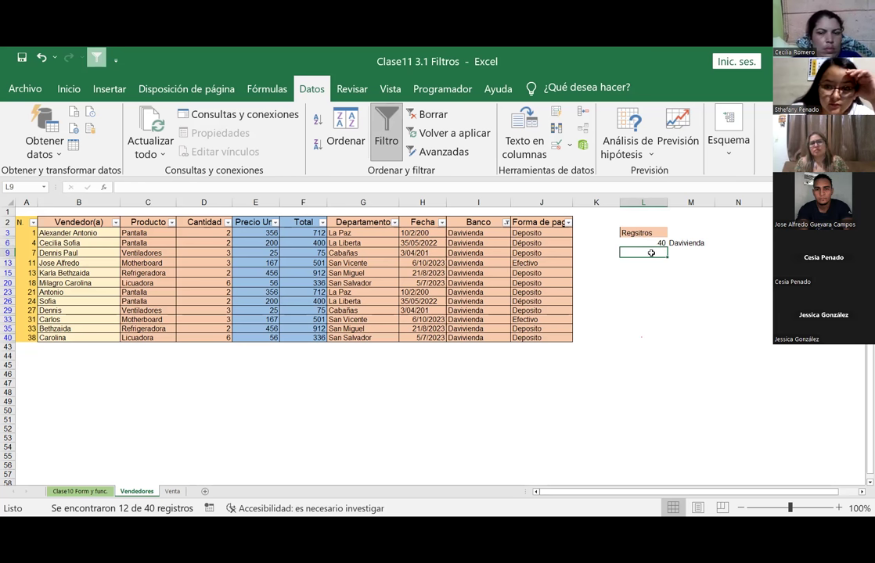
Step: Insert a blank column A before the table and enter 1 in A3, dismissing the fill options
{"action": "right_click", "coordinate": [27, 203]}
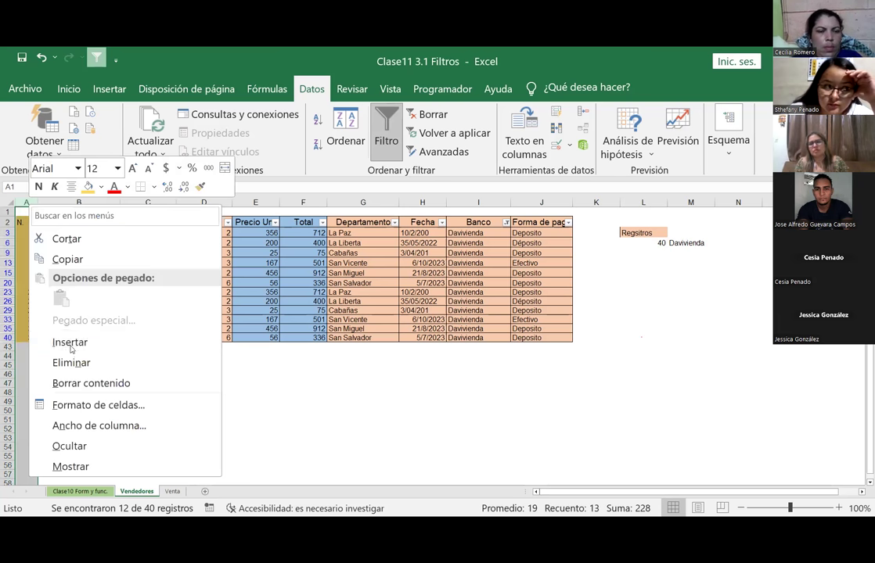
{"action": "left_click", "coordinate": [79, 345]}
{"action": "left_click", "coordinate": [58, 233]}
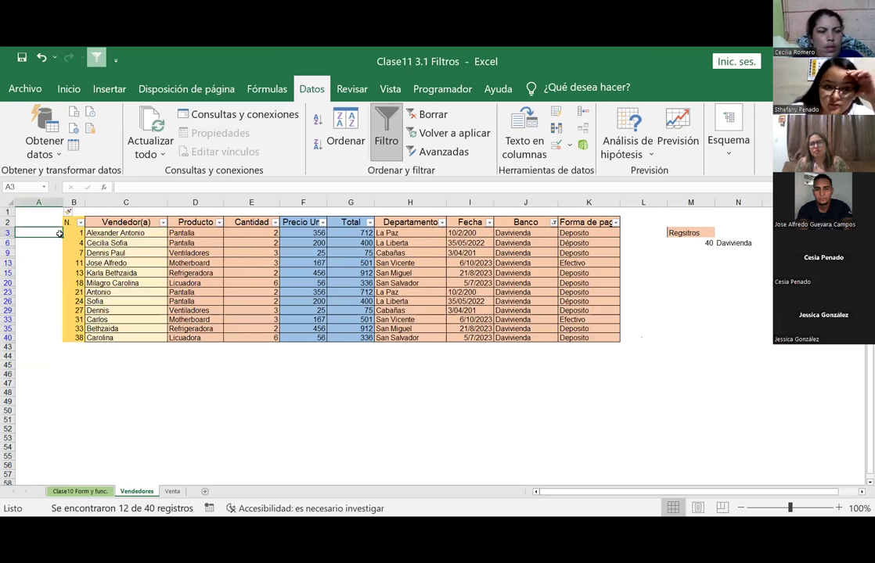
{"action": "type", "text": "1"}
{"action": "key", "text": "Return"}
{"action": "left_click", "coordinate": [56, 233]}
{"action": "left_click_drag", "start_coordinate": [62, 240], "coordinate": [54, 341]}
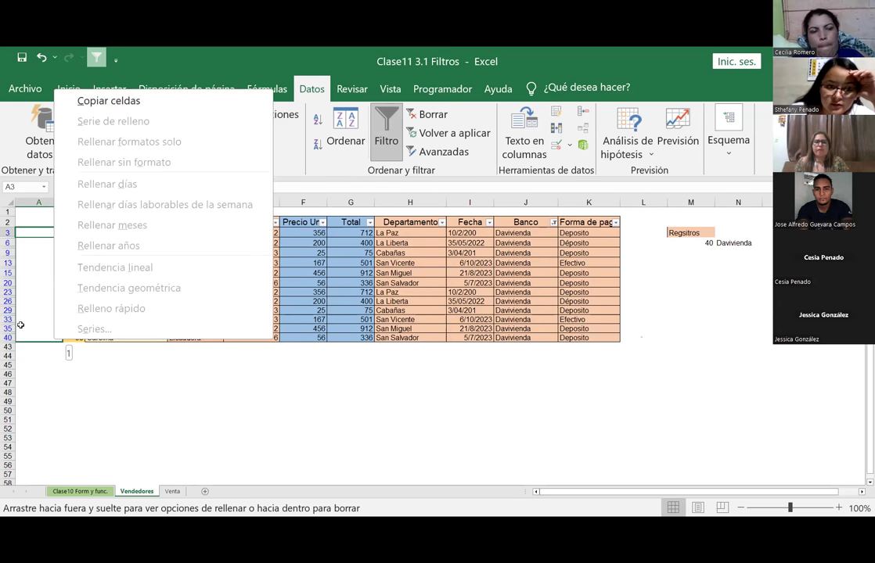
{"action": "left_click", "coordinate": [43, 252]}
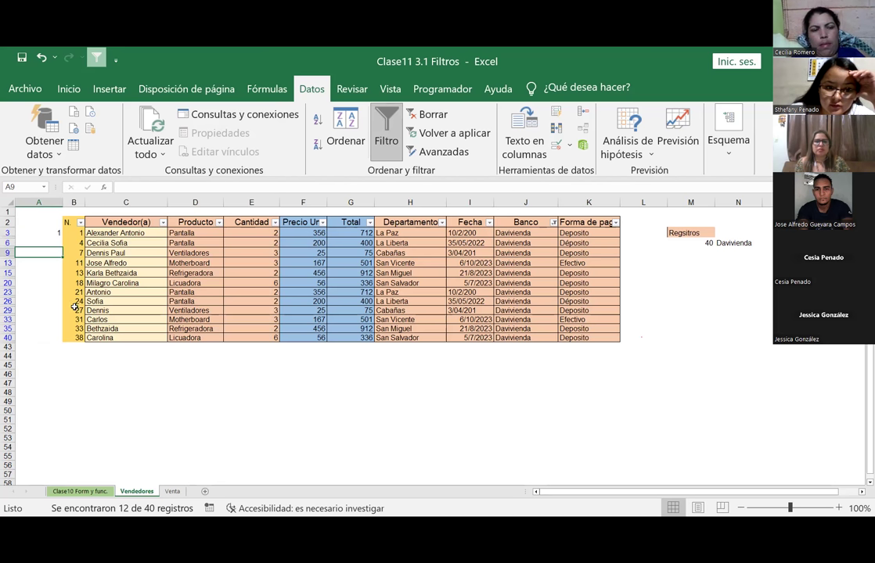
Step: Enter 40 in N3 beside the Regsitros label and 12 in M6 for Davivienda
{"action": "left_click", "coordinate": [709, 243]}
{"action": "key", "text": "Up"}
{"action": "key", "text": "Right"}
{"action": "type", "text": "40"}
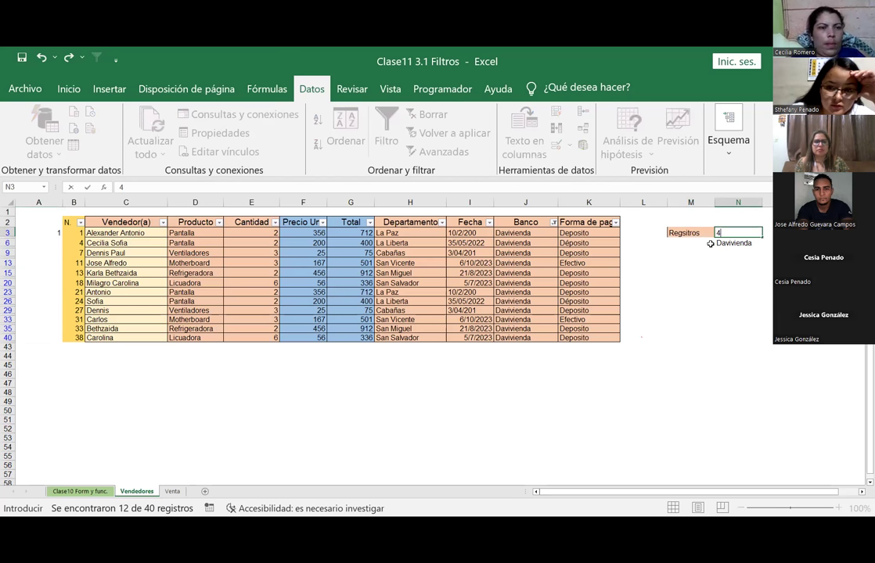
{"action": "left_click", "coordinate": [710, 243]}
{"action": "type", "text": "12"}
{"action": "key", "text": "Return"}
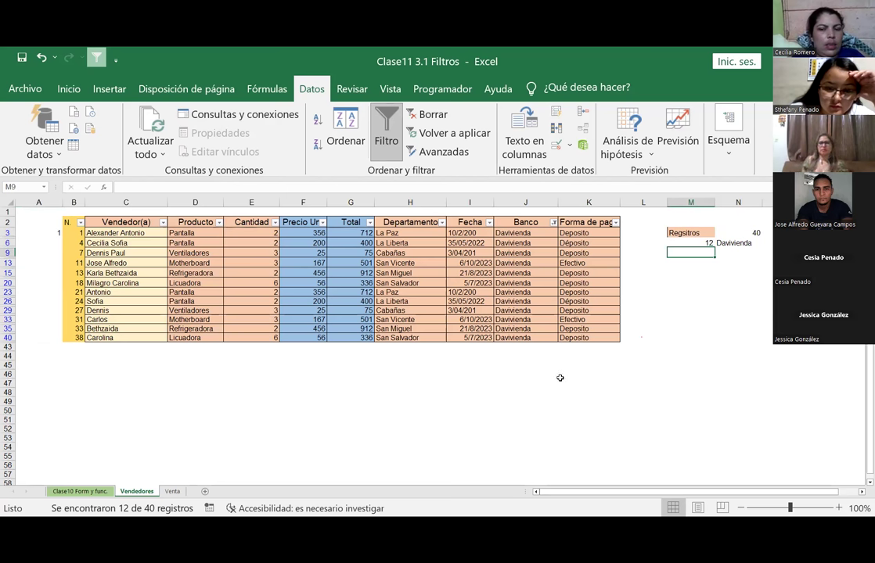
{"action": "left_click", "coordinate": [562, 374]}
{"action": "left_click", "coordinate": [728, 251]}
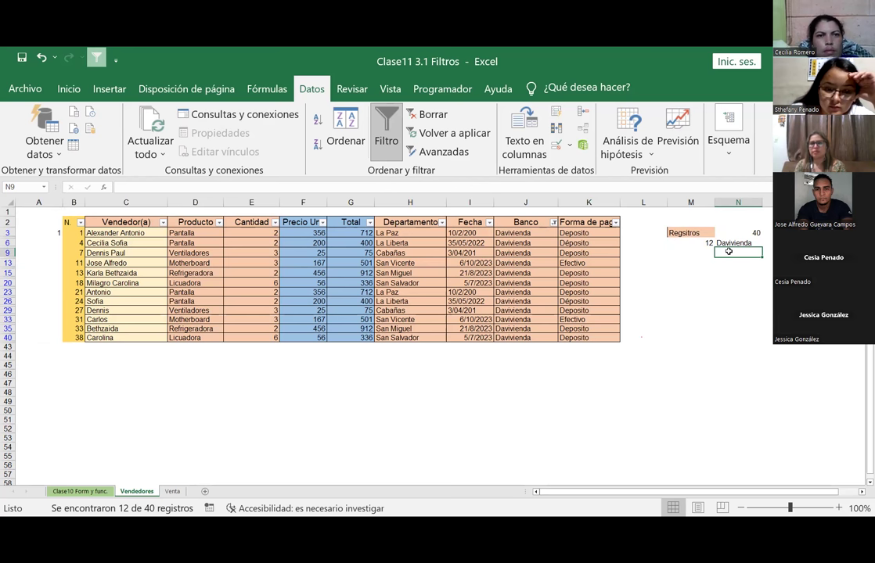
Step: Filter the Banco column to show only the Hipotecario rows
{"action": "left_click", "coordinate": [553, 223]}
{"action": "left_click", "coordinate": [367, 454]}
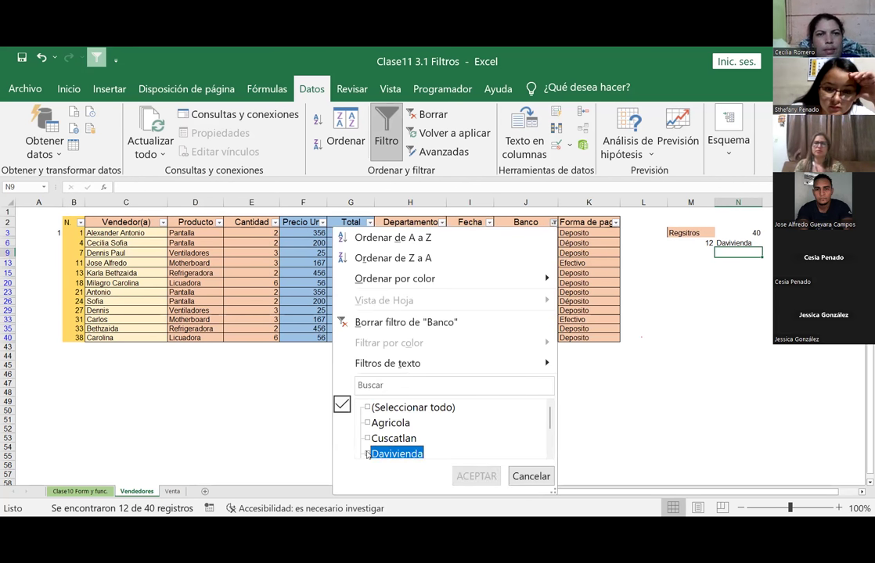
{"action": "left_click", "coordinate": [368, 439]}
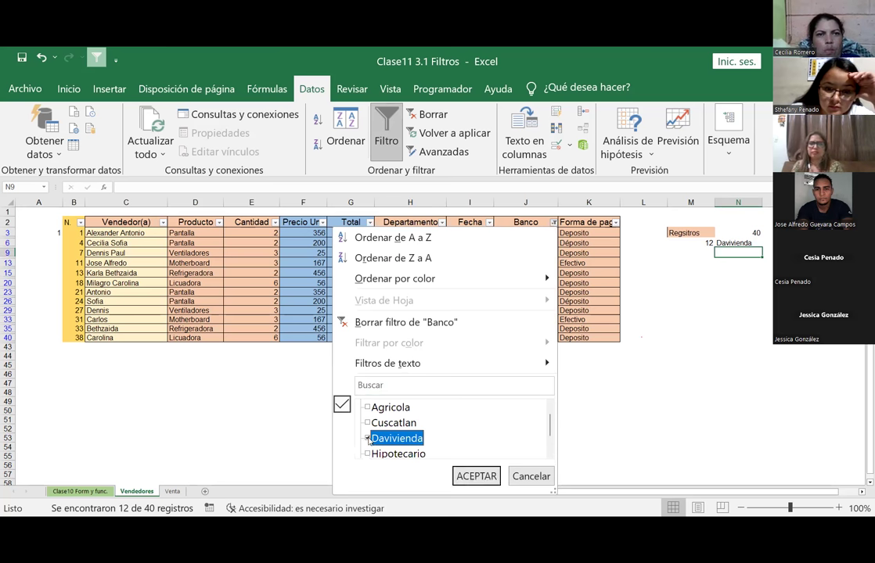
{"action": "scroll", "coordinate": [370, 452], "scroll_direction": "down", "scroll_amount": 1}
{"action": "left_click", "coordinate": [368, 422]}
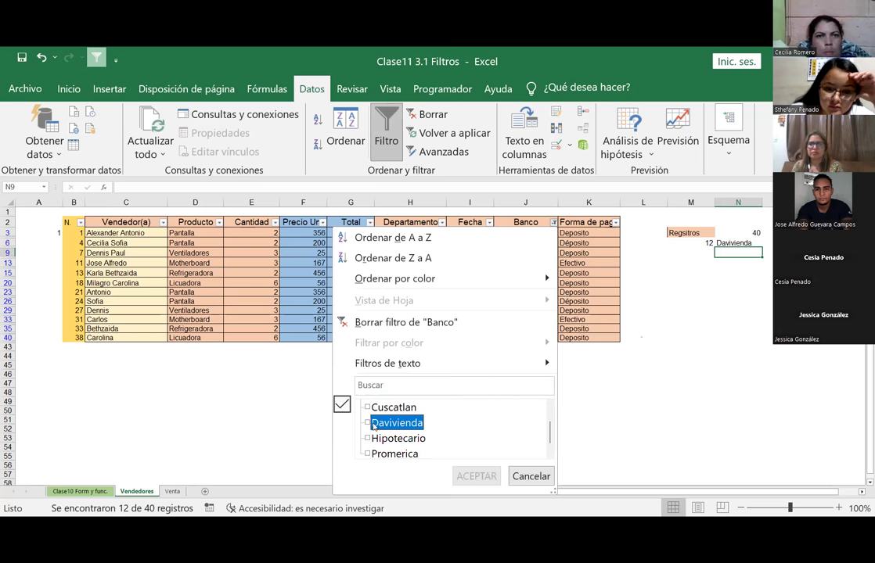
{"action": "left_click", "coordinate": [368, 439]}
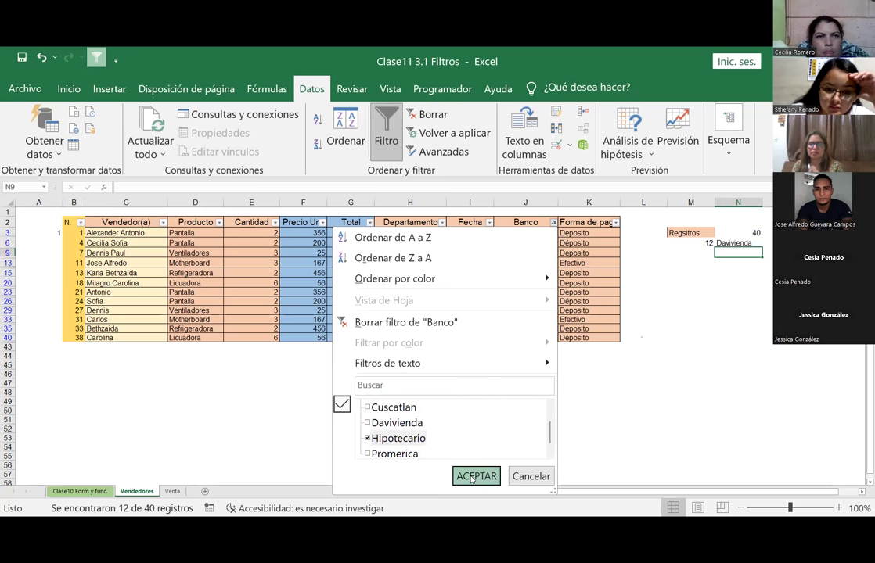
{"action": "left_click", "coordinate": [474, 477]}
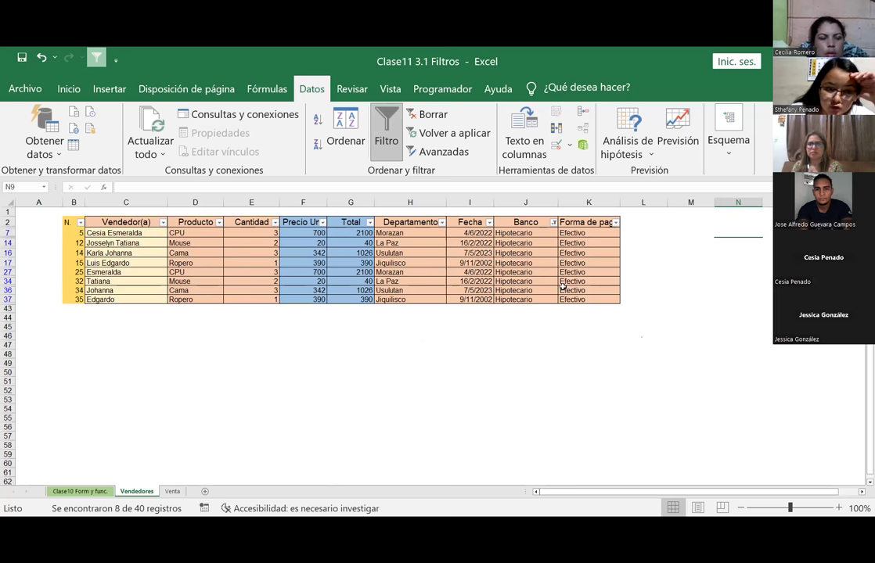
Step: Show all banks again and type Hipotecario in N7 beside the count 8
{"action": "left_click", "coordinate": [553, 222]}
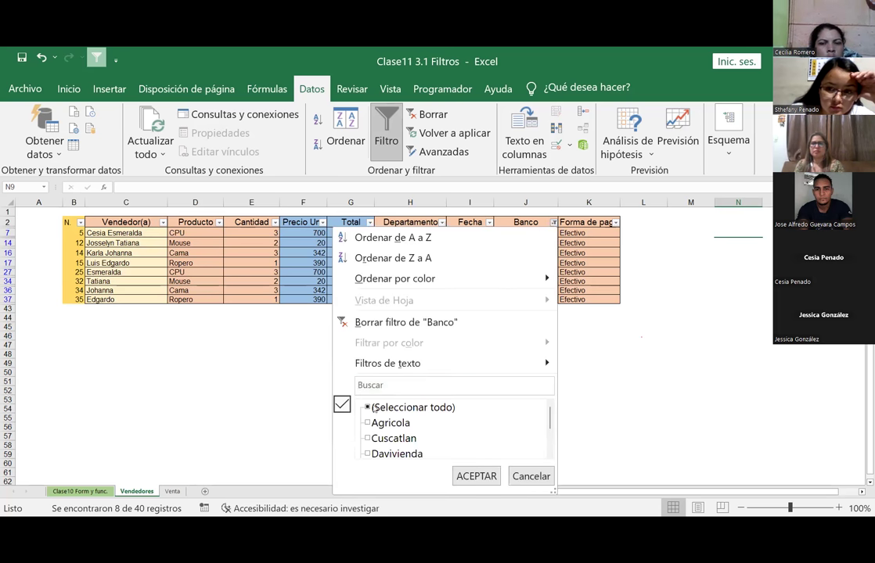
{"action": "left_click", "coordinate": [367, 408]}
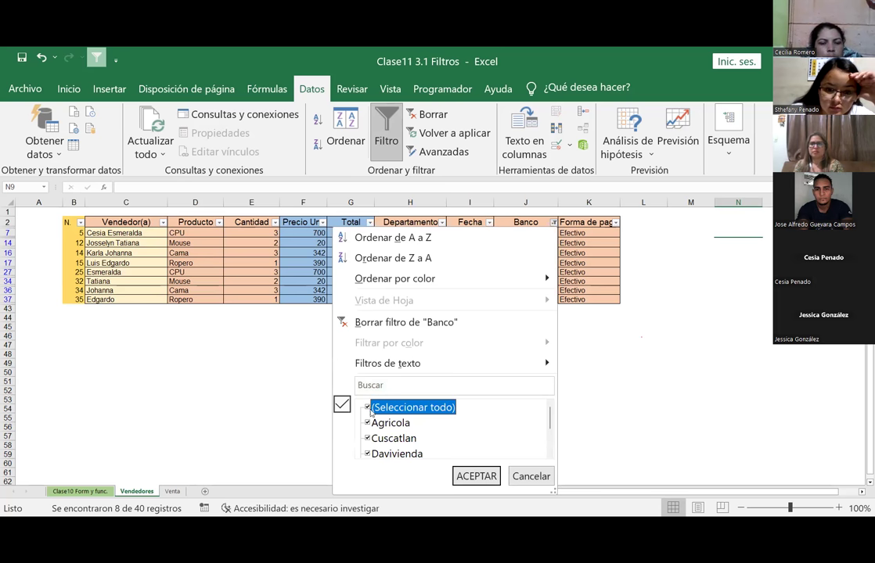
{"action": "left_click", "coordinate": [470, 476]}
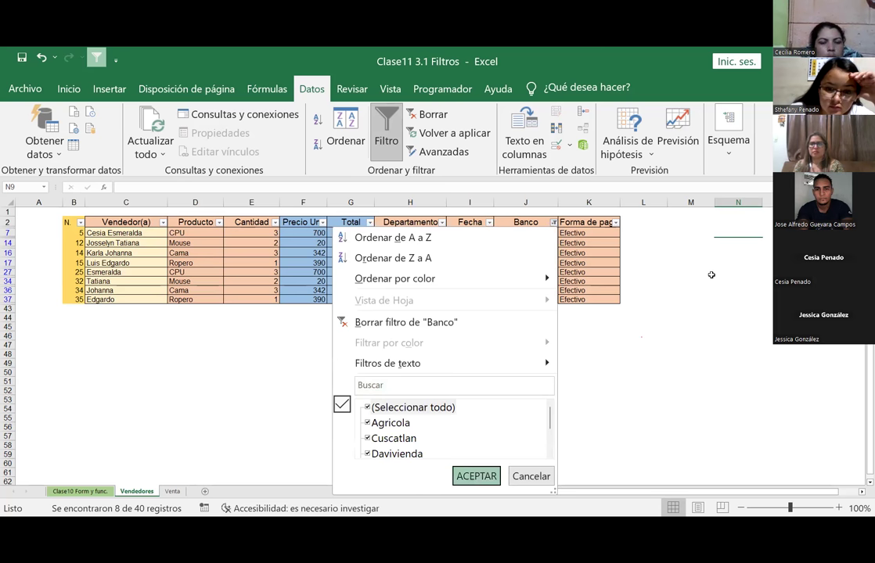
{"action": "left_click", "coordinate": [709, 275]}
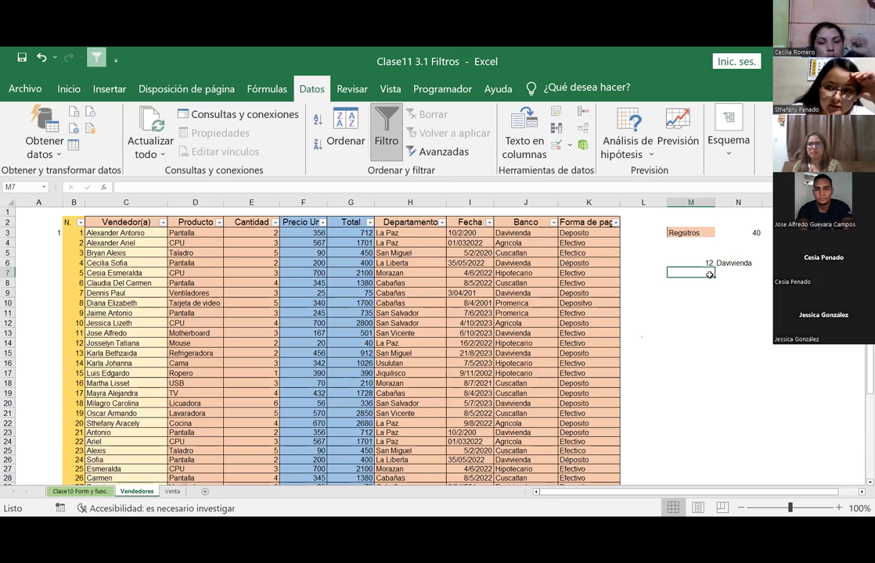
{"action": "type", "text": "8"}
{"action": "key", "text": "Tab"}
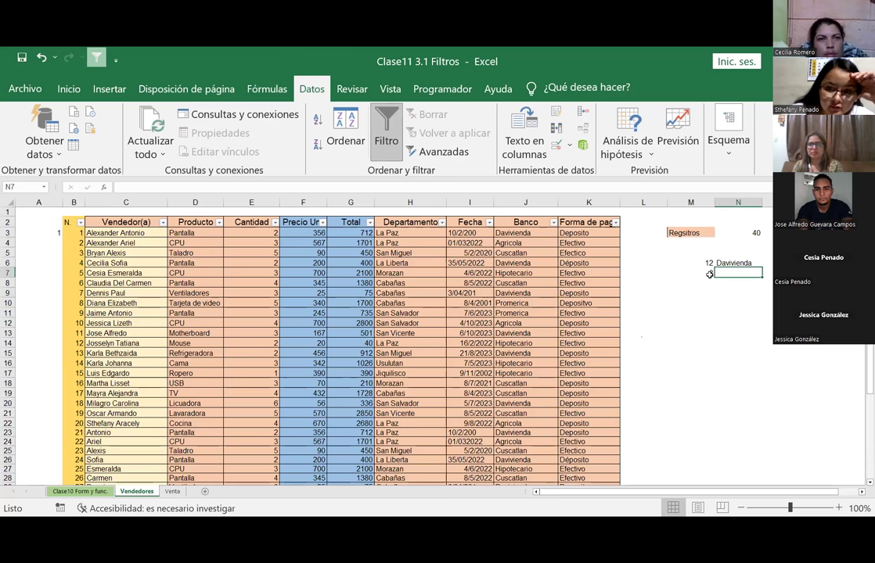
{"action": "type", "text": "Hipotecario"}
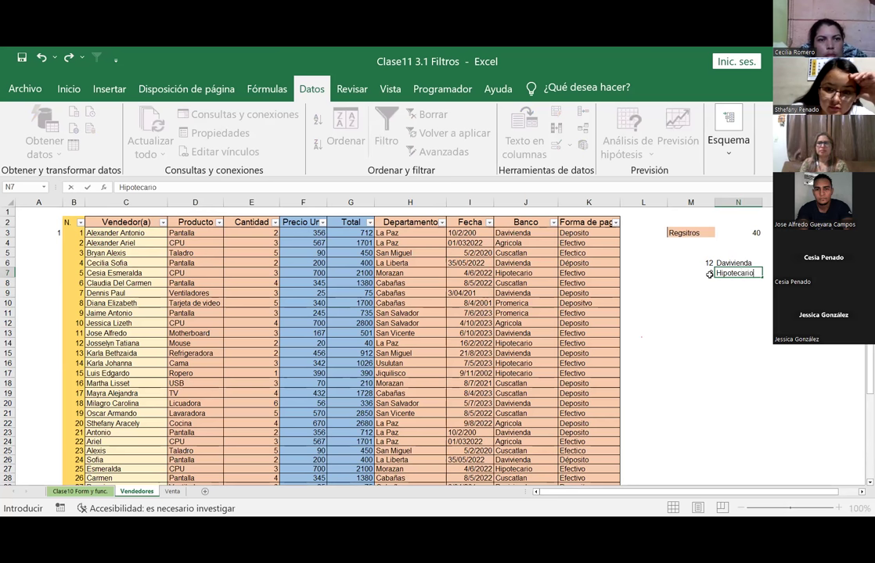
{"action": "key", "text": "Return"}
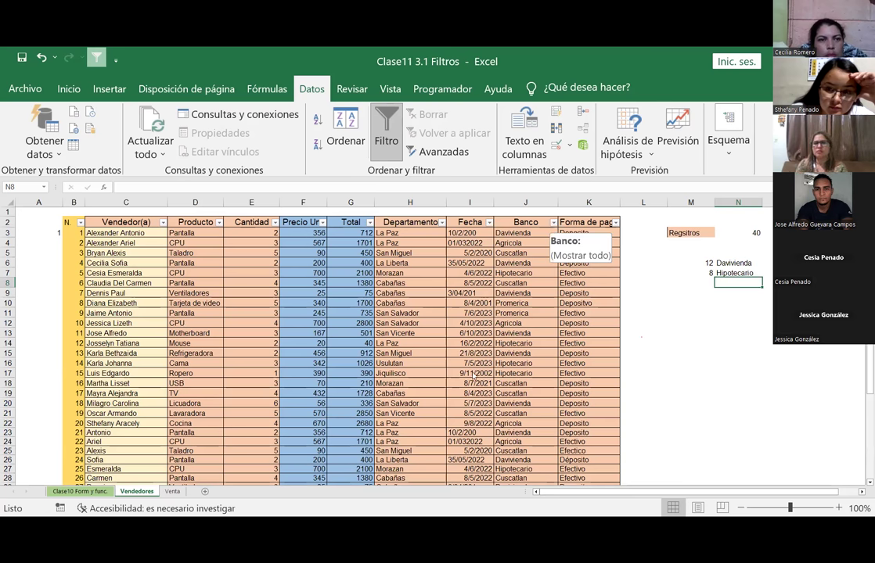
Step: Filter the Banco column to show only the Cuscatlan rows
{"action": "left_click", "coordinate": [553, 223]}
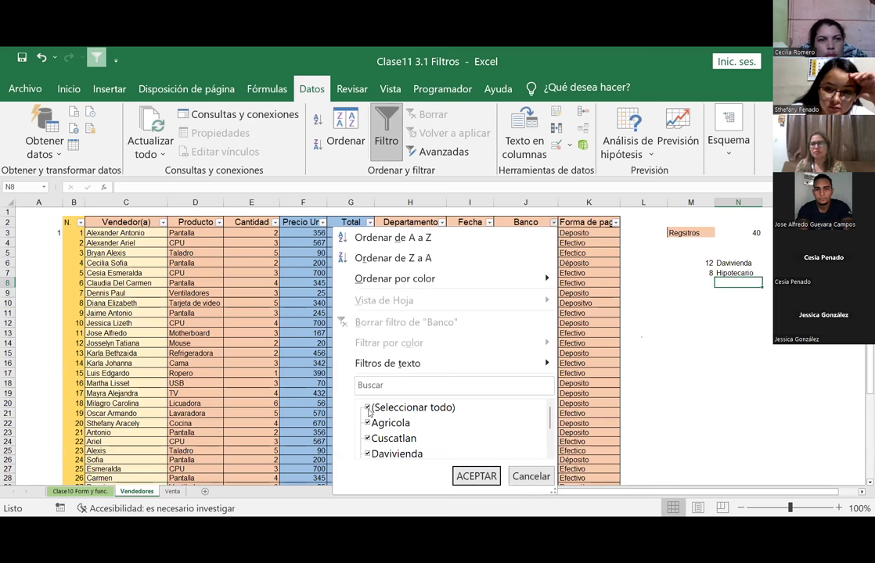
{"action": "left_click", "coordinate": [367, 407]}
{"action": "left_click", "coordinate": [367, 439]}
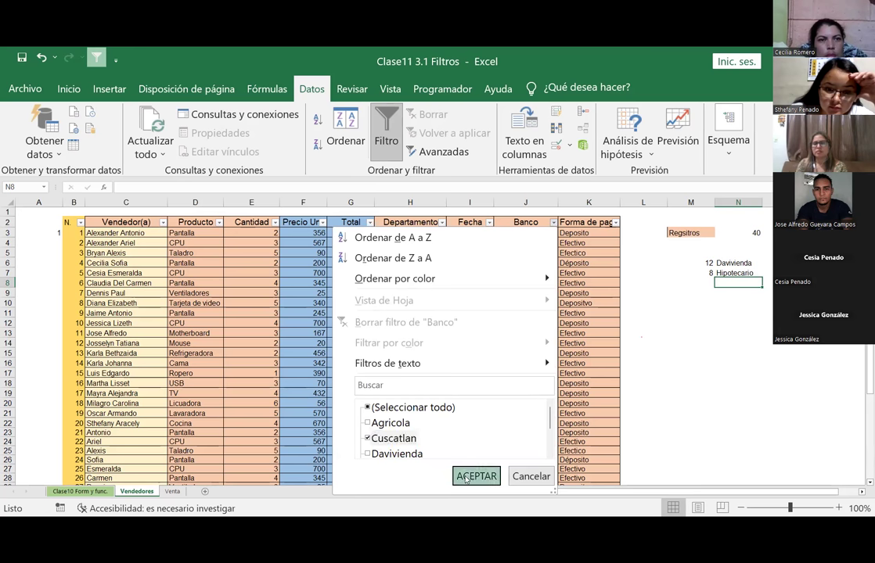
{"action": "left_click", "coordinate": [476, 477]}
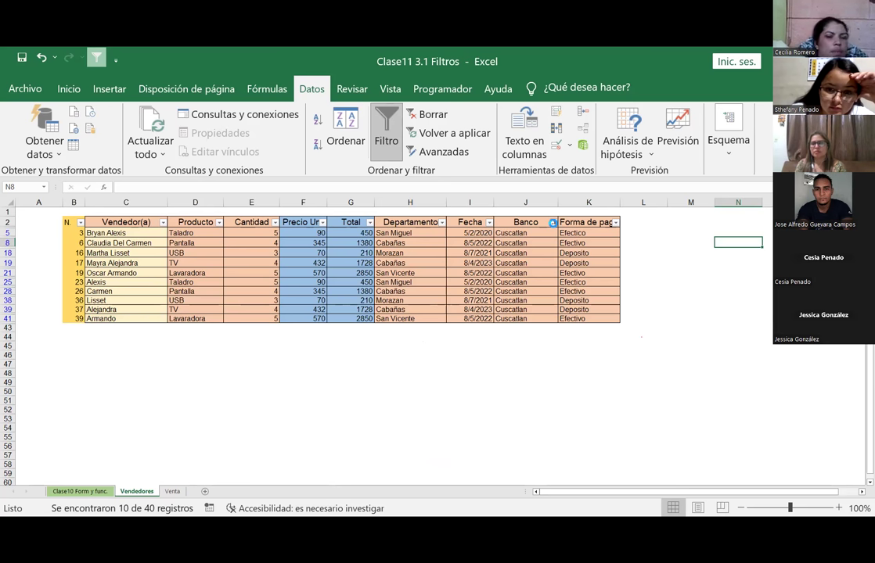
Step: Clear the Banco filter so every bank's rows show again
{"action": "left_click", "coordinate": [552, 223]}
{"action": "left_click", "coordinate": [367, 438]}
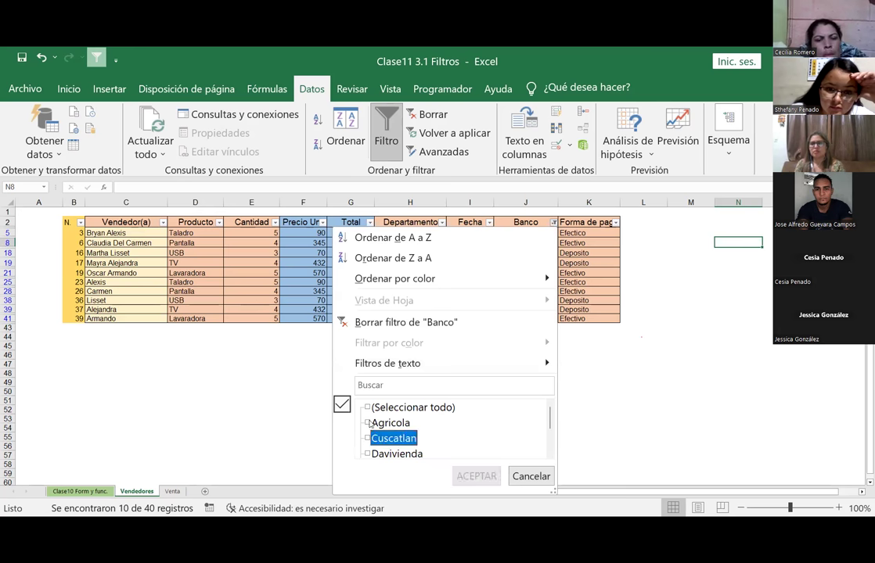
{"action": "left_click", "coordinate": [367, 407]}
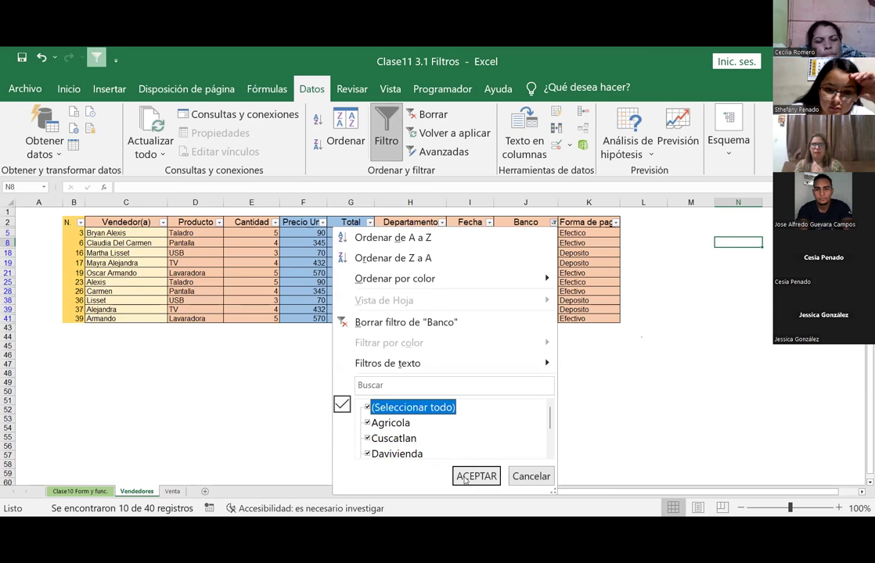
{"action": "key", "text": "Return"}
{"action": "left_click", "coordinate": [706, 283]}
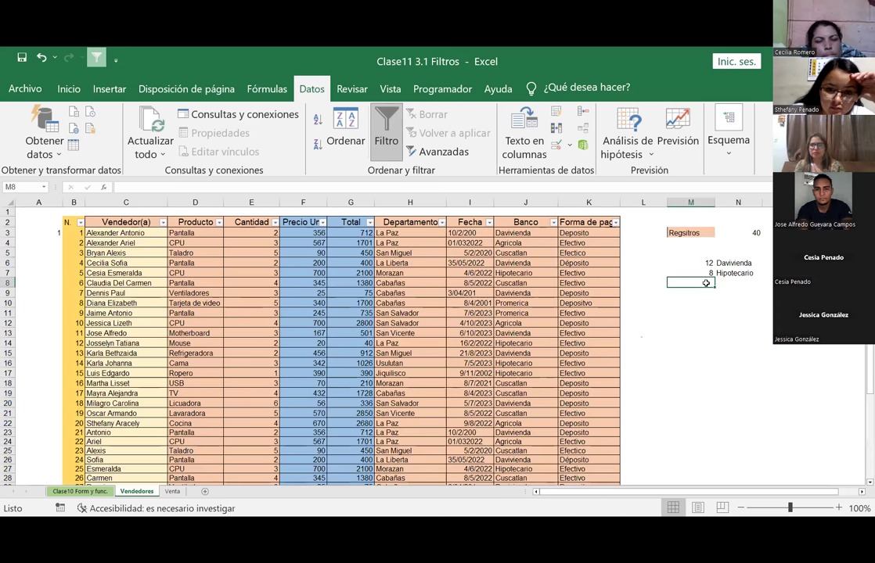
Step: Record 10 in M8 and Cuscatlan in N8 below Hipotecario
{"action": "type", "text": "10"}
{"action": "key", "text": "Return"}
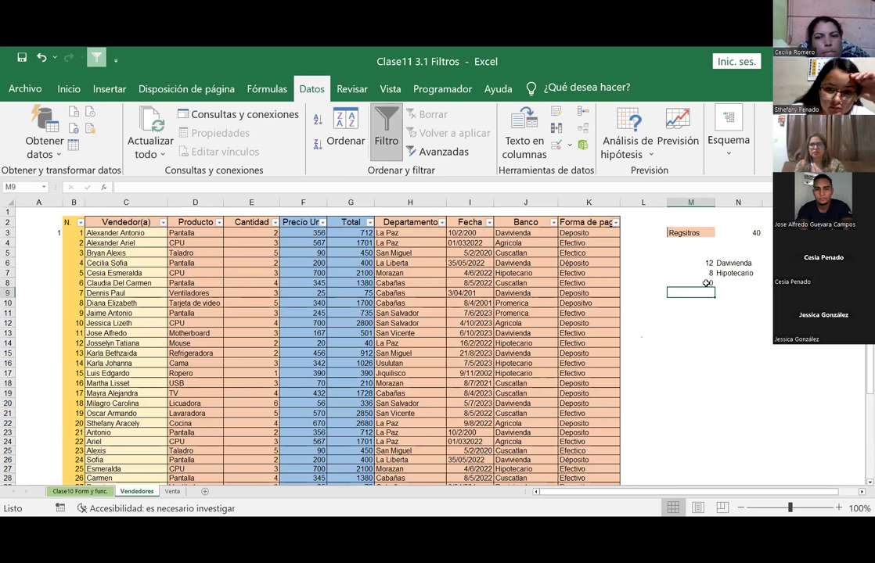
{"action": "key", "text": "Up"}
{"action": "key", "text": "Right"}
{"action": "type", "text": "Cu"}
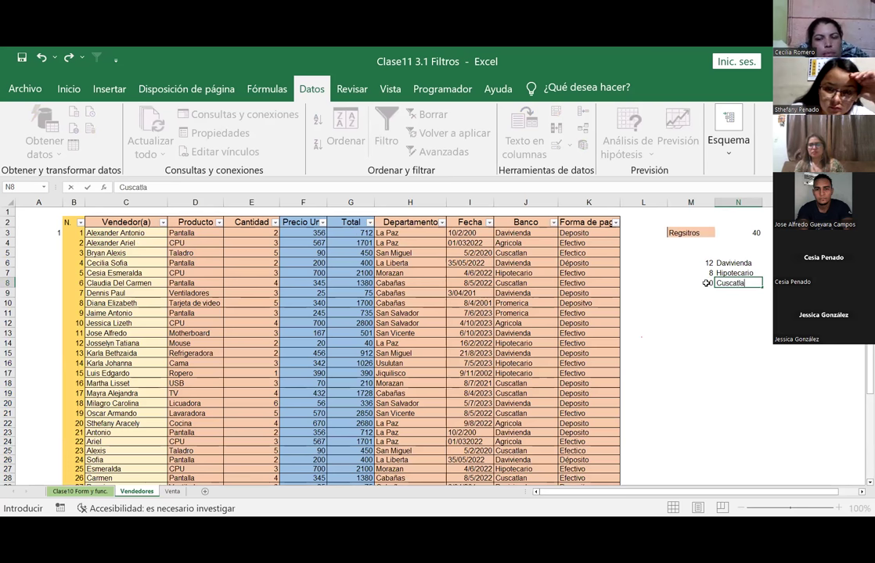
{"action": "key", "text": "Return"}
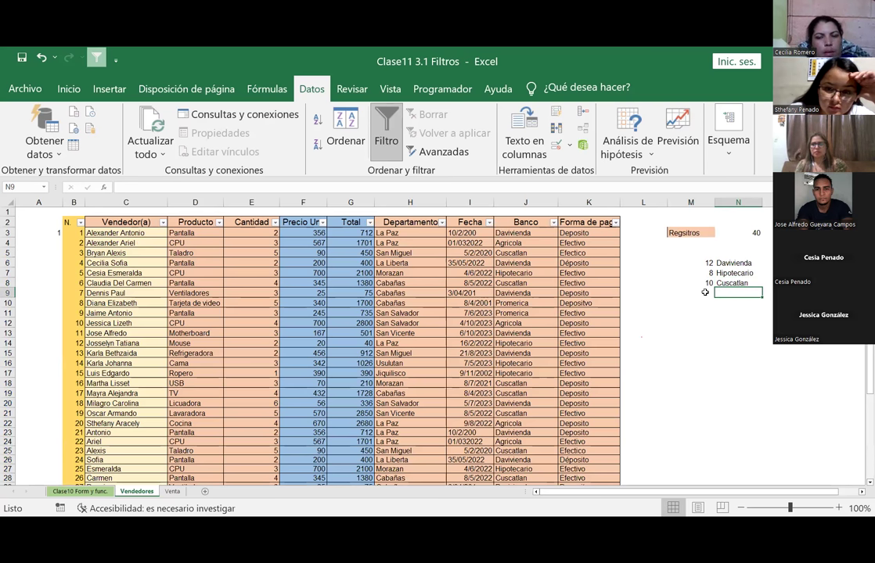
Step: Filter the Banco column to show only the Agricola rows
{"action": "left_click", "coordinate": [553, 223]}
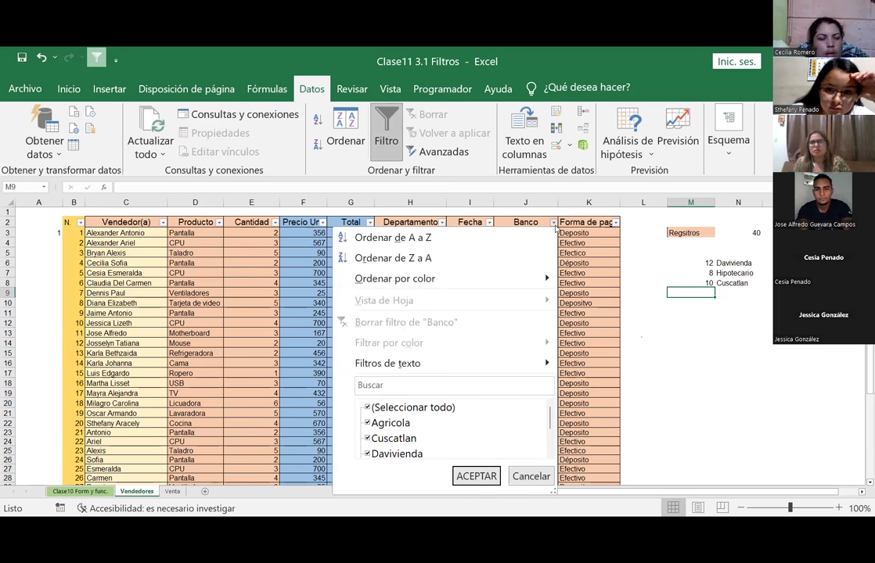
{"action": "left_click", "coordinate": [674, 292]}
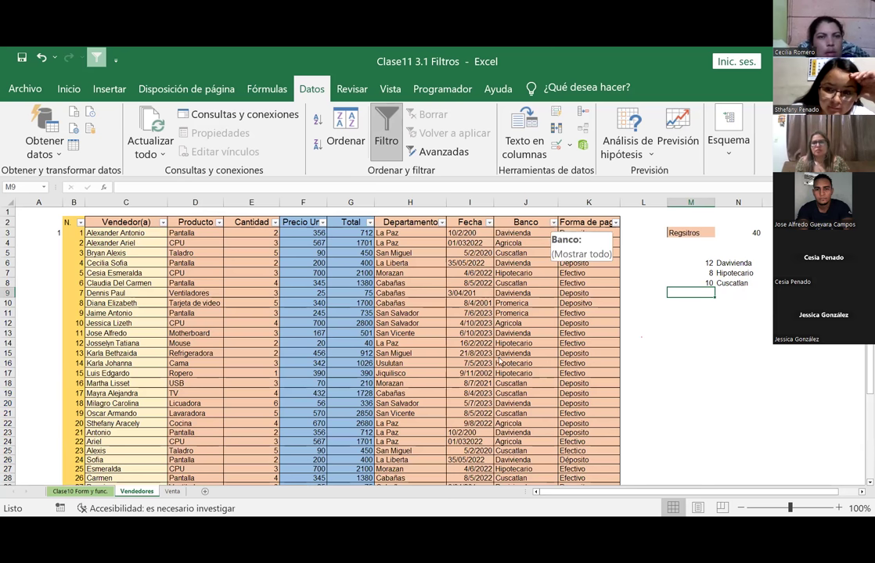
{"action": "left_click", "coordinate": [553, 223]}
{"action": "left_click", "coordinate": [367, 407]}
{"action": "left_click", "coordinate": [367, 423]}
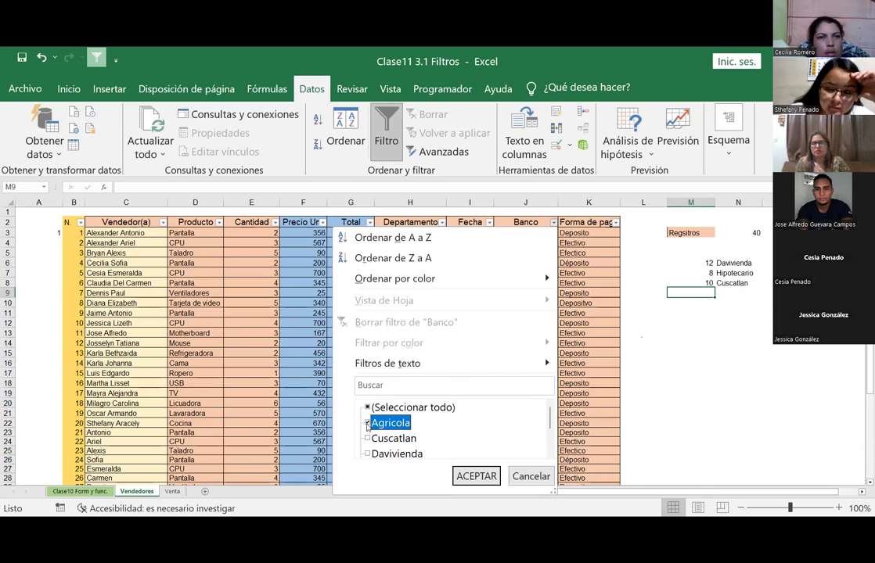
{"action": "left_click", "coordinate": [475, 476]}
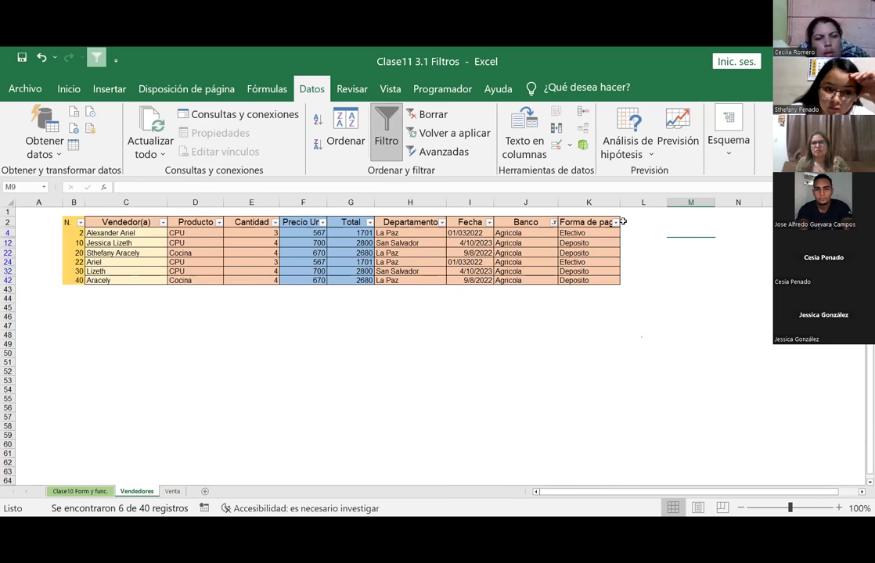
Step: Clear the Banco filter and record 6 beside Agricola below Cuscatlan
{"action": "left_click", "coordinate": [553, 223]}
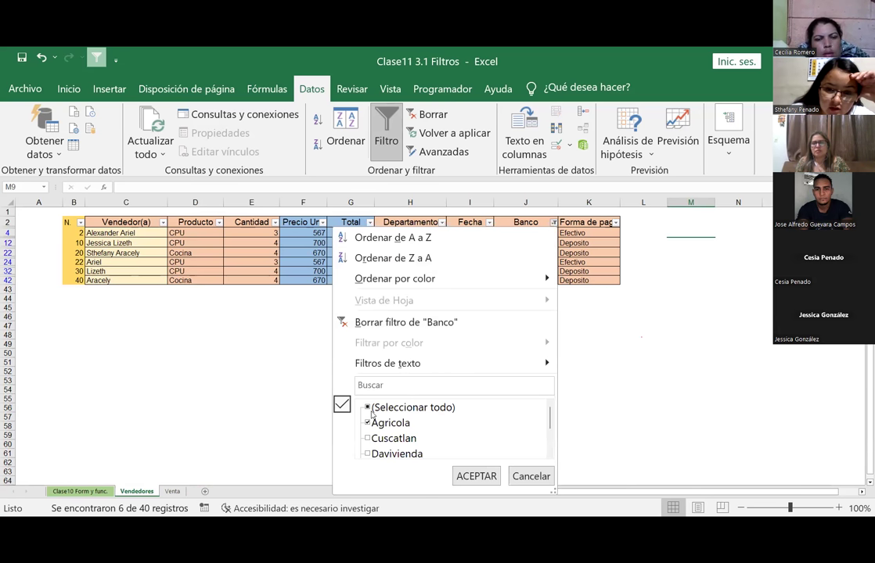
{"action": "left_click", "coordinate": [368, 408]}
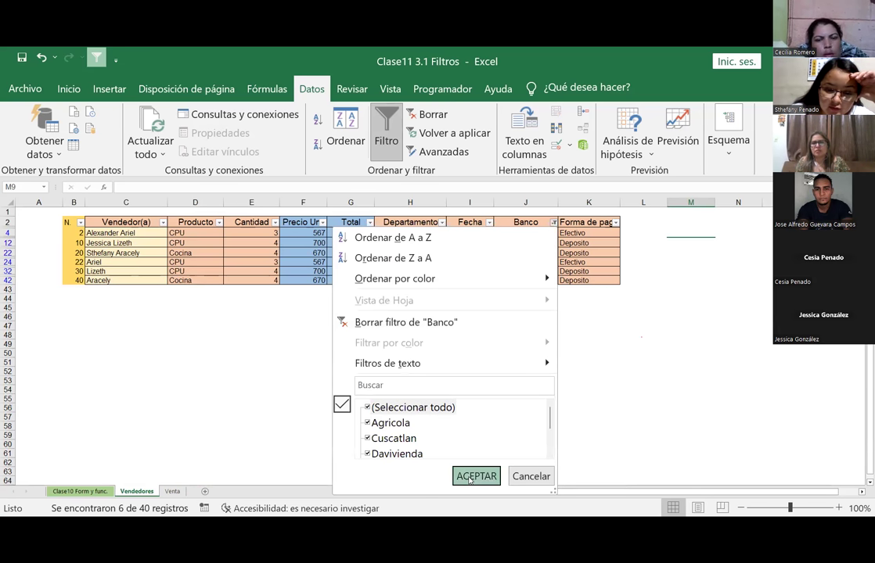
{"action": "left_click", "coordinate": [475, 476]}
{"action": "type", "text": "6"}
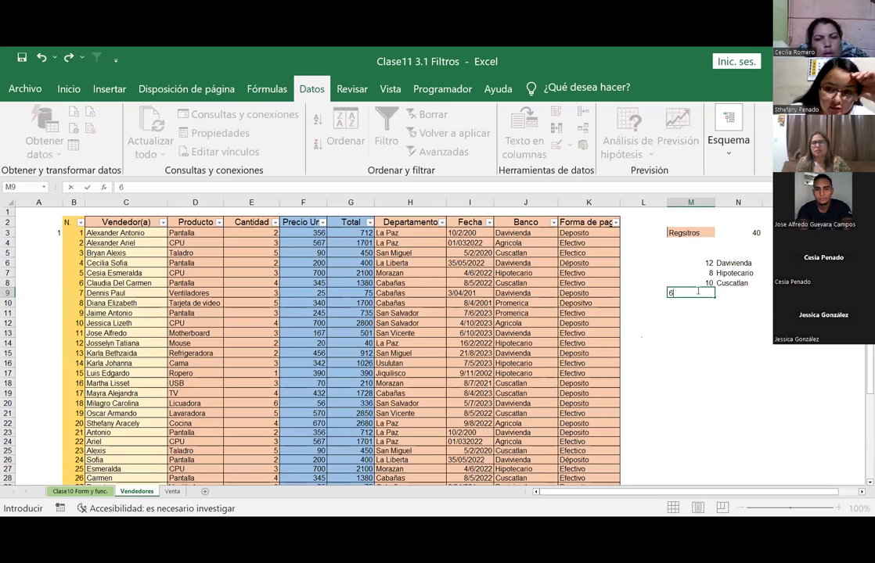
{"action": "key", "text": "Tab"}
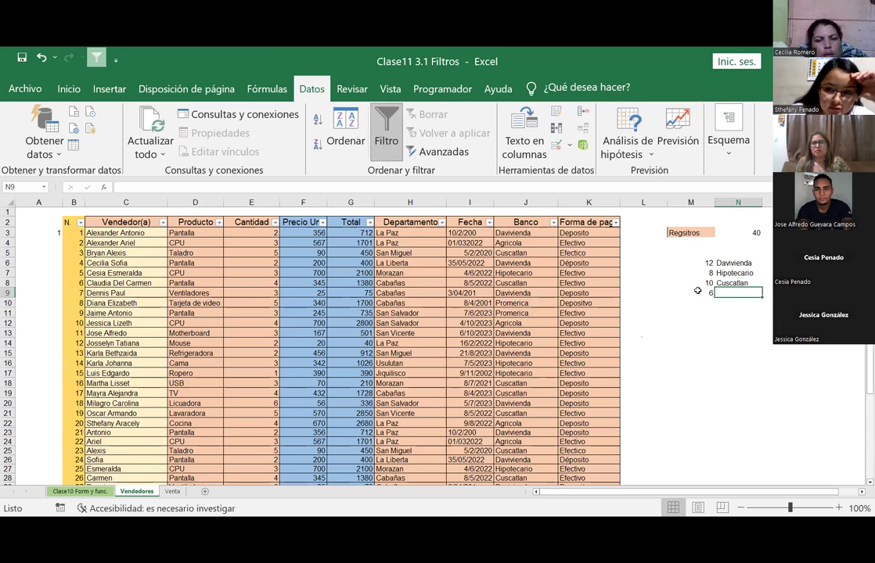
{"action": "type", "text": "gric"}
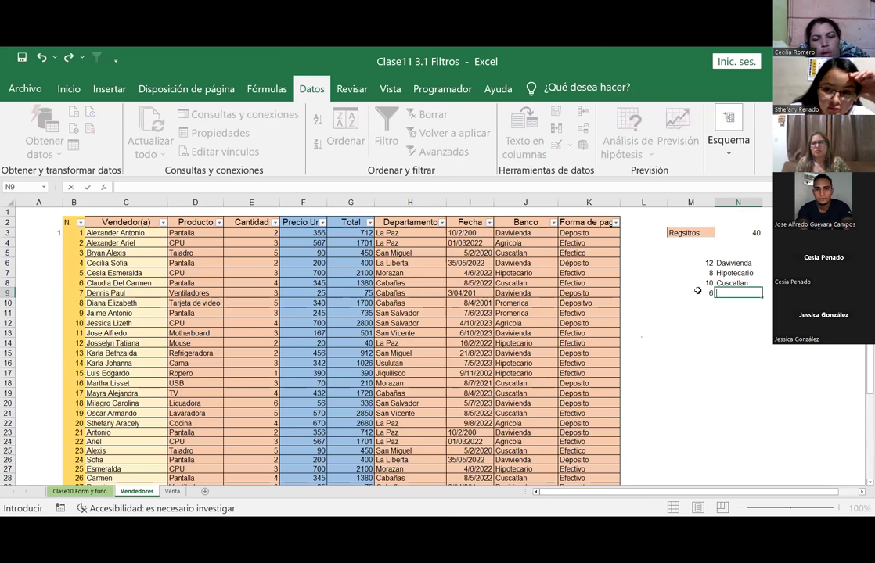
{"action": "type", "text": "ola"}
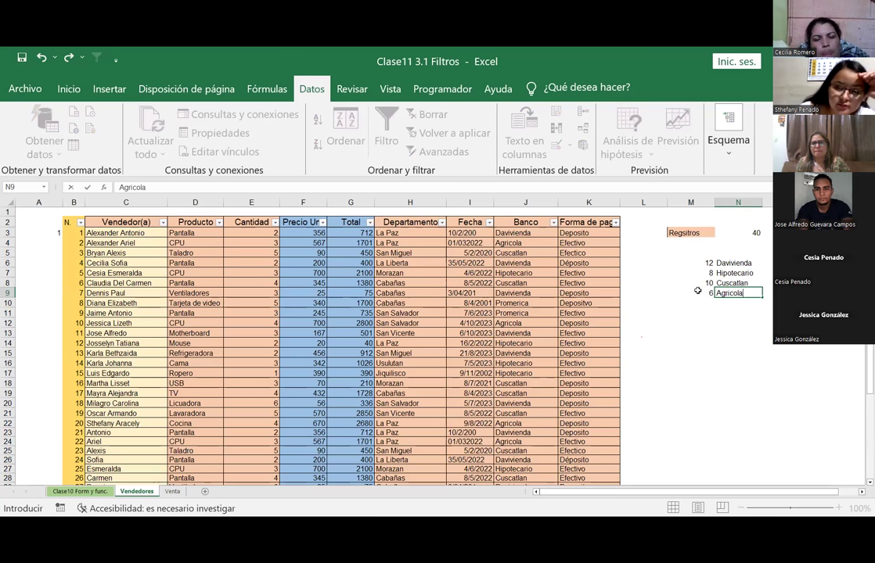
{"action": "key", "text": "Return"}
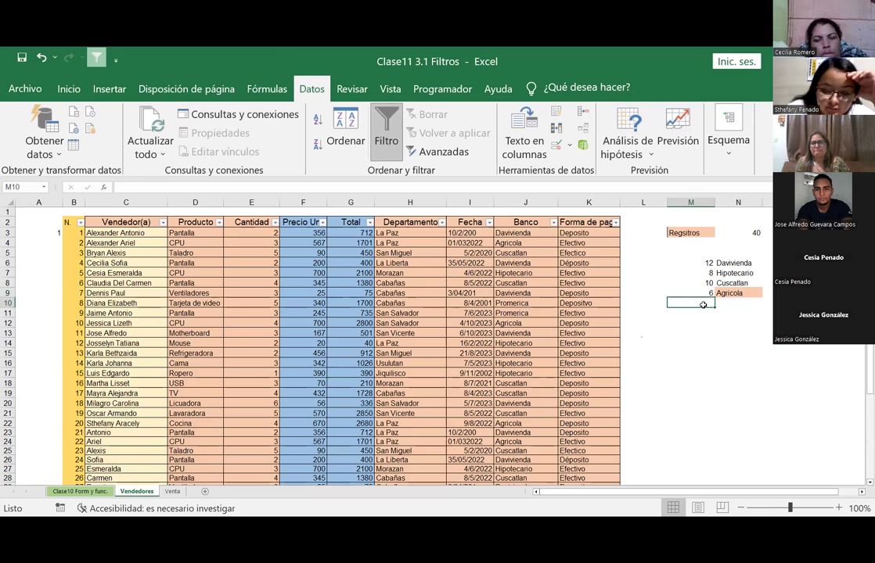
Step: AutoSum the four bank counts into =SUMA(M6:M9), giving 36
{"action": "left_click", "coordinate": [69, 88]}
{"action": "left_click", "coordinate": [656, 112]}
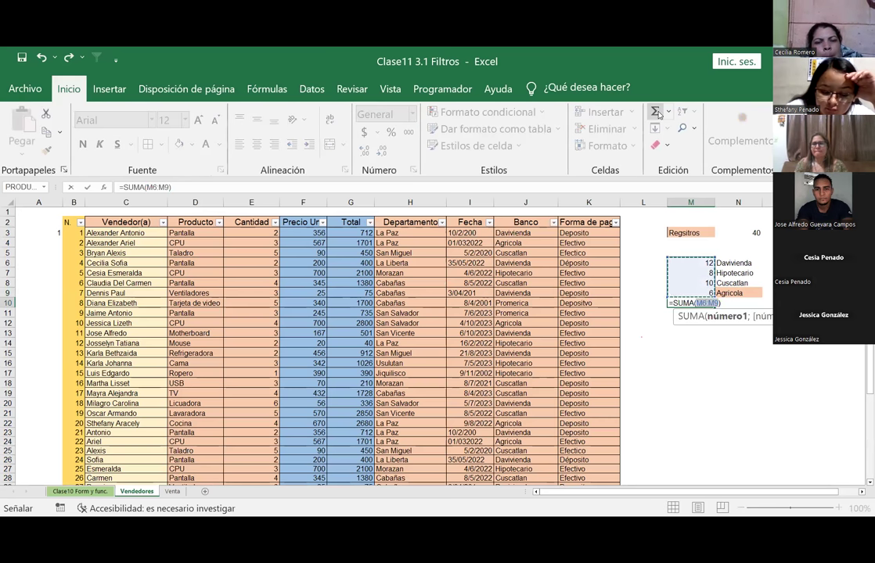
{"action": "left_click", "coordinate": [658, 114]}
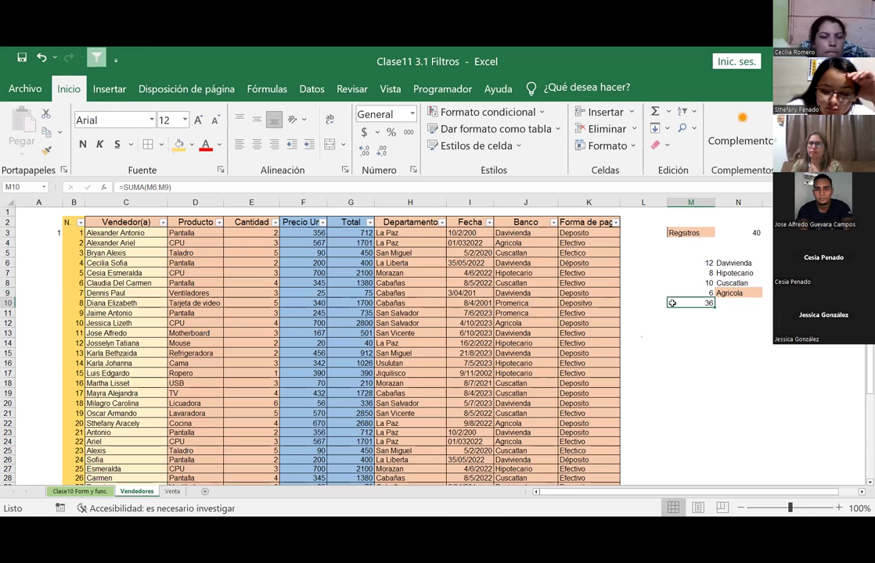
{"action": "left_click", "coordinate": [112, 233]}
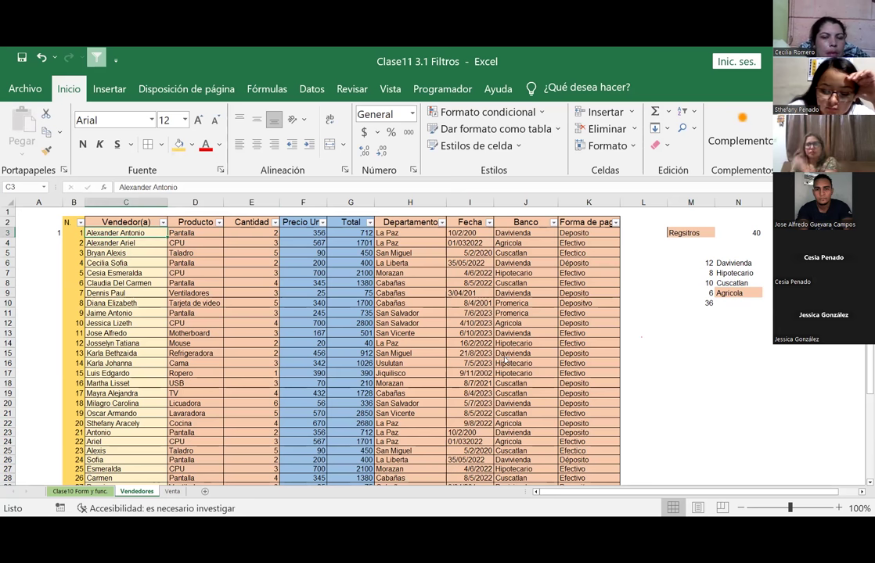
Step: Open the Banco filter choices, then select the cell holding the 36
{"action": "left_click", "coordinate": [553, 224]}
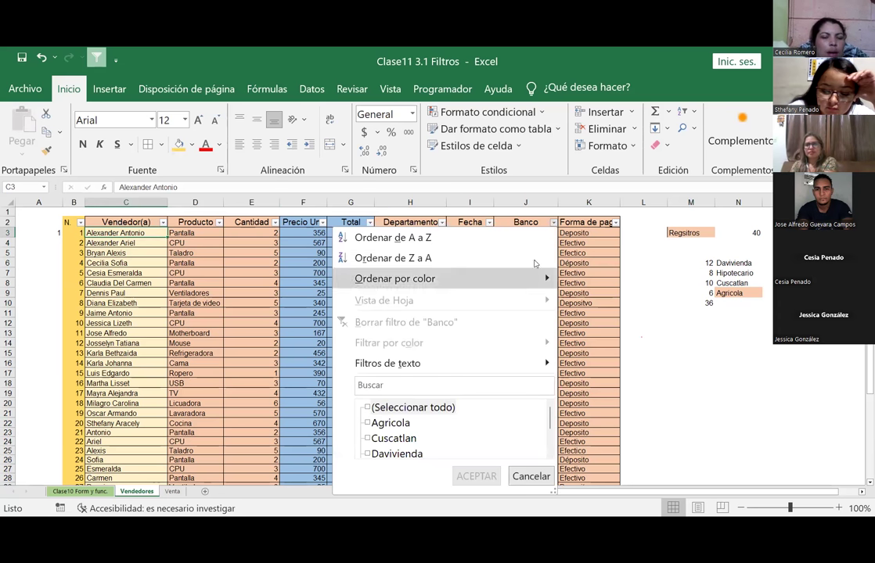
{"action": "left_click", "coordinate": [686, 362]}
{"action": "left_click", "coordinate": [711, 304]}
Step: Delete the 36 total and type Promerica in N10 under Agricola
{"action": "key", "text": "Delete"}
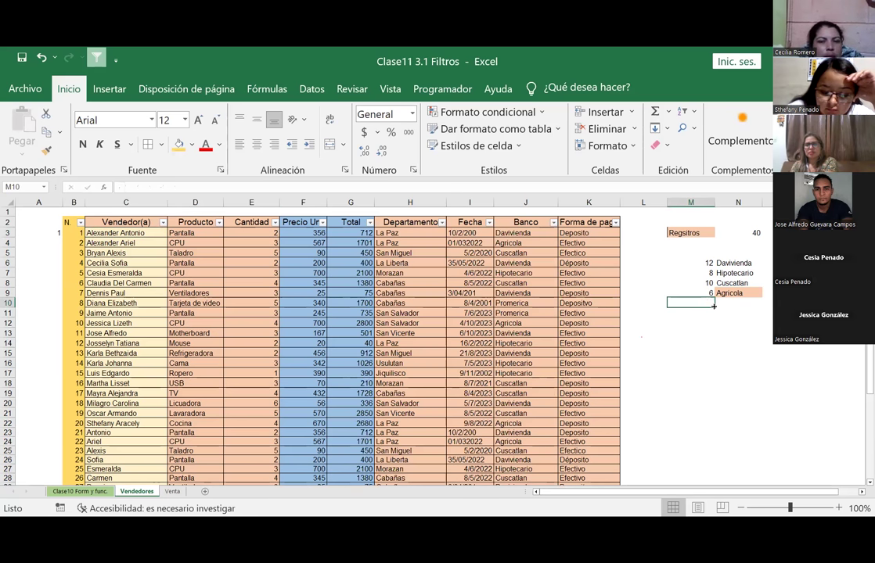
{"action": "key", "text": "Right"}
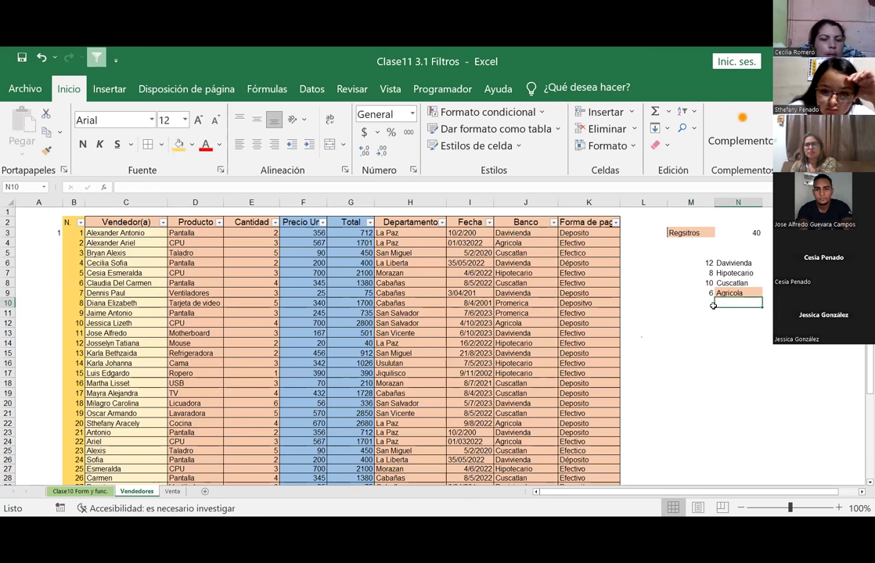
{"action": "type", "text": "Promerica"}
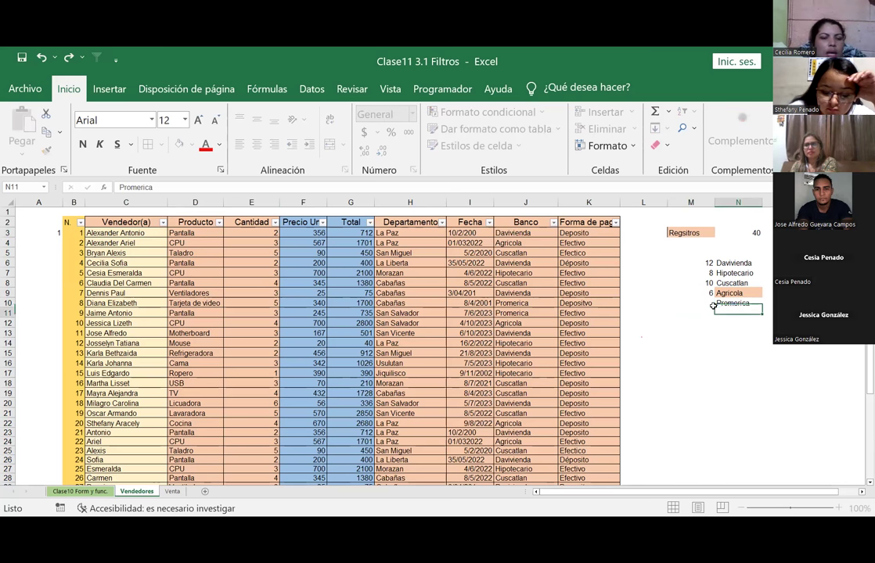
{"action": "left_click", "coordinate": [711, 305]}
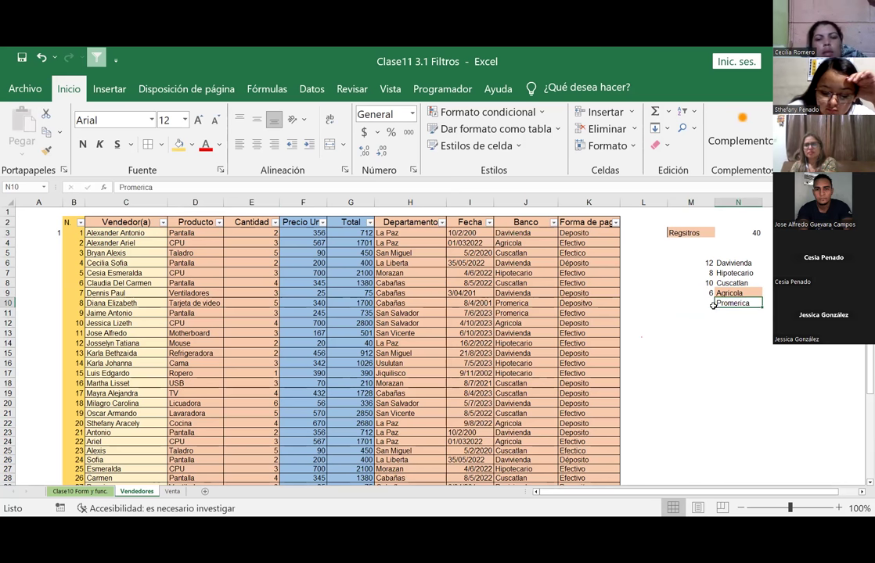
Step: Filter the Banco column to show only the Promerica rows (4 of 40)
{"action": "left_click", "coordinate": [554, 223]}
{"action": "scroll", "coordinate": [375, 423], "scroll_direction": "up", "scroll_amount": 2}
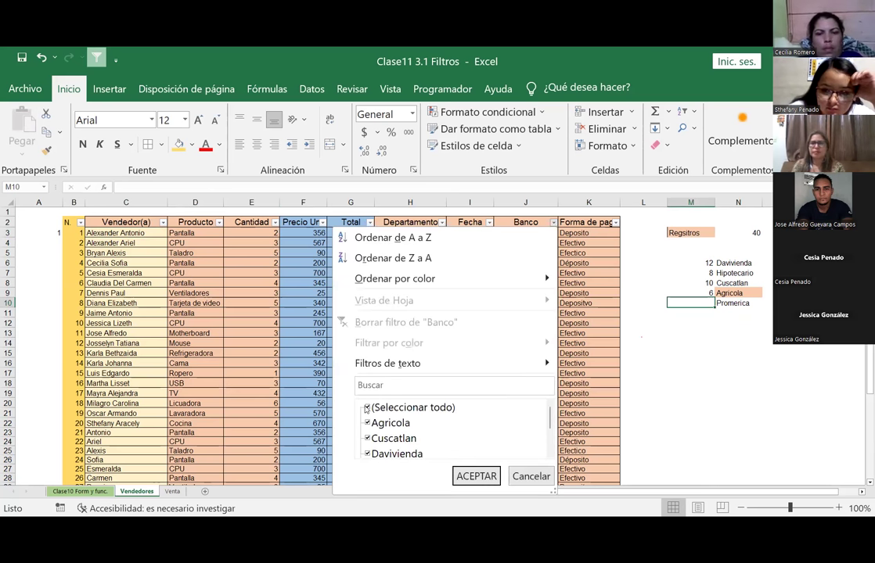
{"action": "left_click", "coordinate": [367, 408]}
{"action": "scroll", "coordinate": [369, 427], "scroll_direction": "down", "scroll_amount": 2}
{"action": "scroll", "coordinate": [369, 430], "scroll_direction": "up", "scroll_amount": 2}
{"action": "scroll", "coordinate": [367, 438], "scroll_direction": "down", "scroll_amount": 2}
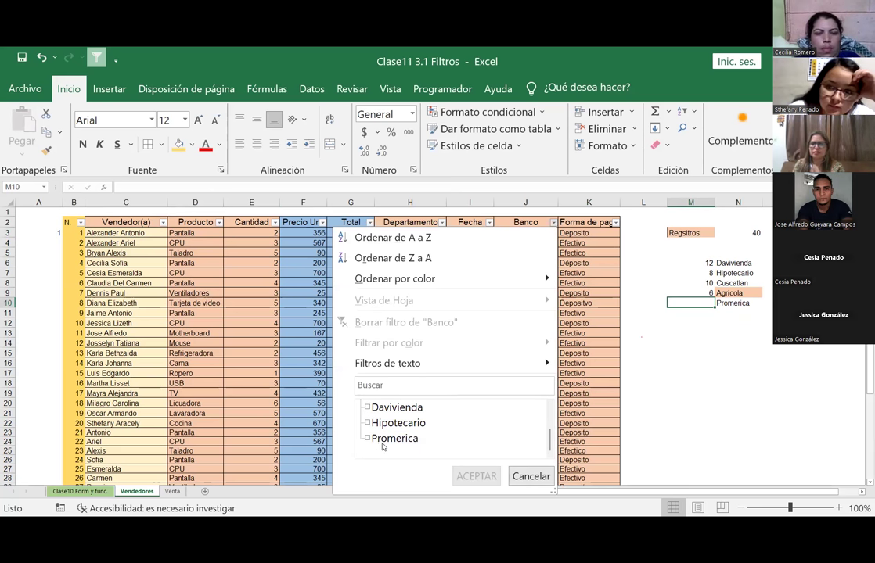
{"action": "left_click", "coordinate": [368, 439]}
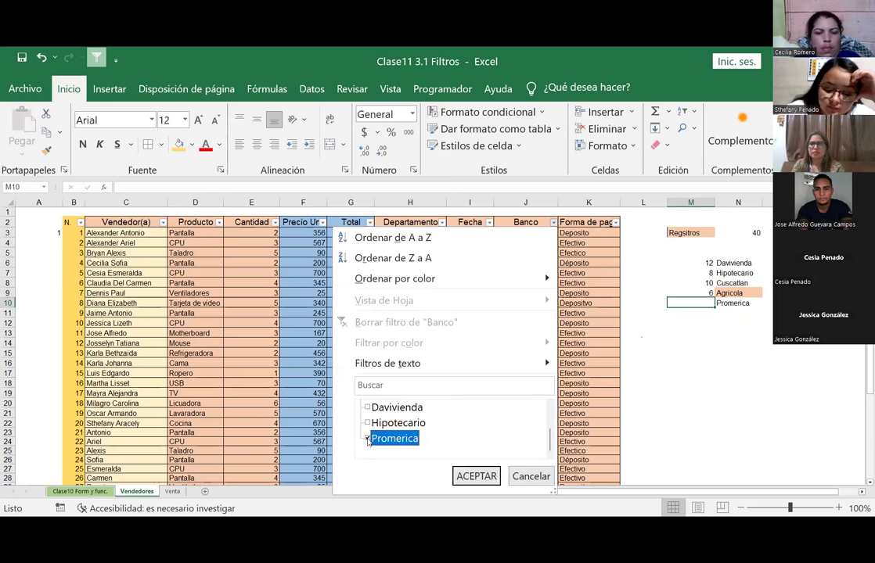
{"action": "left_click", "coordinate": [476, 476]}
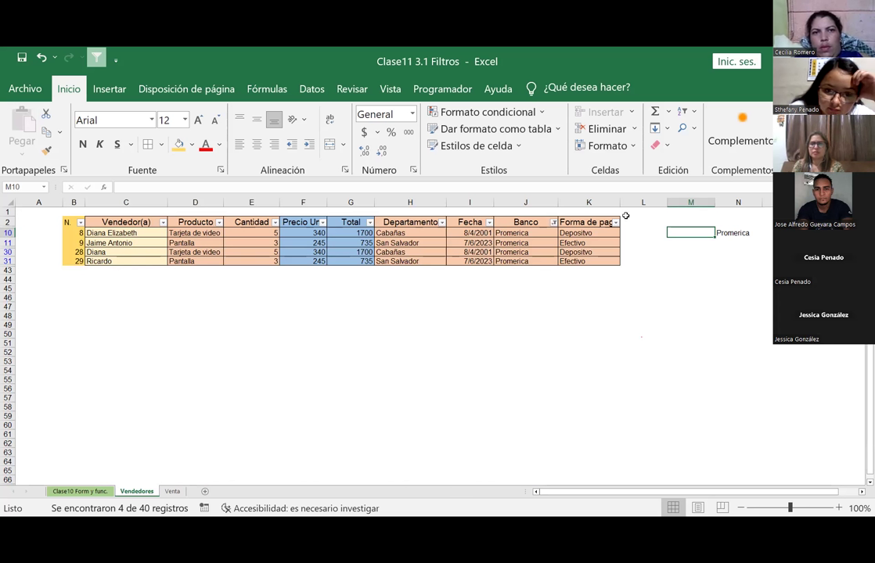
Step: Clear the Banco filter so all bank rows show again
{"action": "left_click", "coordinate": [554, 222]}
{"action": "left_click", "coordinate": [366, 407]}
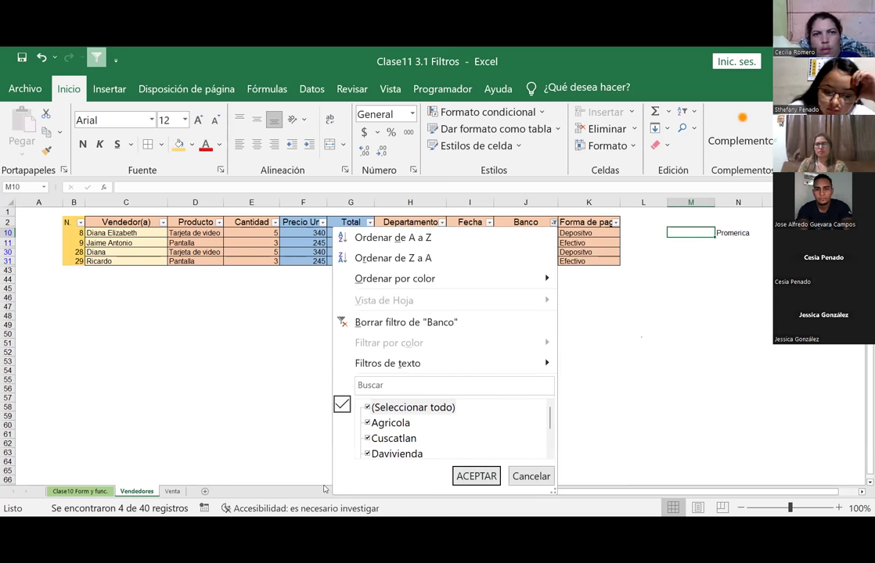
{"action": "left_click", "coordinate": [521, 481]}
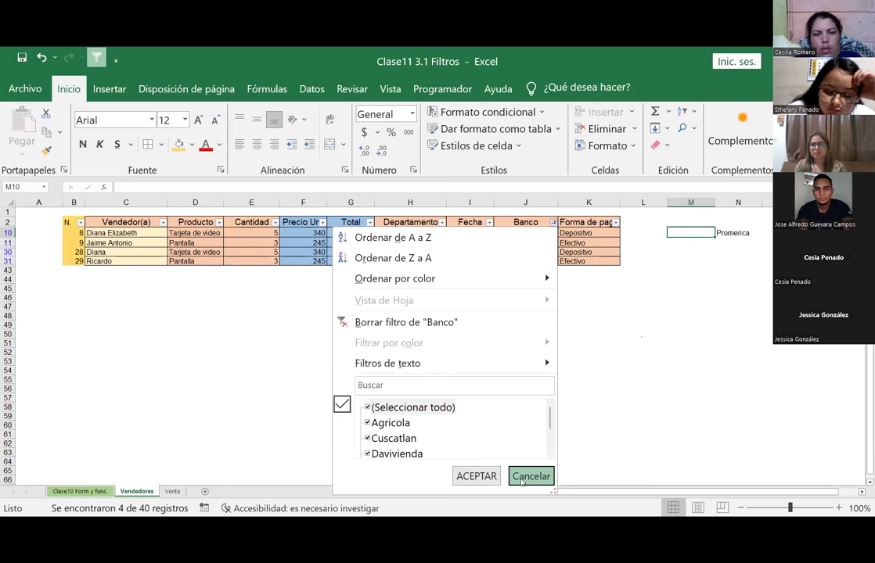
{"action": "left_click", "coordinate": [617, 269]}
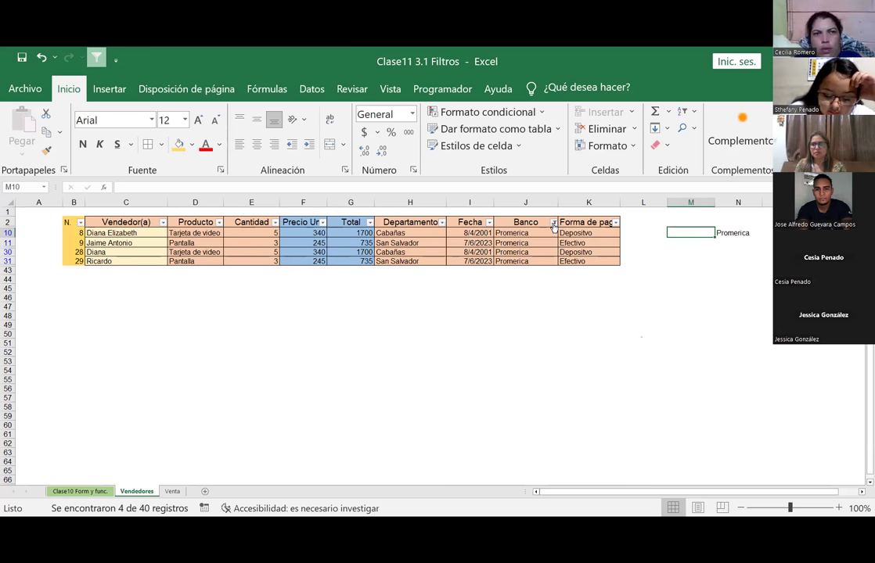
{"action": "left_click", "coordinate": [552, 223]}
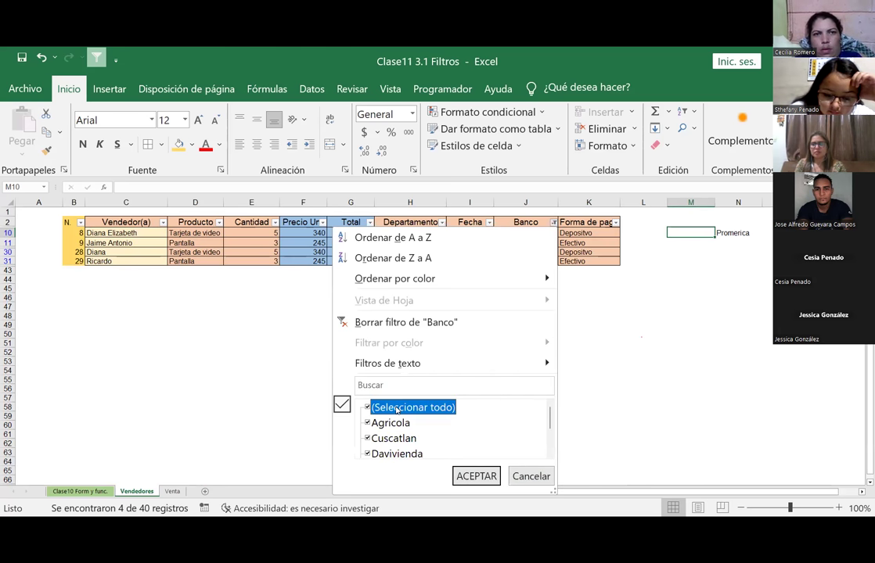
{"action": "left_click", "coordinate": [470, 478]}
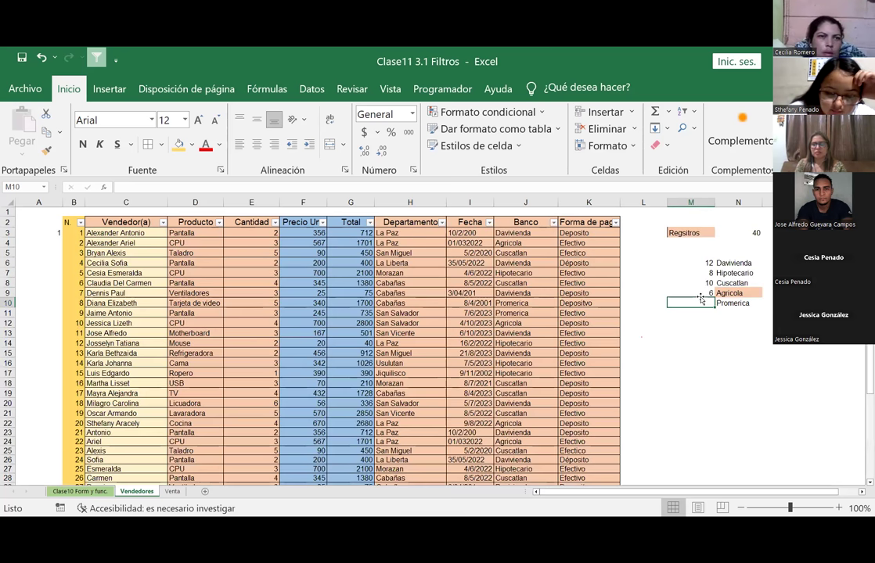
Step: Enter 4 for Promerica and AutoSum the bank counts to 40 below
{"action": "type", "text": "4"}
{"action": "key", "text": "Return"}
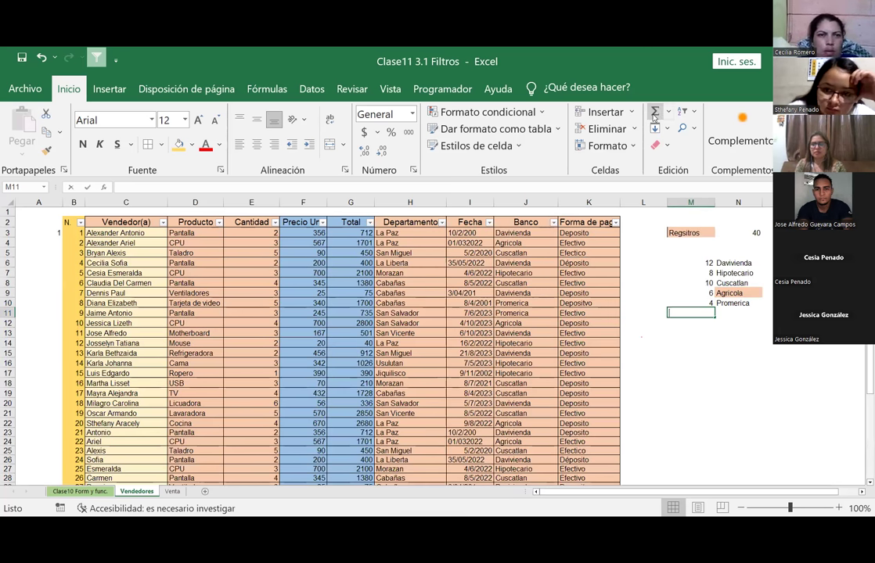
{"action": "key", "text": "alt+equal"}
{"action": "left_click", "coordinate": [738, 342]}
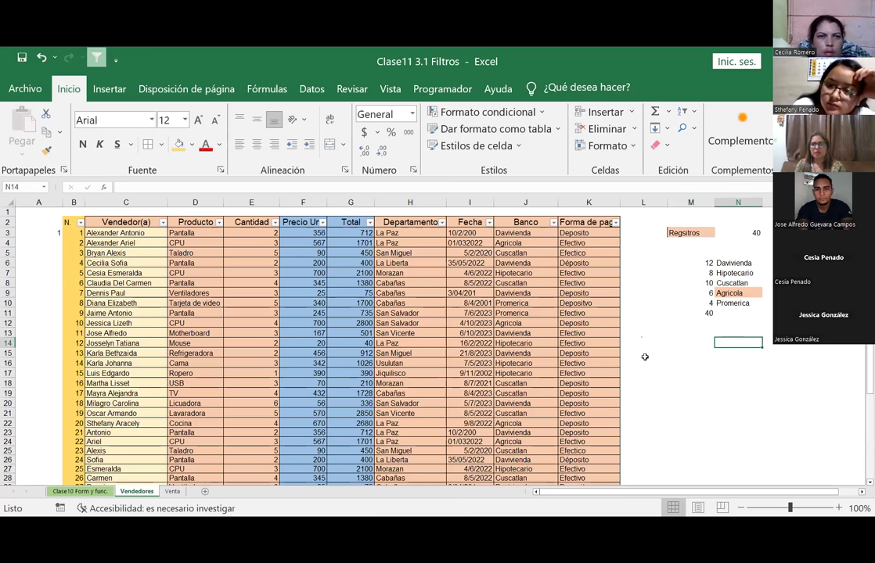
Step: Fill the Davivienda label, its count 12, and the counts through the 40 total green
{"action": "left_click", "coordinate": [717, 264]}
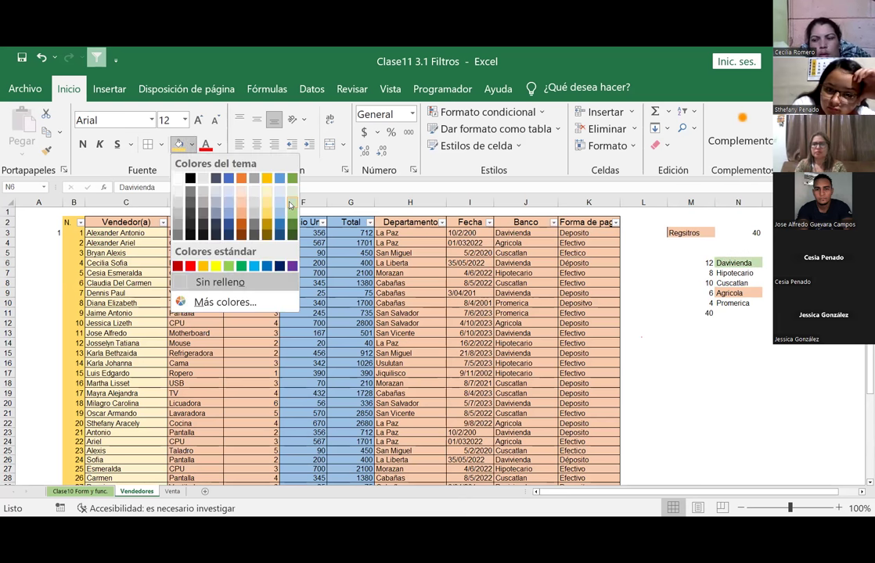
{"action": "left_click", "coordinate": [707, 264]}
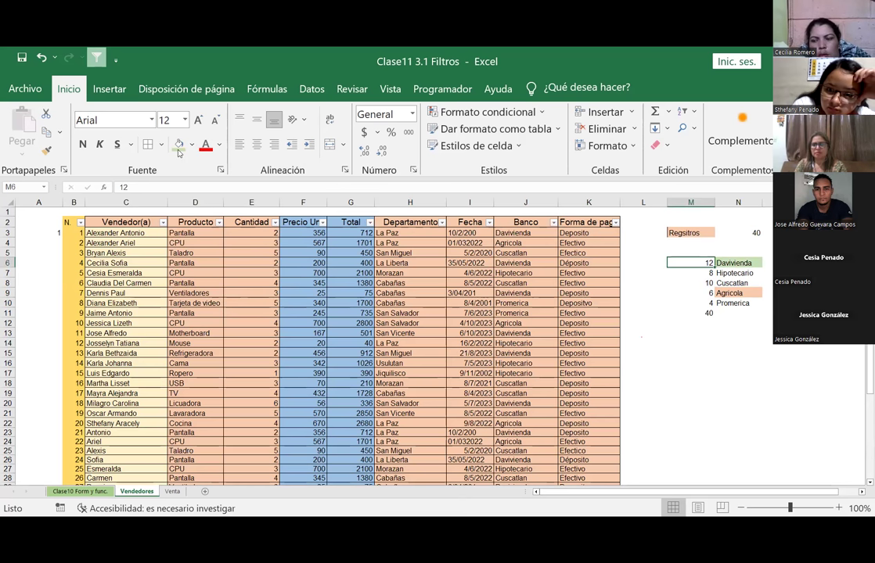
{"action": "left_click", "coordinate": [178, 146]}
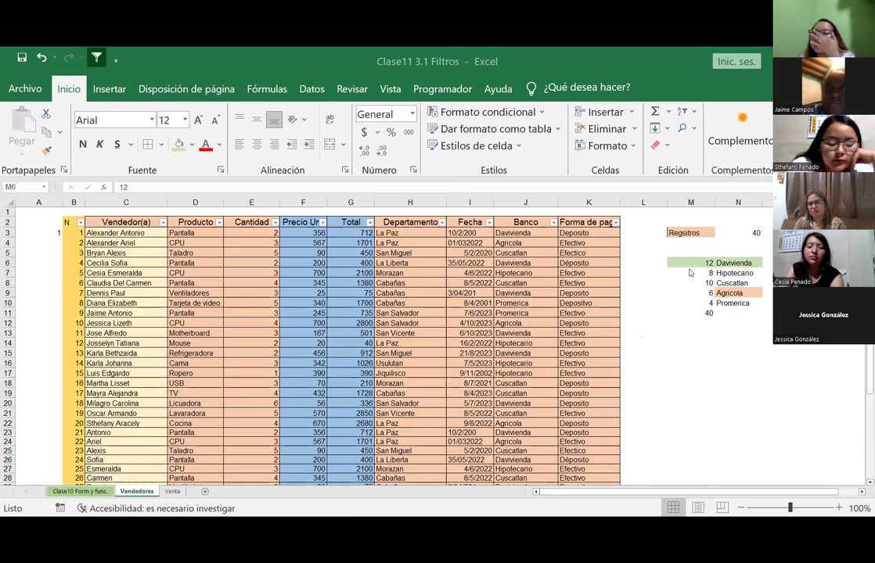
{"action": "left_click_drag", "start_coordinate": [688, 273], "coordinate": [688, 313]}
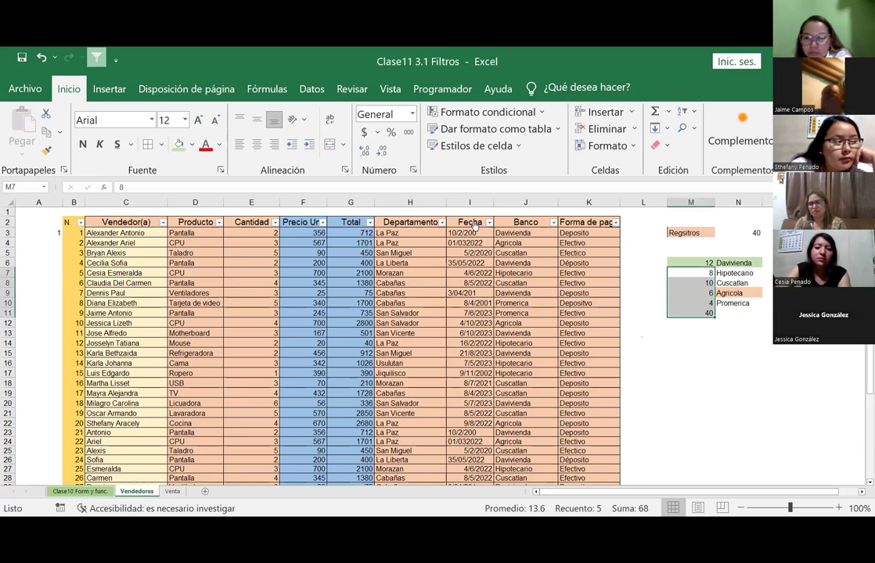
{"action": "left_click", "coordinate": [728, 382]}
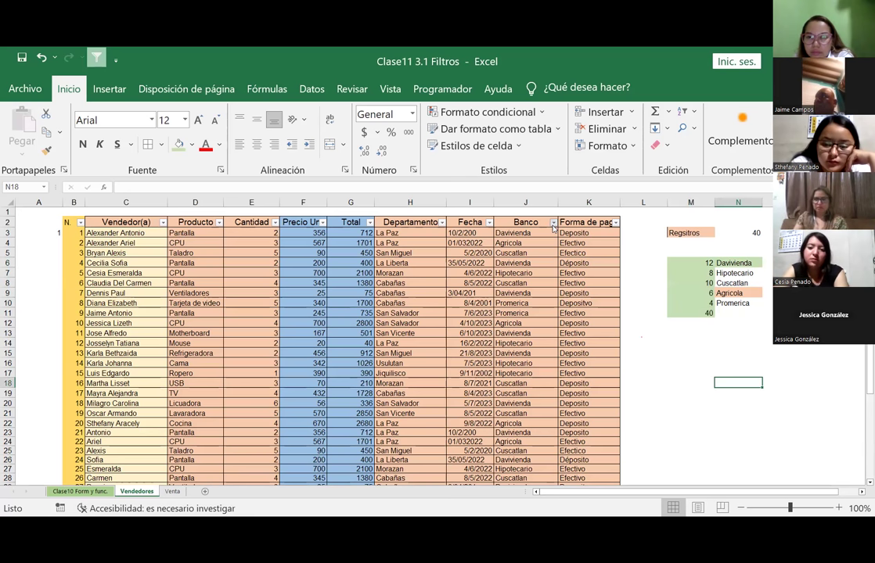
{"action": "left_click", "coordinate": [553, 224]}
{"action": "left_click", "coordinate": [370, 410]}
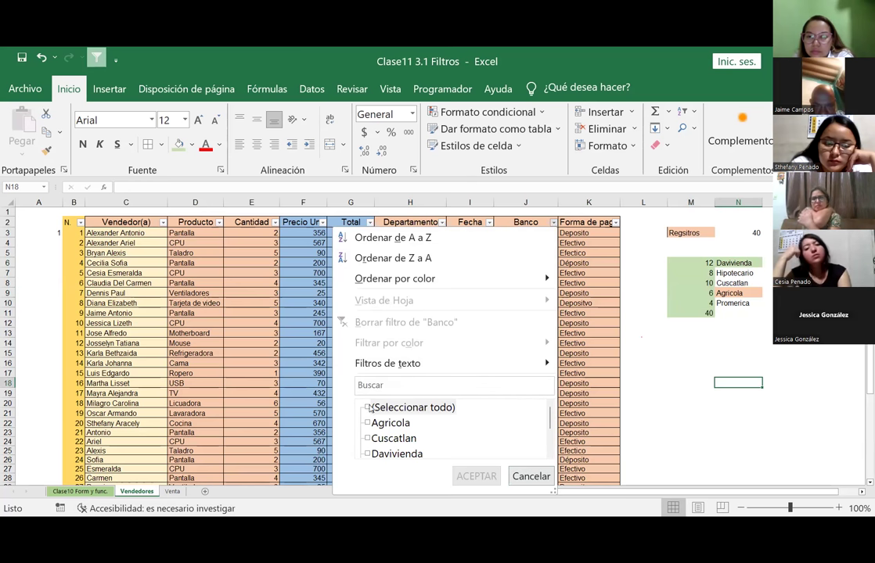
{"action": "left_click", "coordinate": [368, 407]}
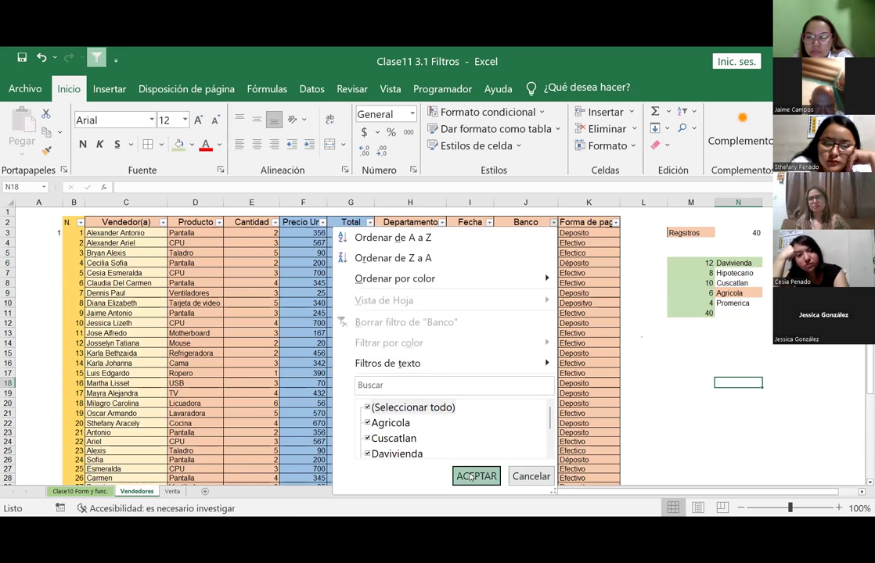
{"action": "left_click", "coordinate": [650, 351]}
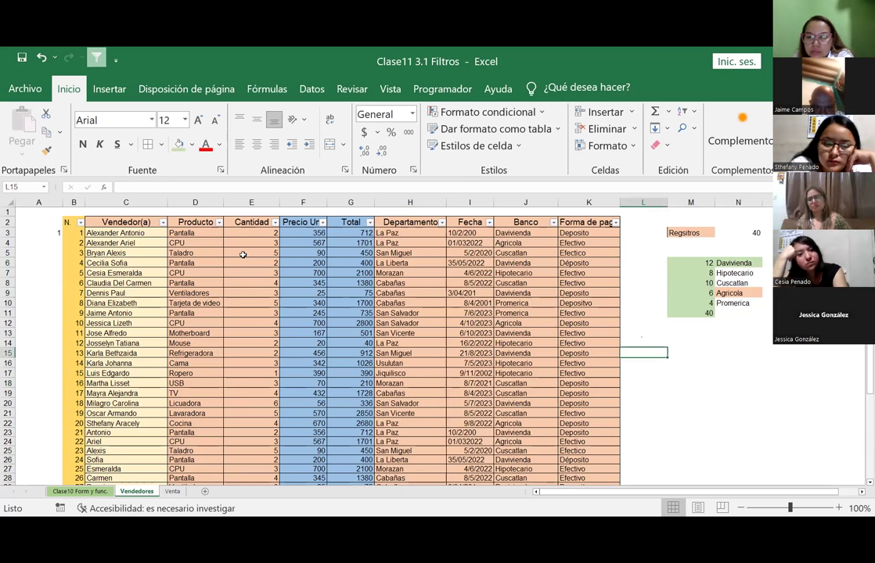
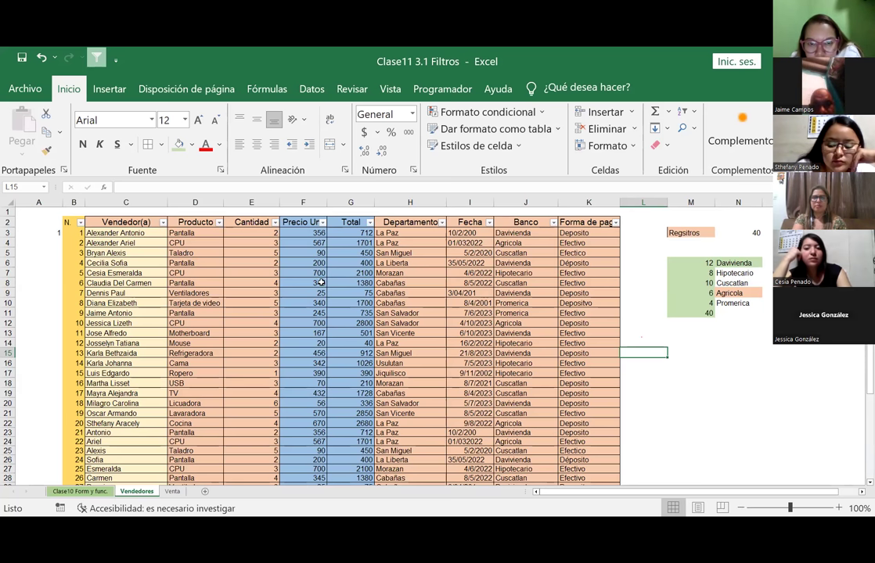
Step: Filter the Producto column to show only the Cama rows
{"action": "left_click", "coordinate": [220, 223]}
{"action": "left_click", "coordinate": [35, 408]}
{"action": "left_click", "coordinate": [34, 422]}
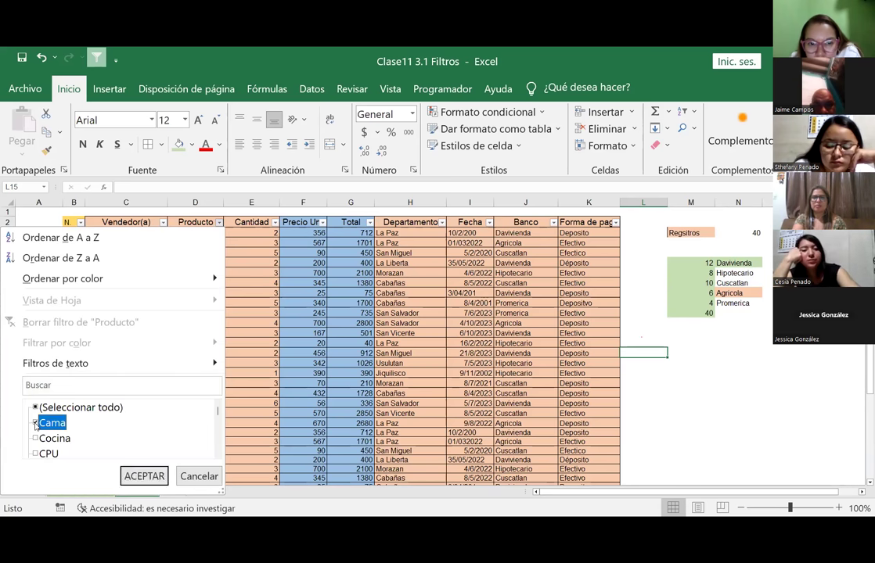
{"action": "left_click", "coordinate": [129, 477]}
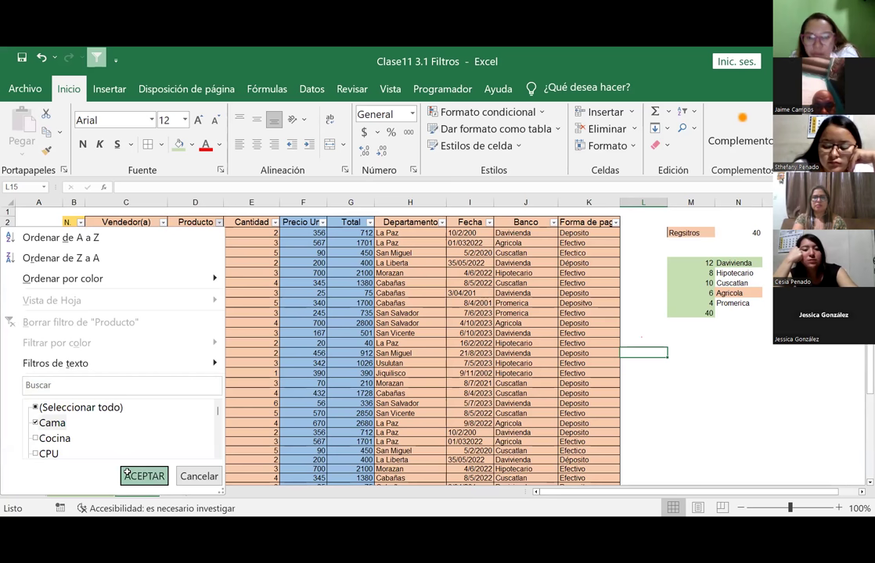
{"action": "left_click", "coordinate": [127, 474]}
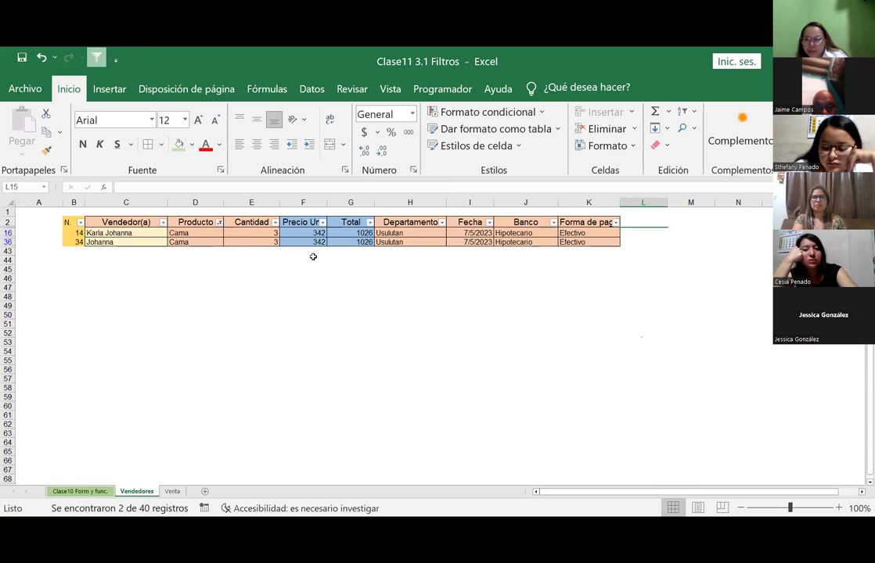
Step: Switch the Producto filter from Cama to Cocina only
{"action": "left_click", "coordinate": [219, 223]}
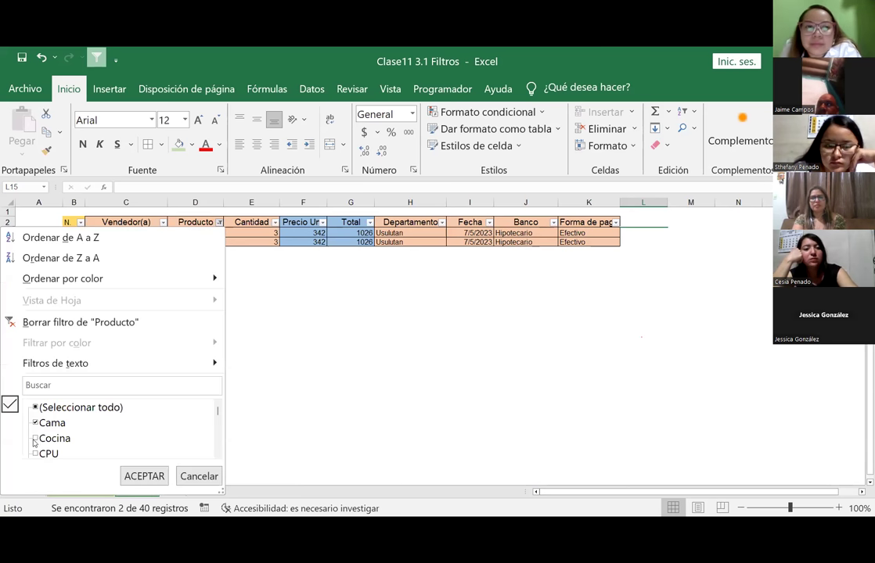
{"action": "left_click", "coordinate": [48, 439]}
{"action": "left_click", "coordinate": [35, 422]}
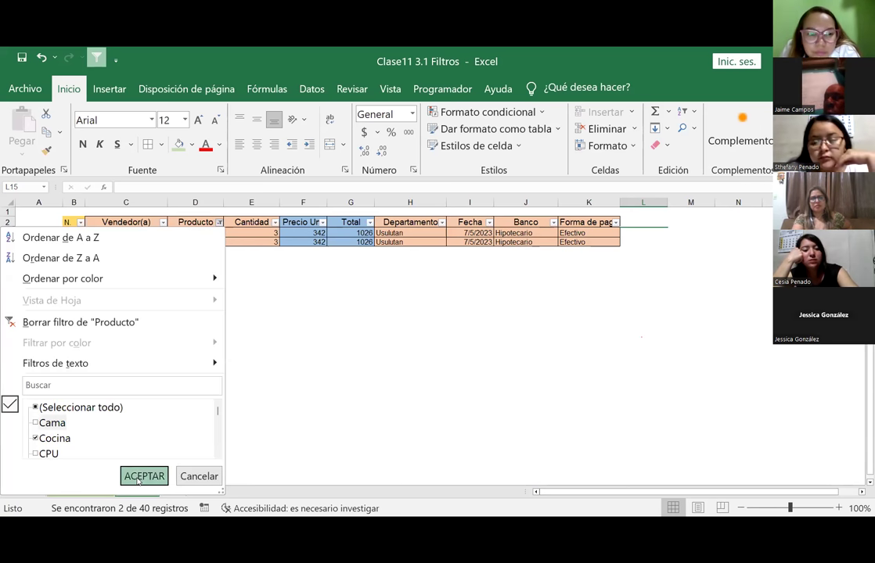
{"action": "left_click", "coordinate": [139, 476]}
Step: Change the Producto filter to show the CPU and Cama rows
{"action": "left_click", "coordinate": [219, 223]}
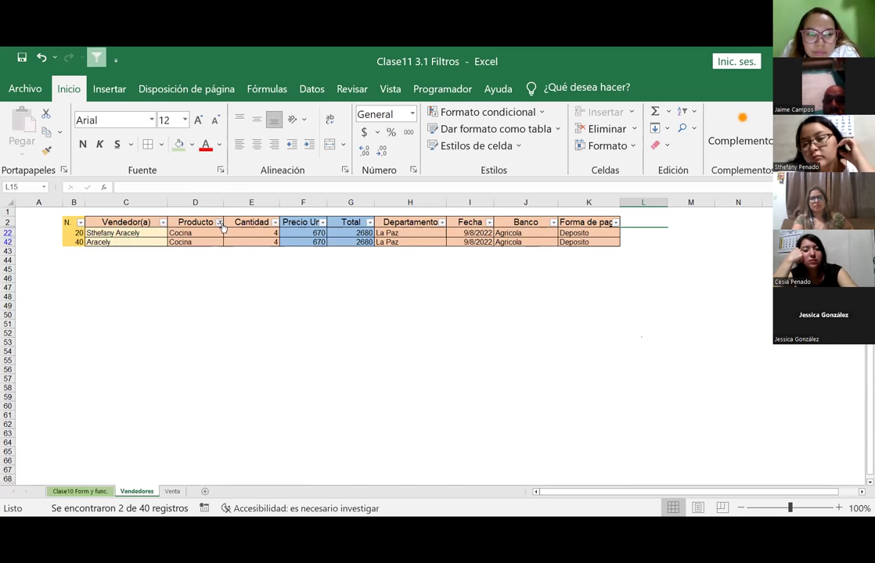
{"action": "left_click", "coordinate": [39, 457]}
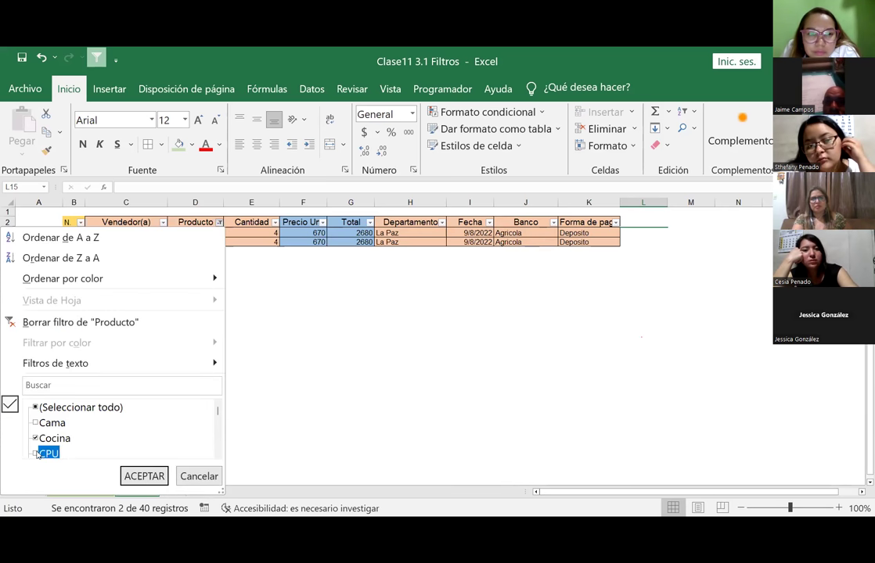
{"action": "key", "text": "Up"}
{"action": "key", "text": "Up"}
{"action": "key", "text": "space"}
{"action": "left_click", "coordinate": [40, 454]}
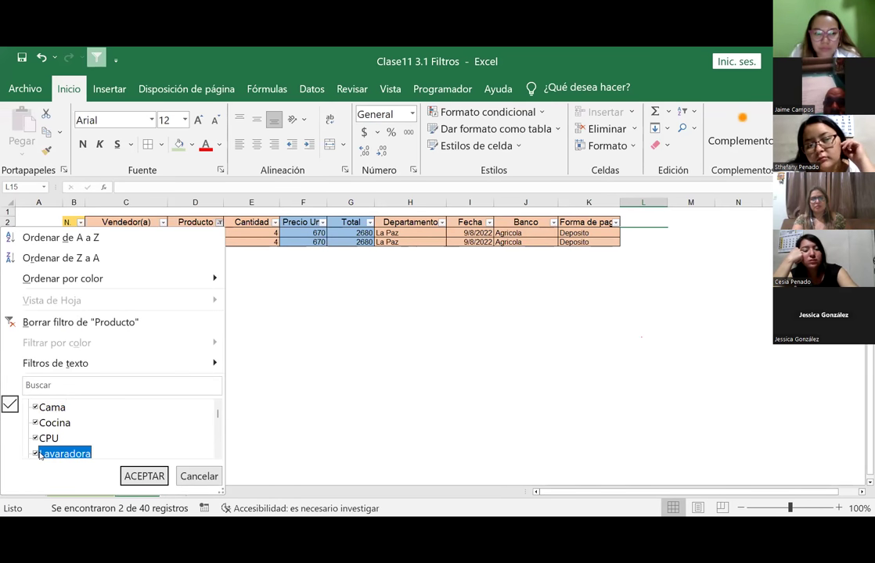
{"action": "left_click", "coordinate": [33, 410]}
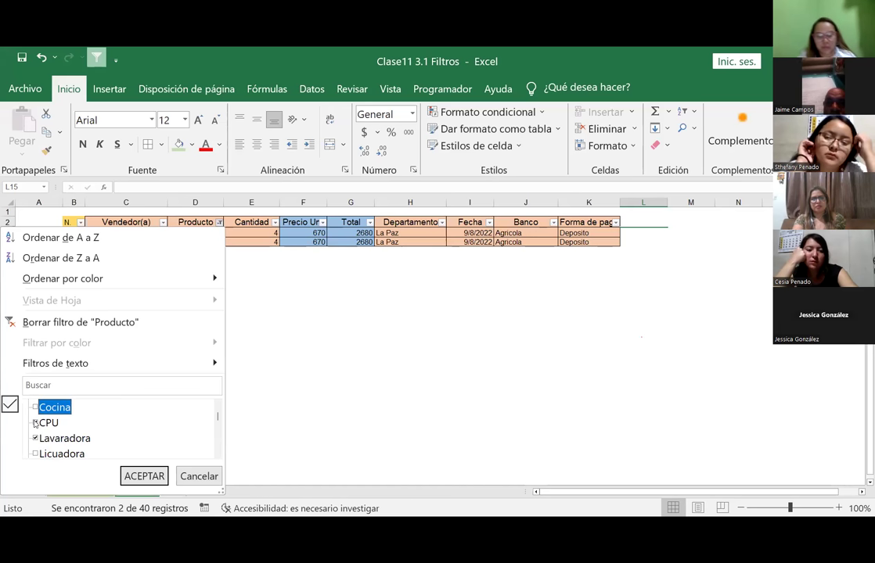
{"action": "left_click", "coordinate": [34, 423]}
{"action": "key", "text": "Down"}
{"action": "key", "text": "Up"}
{"action": "key", "text": "space"}
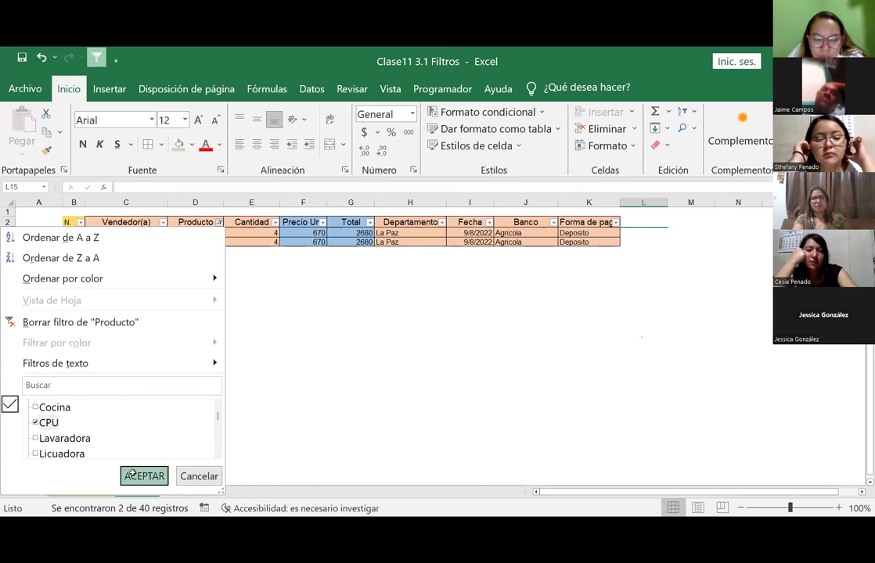
{"action": "left_click", "coordinate": [135, 477]}
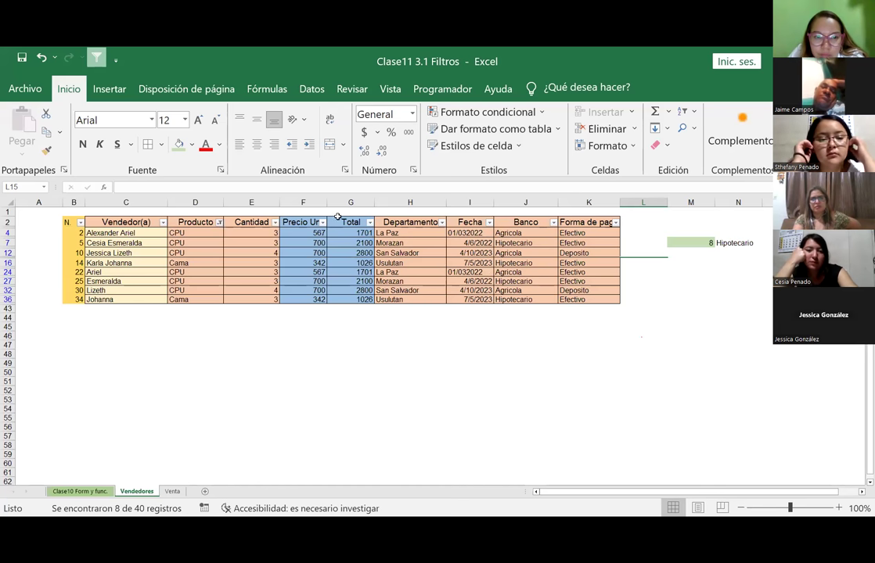
Step: Remove Cama from the Producto filter, leaving only CPU rows
{"action": "left_click", "coordinate": [220, 223]}
{"action": "left_click", "coordinate": [36, 423]}
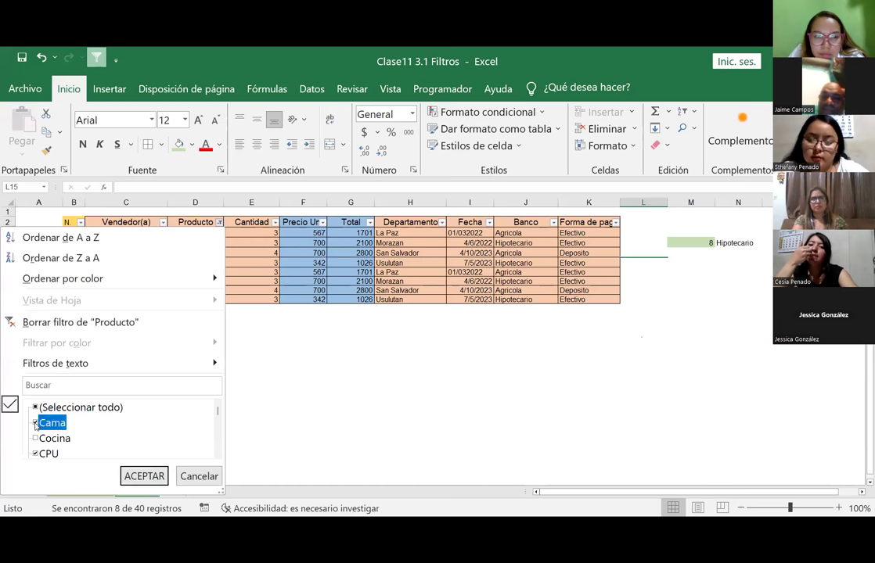
{"action": "left_click", "coordinate": [144, 476]}
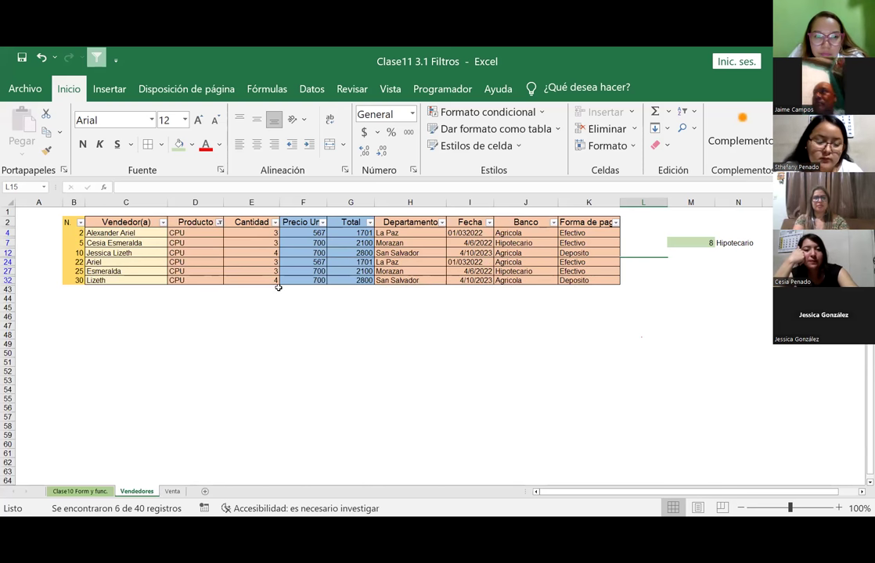
Step: Swap CPU for Lavaradora in the Producto filter
{"action": "left_click", "coordinate": [219, 224]}
{"action": "scroll", "coordinate": [42, 448], "scroll_direction": "down", "scroll_amount": 1}
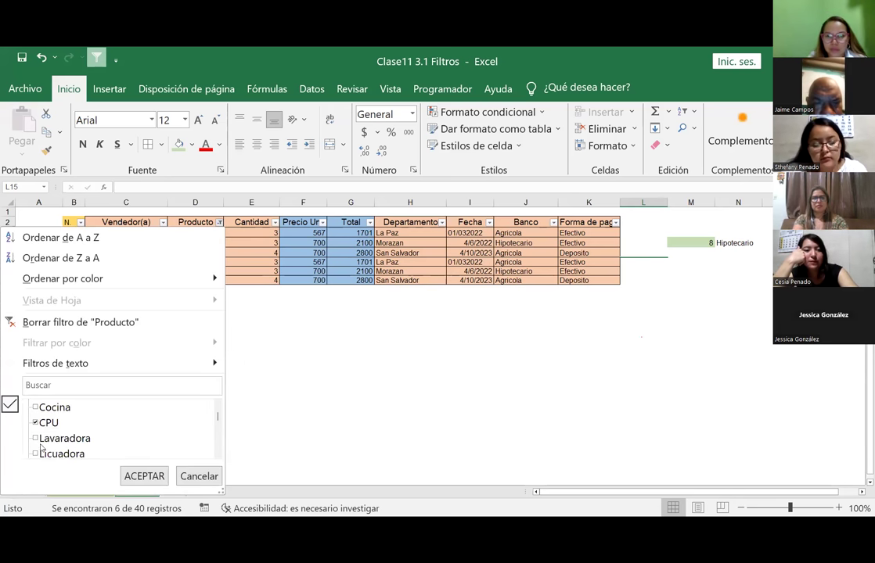
{"action": "left_click", "coordinate": [47, 423]}
{"action": "left_click", "coordinate": [54, 439]}
{"action": "left_click", "coordinate": [131, 477]}
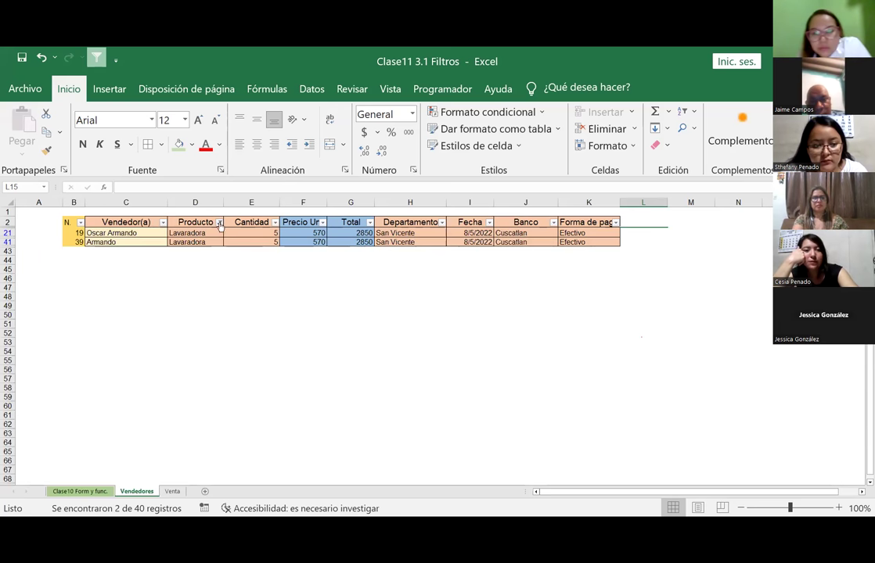
Step: Swap Lavaradora for Licuadora in the Producto filter
{"action": "left_click", "coordinate": [219, 224]}
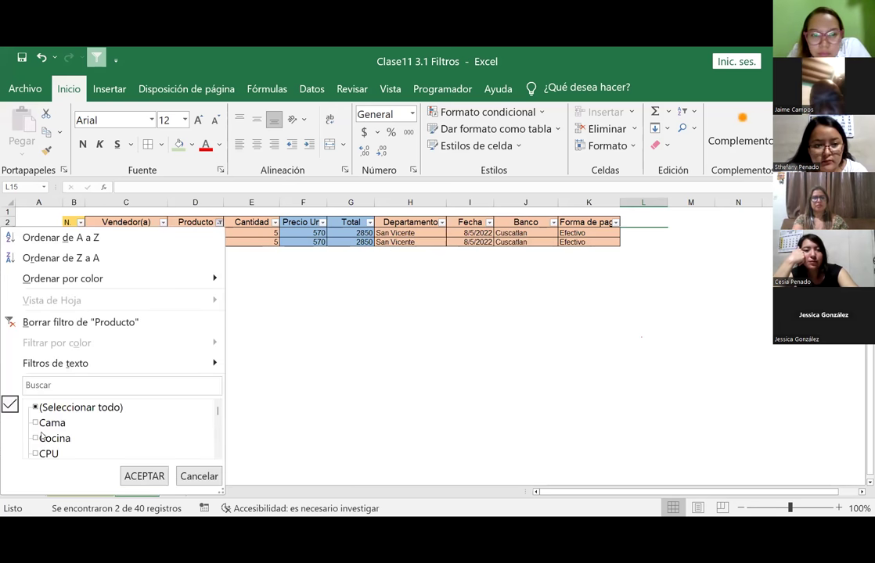
{"action": "scroll", "coordinate": [43, 436], "scroll_direction": "down", "scroll_amount": 1}
{"action": "left_click", "coordinate": [36, 439]}
{"action": "left_click", "coordinate": [35, 454]}
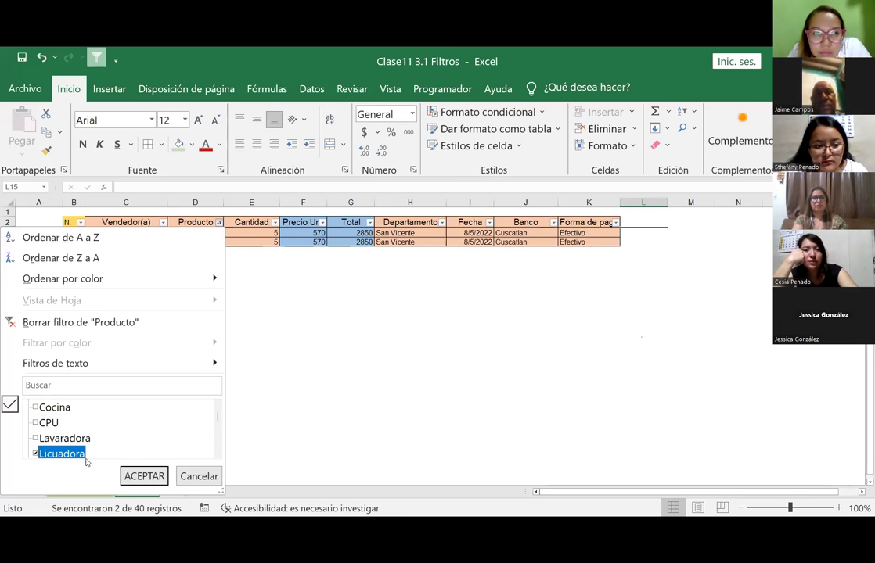
{"action": "left_click", "coordinate": [135, 474]}
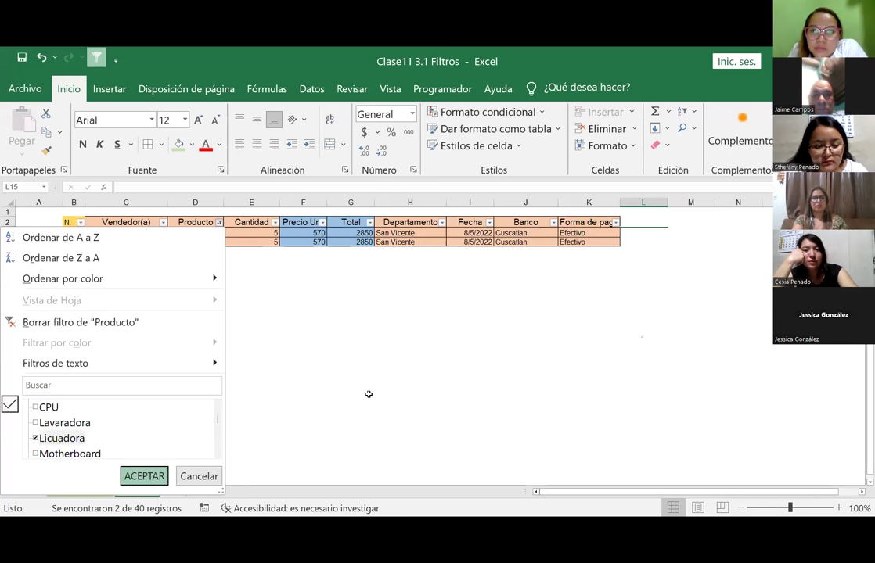
Step: Swap Licuadora for Motherboard in the Producto filter
{"action": "left_click", "coordinate": [219, 222]}
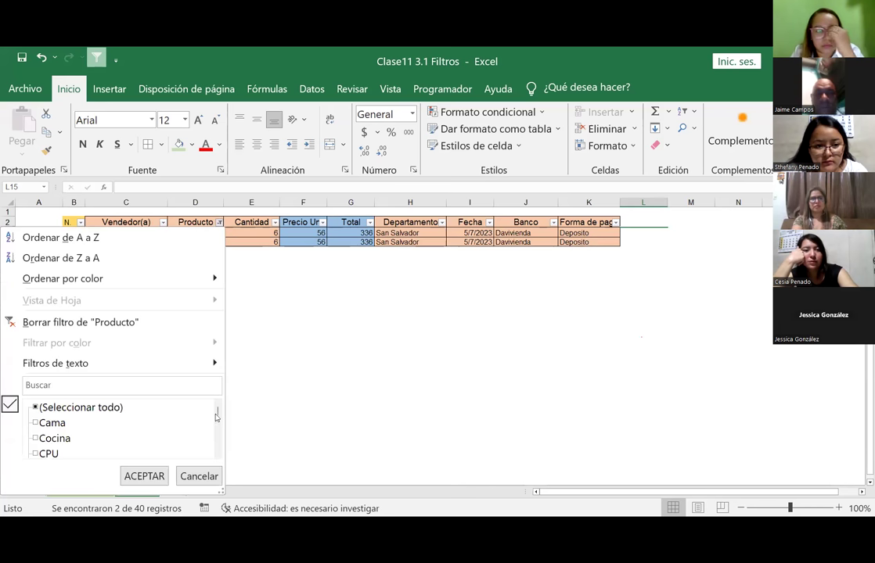
{"action": "scroll", "coordinate": [218, 416], "scroll_direction": "down", "scroll_amount": 1}
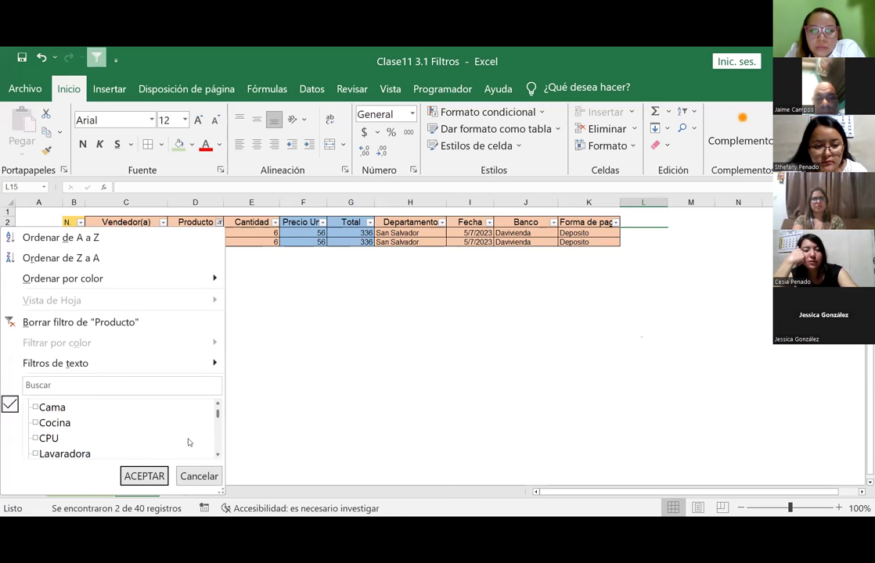
{"action": "scroll", "coordinate": [218, 457], "scroll_direction": "down", "scroll_amount": 3}
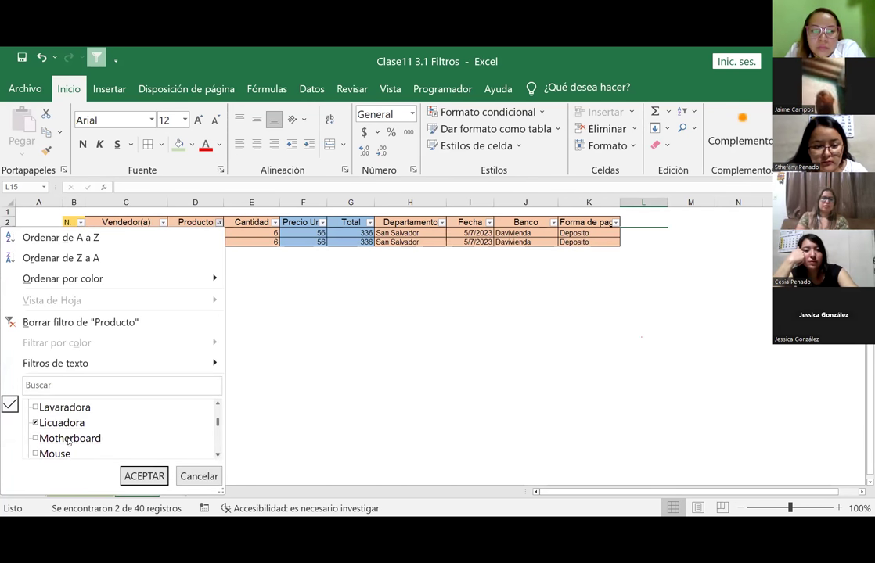
{"action": "left_click", "coordinate": [35, 423]}
{"action": "left_click", "coordinate": [36, 439]}
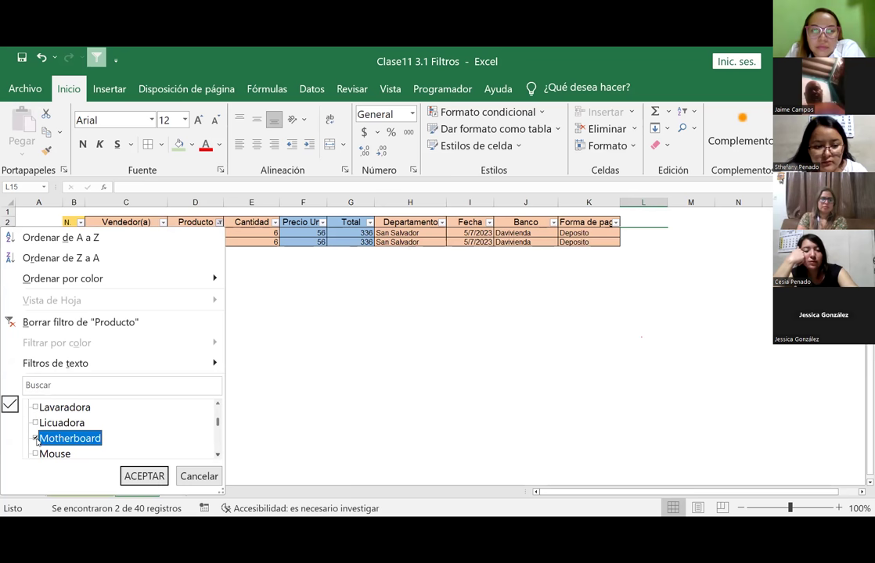
{"action": "left_click", "coordinate": [144, 476]}
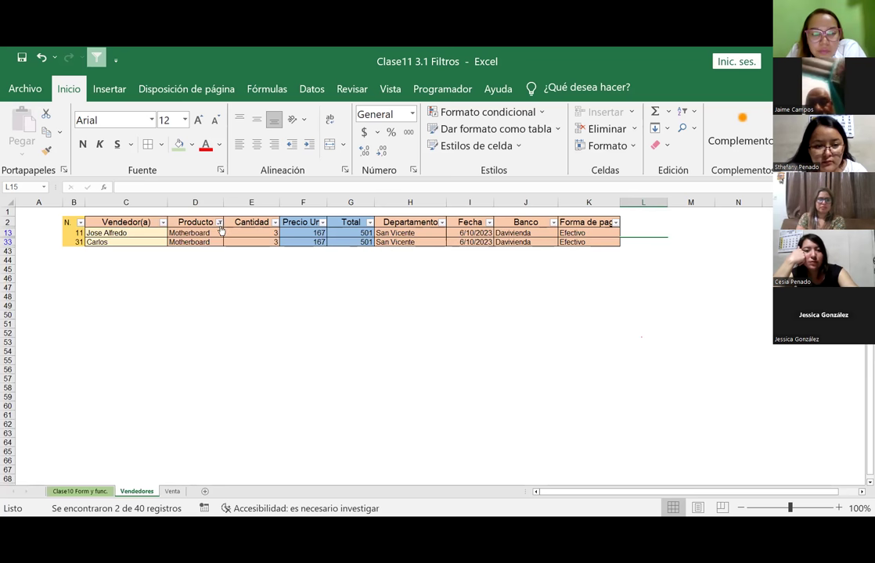
Step: Swap Motherboard for Mouse in the Producto filter
{"action": "left_click", "coordinate": [219, 223]}
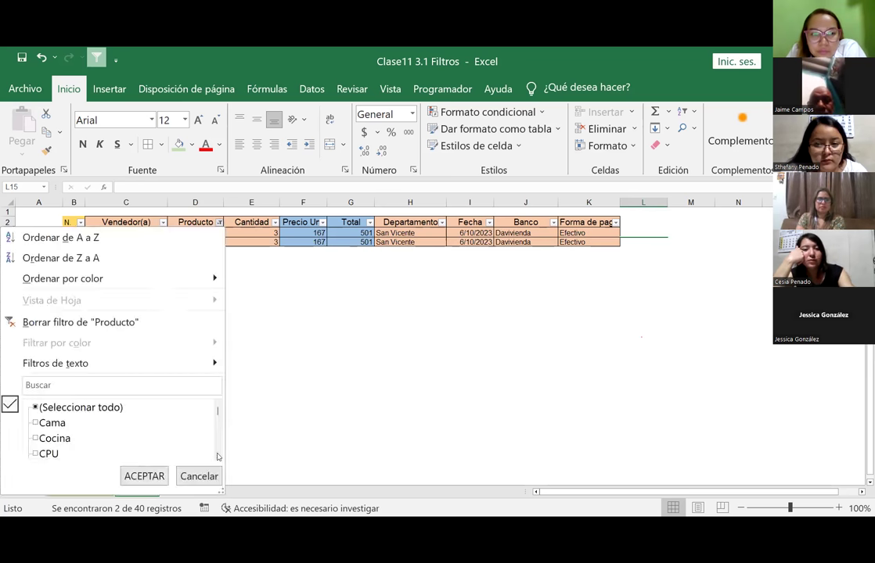
{"action": "left_click_drag", "start_coordinate": [218, 413], "coordinate": [219, 424]}
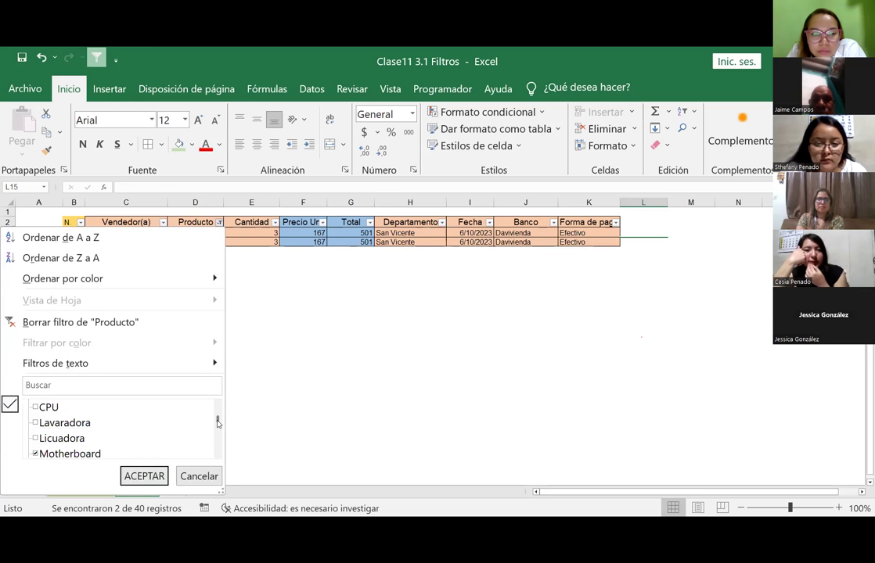
{"action": "left_click", "coordinate": [36, 423]}
{"action": "left_click", "coordinate": [35, 423]}
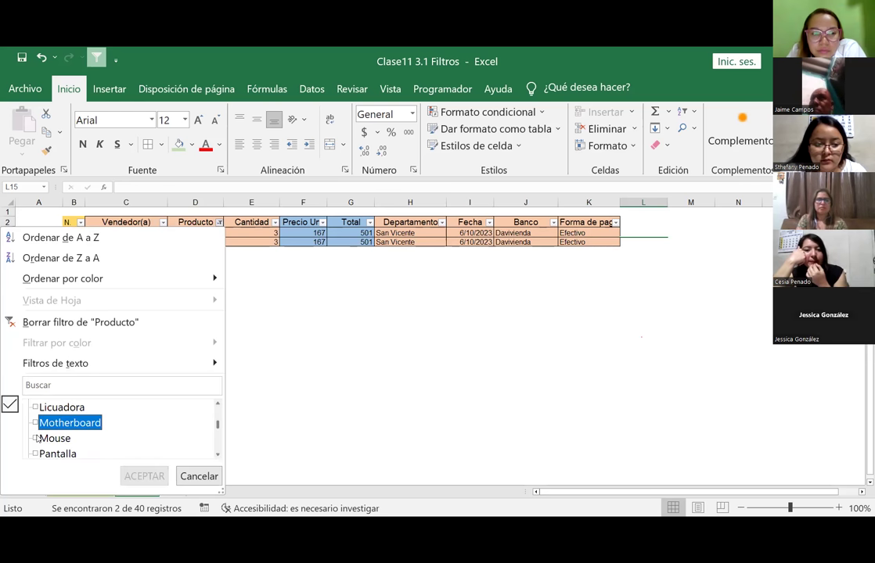
{"action": "left_click", "coordinate": [35, 438]}
{"action": "left_click", "coordinate": [141, 476]}
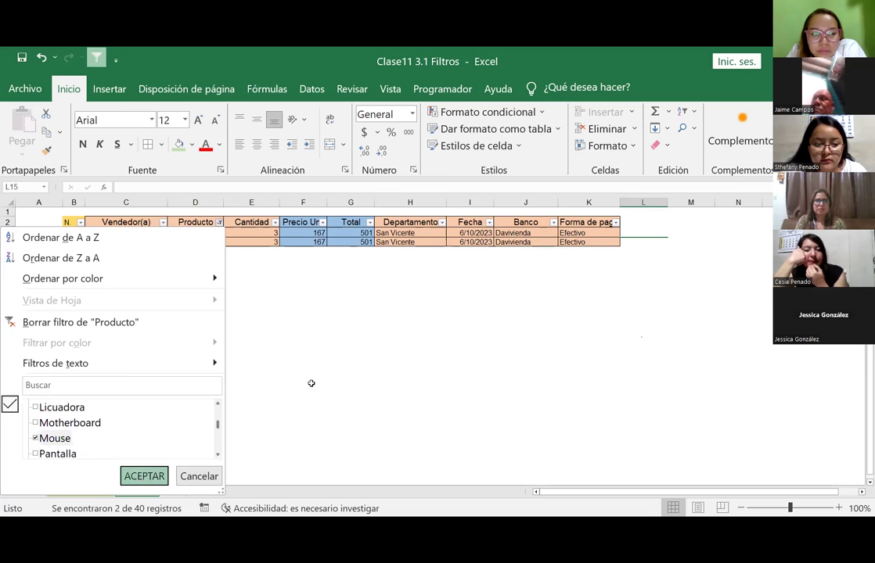
Step: Swap Mouse for Pantalla in the Producto filter
{"action": "left_click", "coordinate": [220, 222]}
{"action": "left_click_drag", "start_coordinate": [217, 417], "coordinate": [217, 428]}
{"action": "left_click", "coordinate": [35, 438]}
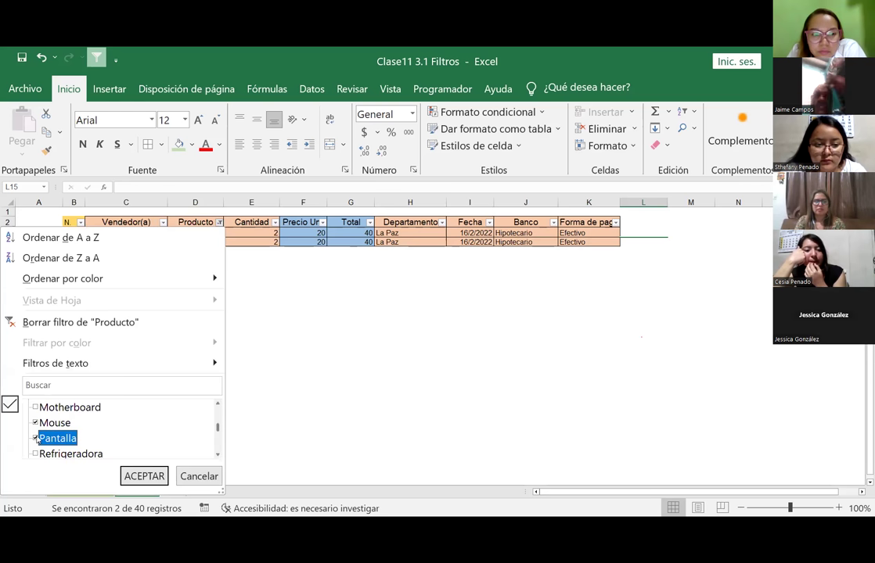
{"action": "left_click", "coordinate": [35, 422]}
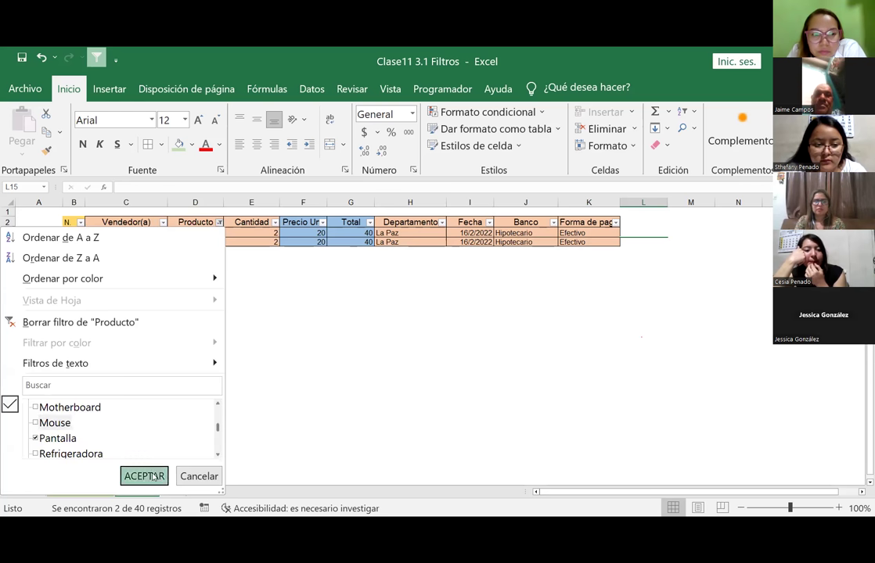
{"action": "left_click", "coordinate": [144, 476]}
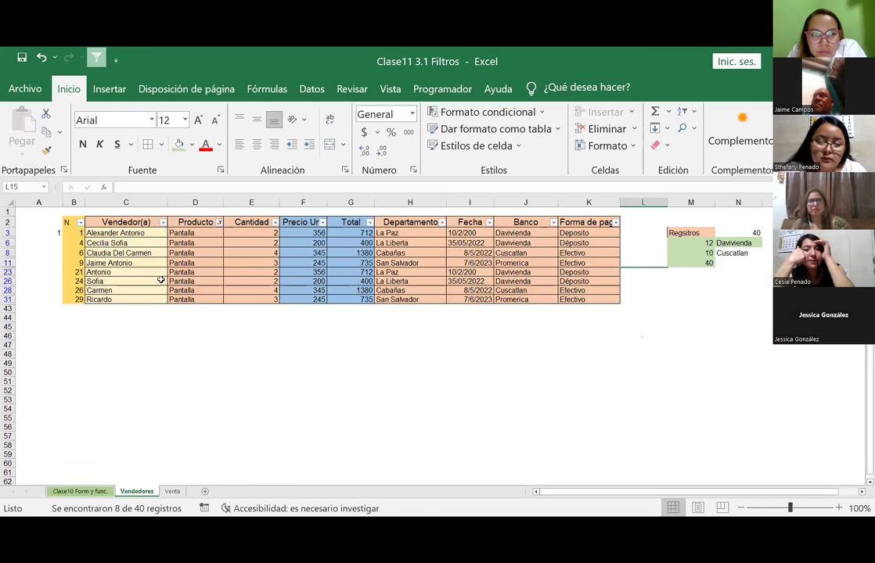
Step: Swap Pantalla for Refrigeradora in the Producto filter, leaving 2 of 40 records
{"action": "left_click", "coordinate": [221, 223]}
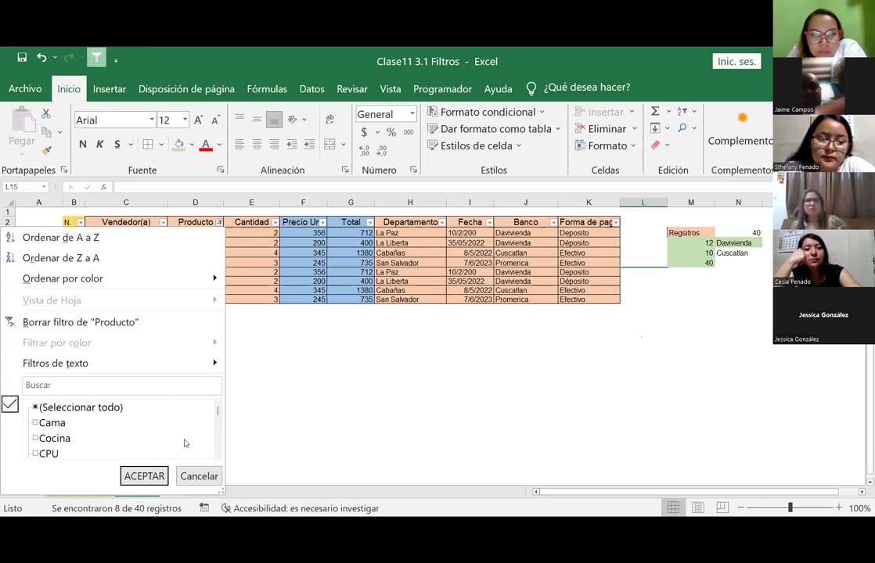
{"action": "left_click_drag", "start_coordinate": [217, 412], "coordinate": [218, 431]}
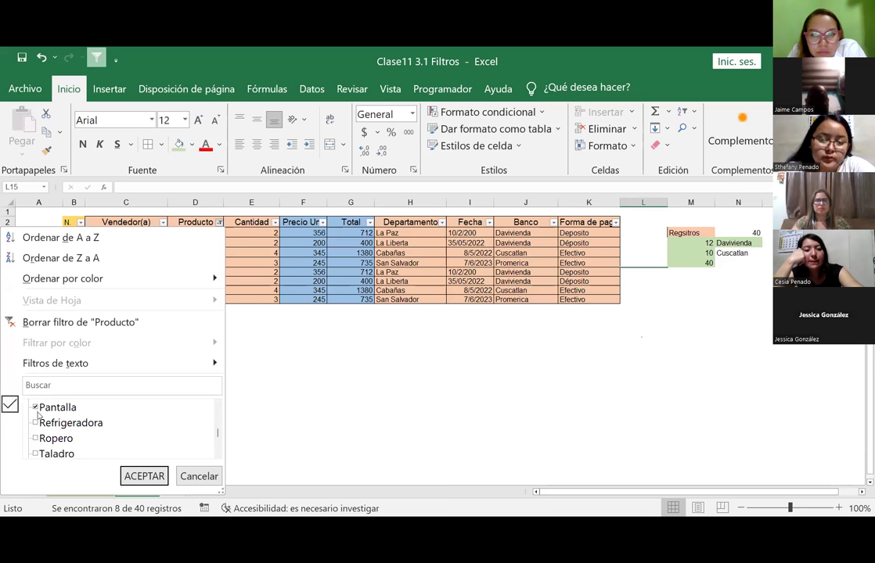
{"action": "left_click", "coordinate": [35, 407]}
{"action": "left_click", "coordinate": [35, 423]}
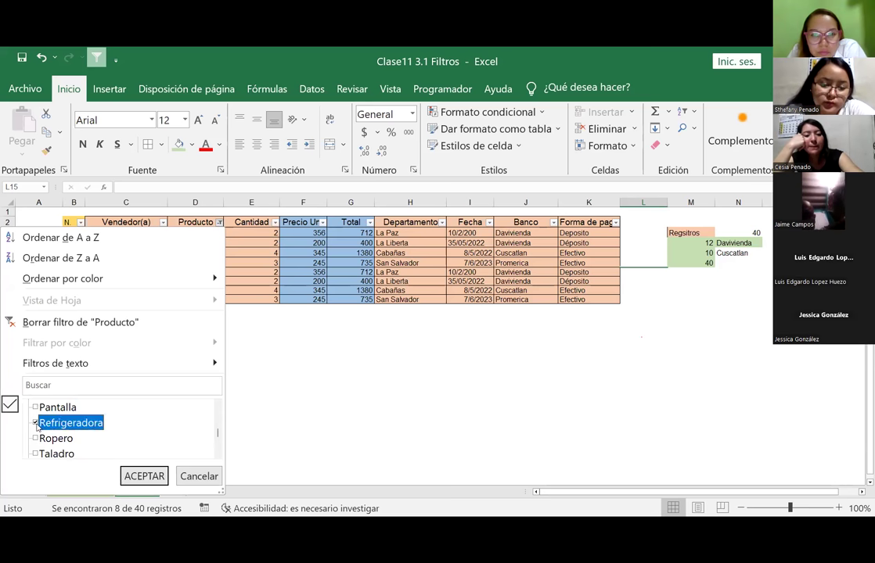
{"action": "left_click", "coordinate": [145, 476]}
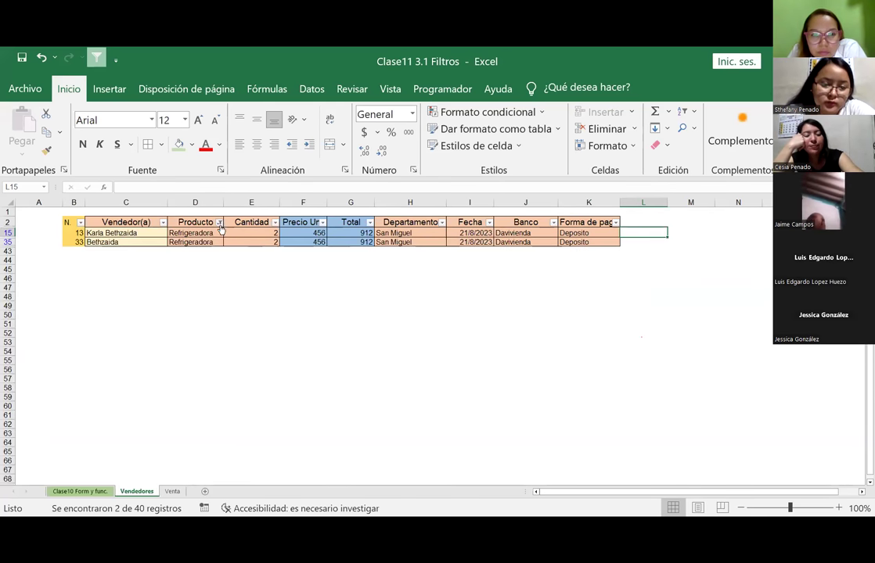
{"action": "left_click", "coordinate": [219, 222]}
{"action": "left_click_drag", "start_coordinate": [218, 407], "coordinate": [219, 442]}
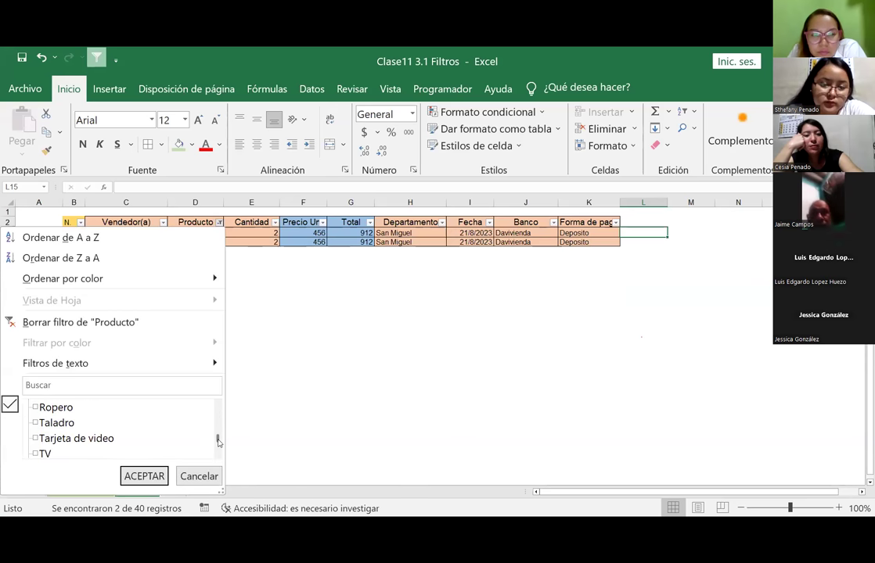
Step: Add TV to the Producto filter alongside Refrigeradora
{"action": "left_click", "coordinate": [35, 454]}
{"action": "left_click", "coordinate": [144, 476]}
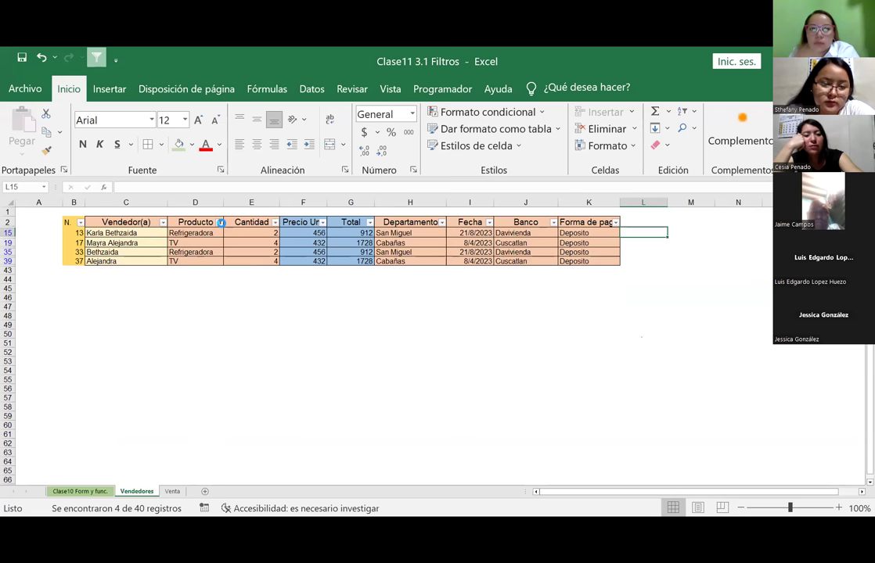
{"action": "left_click", "coordinate": [219, 222]}
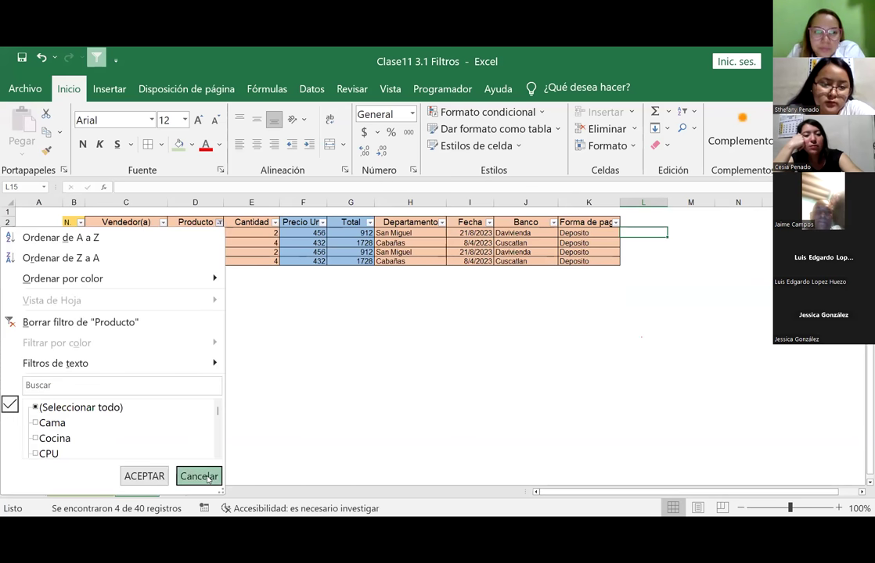
{"action": "left_click", "coordinate": [288, 307]}
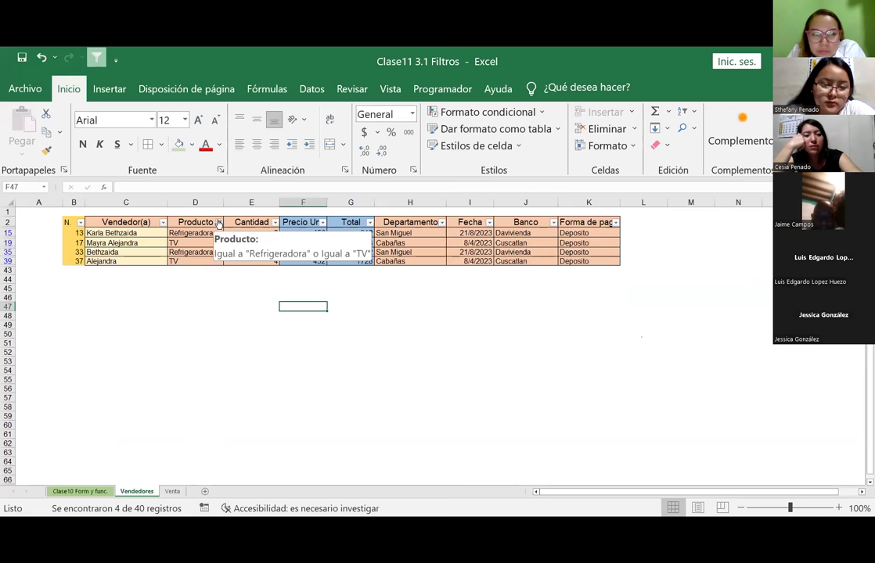
Step: Check CPU and uncheck Refrigeradora and TV in the Producto filter
{"action": "left_click", "coordinate": [219, 222]}
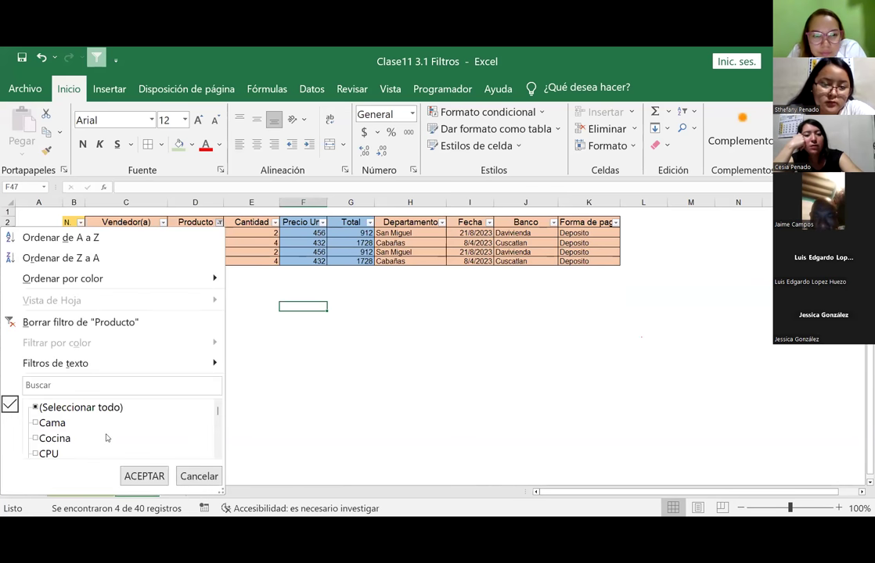
{"action": "left_click", "coordinate": [30, 452]}
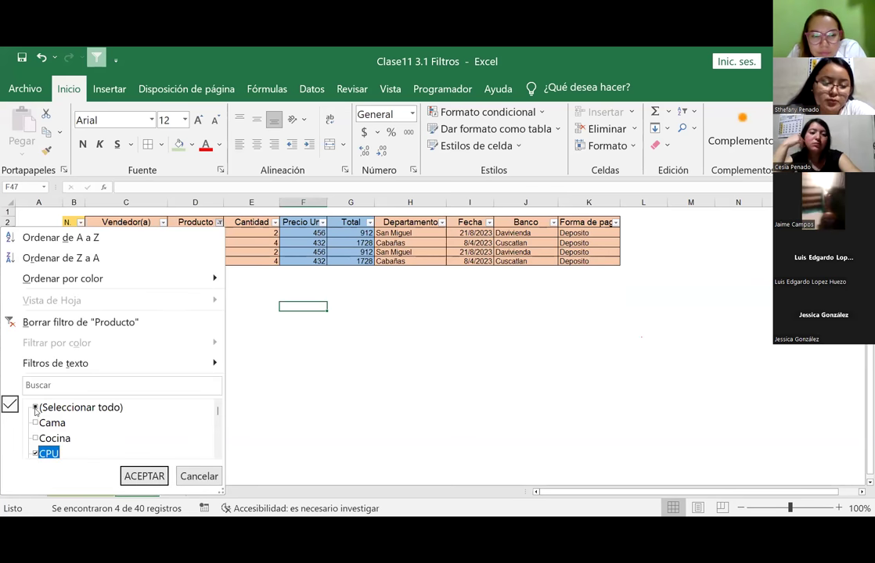
{"action": "scroll", "coordinate": [35, 407], "scroll_direction": "down", "scroll_amount": 1}
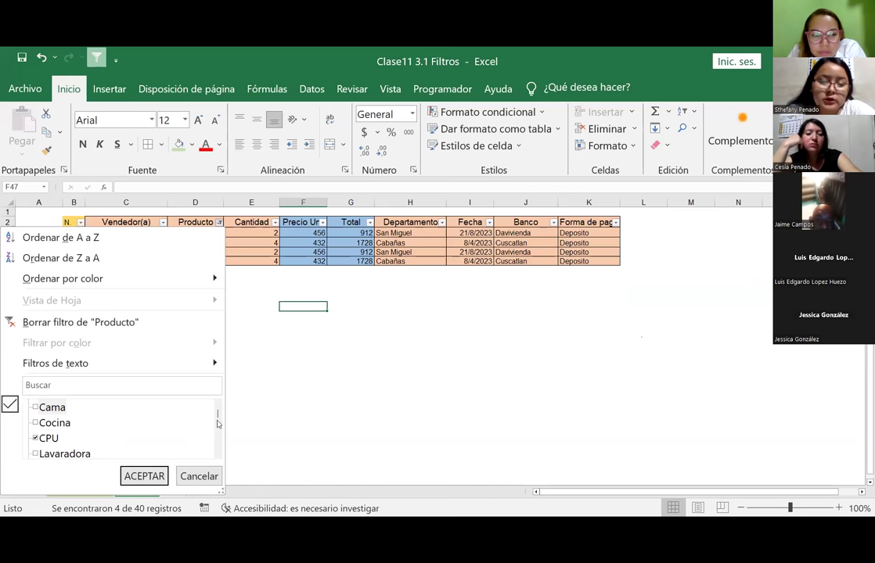
{"action": "left_click_drag", "start_coordinate": [218, 417], "coordinate": [224, 436]}
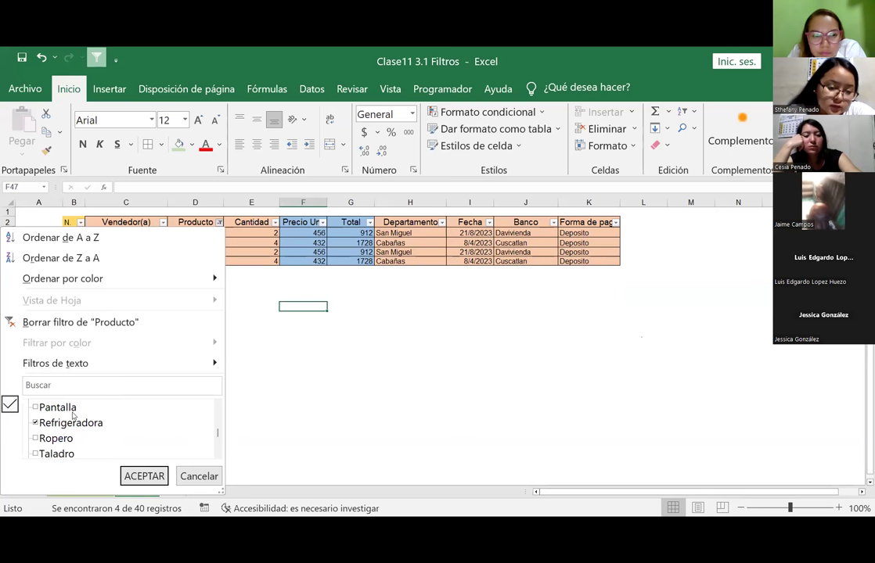
{"action": "left_click", "coordinate": [35, 424]}
{"action": "left_click", "coordinate": [218, 436]}
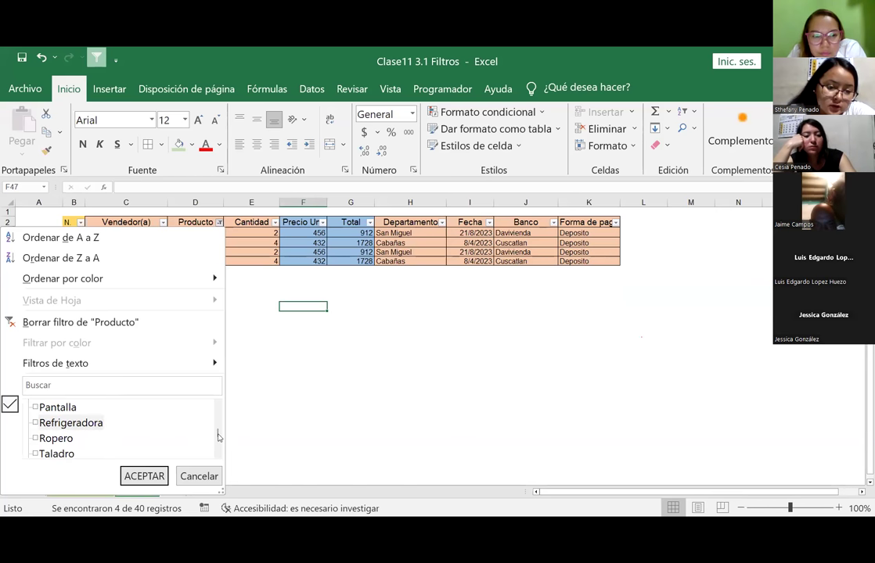
{"action": "left_click_drag", "start_coordinate": [219, 436], "coordinate": [217, 442]}
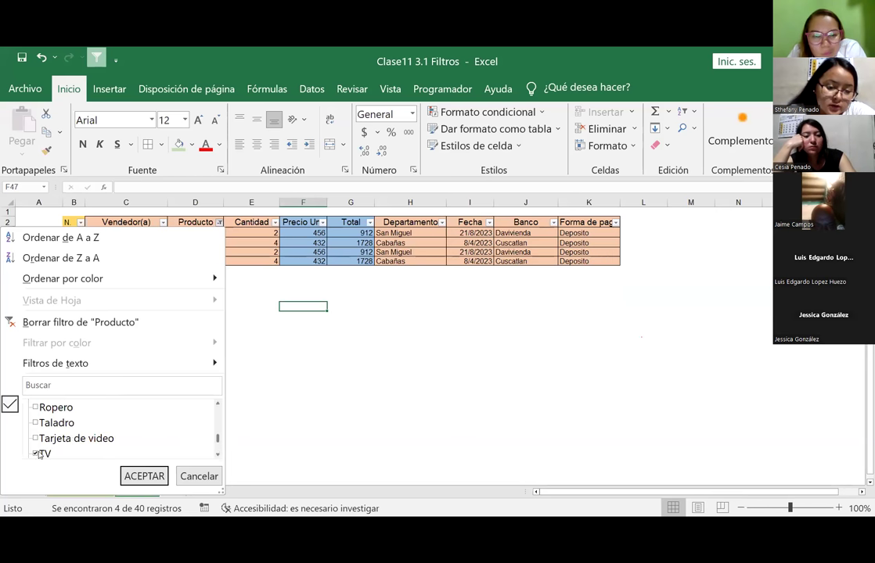
{"action": "scroll", "coordinate": [39, 454], "scroll_direction": "down", "scroll_amount": 1}
{"action": "left_click", "coordinate": [144, 476]}
Step: Apply the CPU filter, then check (Seleccionar todo) in Producto to show all 40 records
{"action": "left_click", "coordinate": [210, 381]}
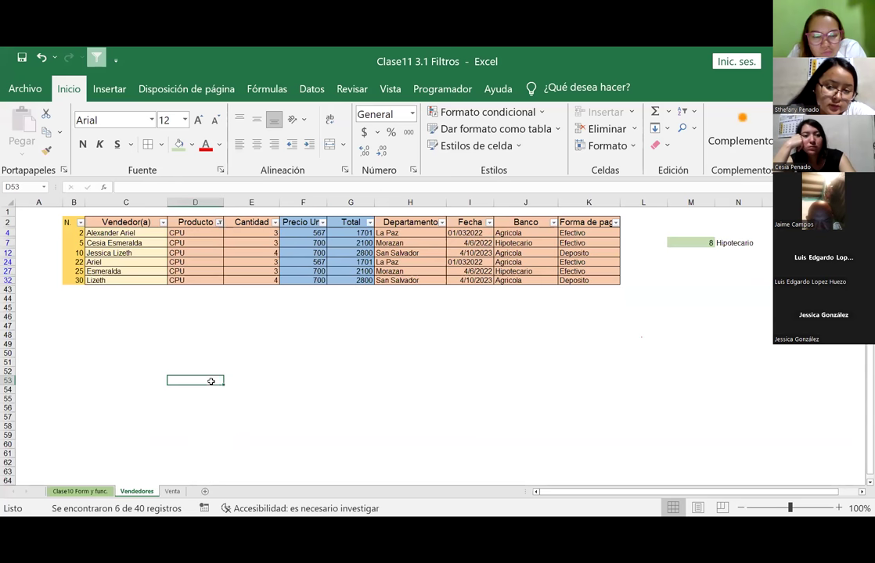
{"action": "left_click", "coordinate": [198, 232]}
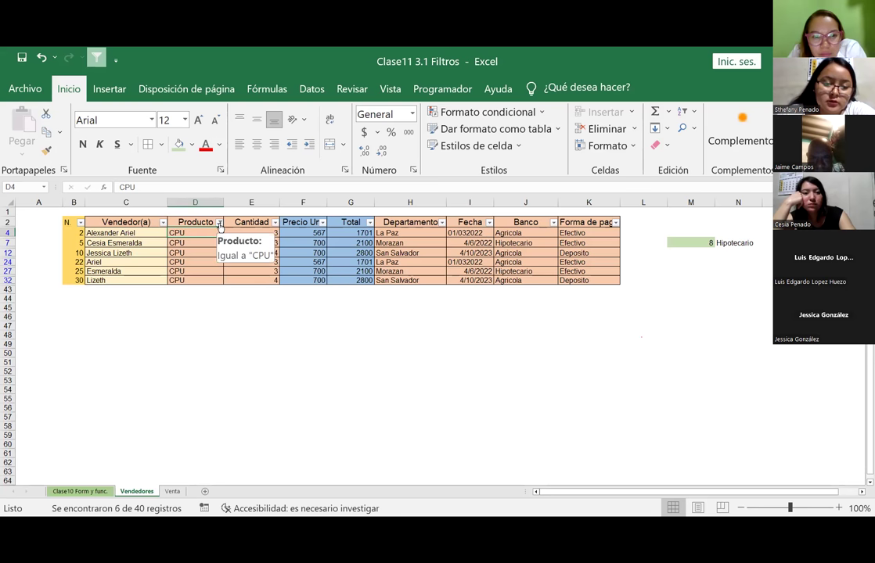
{"action": "left_click", "coordinate": [220, 223]}
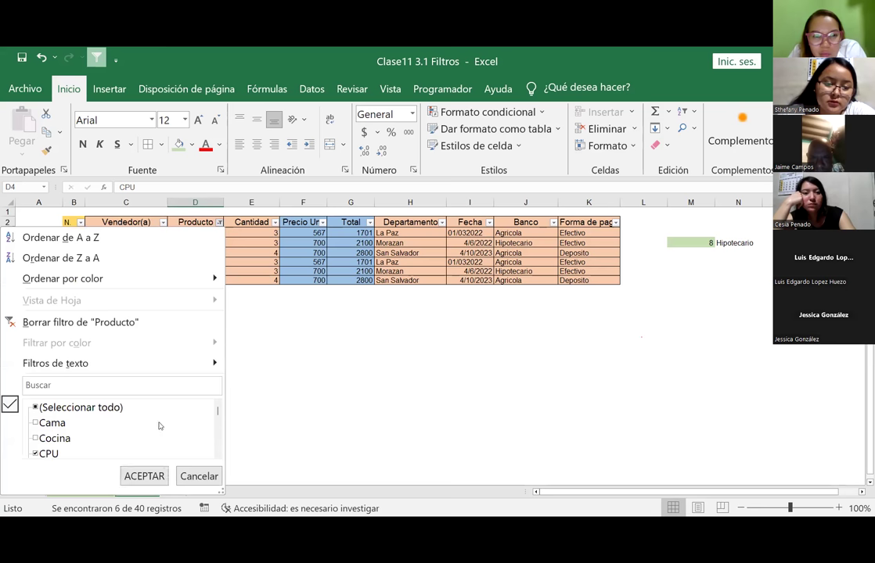
{"action": "left_click", "coordinate": [35, 406]}
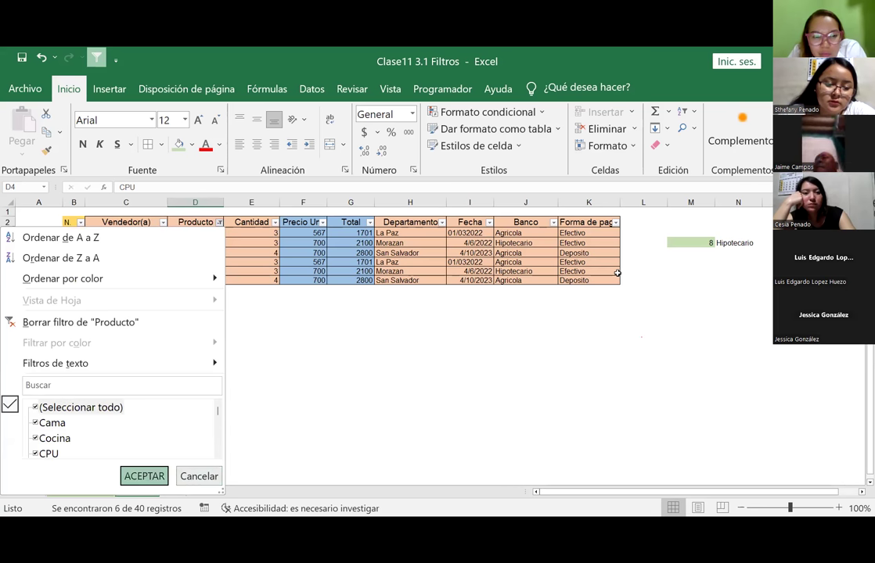
{"action": "key", "text": "Return"}
{"action": "left_click_drag", "start_coordinate": [469, 235], "coordinate": [481, 489]}
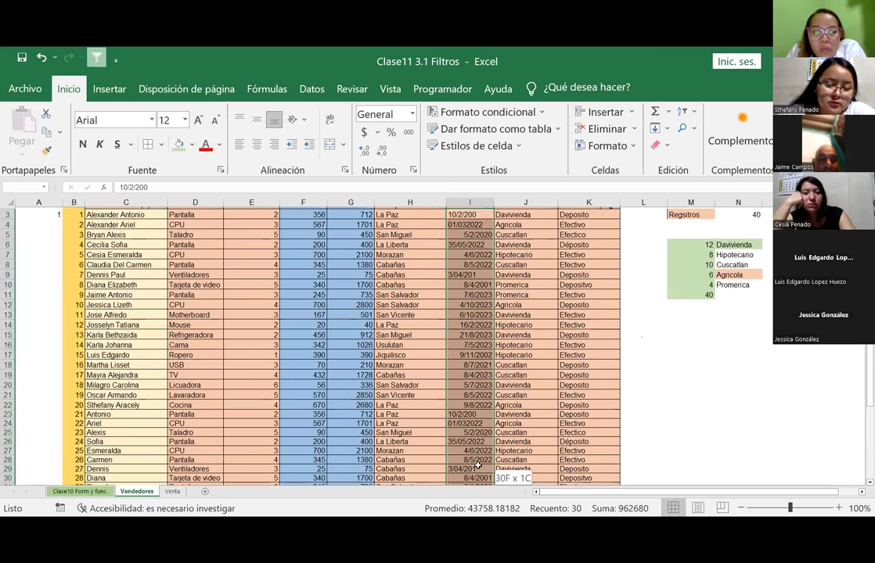
{"action": "left_click_drag", "start_coordinate": [478, 464], "coordinate": [478, 487]}
{"action": "left_click", "coordinate": [179, 144]}
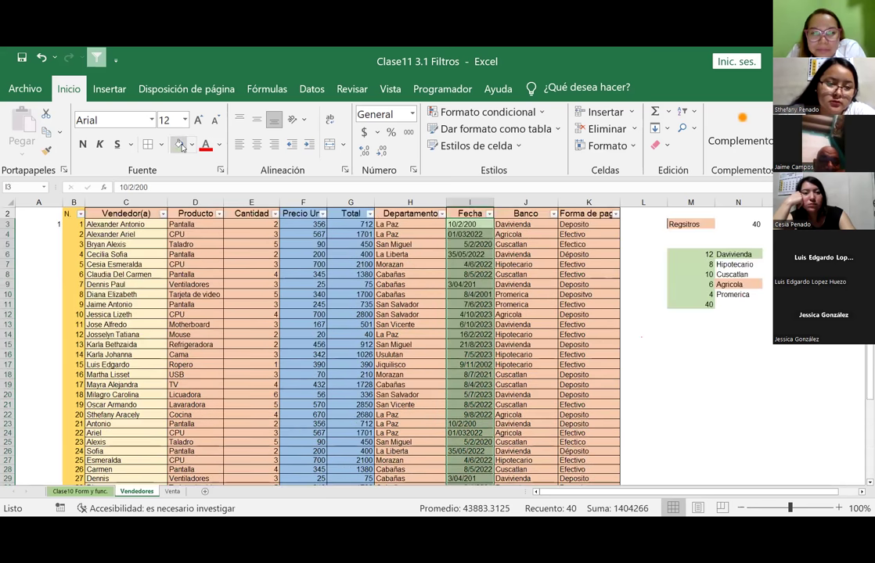
{"action": "scroll", "coordinate": [577, 231], "scroll_direction": "up", "scroll_amount": 1}
{"action": "left_click", "coordinate": [634, 272]}
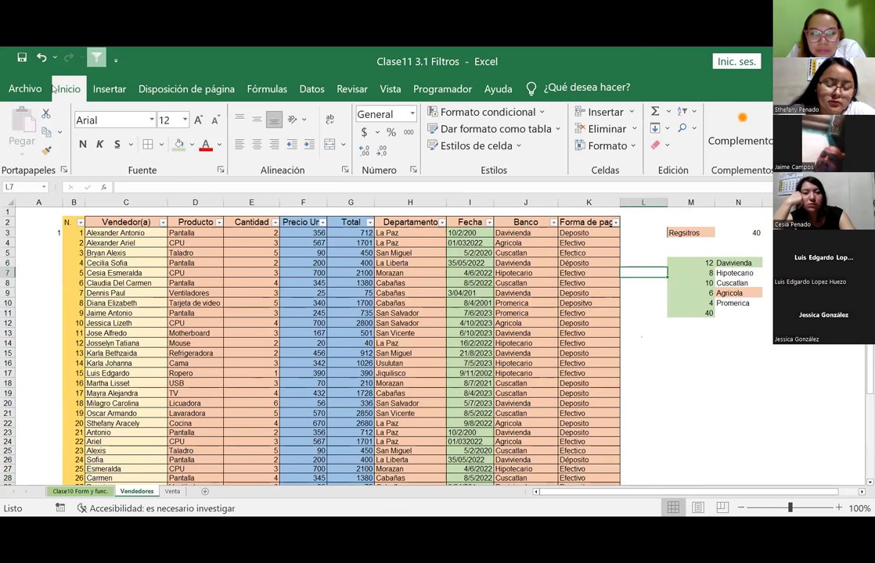
{"action": "left_click", "coordinate": [41, 57]}
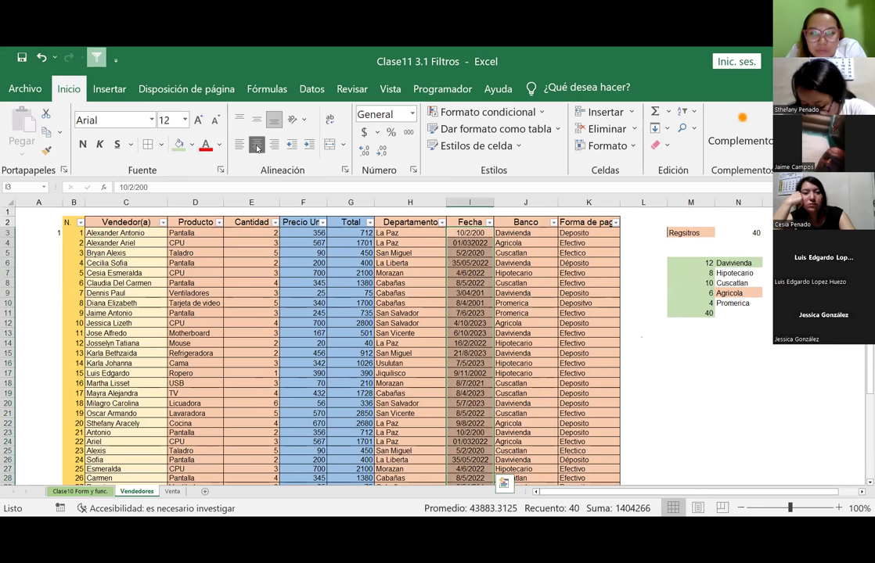
{"action": "left_click", "coordinate": [560, 253]}
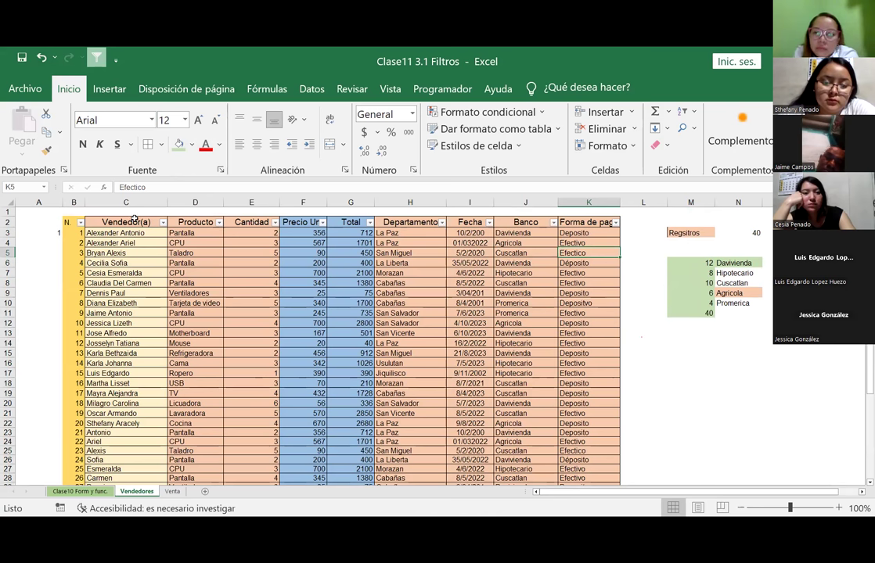
{"action": "left_click", "coordinate": [311, 233]}
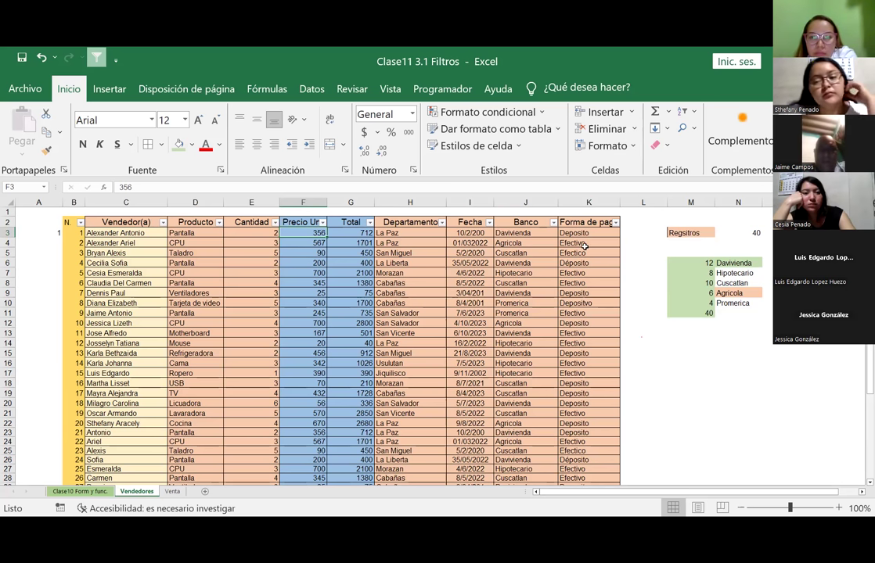
Step: Set the Departamento filter to Cabañas alone, showing 8 of 40 records
{"action": "left_click", "coordinate": [442, 222]}
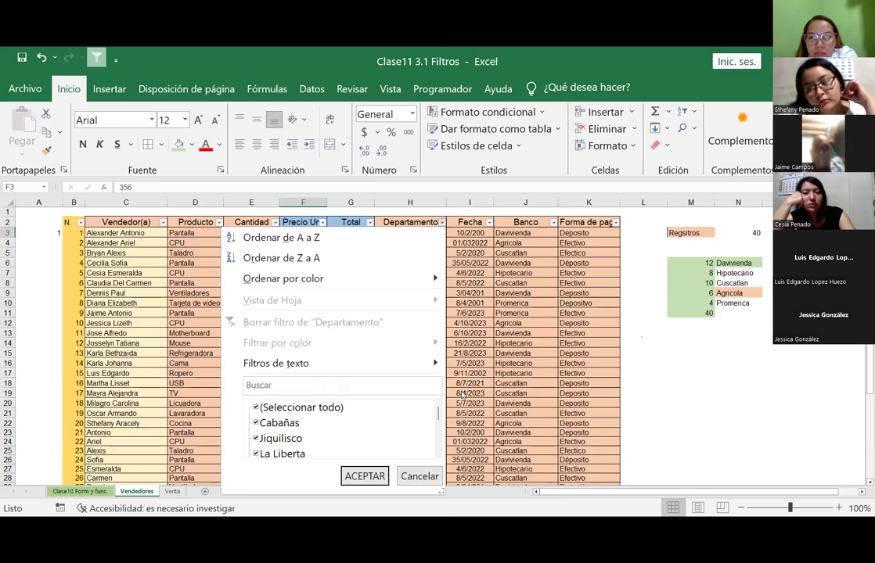
{"action": "left_click", "coordinate": [257, 407]}
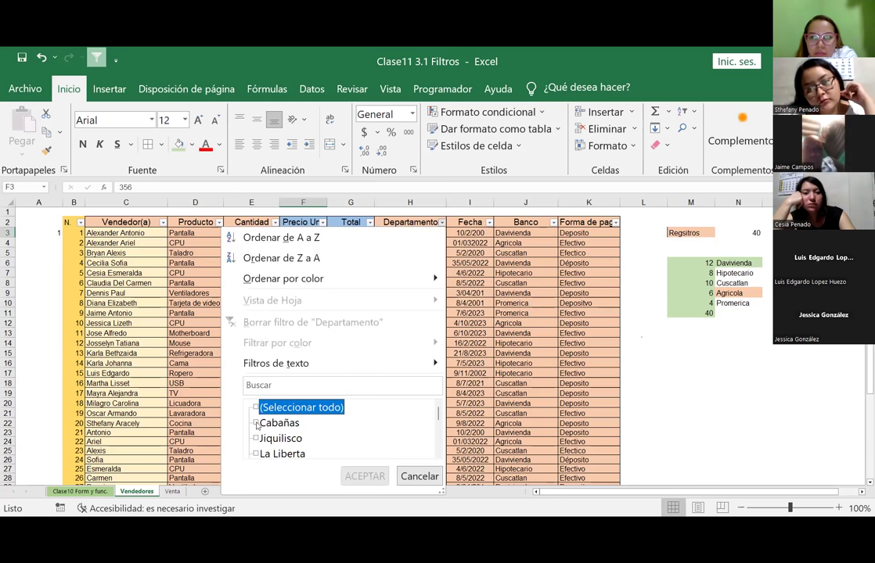
{"action": "left_click", "coordinate": [255, 422]}
{"action": "key", "text": "Return"}
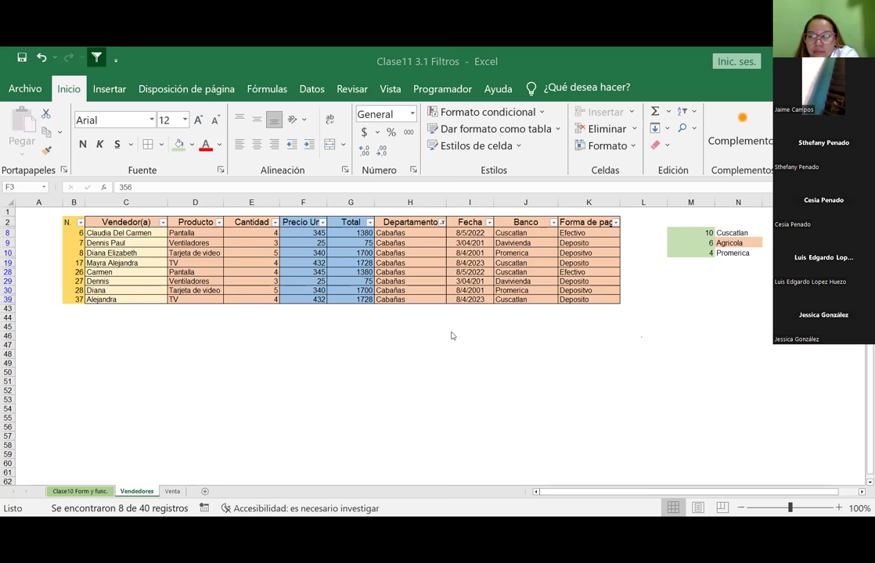
{"action": "left_click", "coordinate": [415, 234]}
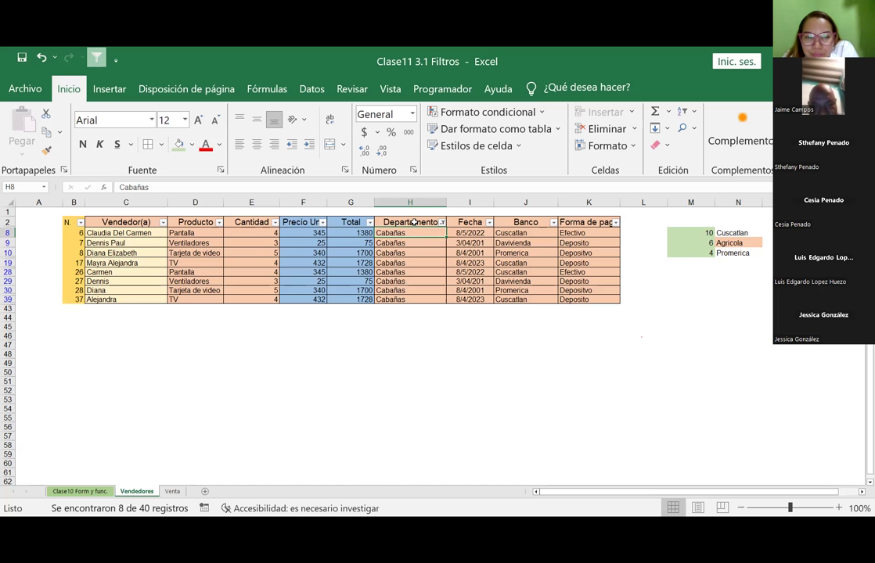
{"action": "left_click", "coordinate": [413, 223]}
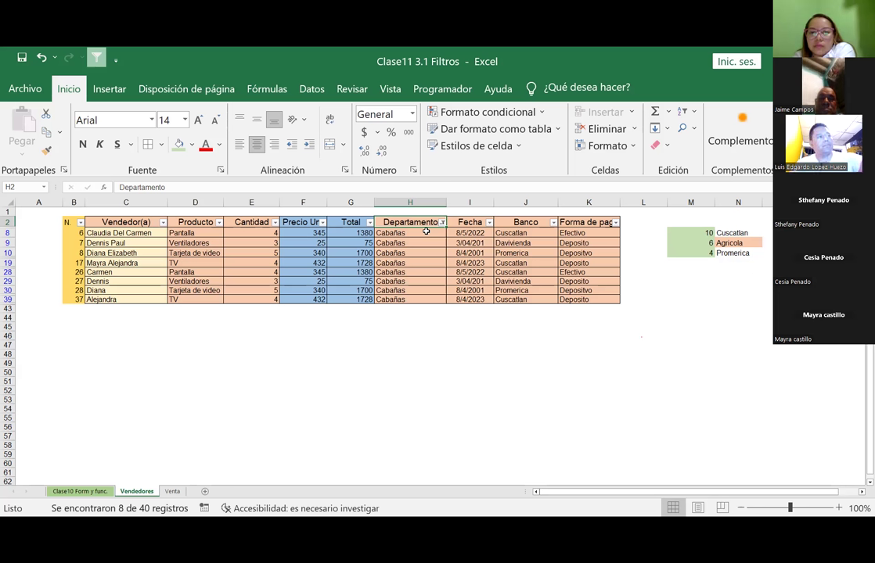
Step: Filter the Departamento column to show only Jiquilisco
{"action": "left_click", "coordinate": [442, 223]}
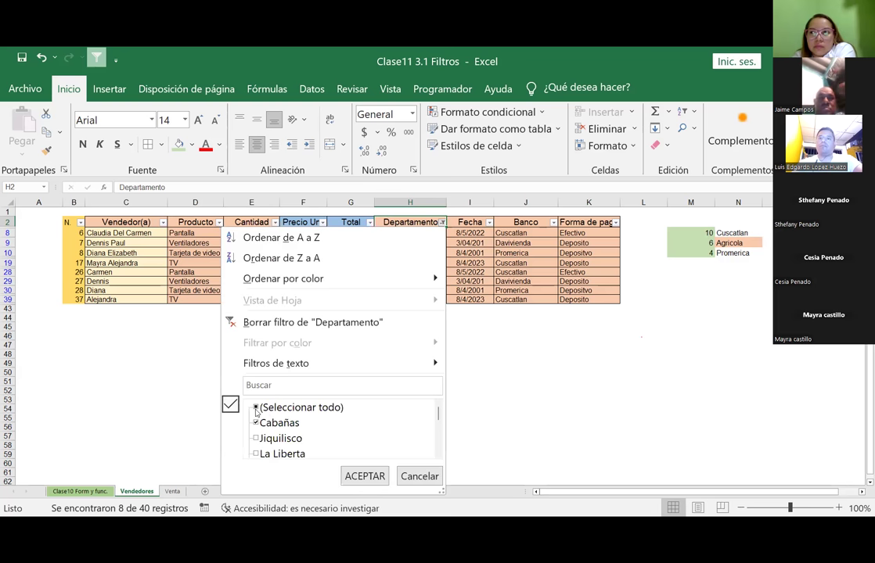
{"action": "left_click", "coordinate": [255, 408]}
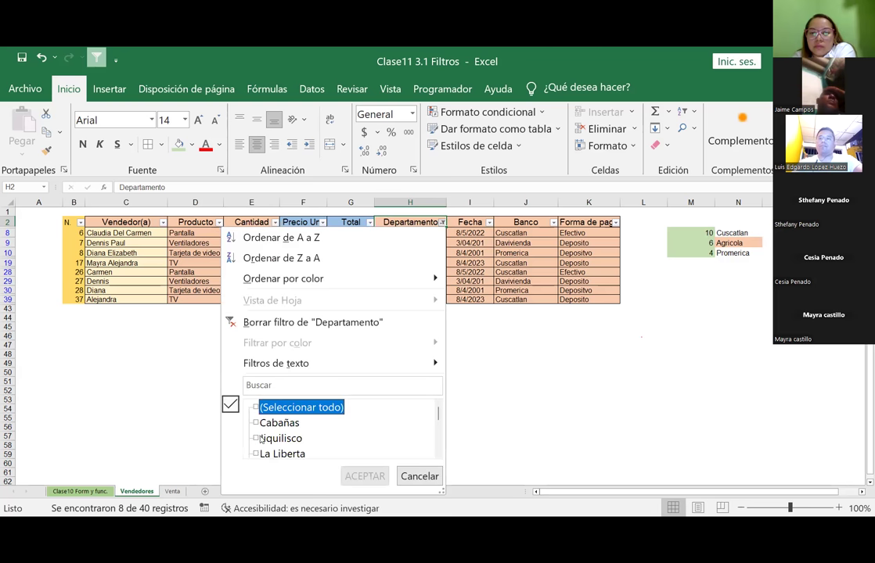
{"action": "left_click", "coordinate": [255, 438]}
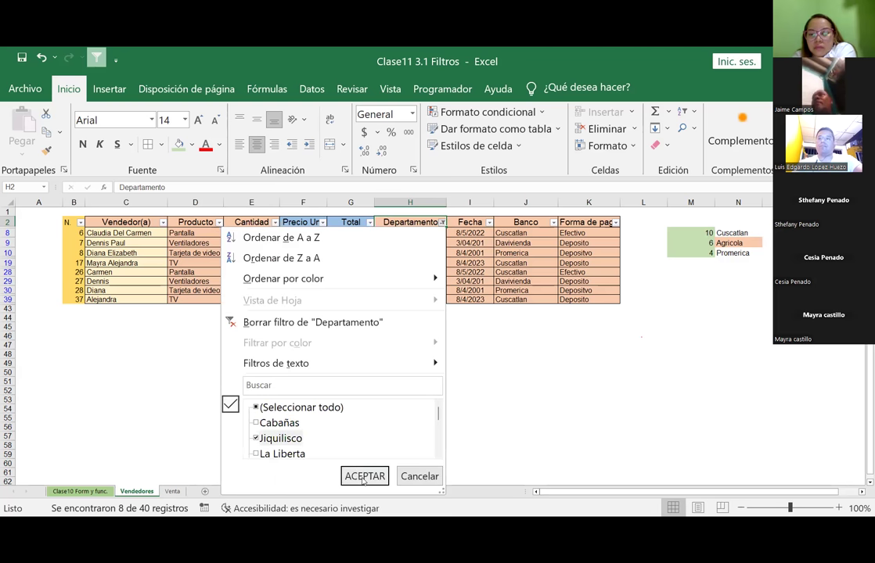
{"action": "left_click", "coordinate": [363, 476]}
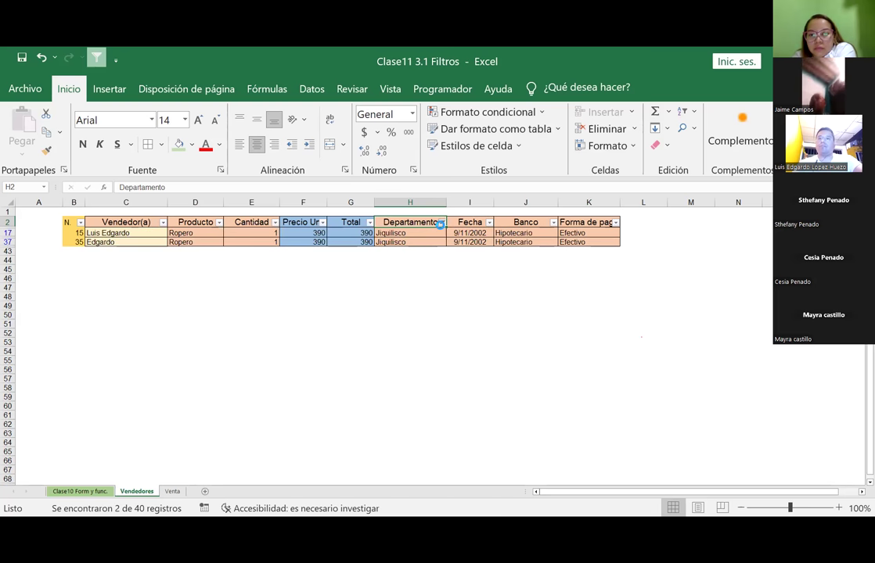
Step: Swap Jiquilisco for La Paz in the Departamento filter
{"action": "key", "text": "alt+Down"}
{"action": "left_click", "coordinate": [256, 408]}
{"action": "left_click", "coordinate": [256, 439]}
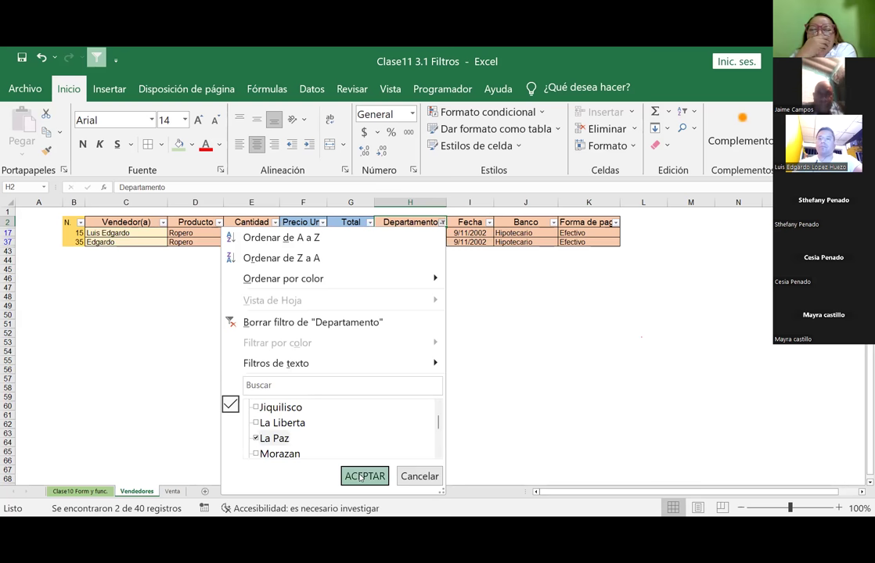
{"action": "key", "text": "Return"}
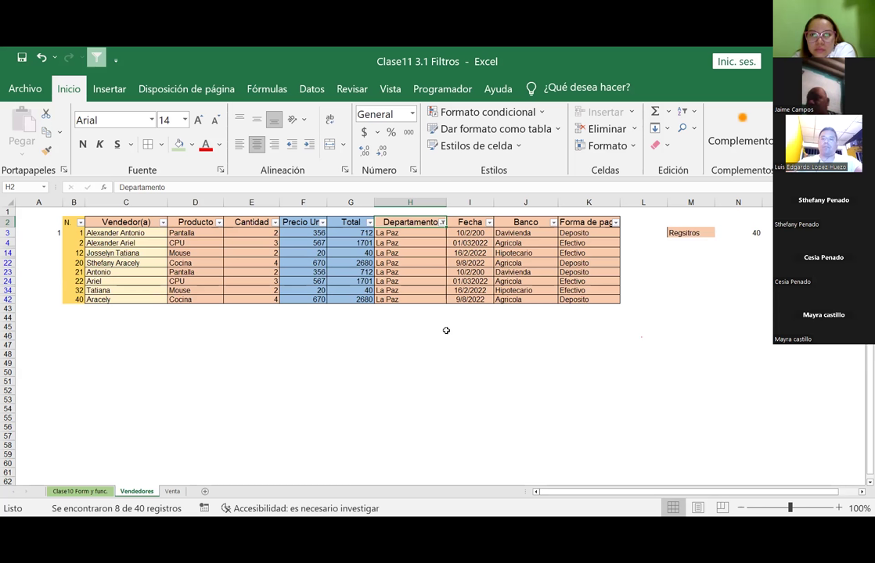
Step: Swap La Paz for San Miguel in the Departamento filter
{"action": "left_click", "coordinate": [442, 222]}
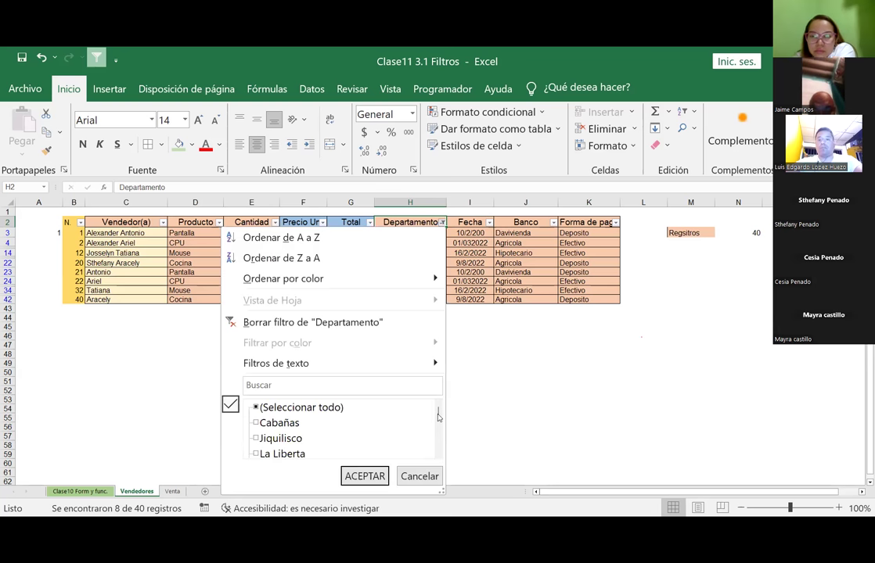
{"action": "scroll", "coordinate": [439, 417], "scroll_direction": "down", "scroll_amount": 1}
{"action": "scroll", "coordinate": [332, 452], "scroll_direction": "down", "scroll_amount": 1}
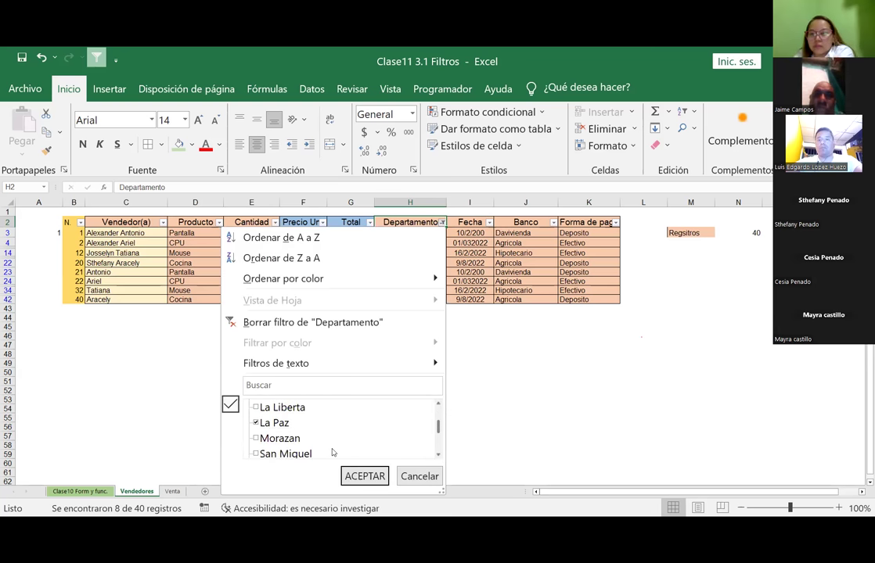
{"action": "scroll", "coordinate": [332, 452], "scroll_direction": "down", "scroll_amount": 1}
{"action": "scroll", "coordinate": [332, 452], "scroll_direction": "up", "scroll_amount": 1}
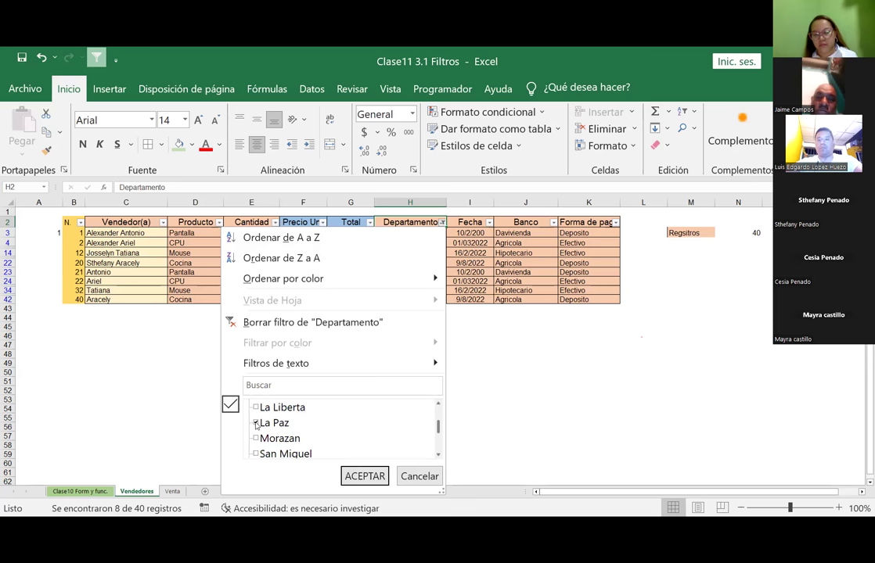
{"action": "left_click", "coordinate": [256, 424]}
{"action": "scroll", "coordinate": [255, 434], "scroll_direction": "down", "scroll_amount": 1}
{"action": "left_click", "coordinate": [255, 438]}
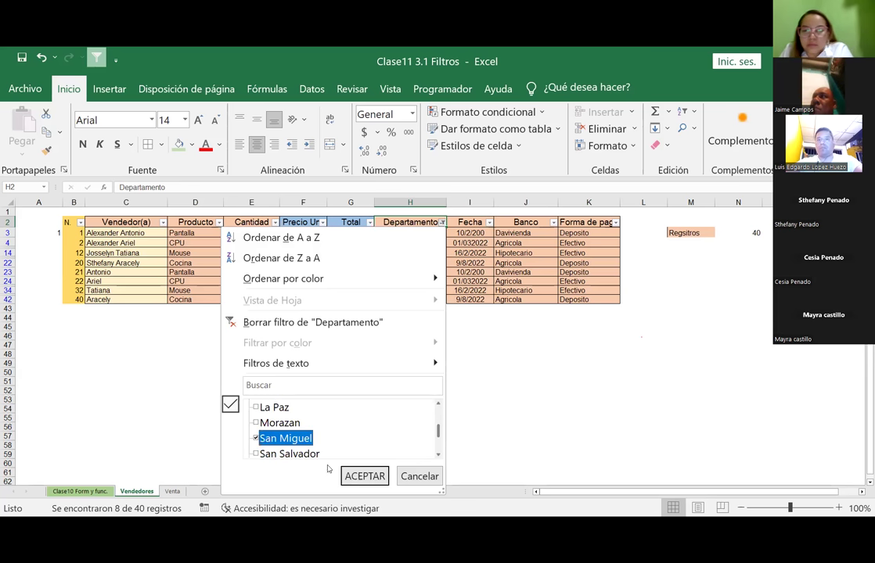
{"action": "key", "text": "Return"}
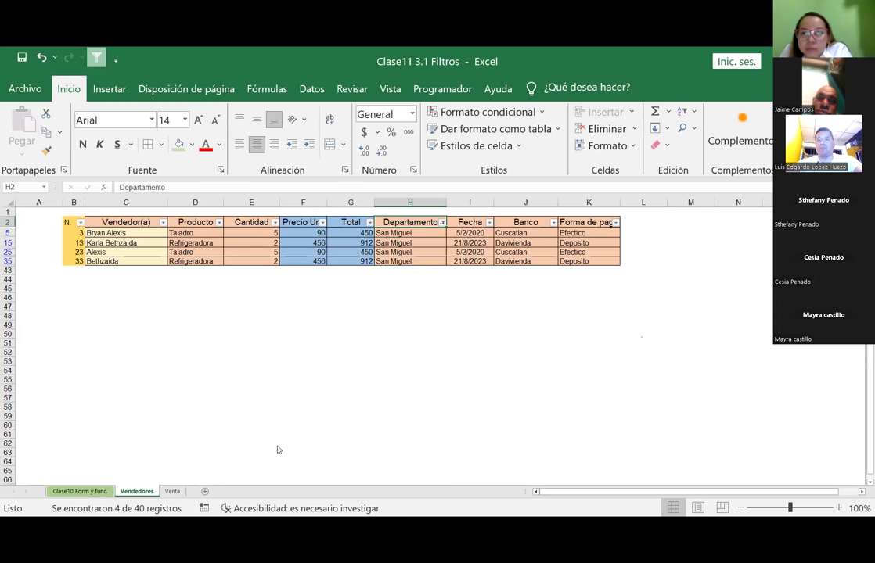
Step: Briefly add La Paz alongside San Miguel, then remove it so only San Miguel shows
{"action": "key", "text": "alt+Down"}
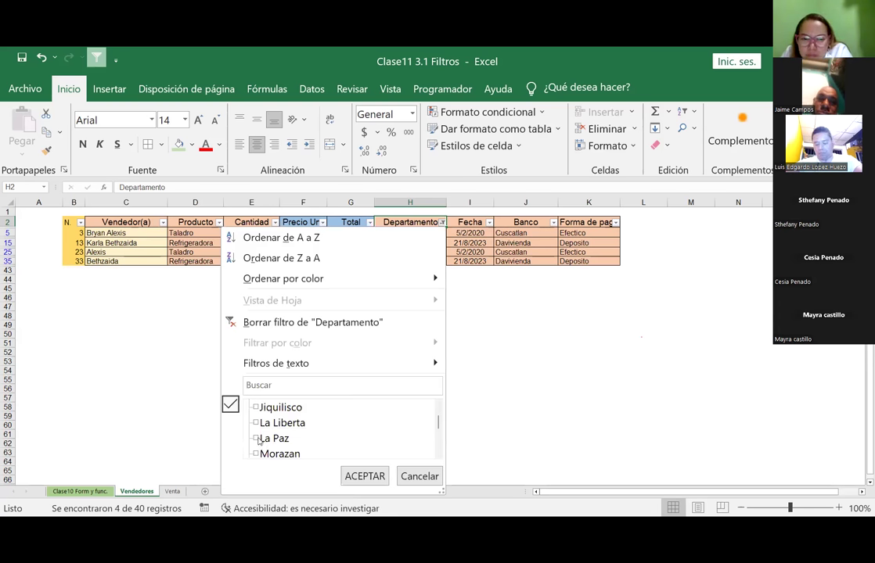
{"action": "left_click", "coordinate": [258, 439]}
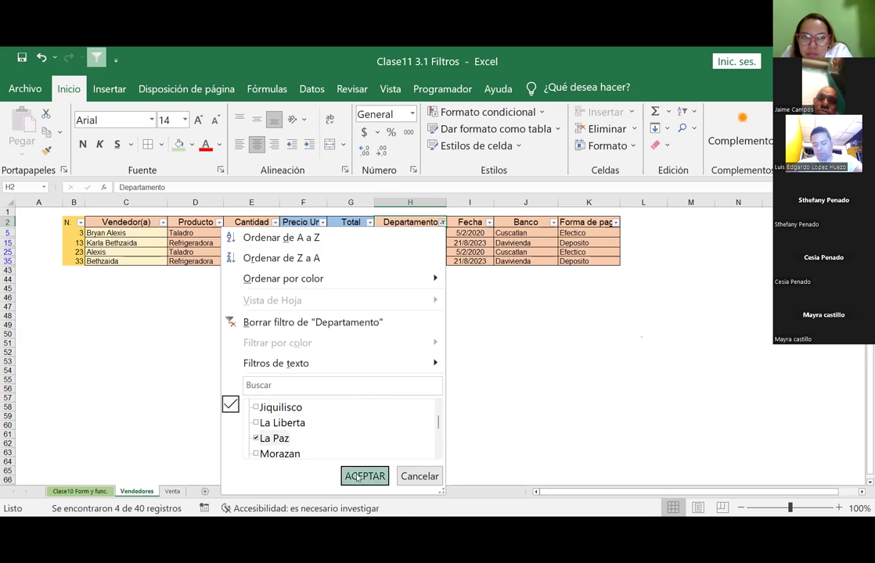
{"action": "left_click", "coordinate": [358, 476]}
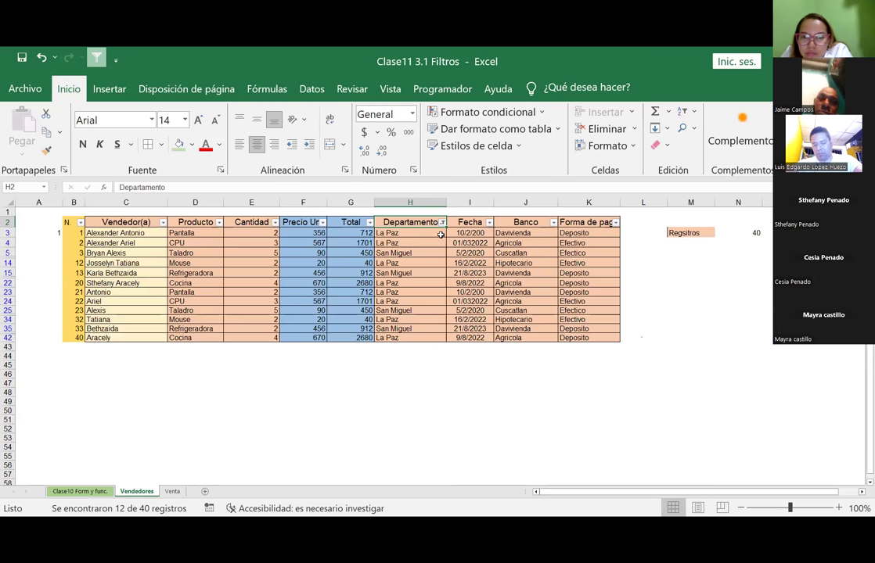
{"action": "key", "text": "alt+Down"}
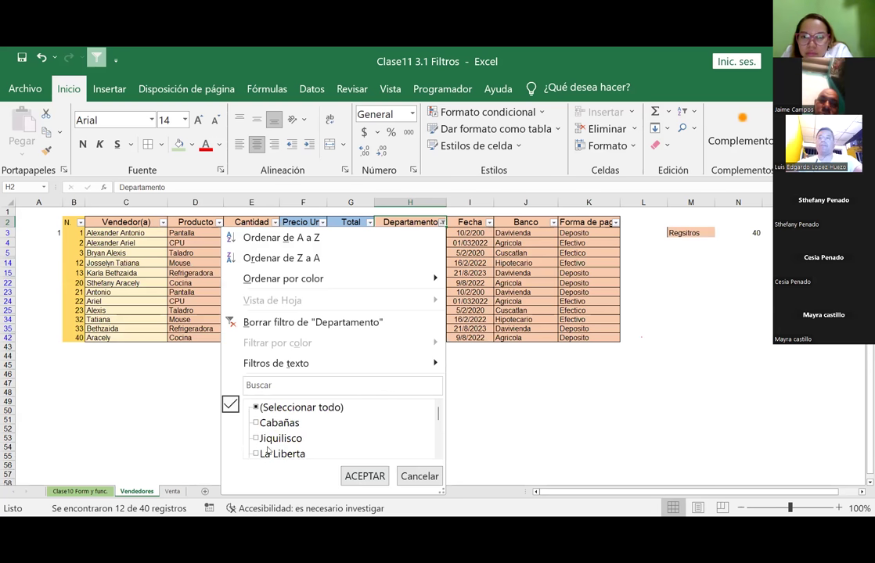
{"action": "left_click_drag", "start_coordinate": [439, 416], "coordinate": [440, 428]}
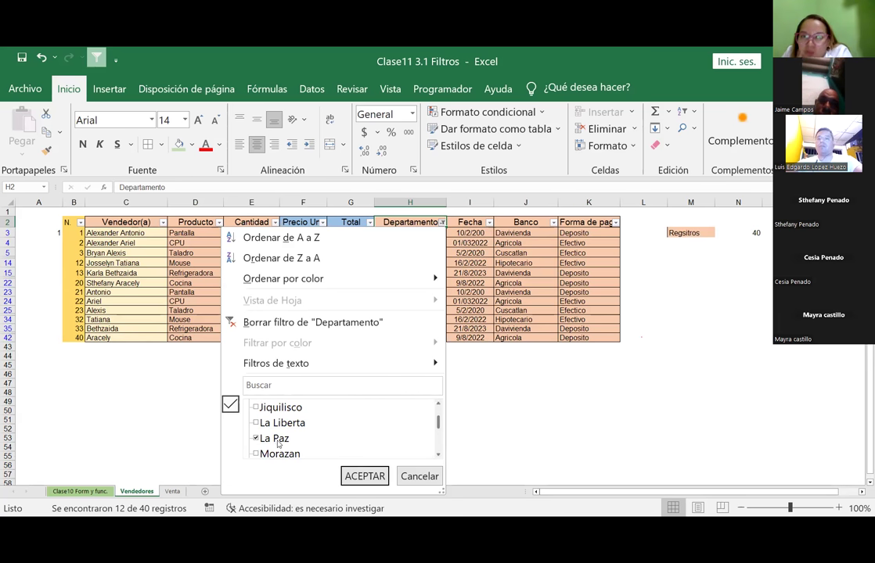
{"action": "key", "text": "Tab"}
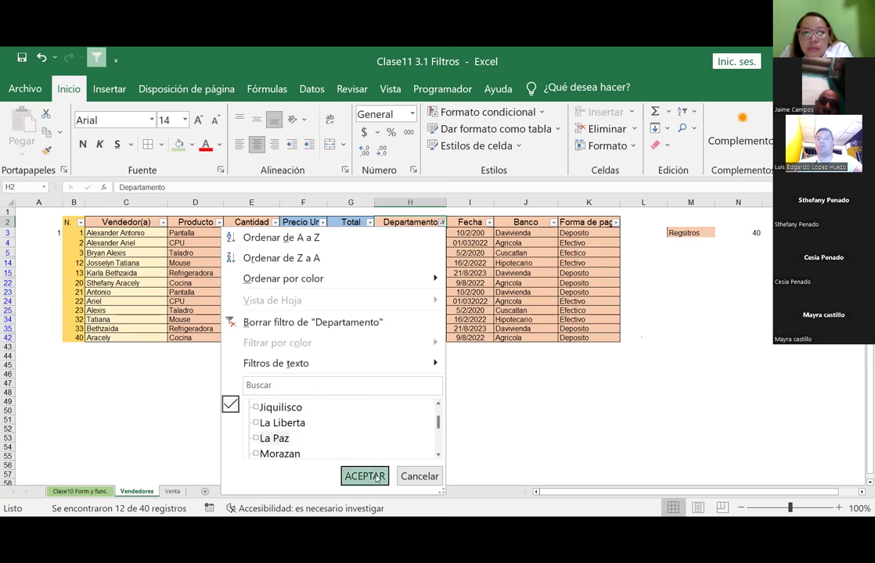
{"action": "left_click", "coordinate": [365, 476]}
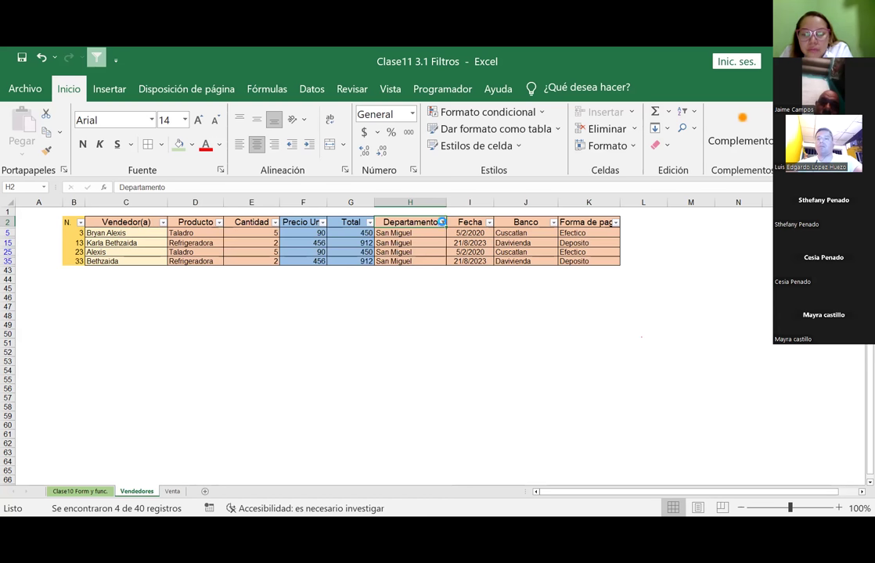
Step: Replace San Miguel with San Salvador in the Departamento filter, showing 6 of 40 records
{"action": "key", "text": "alt+Down"}
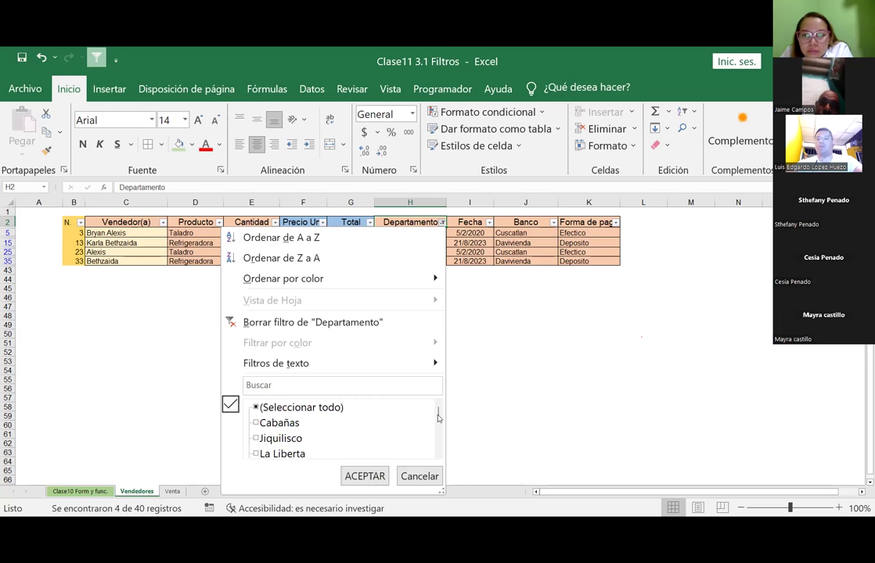
{"action": "left_click_drag", "start_coordinate": [438, 417], "coordinate": [438, 436]}
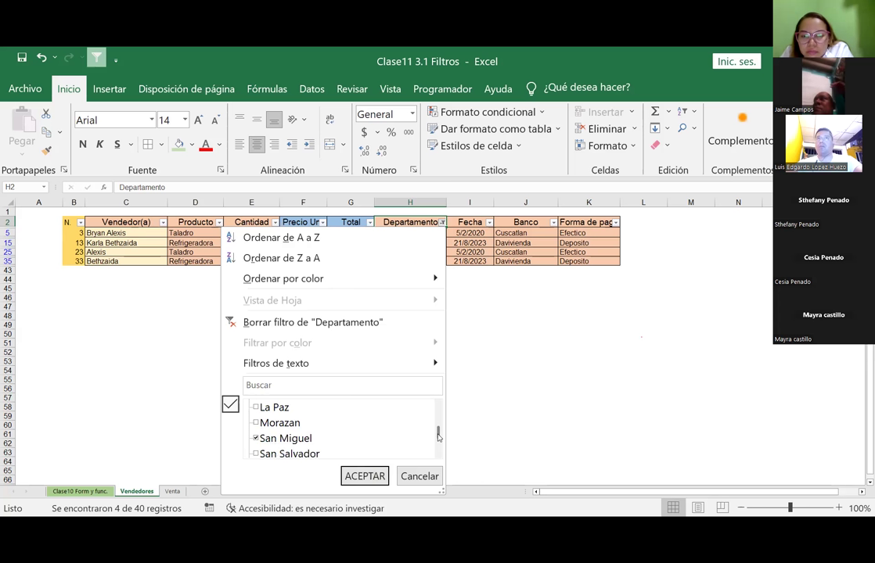
{"action": "left_click", "coordinate": [258, 439]}
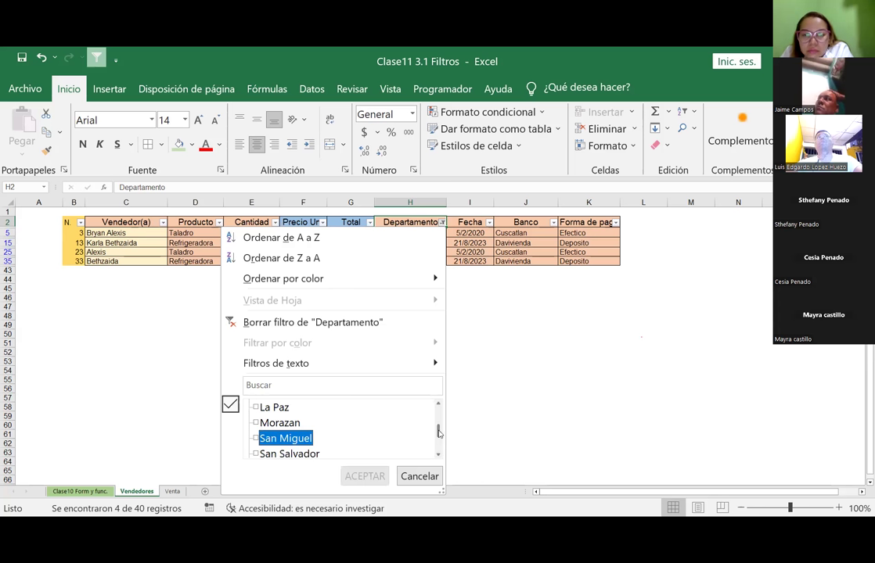
{"action": "scroll", "coordinate": [439, 433], "scroll_direction": "down", "scroll_amount": 1}
{"action": "left_click", "coordinate": [264, 440]}
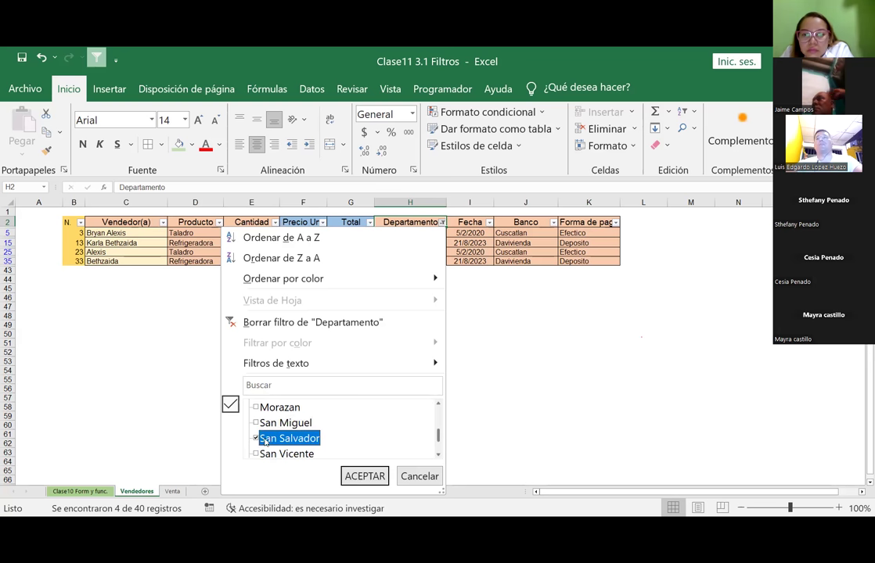
{"action": "left_click", "coordinate": [365, 476]}
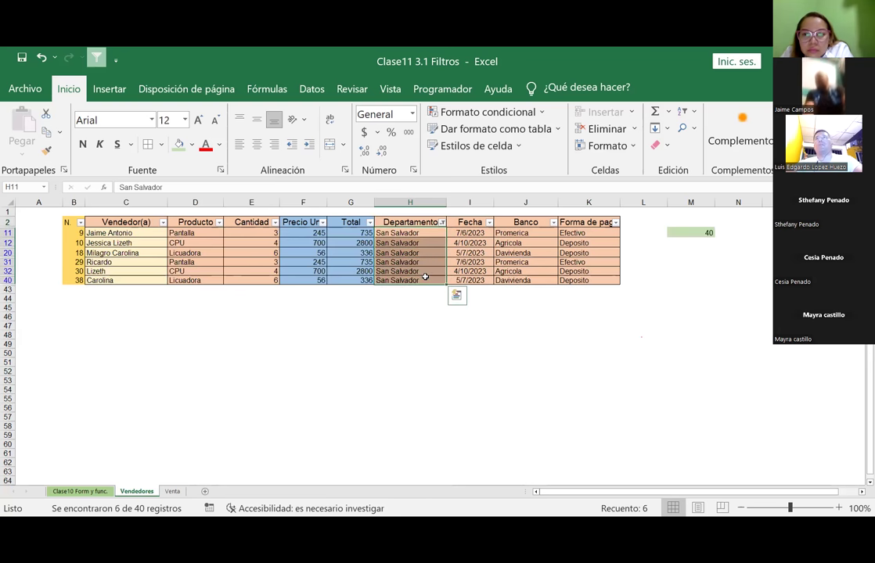
{"action": "left_click", "coordinate": [365, 344]}
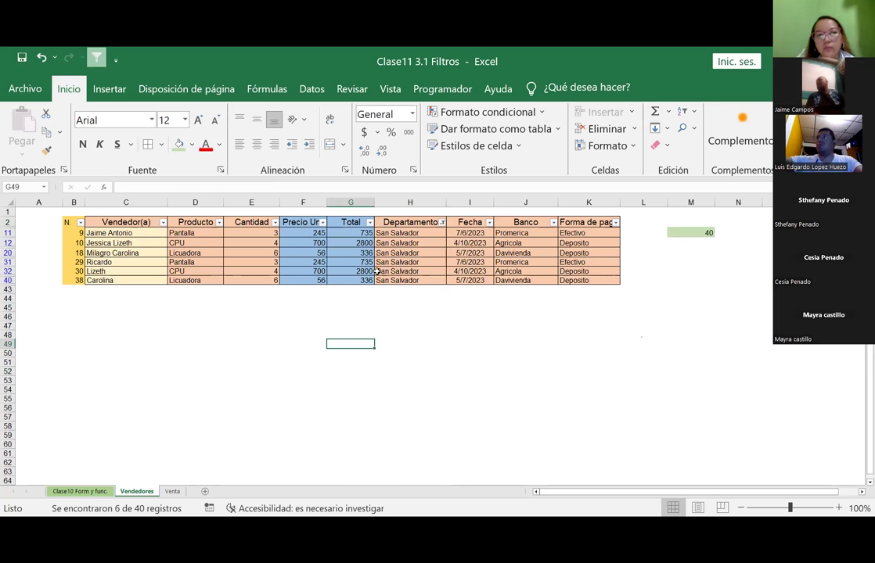
{"action": "left_click", "coordinate": [442, 222]}
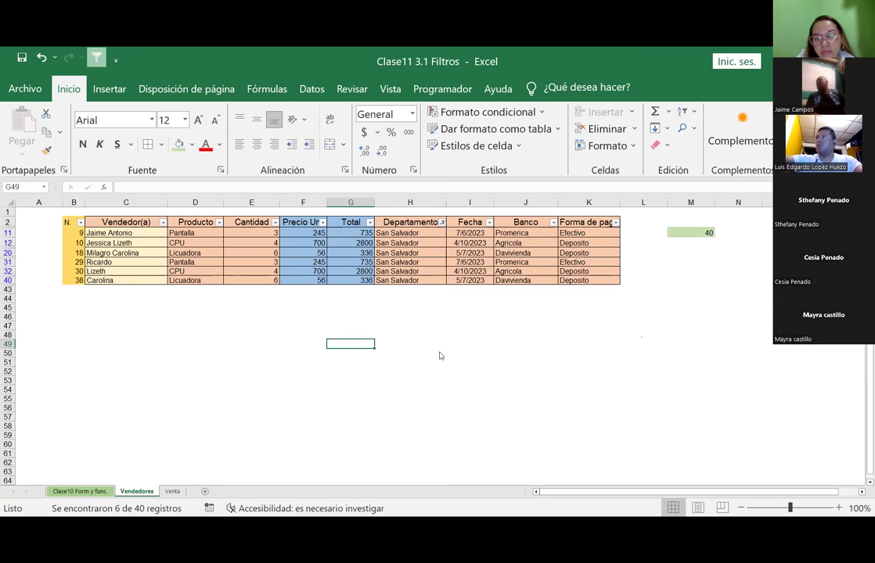
Step: Swap San Salvador for San Vicente in the Departamento filter
{"action": "scroll", "coordinate": [439, 417], "scroll_direction": "down", "scroll_amount": 1}
{"action": "scroll", "coordinate": [439, 426], "scroll_direction": "down", "scroll_amount": 2}
{"action": "scroll", "coordinate": [438, 440], "scroll_direction": "down", "scroll_amount": 2}
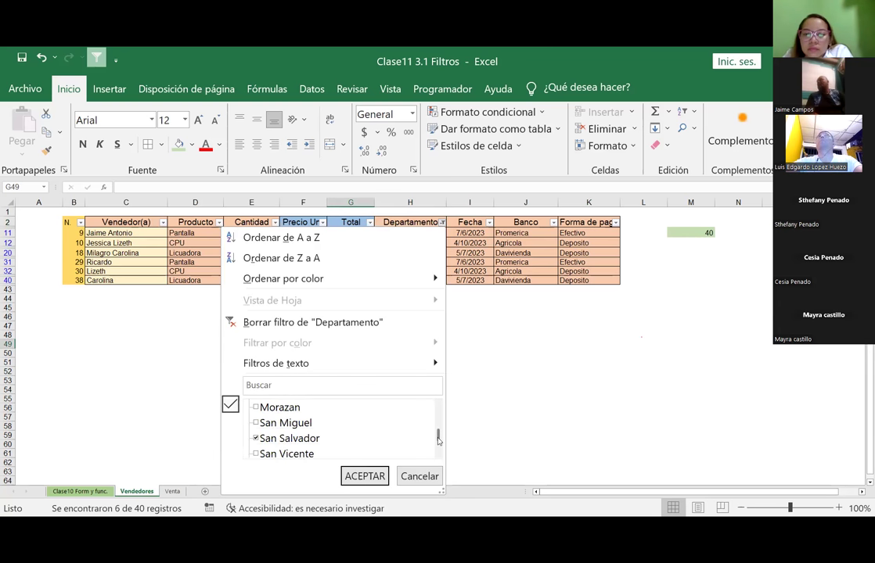
{"action": "left_click", "coordinate": [262, 440]}
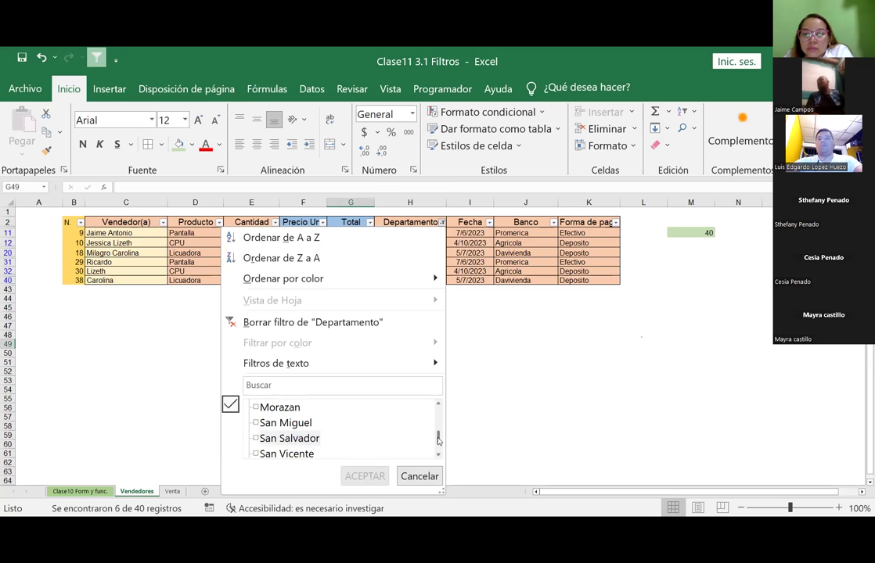
{"action": "scroll", "coordinate": [438, 440], "scroll_direction": "down", "scroll_amount": 1}
{"action": "left_click", "coordinate": [257, 438]}
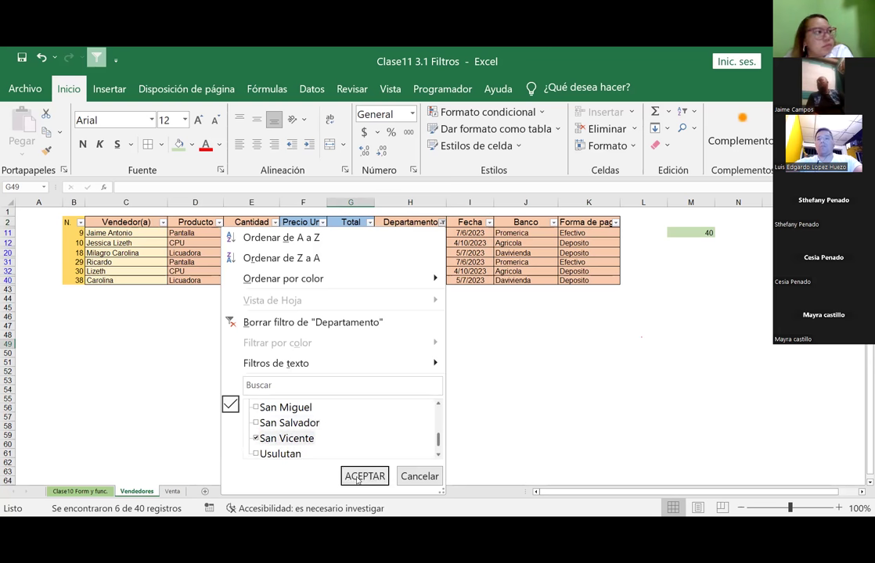
{"action": "key", "text": "Return"}
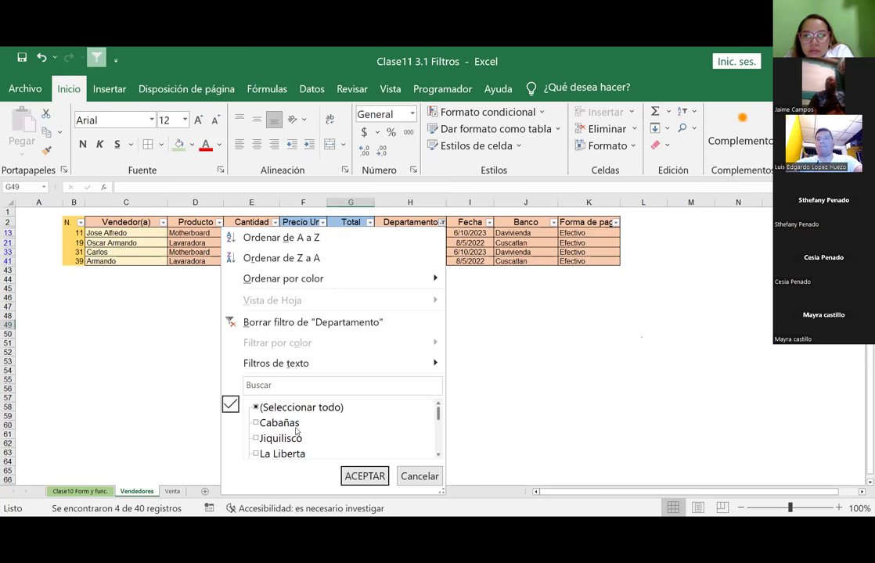
Step: Narrow the Departamento filter to Usulutan only, showing 2 of 40 records
{"action": "left_click", "coordinate": [257, 407]}
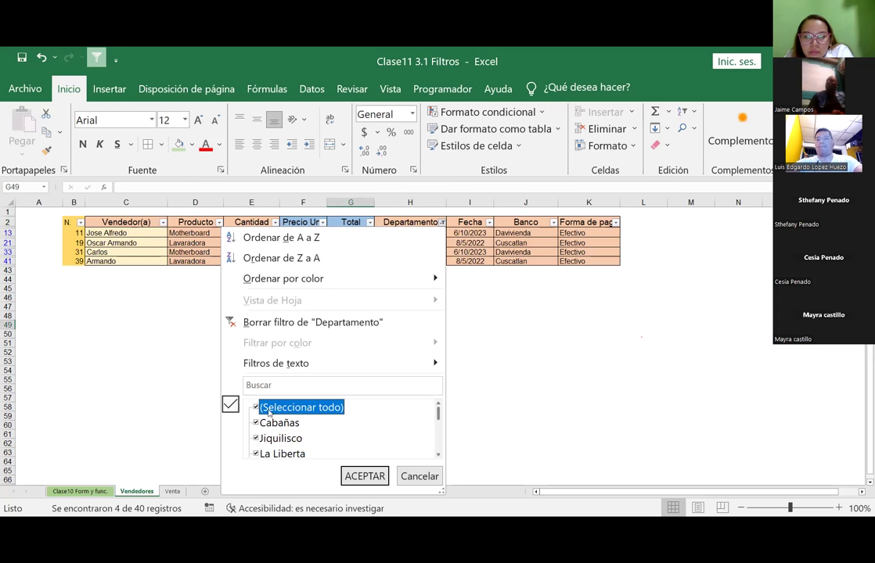
{"action": "left_click", "coordinate": [256, 408]}
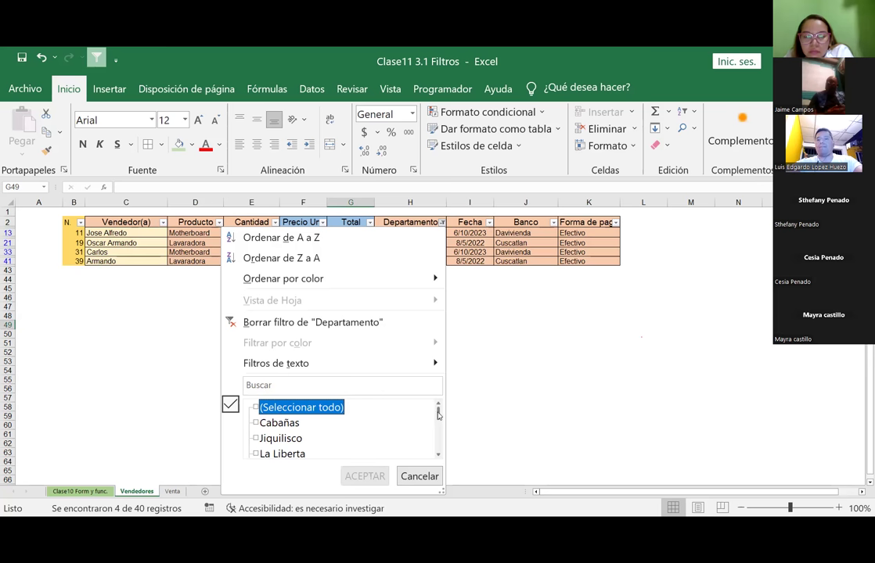
{"action": "left_click_drag", "start_coordinate": [438, 414], "coordinate": [439, 448]}
{"action": "left_click", "coordinate": [256, 439]}
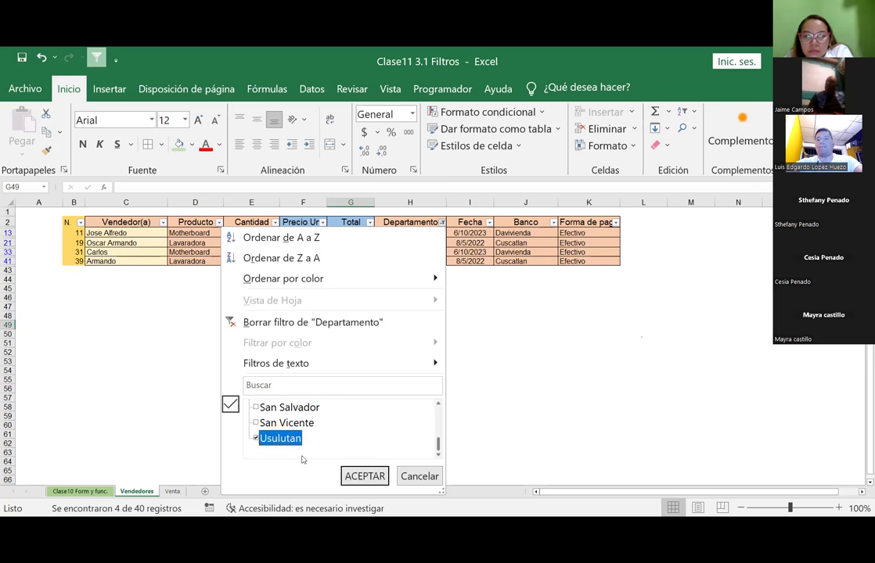
{"action": "key", "text": "Return"}
{"action": "left_click", "coordinate": [513, 295]}
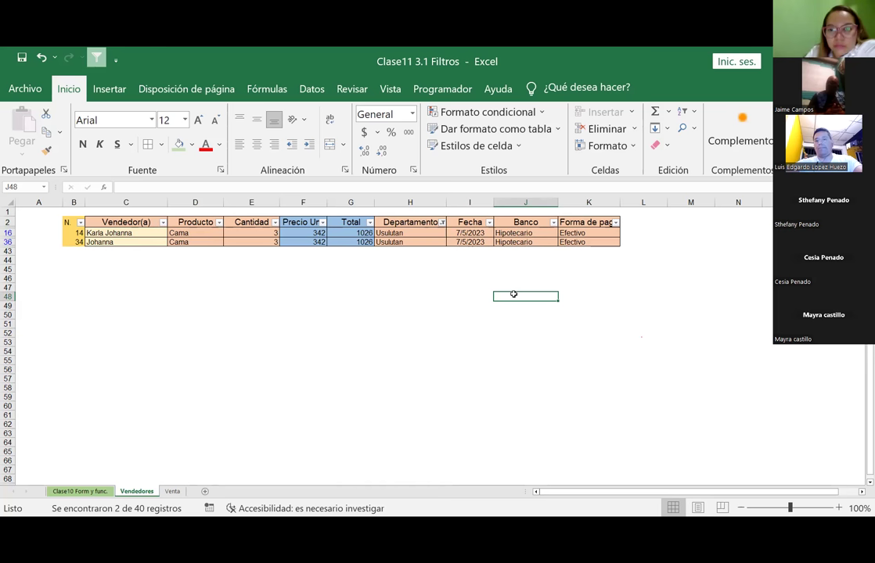
{"action": "left_click", "coordinate": [442, 222]}
Step: Clear the Departamento filter so all 40 records show again
{"action": "left_click", "coordinate": [302, 408]}
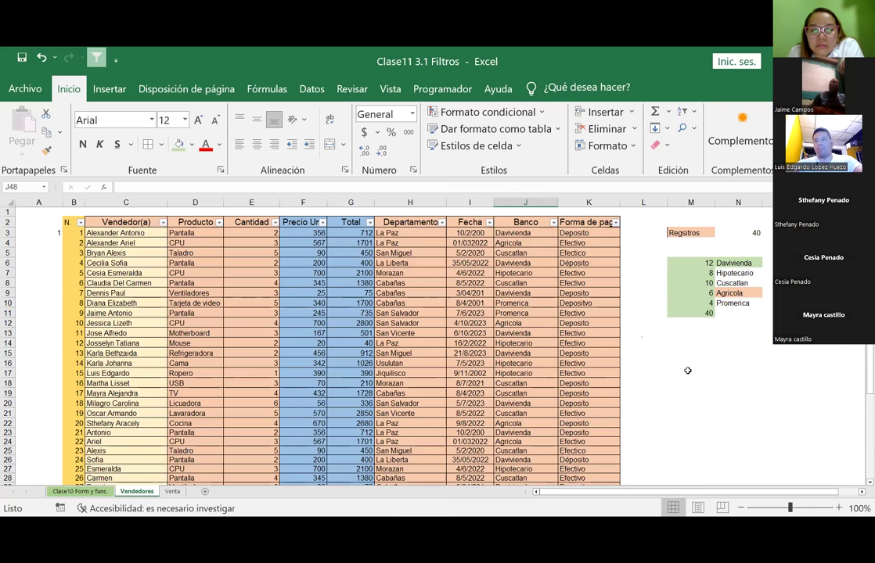
{"action": "scroll", "coordinate": [699, 388], "scroll_direction": "down", "scroll_amount": 1}
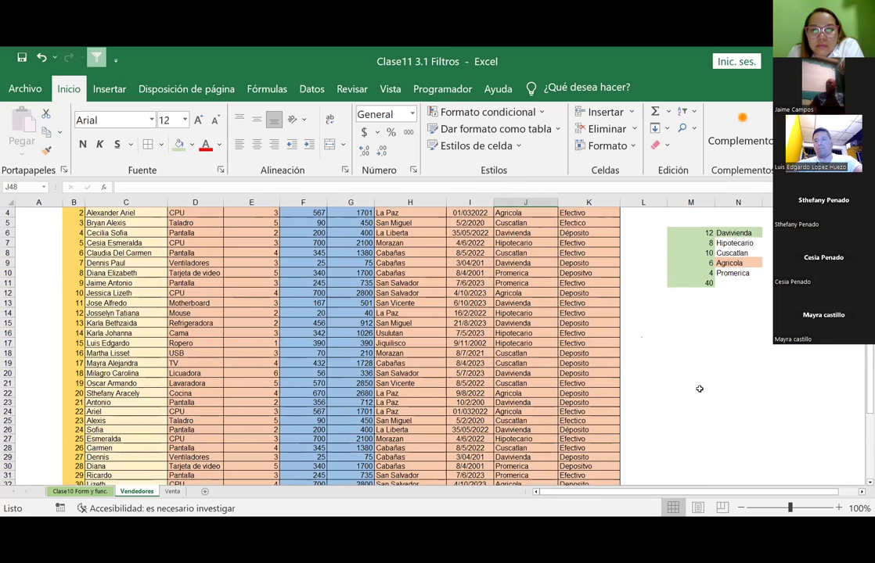
{"action": "scroll", "coordinate": [141, 363], "scroll_direction": "down", "scroll_amount": 2}
{"action": "scroll", "coordinate": [485, 378], "scroll_direction": "down", "scroll_amount": 2}
{"action": "scroll", "coordinate": [630, 378], "scroll_direction": "down", "scroll_amount": 3}
{"action": "scroll", "coordinate": [644, 378], "scroll_direction": "up", "scroll_amount": 3}
{"action": "scroll", "coordinate": [644, 379], "scroll_direction": "up", "scroll_amount": 5}
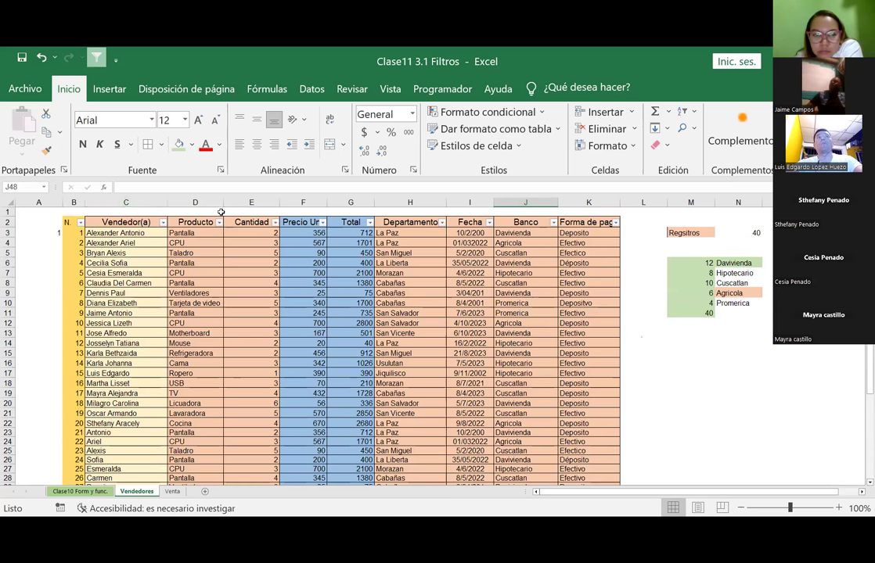
Step: Check the Forma de pago filter values and close the Advanced filter settings without applying them
{"action": "left_click", "coordinate": [615, 222]}
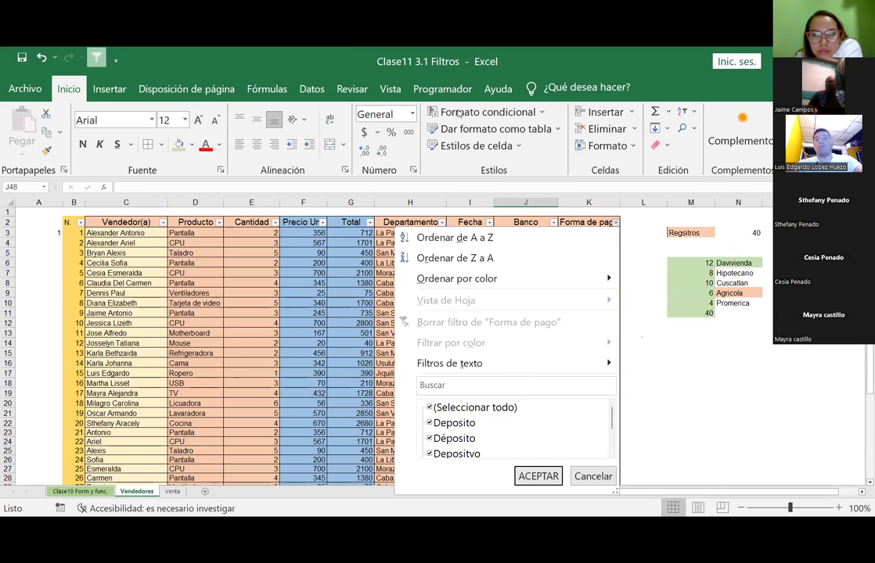
{"action": "left_click", "coordinate": [311, 89]}
{"action": "left_click", "coordinate": [311, 89]}
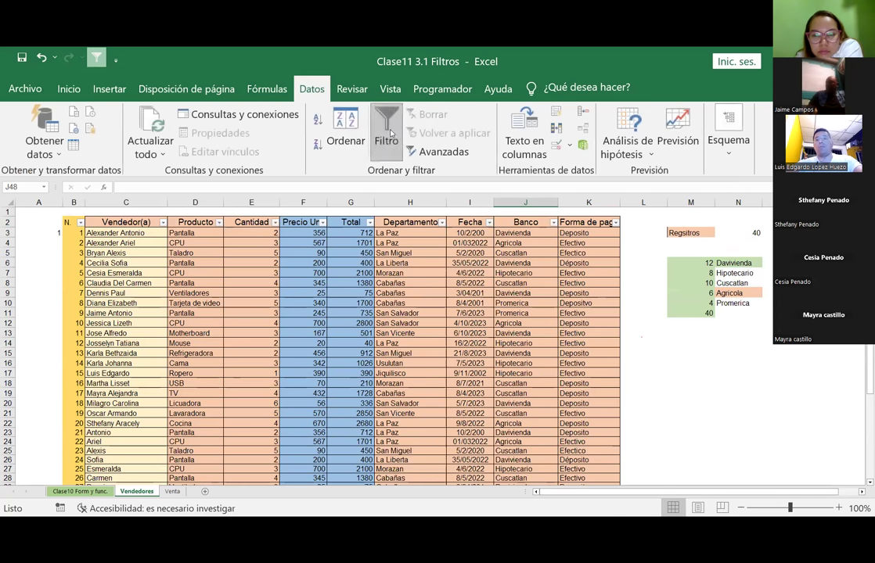
{"action": "left_click", "coordinate": [443, 152]}
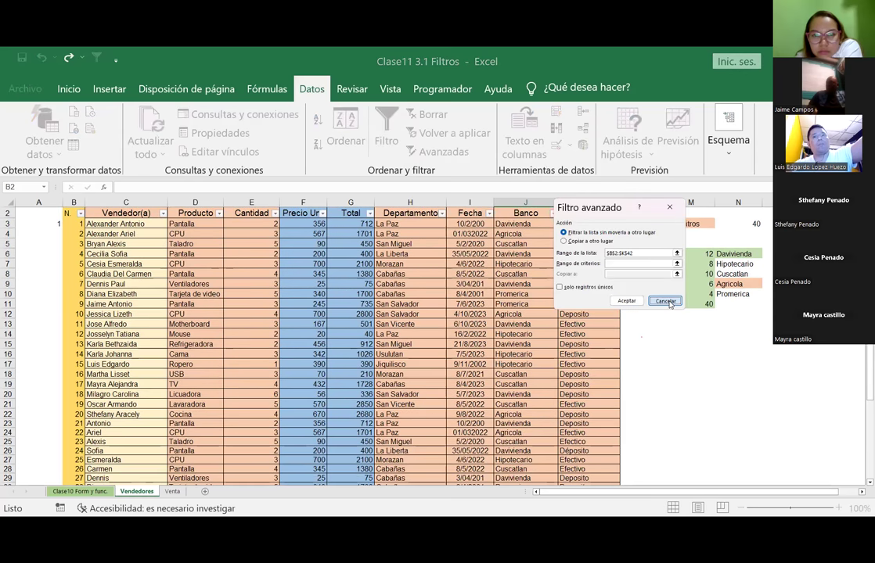
{"action": "key", "text": "Escape"}
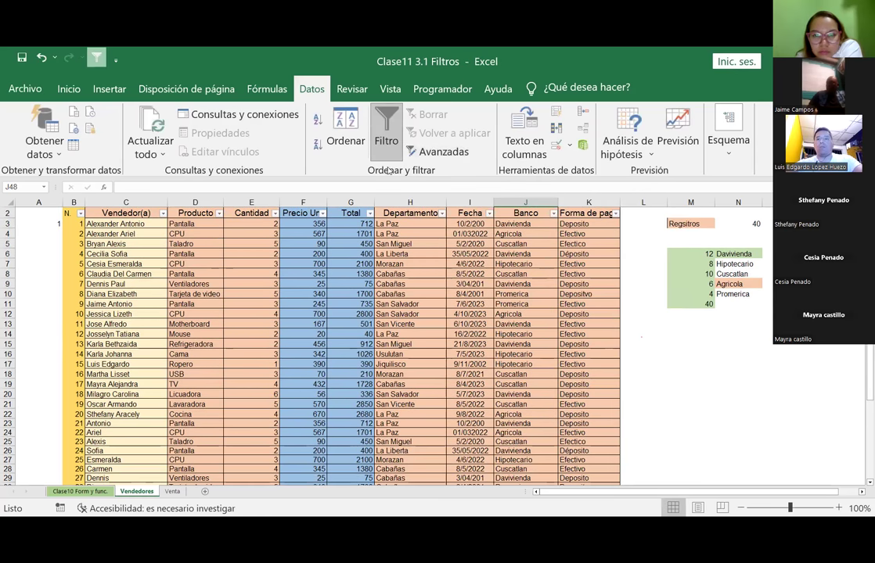
Step: Turn AutoFilter off for the Vendedores table
{"action": "left_click", "coordinate": [675, 388]}
{"action": "left_click", "coordinate": [387, 147]}
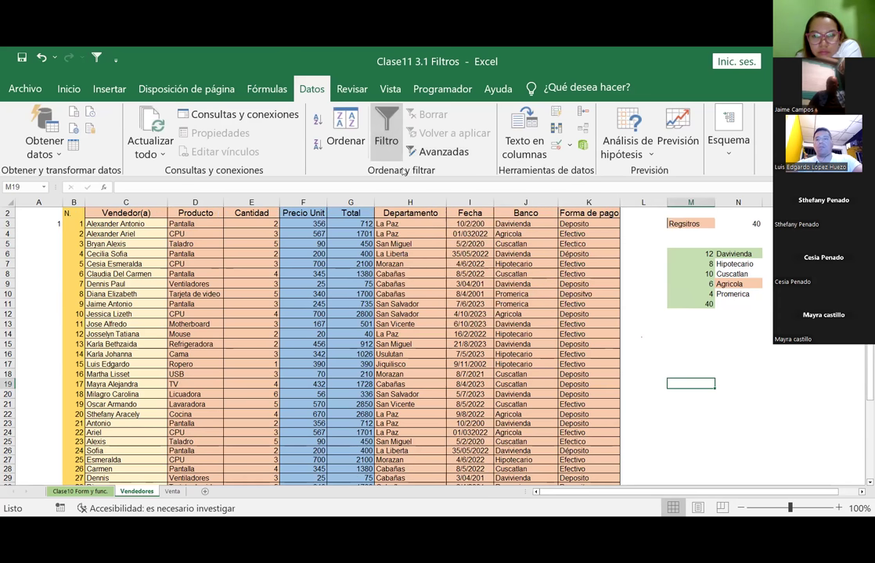
{"action": "key", "text": "Up"}
{"action": "key", "text": "Up"}
{"action": "key", "text": "Up"}
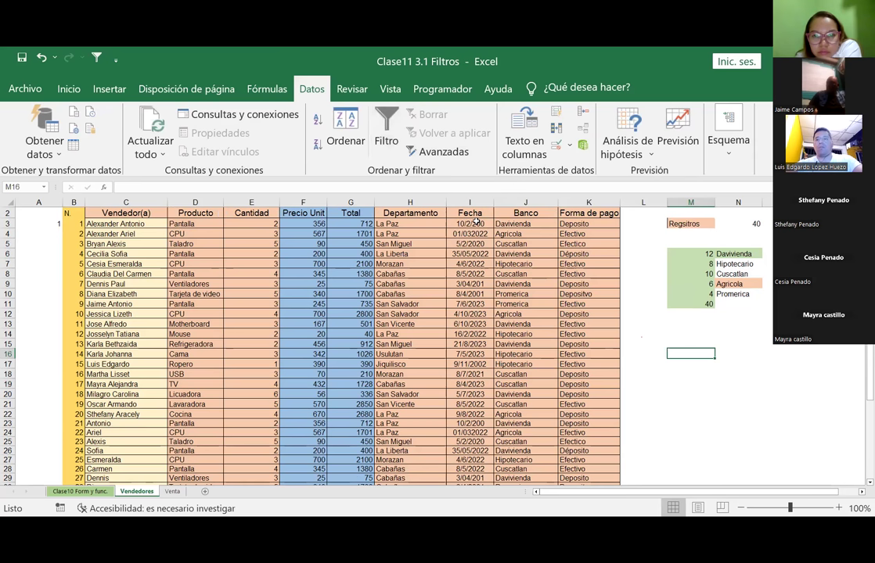
Step: Clear all contents and formatting from the summary block in M2:N14
{"action": "left_click_drag", "start_coordinate": [685, 213], "coordinate": [760, 336]}
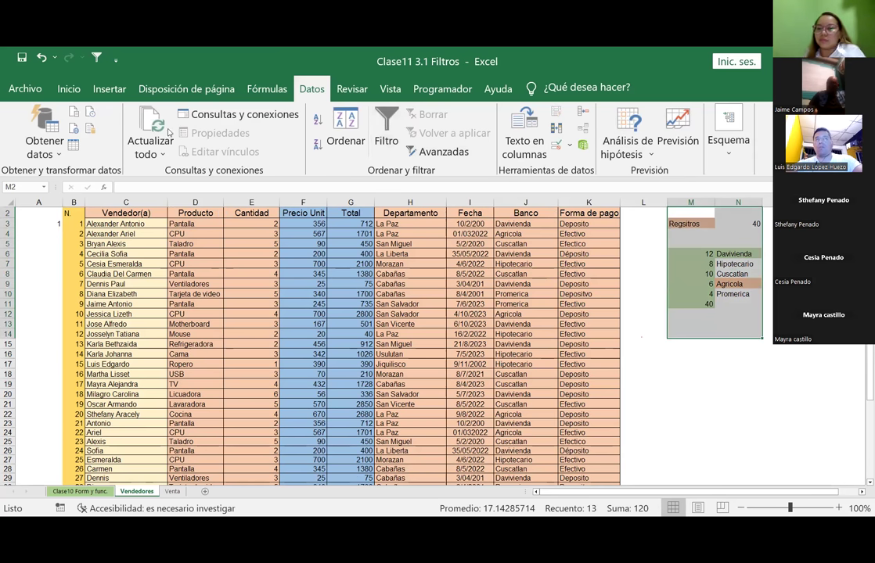
{"action": "left_click", "coordinate": [69, 88]}
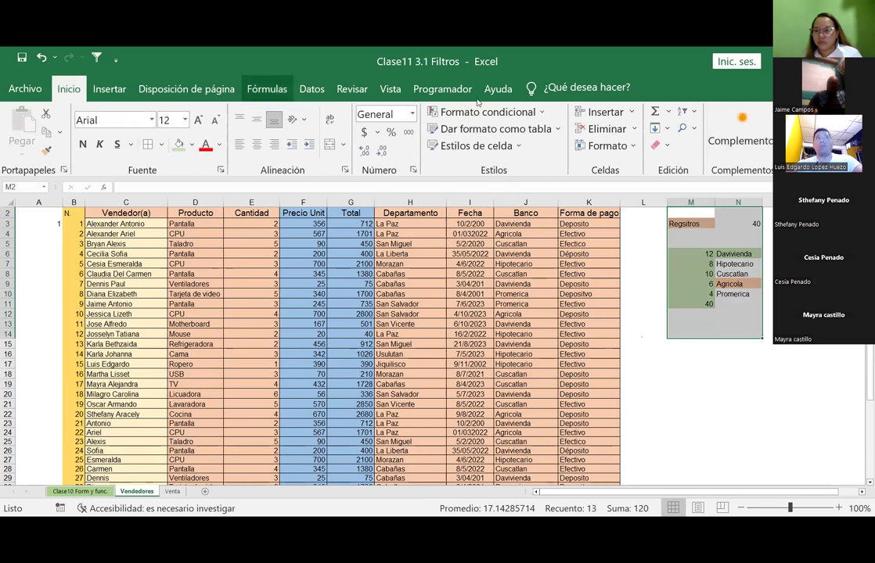
{"action": "left_click", "coordinate": [666, 145]}
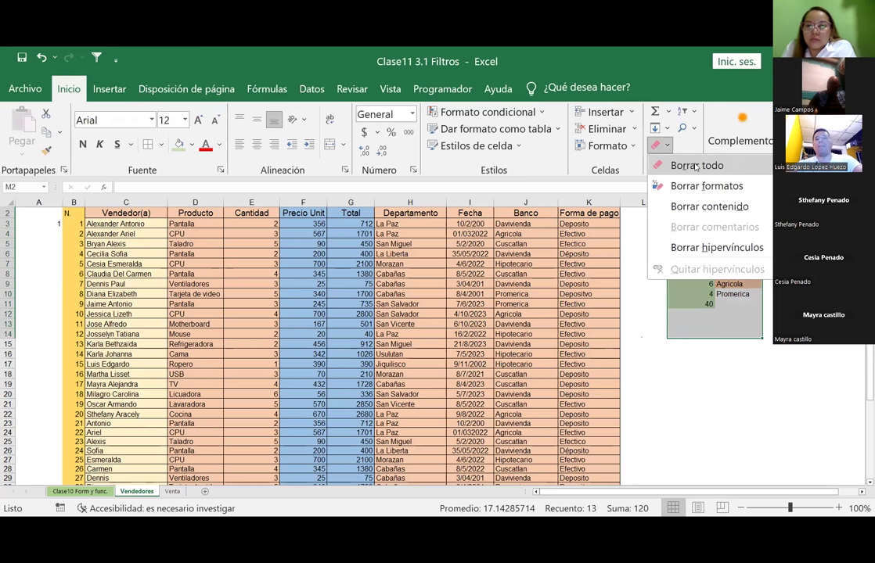
{"action": "left_click", "coordinate": [696, 167]}
{"action": "left_click", "coordinate": [662, 283]}
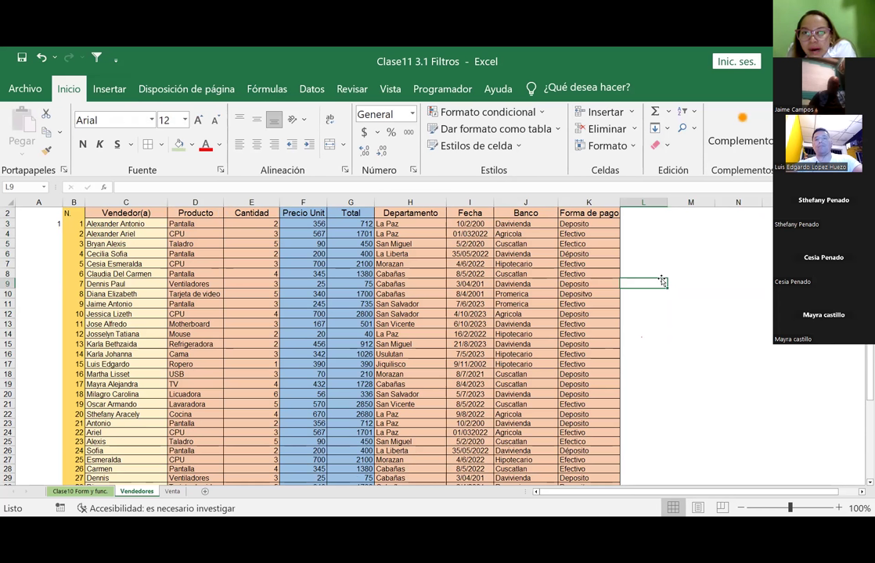
Step: Discard the unfinished =buscarv( formula in M8 and fill M7 light green
{"action": "key", "text": "Up"}
{"action": "key", "text": "Right"}
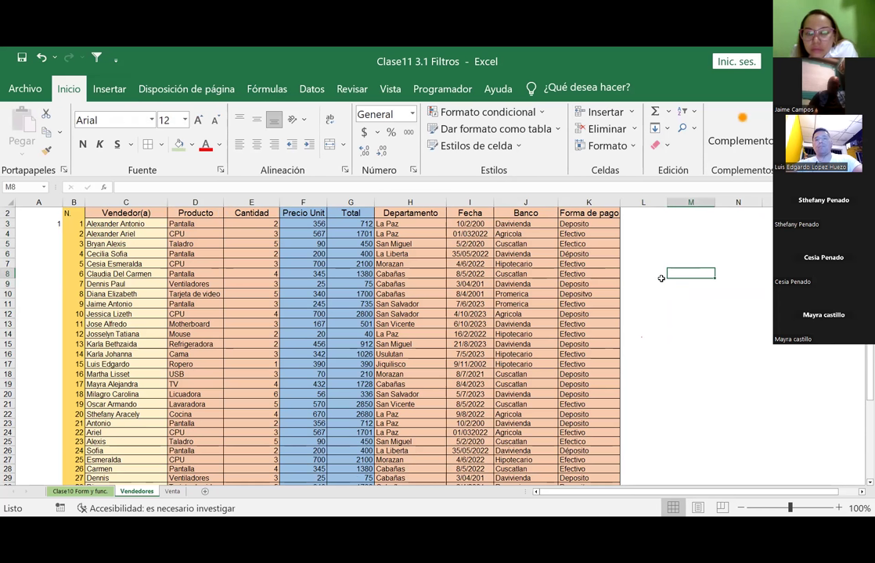
{"action": "type", "text": "="}
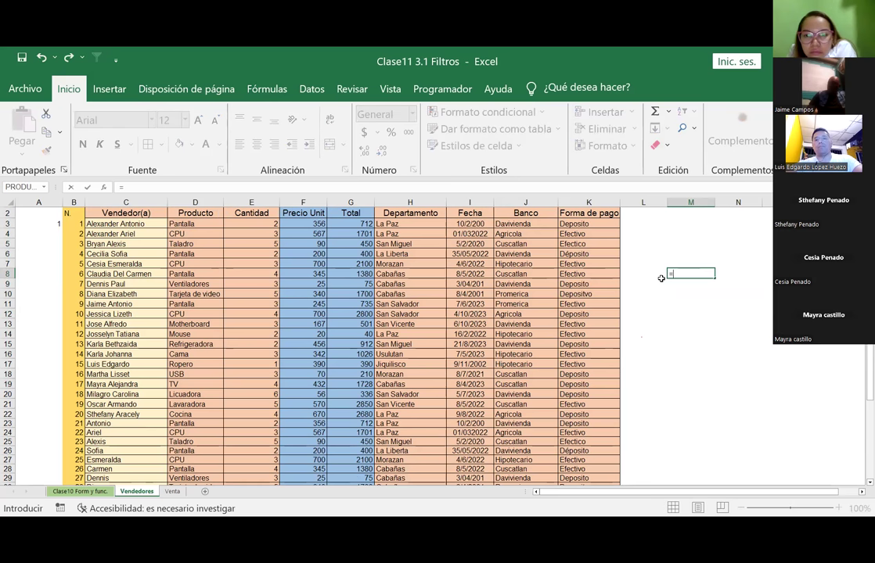
{"action": "type", "text": "buscarv"}
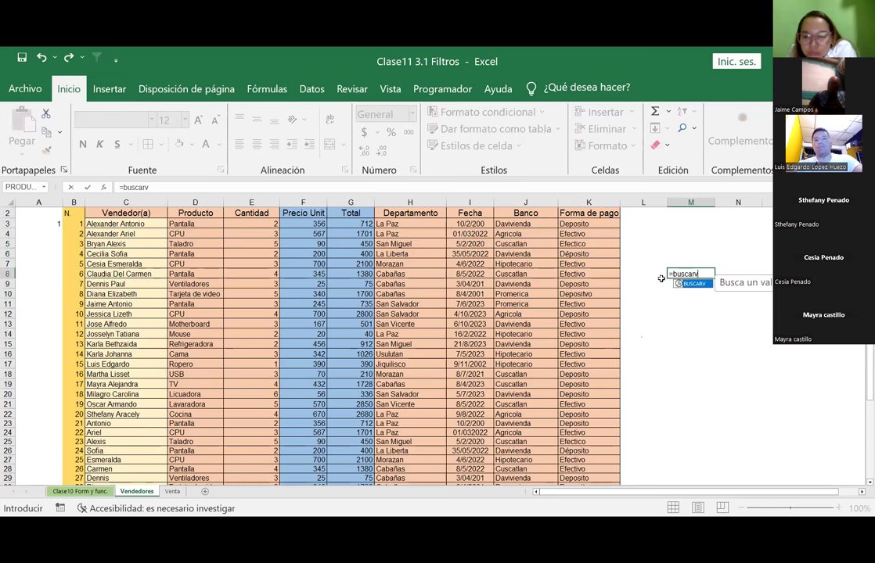
{"action": "type", "text": "("}
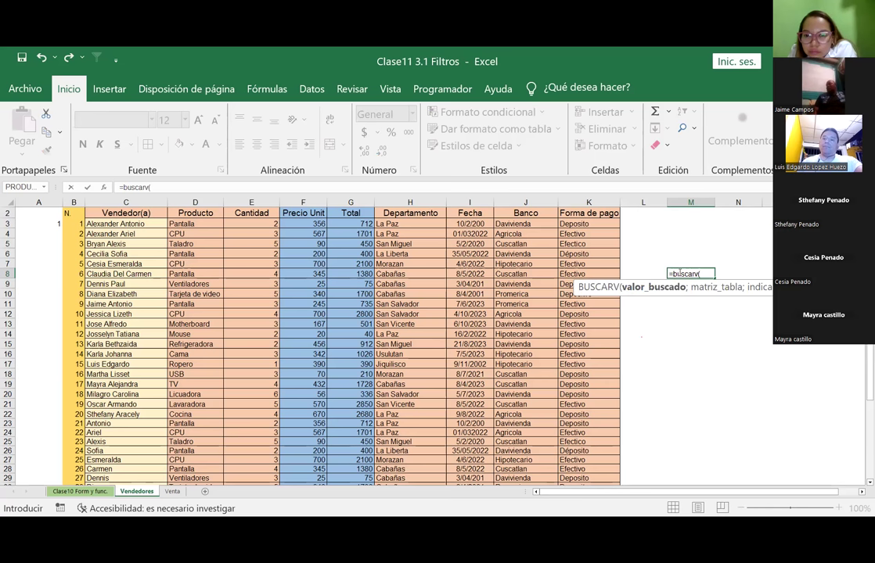
{"action": "key", "text": "Escape"}
{"action": "left_click", "coordinate": [679, 262]}
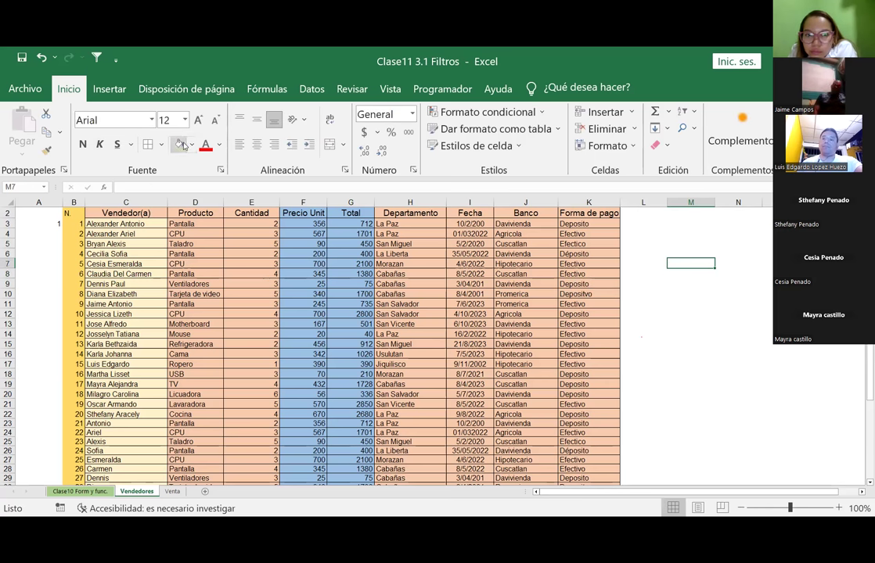
{"action": "left_click", "coordinate": [179, 144]}
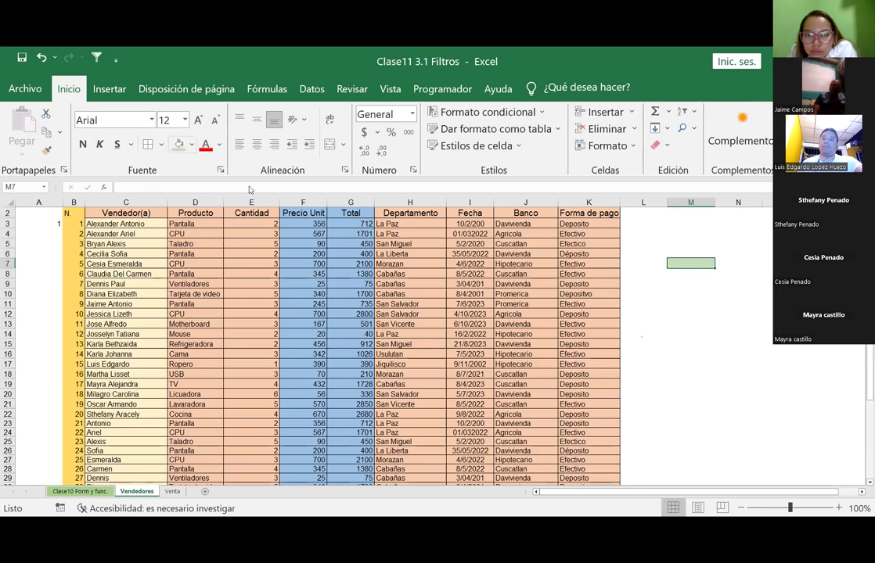
Step: Enter the labels 'Busqueda por' in L7 and 'Resultado' in L8
{"action": "left_click", "coordinate": [693, 273]}
{"action": "left_click", "coordinate": [647, 262]}
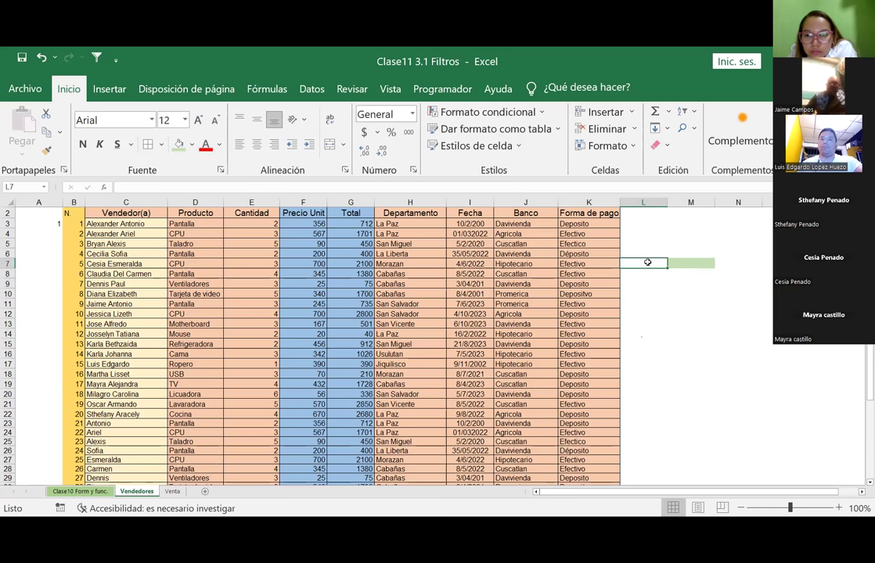
{"action": "type", "text": "B uy"}
{"action": "key", "text": "BackSpace"}
{"action": "key", "text": "BackSpace"}
{"action": "key", "text": "BackSpace"}
{"action": "type", "text": "squeda por"}
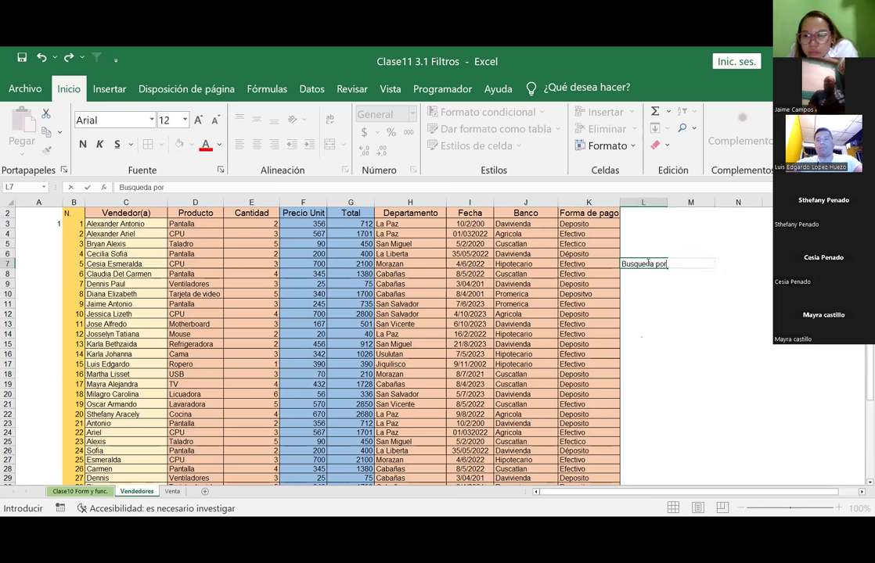
{"action": "key", "text": "Return"}
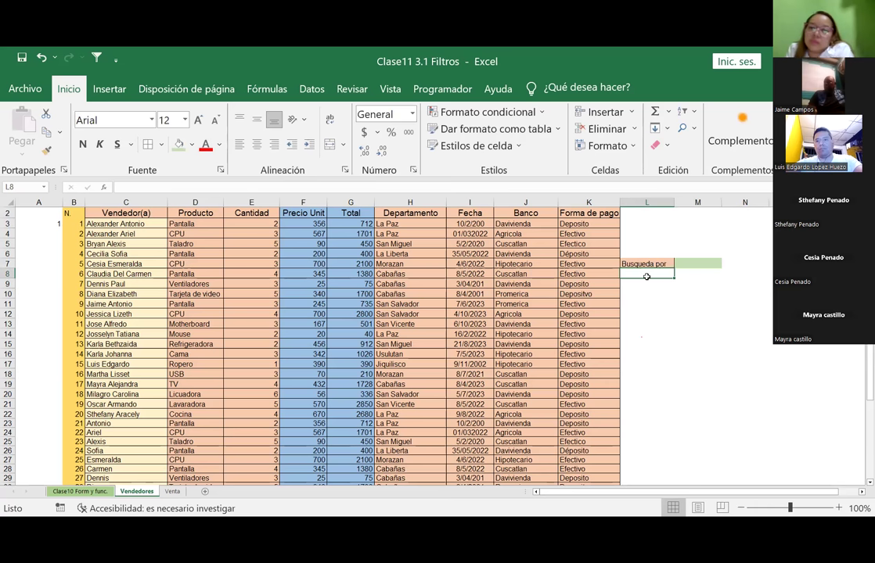
{"action": "type", "text": "Result1a"}
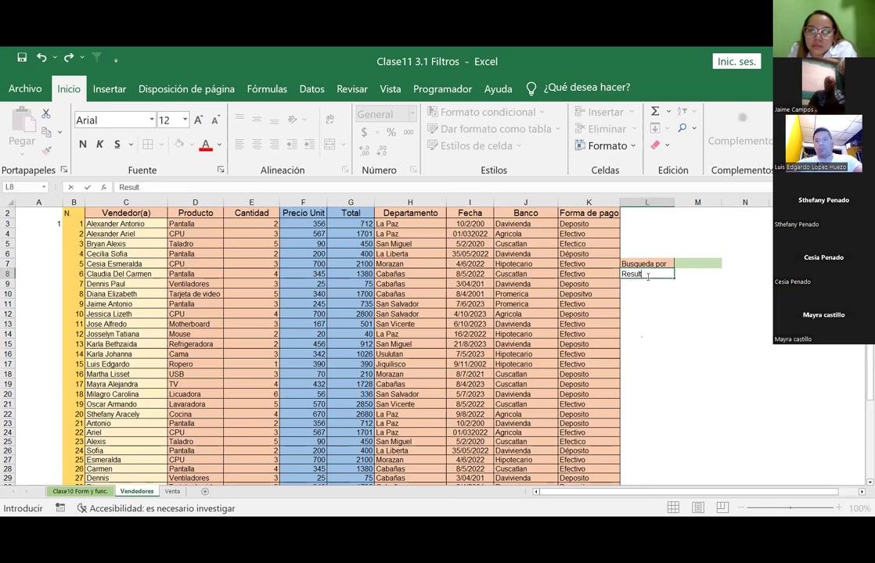
{"action": "type", "text": "ado"}
{"action": "key", "text": "Return"}
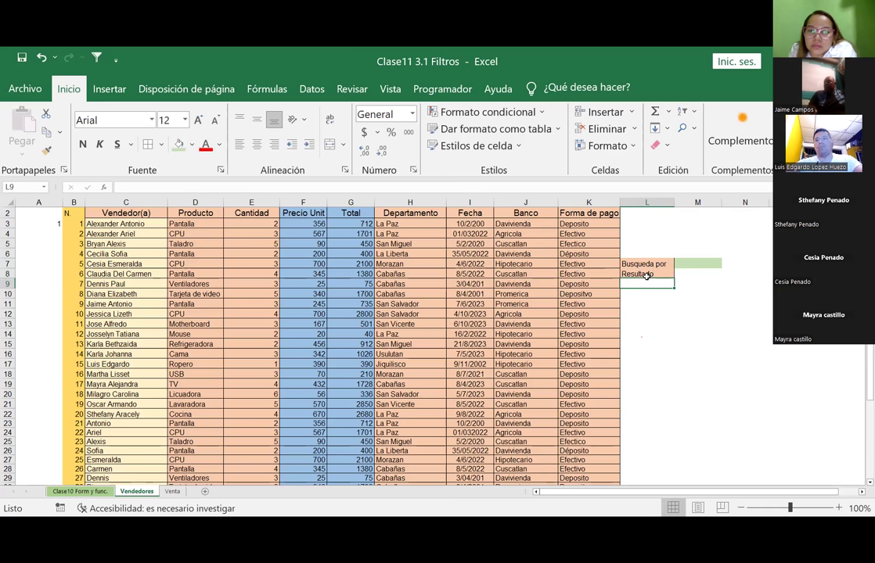
Step: Fill M8 with the same green as M7, then select M8
{"action": "key", "text": "Up"}
{"action": "key", "text": "Right"}
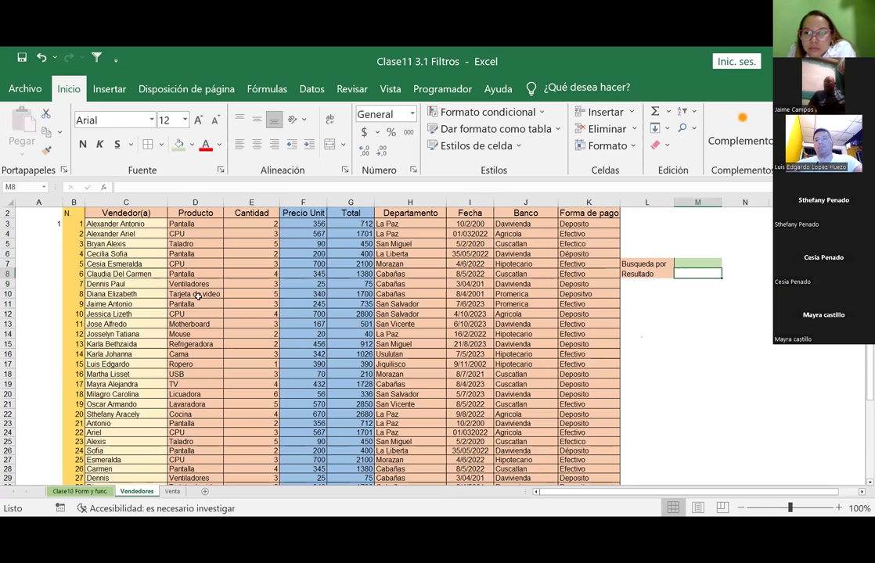
{"action": "left_click", "coordinate": [179, 143]}
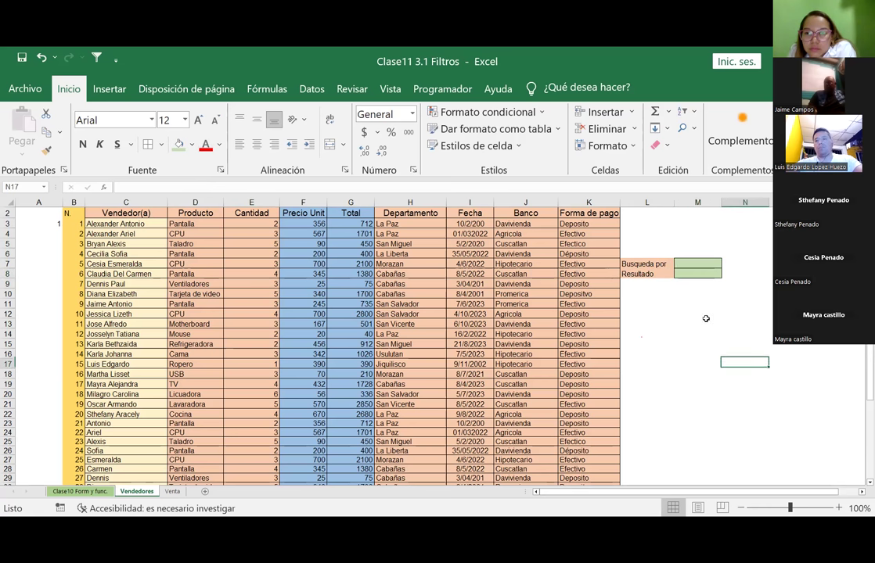
{"action": "left_click_drag", "start_coordinate": [689, 264], "coordinate": [691, 269]}
{"action": "left_click", "coordinate": [691, 273]}
Step: Enter =BUSCARV in M8 from the suggestions and open its Argumentos de función dialog
{"action": "type", "text": "="}
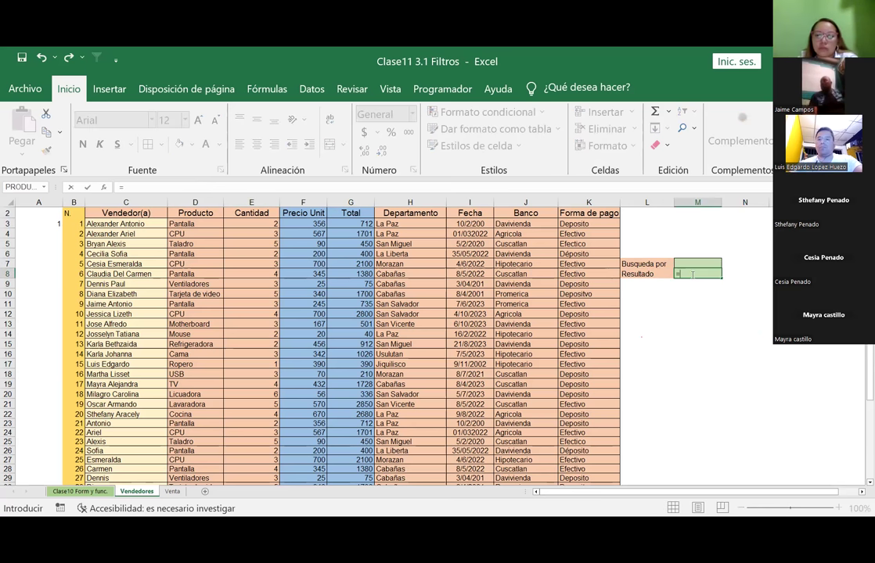
{"action": "type", "text": "Buscar"}
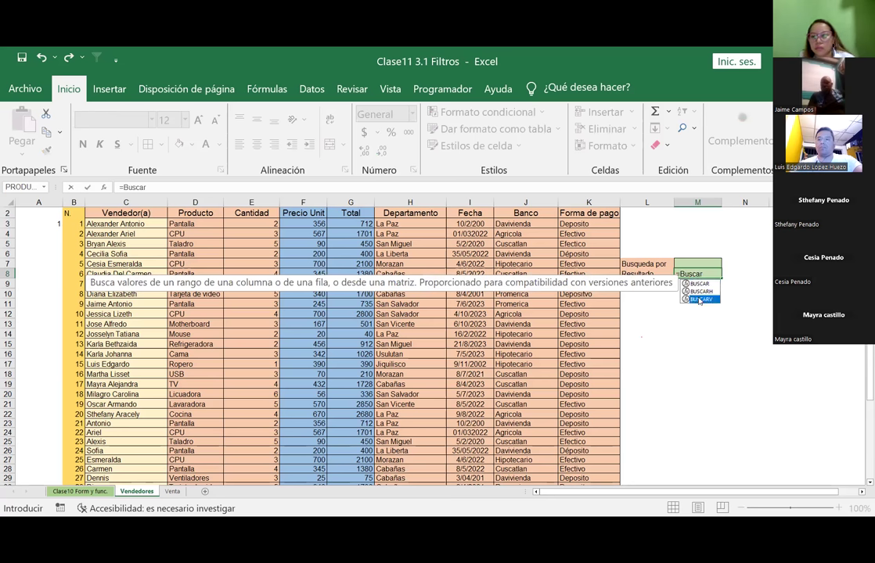
{"action": "double_click", "coordinate": [698, 299]}
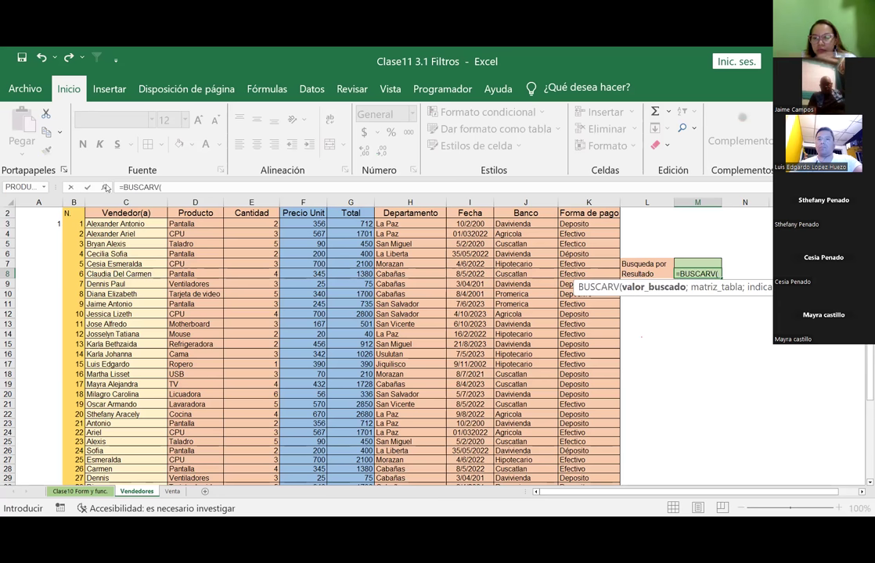
{"action": "left_click", "coordinate": [106, 188]}
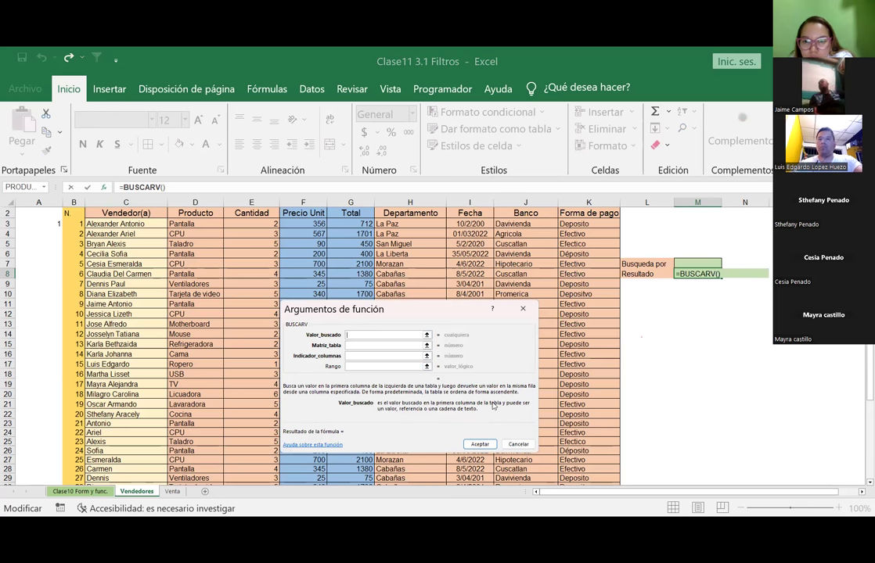
Step: Set the Valor_buscado argument to cell M7
{"action": "left_click", "coordinate": [427, 335]}
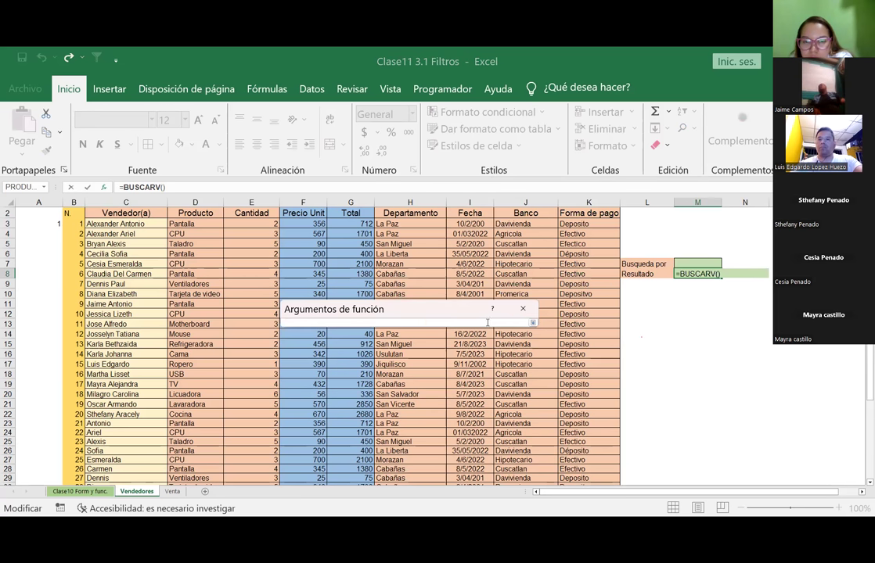
{"action": "left_click", "coordinate": [693, 261]}
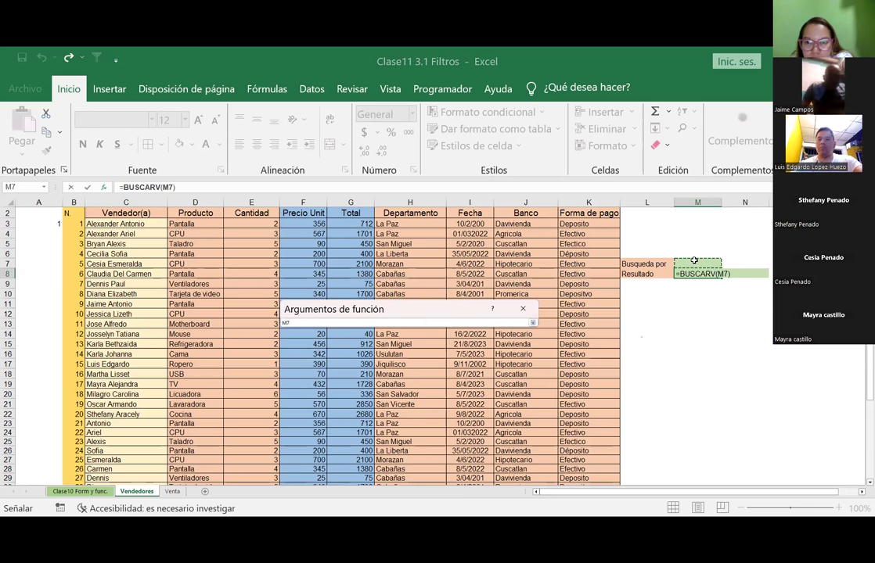
{"action": "left_click", "coordinate": [532, 322]}
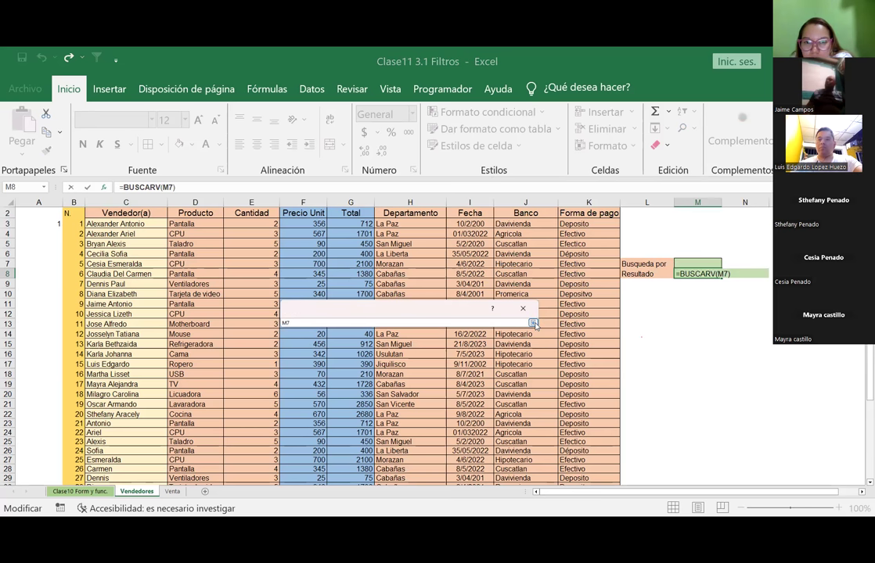
Step: Set the Matriz_tabla argument to the table range B3:K42
{"action": "left_click", "coordinate": [428, 346]}
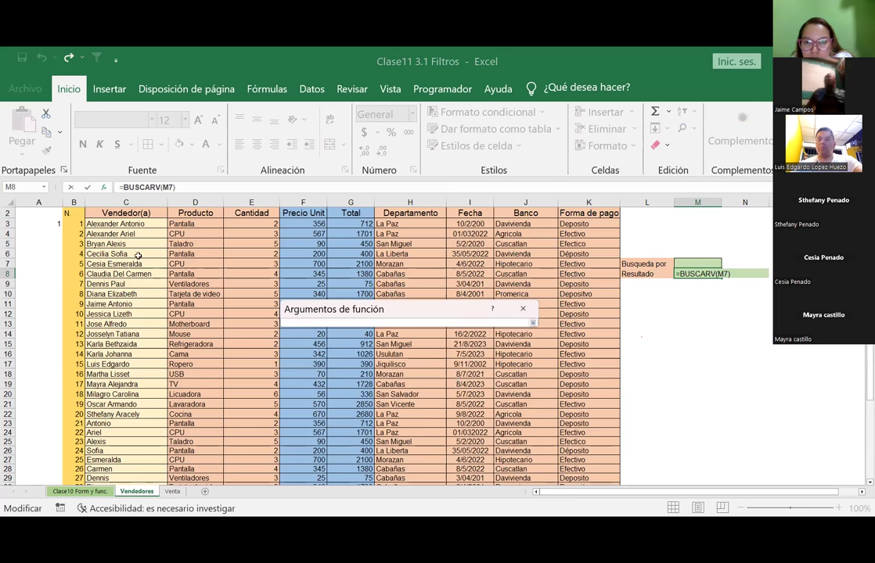
{"action": "left_click", "coordinate": [144, 226]}
{"action": "left_click_drag", "start_coordinate": [144, 226], "coordinate": [173, 229]}
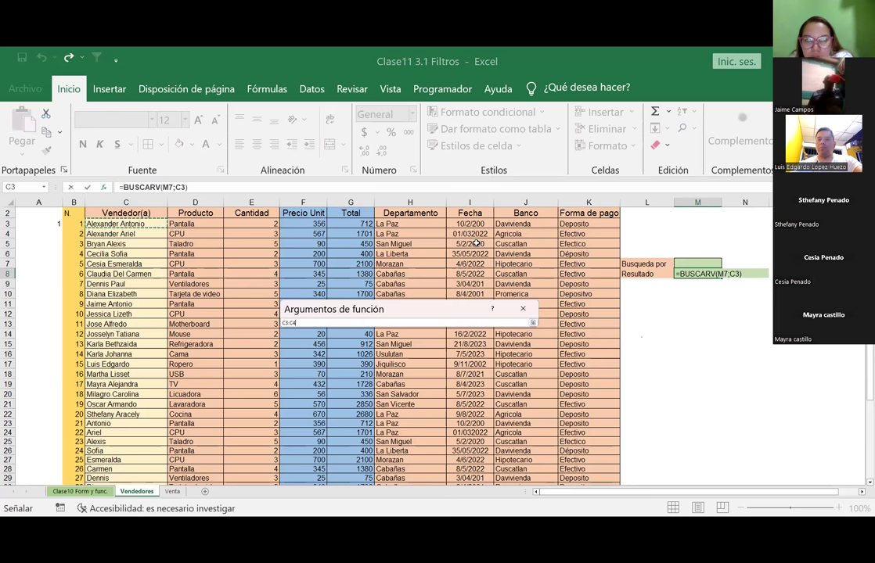
{"action": "left_click_drag", "start_coordinate": [476, 245], "coordinate": [594, 244]}
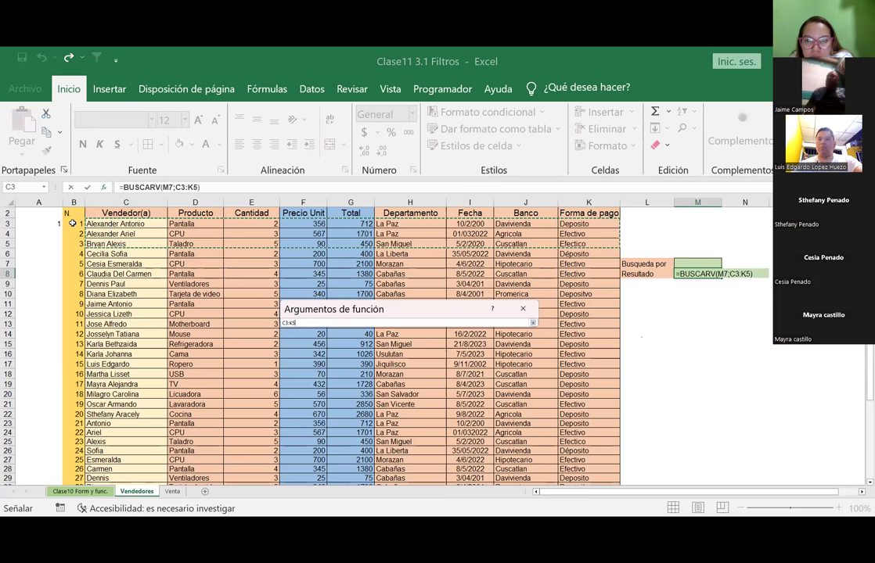
{"action": "left_click_drag", "start_coordinate": [72, 224], "coordinate": [135, 225]}
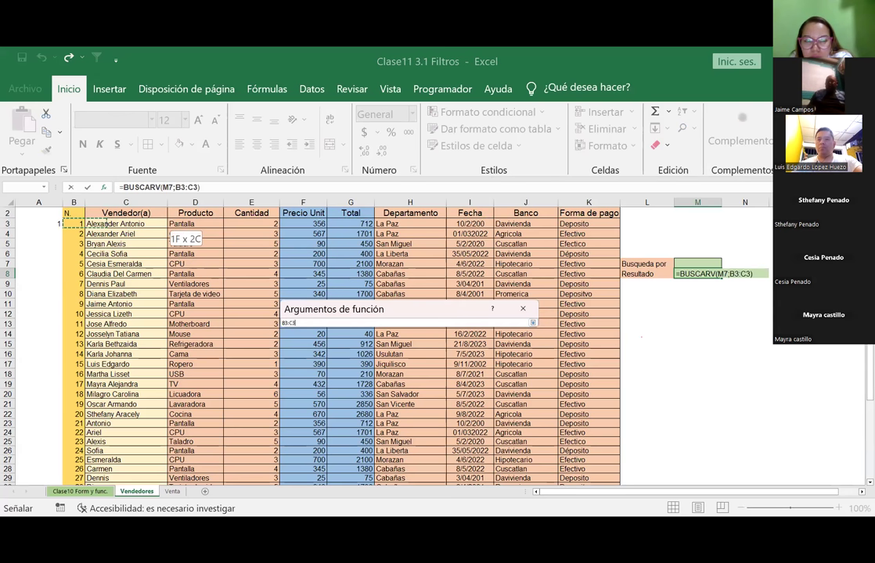
{"action": "left_click_drag", "start_coordinate": [571, 454], "coordinate": [588, 455]}
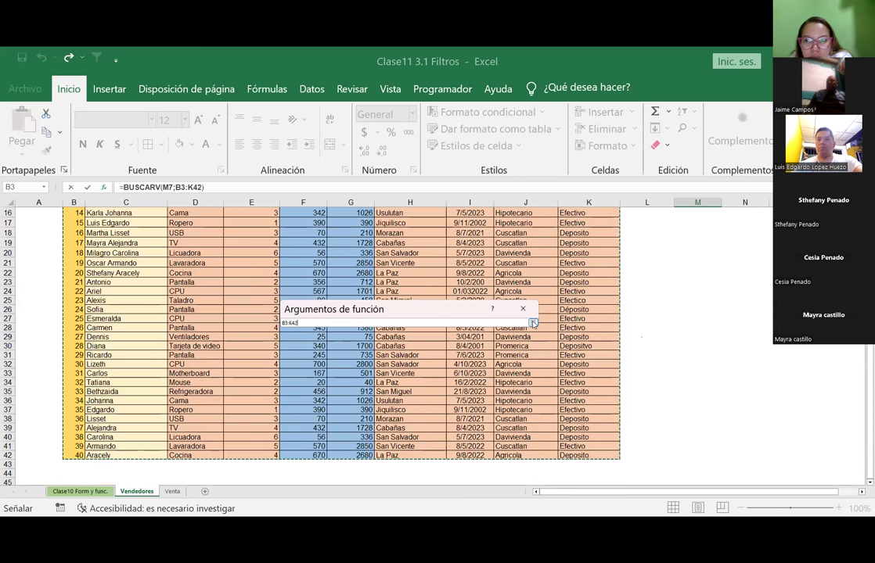
{"action": "left_click", "coordinate": [383, 356]}
{"action": "left_click", "coordinate": [563, 321]}
{"action": "scroll", "coordinate": [469, 313], "scroll_direction": "up", "scroll_amount": 5}
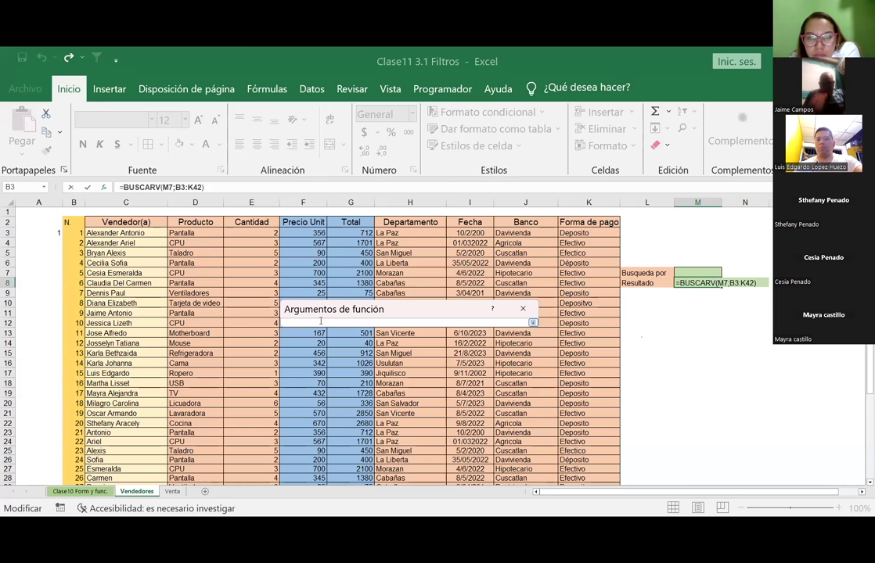
Step: Set Indicador_columnas to 7 and Rango to Verdadero, then accept the BUSCARV formula
{"action": "type", "text": "7"}
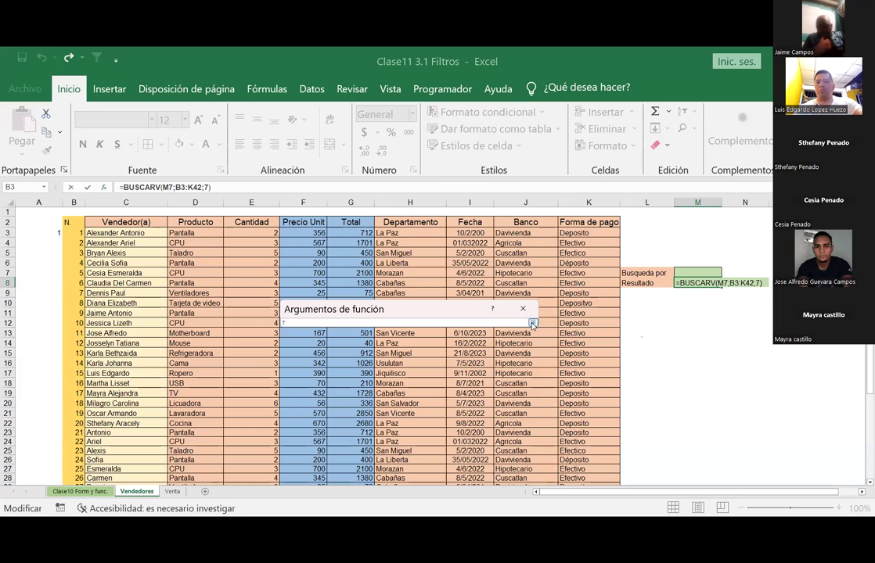
{"action": "left_click", "coordinate": [532, 323]}
{"action": "left_click", "coordinate": [379, 365]}
{"action": "type", "text": "0"}
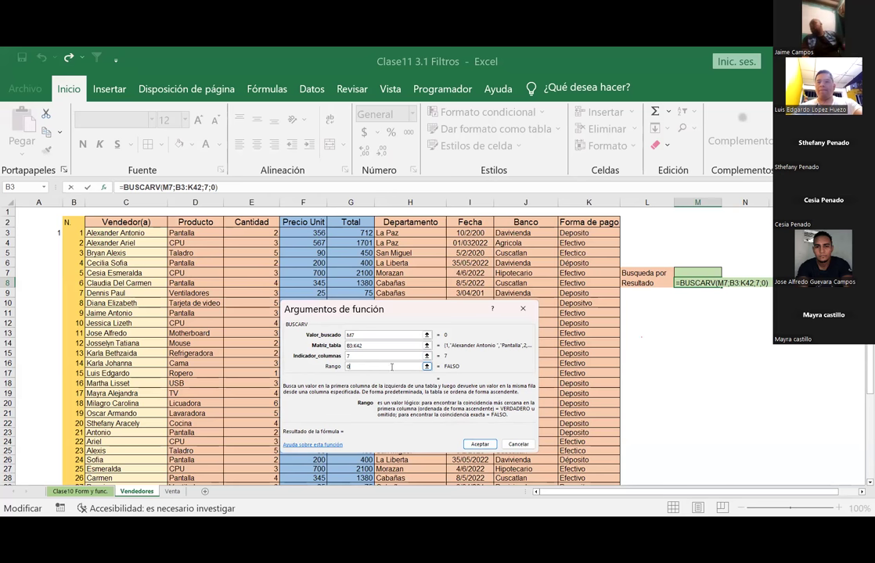
{"action": "key", "text": "BackSpace"}
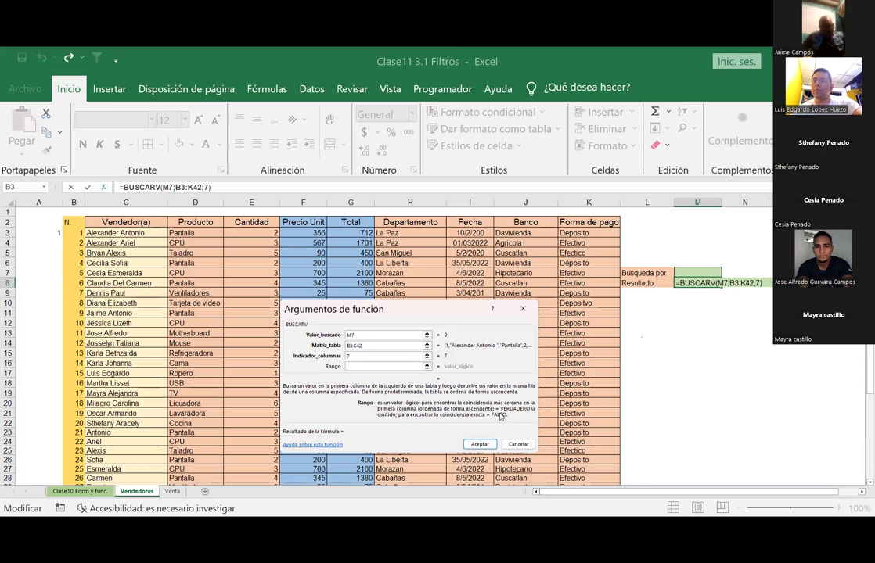
{"action": "type", "text": "Ver"}
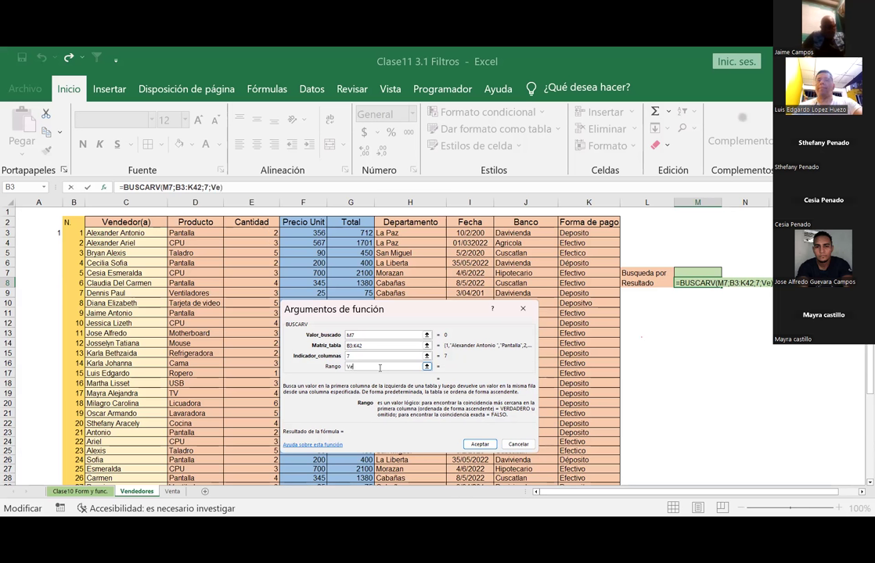
{"action": "type", "text": "dadero"}
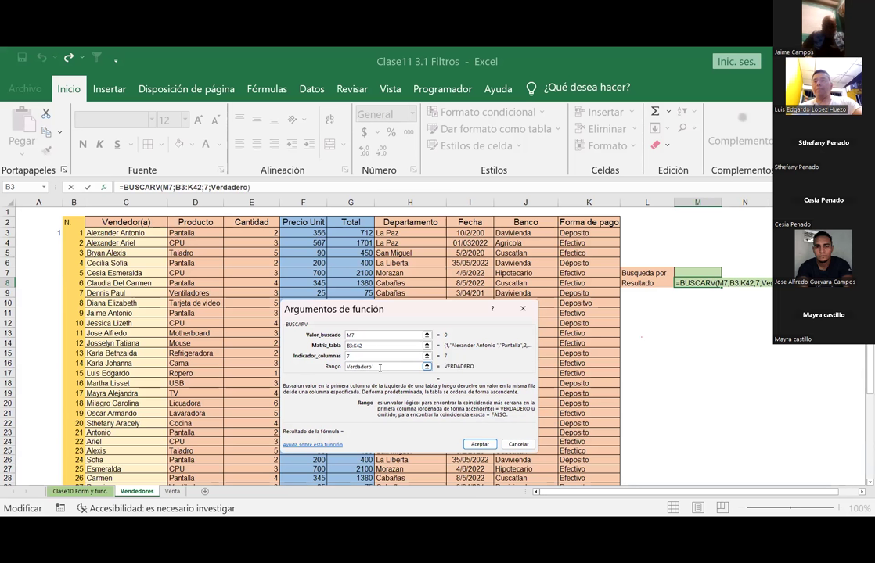
{"action": "left_click", "coordinate": [481, 445]}
{"action": "left_click", "coordinate": [698, 272]}
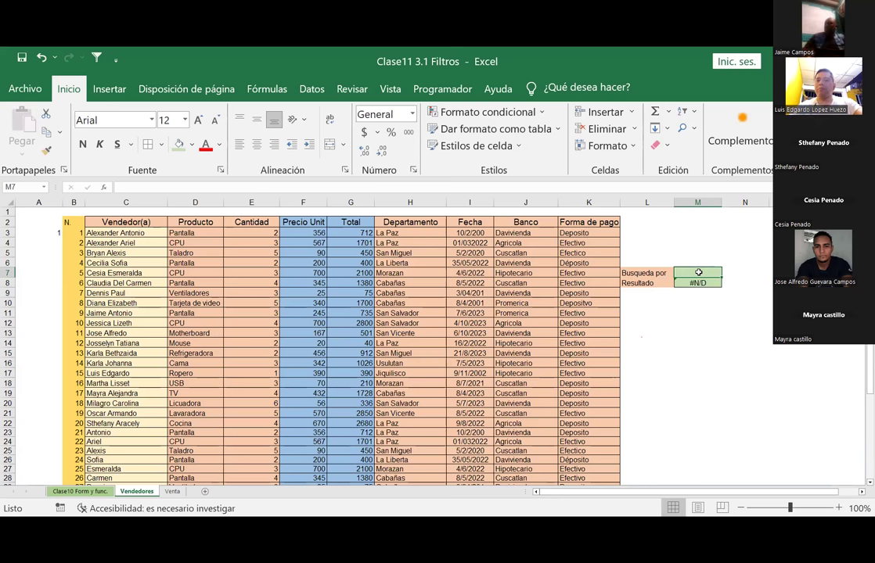
{"action": "type", "text": "Pantalla"}
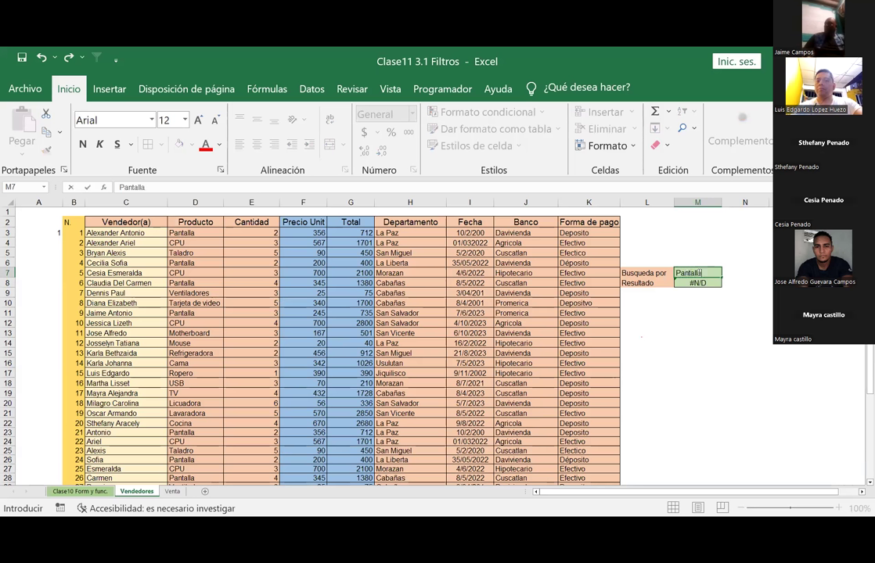
{"action": "key", "text": "Return"}
{"action": "left_click", "coordinate": [698, 272]}
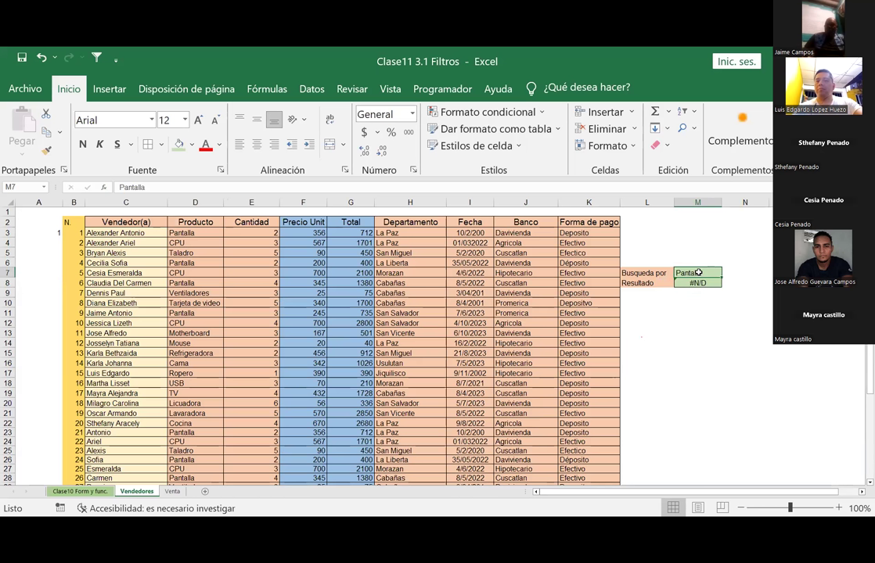
{"action": "key", "text": "Delete"}
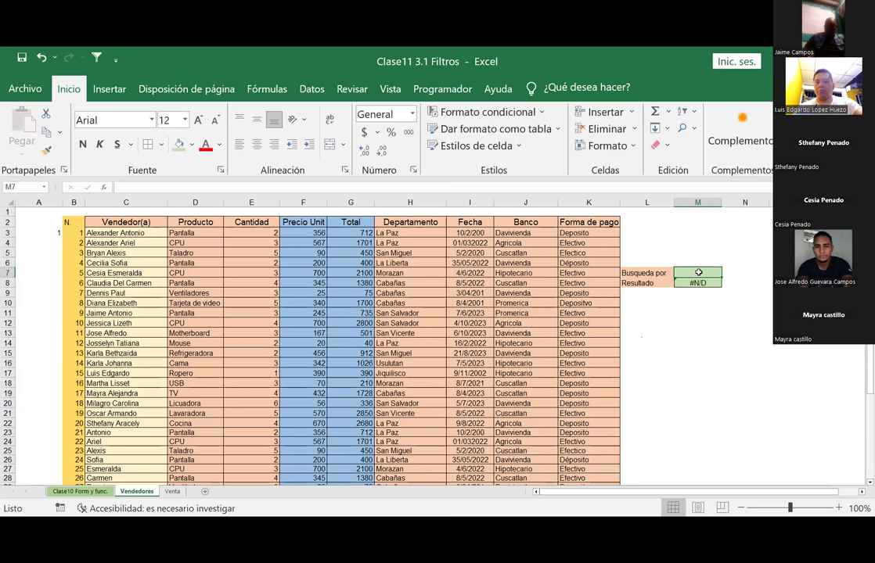
{"action": "type", "text": "CPU"}
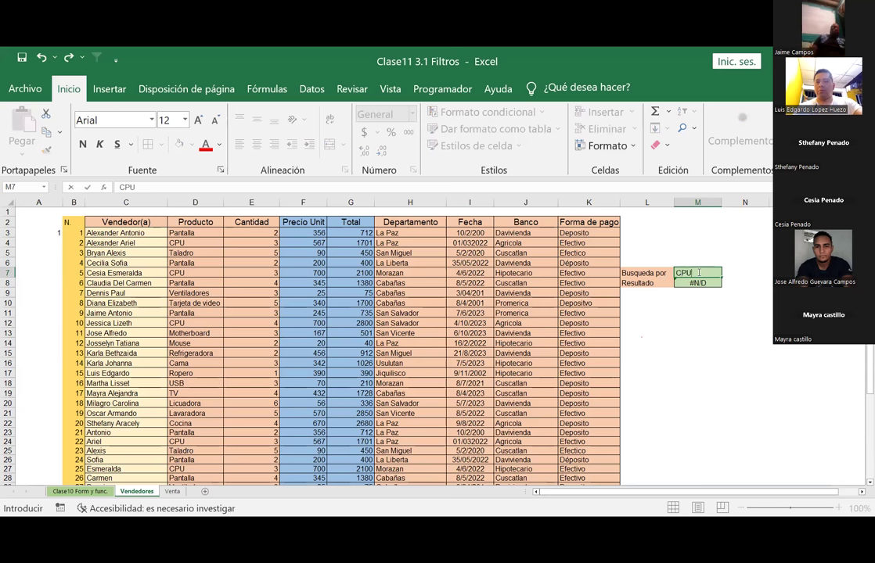
{"action": "key", "text": "Return"}
{"action": "left_click", "coordinate": [698, 272]}
{"action": "key", "text": "Delete"}
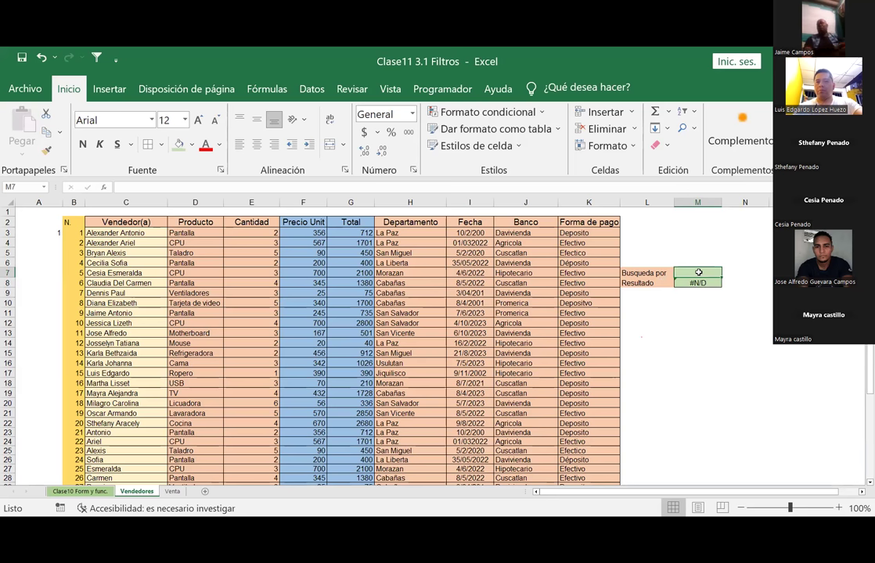
{"action": "type", "text": "6"}
{"action": "key", "text": "Return"}
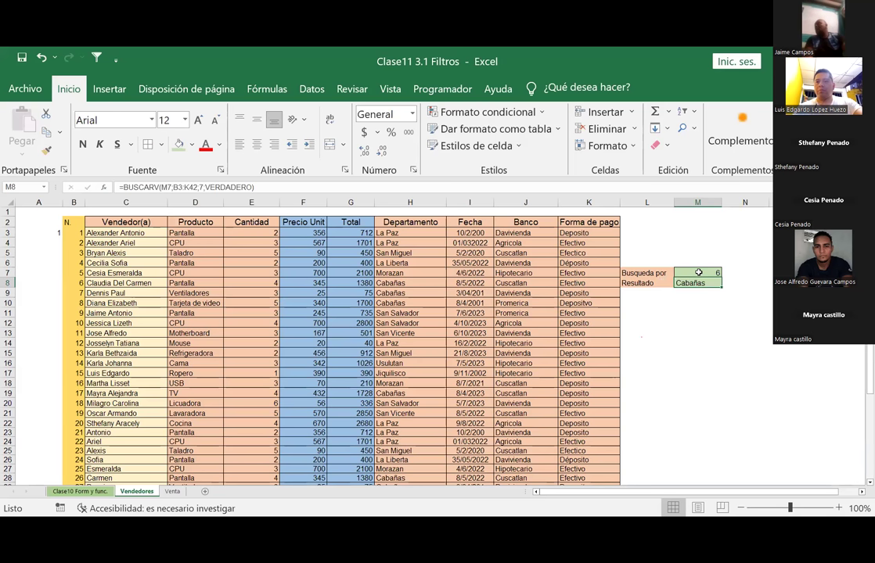
{"action": "left_click", "coordinate": [698, 273]}
{"action": "type", "text": "1"}
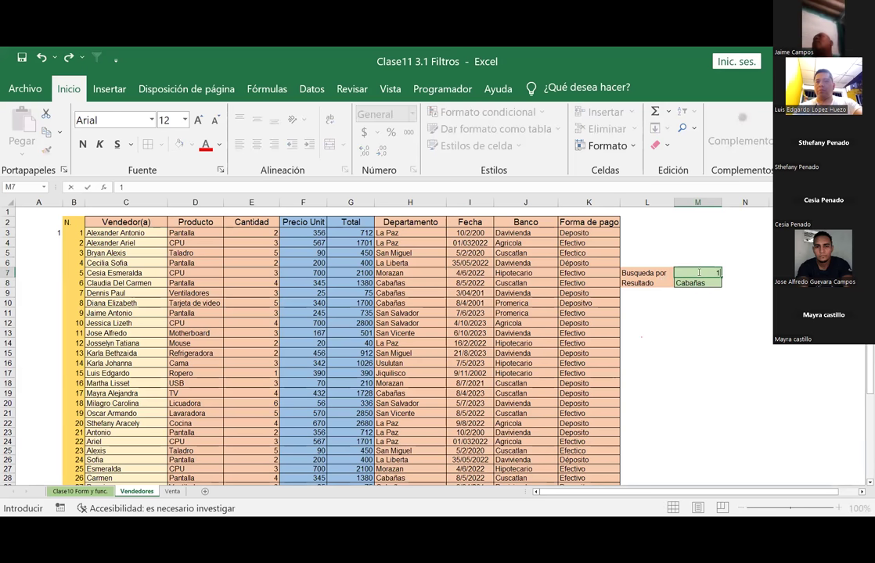
{"action": "key", "text": "Return"}
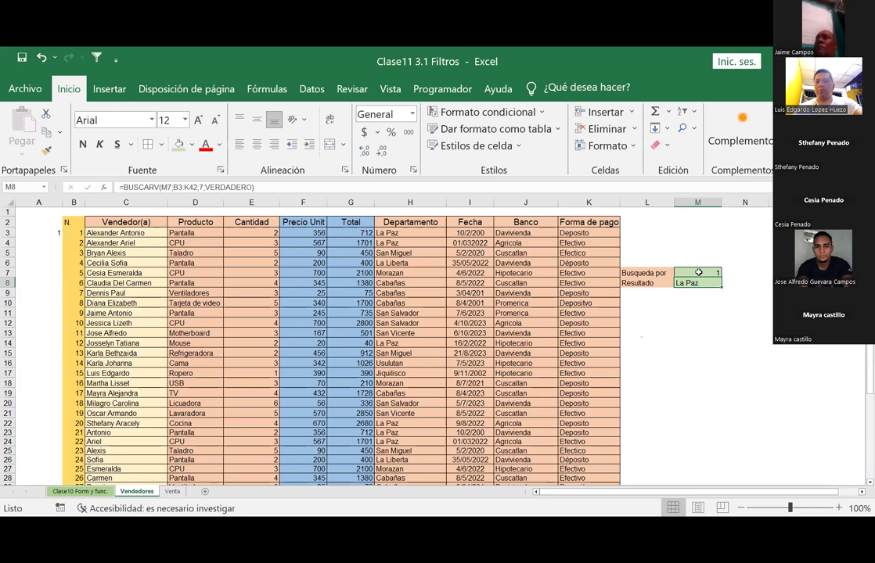
{"action": "left_click", "coordinate": [698, 273]}
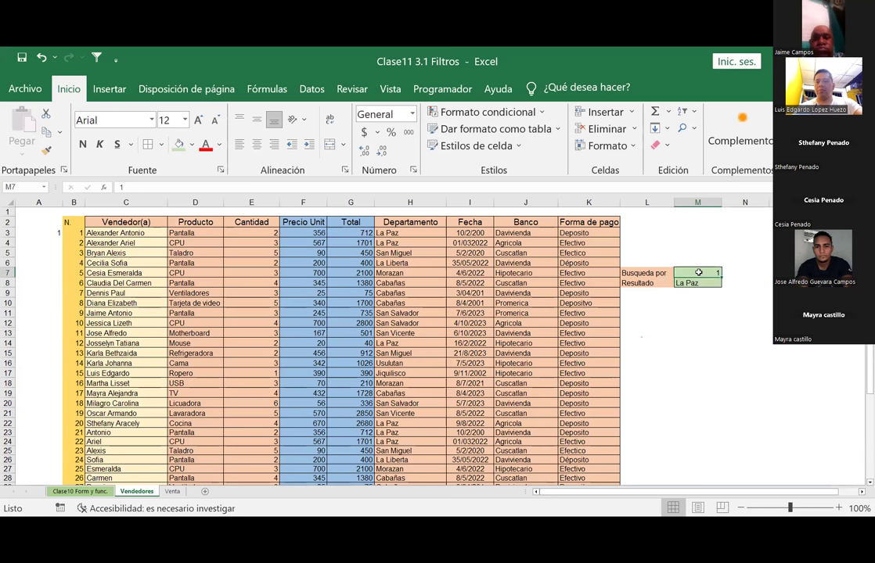
{"action": "type", "text": "7"}
{"action": "key", "text": "Return"}
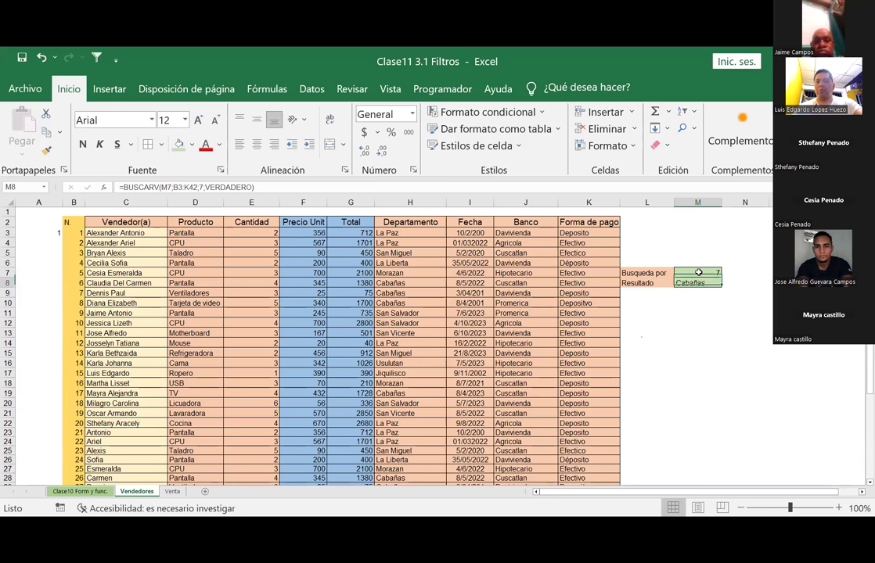
{"action": "left_click", "coordinate": [698, 272]}
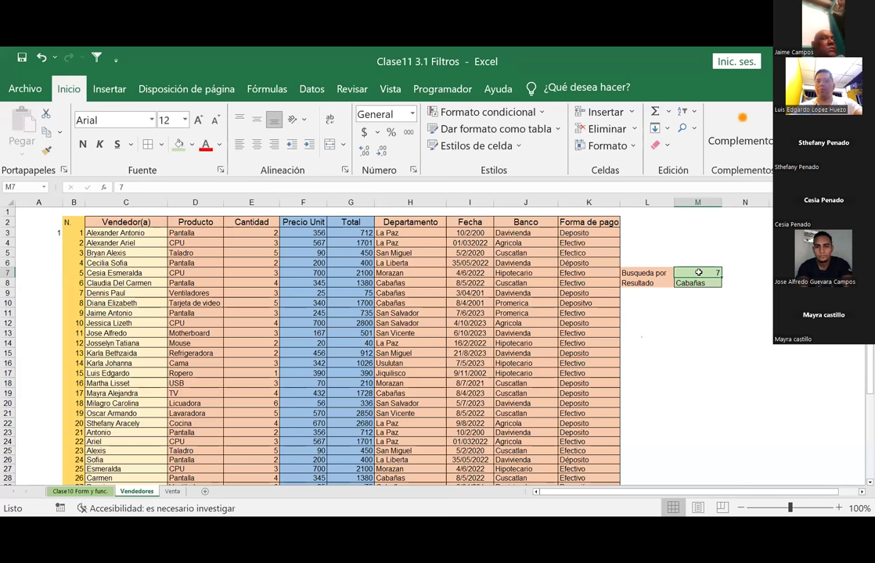
{"action": "type", "text": "20"}
{"action": "key", "text": "Return"}
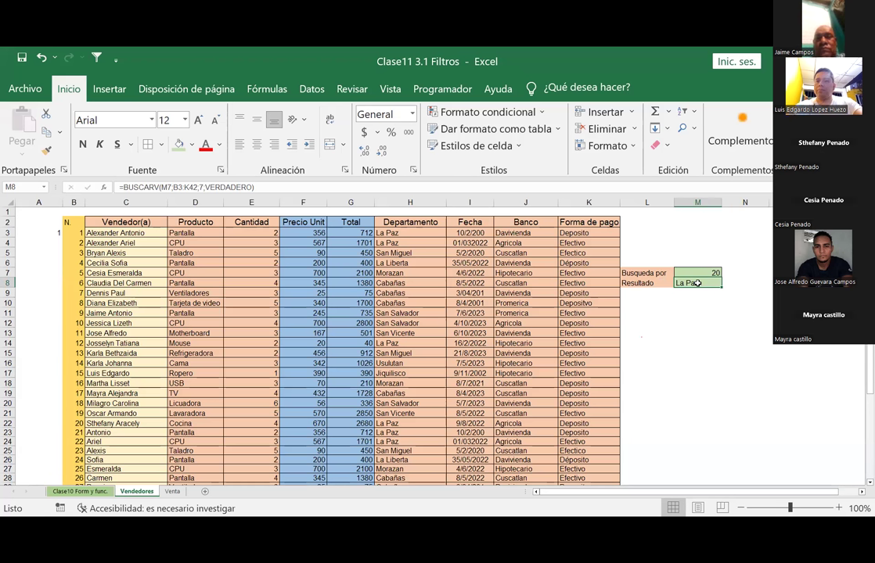
{"action": "left_click", "coordinate": [589, 229]}
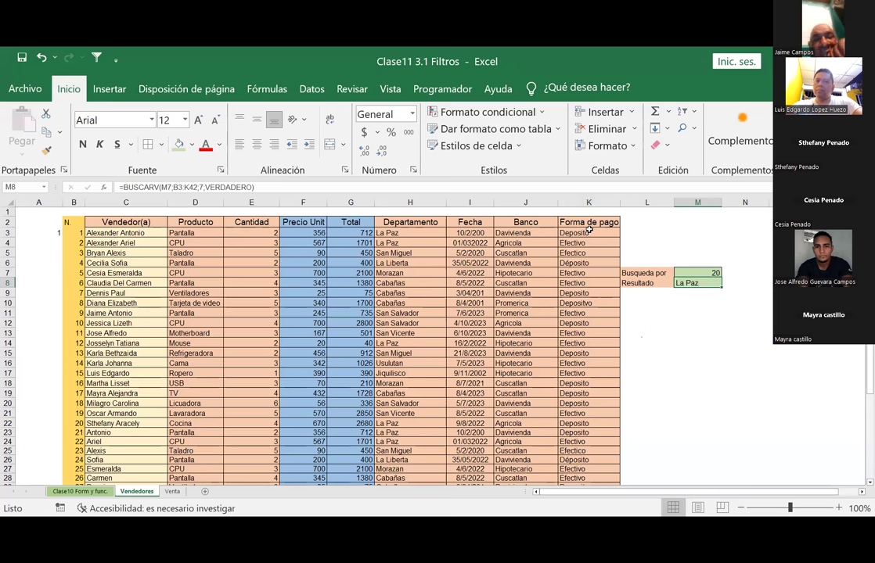
{"action": "left_click", "coordinate": [258, 188]}
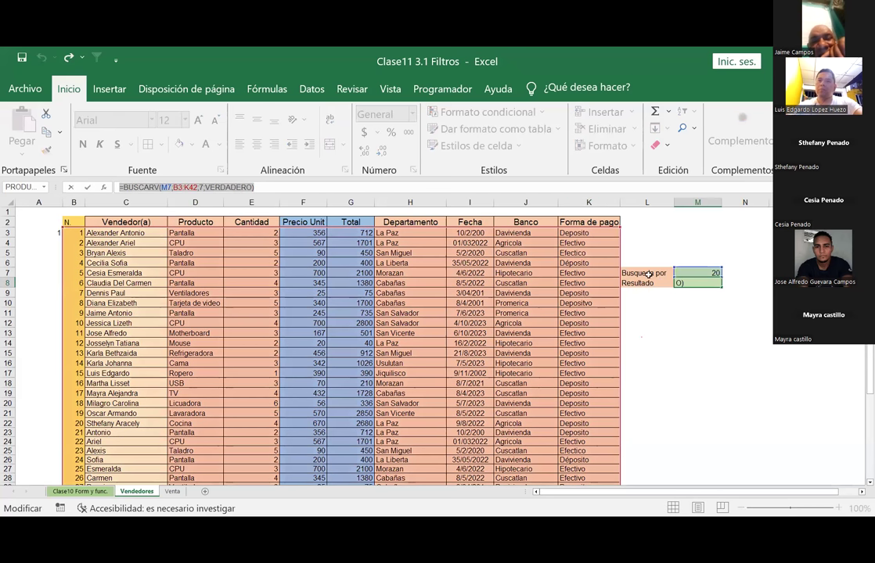
{"action": "key", "text": "Return"}
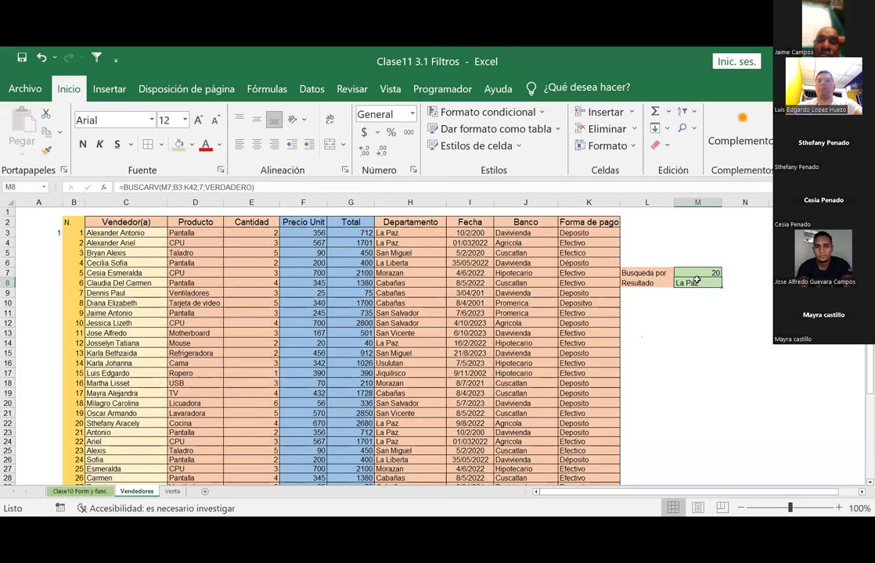
Step: Reopen M8's =BUSCARV(M7;B3:K42;7;VERDADERO) formula in the Argumentos de función dialog
{"action": "double_click", "coordinate": [695, 280]}
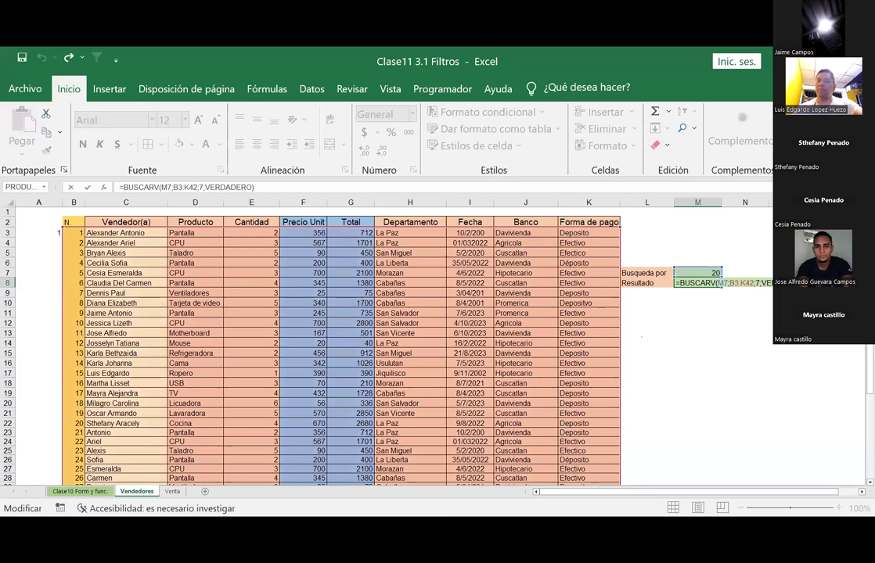
{"action": "left_click", "coordinate": [730, 339]}
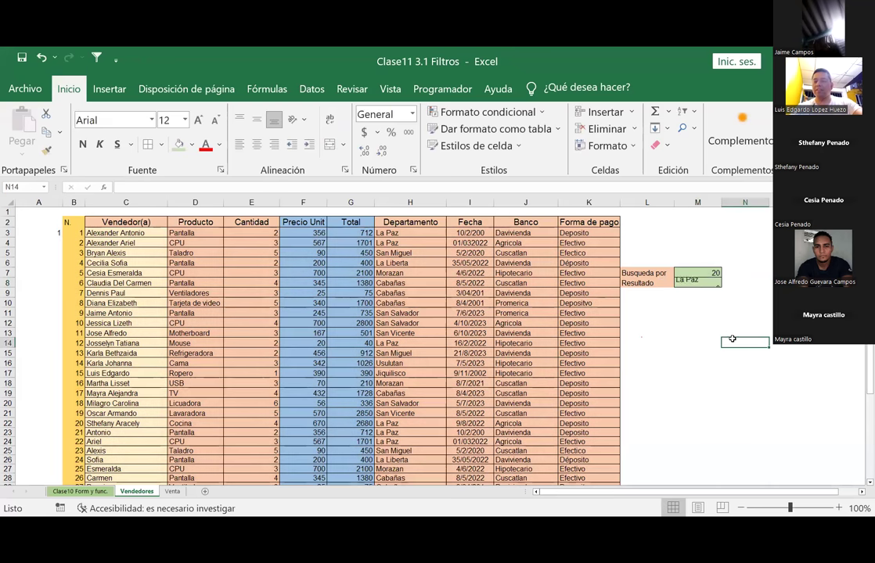
{"action": "left_click", "coordinate": [682, 283]}
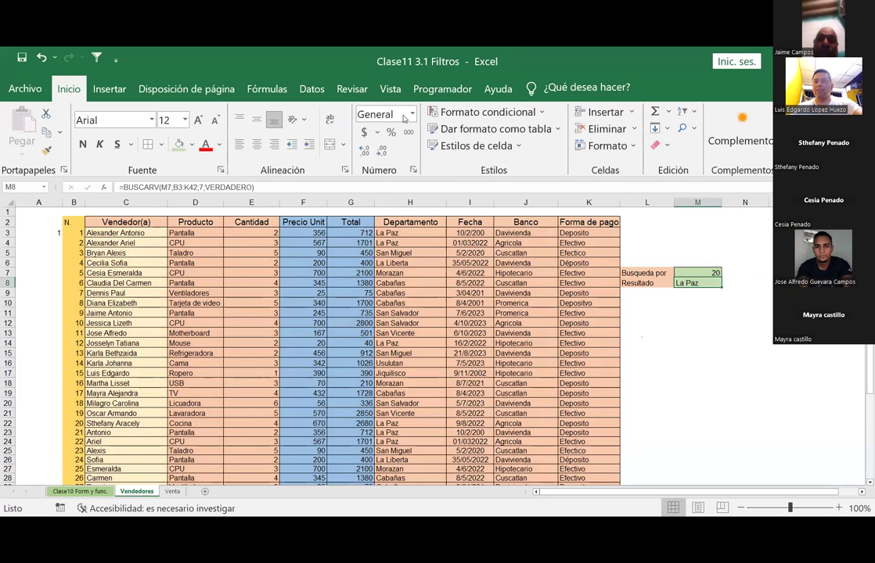
{"action": "key", "text": "F2"}
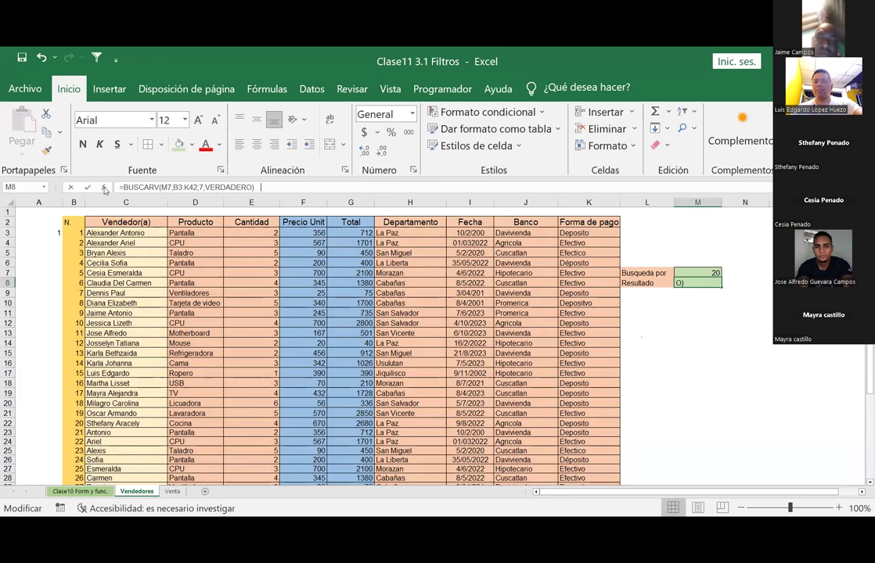
{"action": "left_click", "coordinate": [104, 187]}
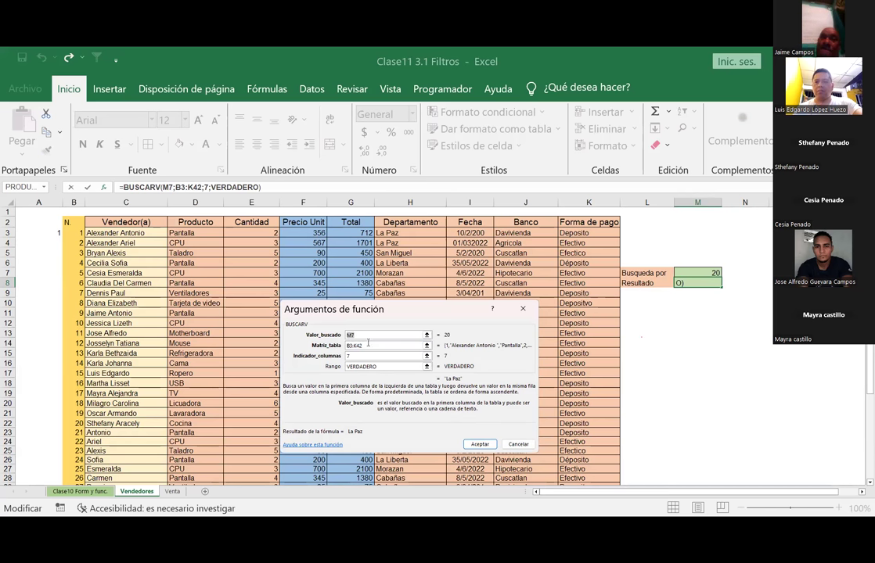
Step: Inspect the Matriz_tabla B3:K42, Indicador_columnas 7 and Rango VERDADERO arguments
{"action": "left_click", "coordinate": [372, 345]}
{"action": "scroll", "coordinate": [371, 344], "scroll_direction": "down", "scroll_amount": 1}
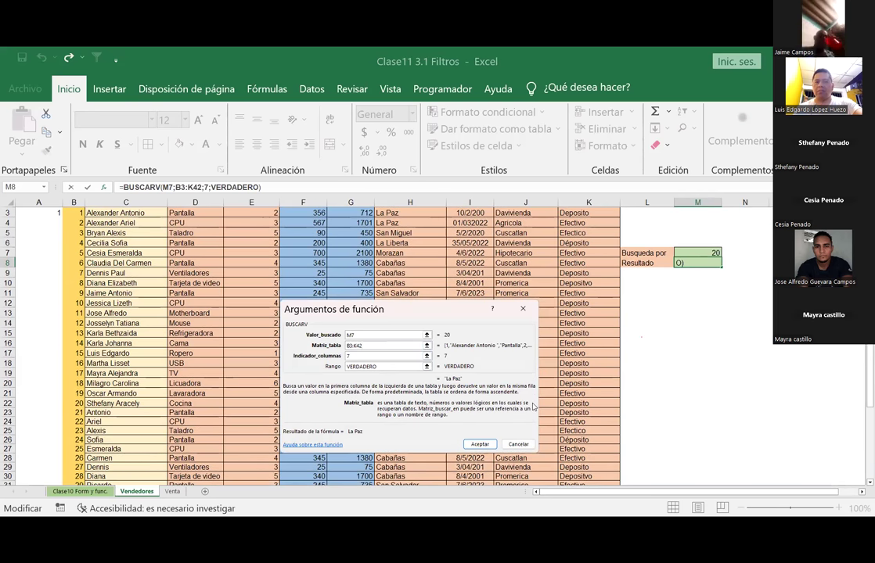
{"action": "left_click", "coordinate": [394, 356]}
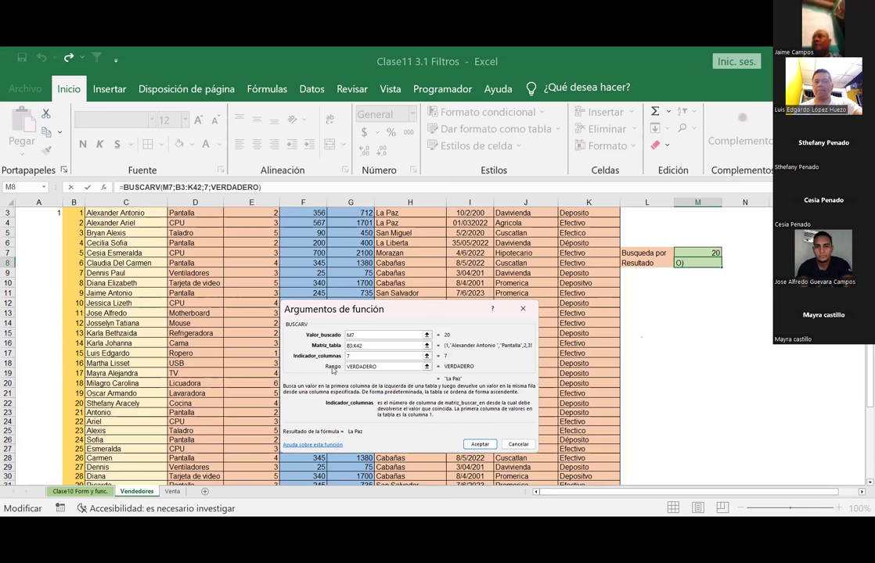
{"action": "left_click", "coordinate": [357, 366]}
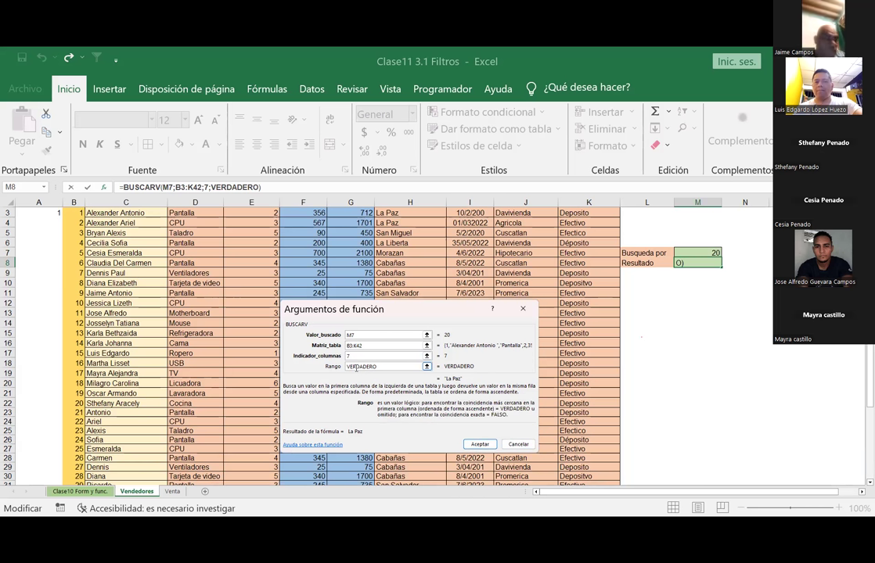
{"action": "left_click", "coordinate": [509, 445]}
{"action": "left_click", "coordinate": [430, 349]}
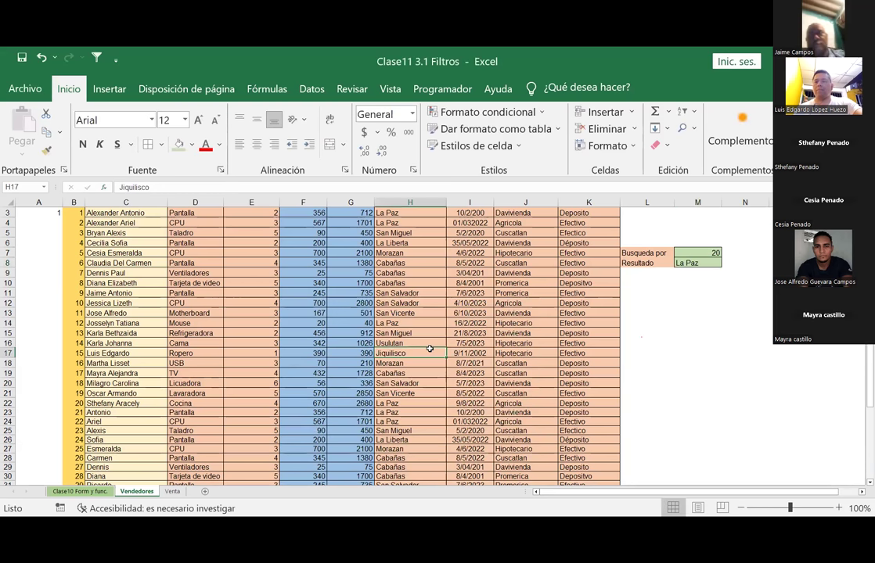
{"action": "scroll", "coordinate": [429, 348], "scroll_direction": "up", "scroll_amount": 1}
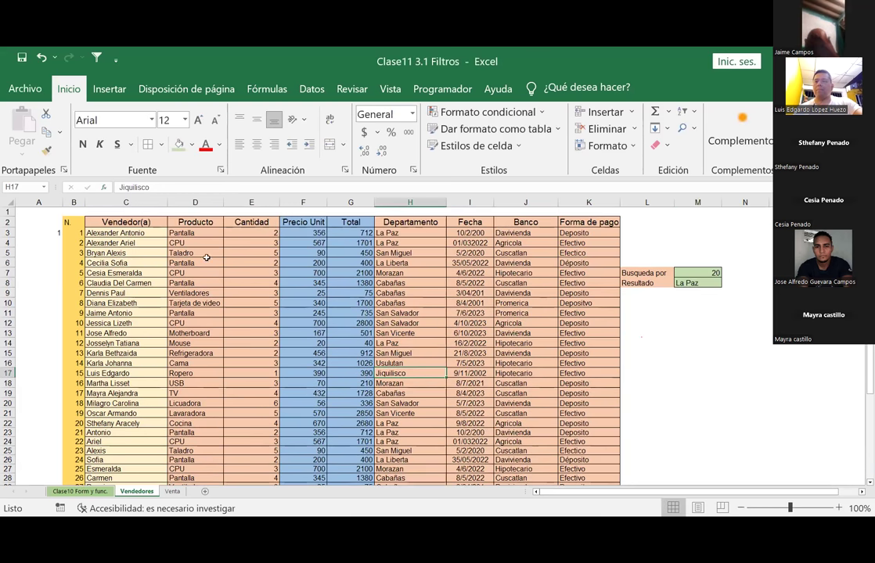
{"action": "left_click", "coordinate": [705, 283]}
{"action": "double_click", "coordinate": [704, 282]}
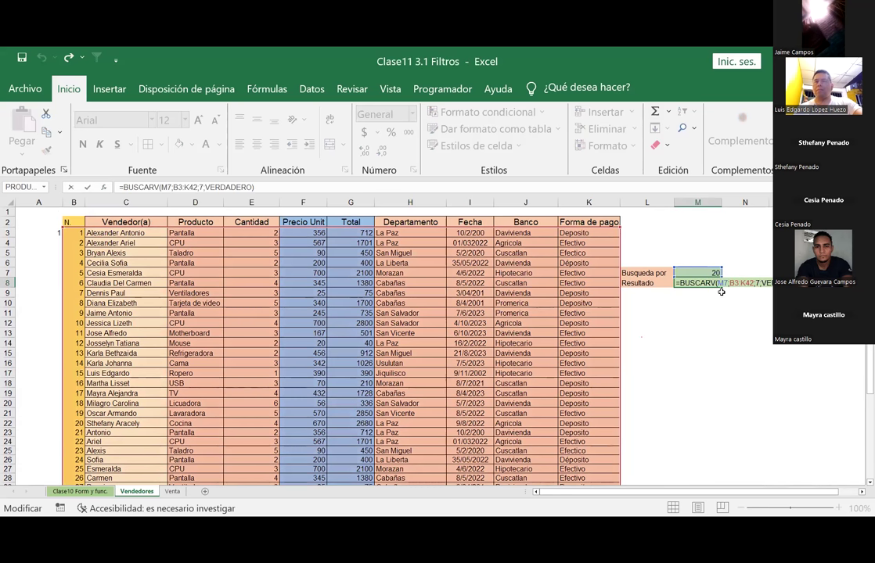
{"action": "key", "text": "F2"}
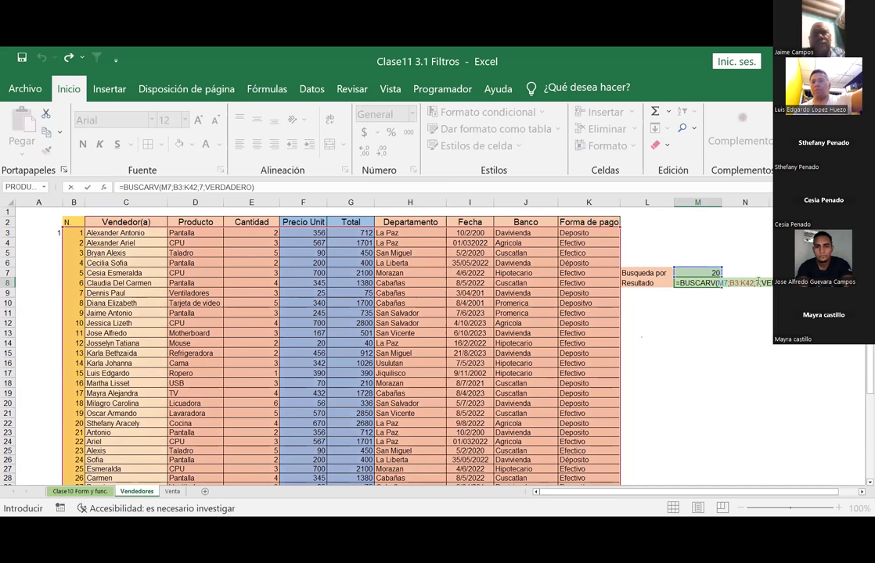
{"action": "key", "text": "F2"}
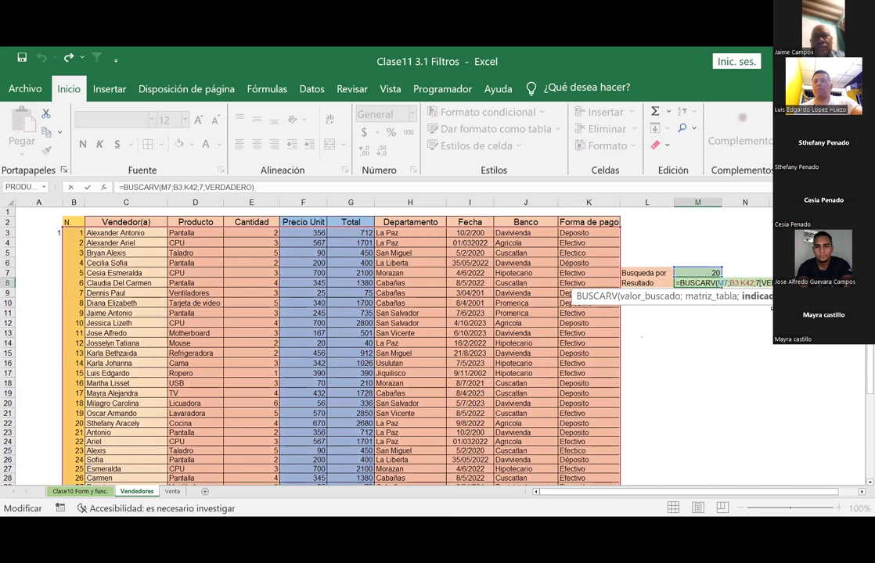
{"action": "key", "text": "BackSpace"}
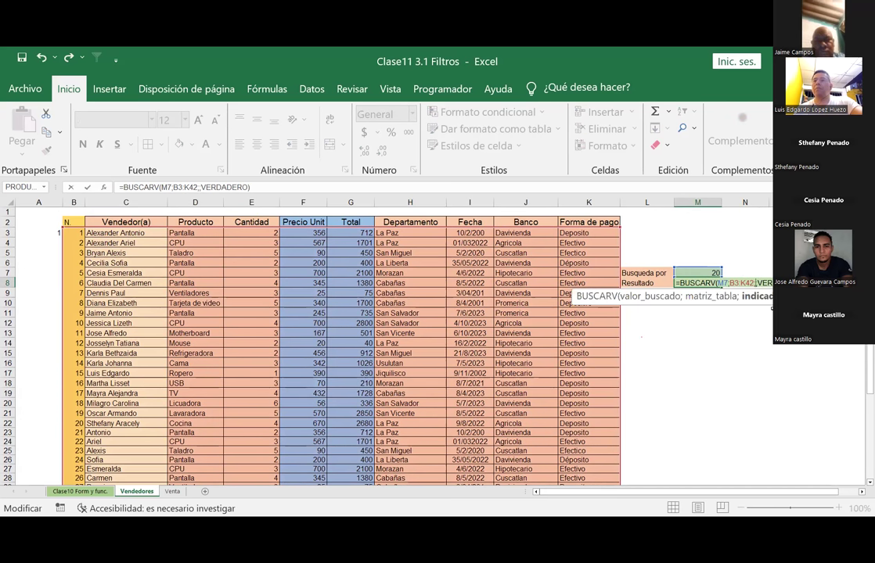
{"action": "left_click", "coordinate": [862, 399]}
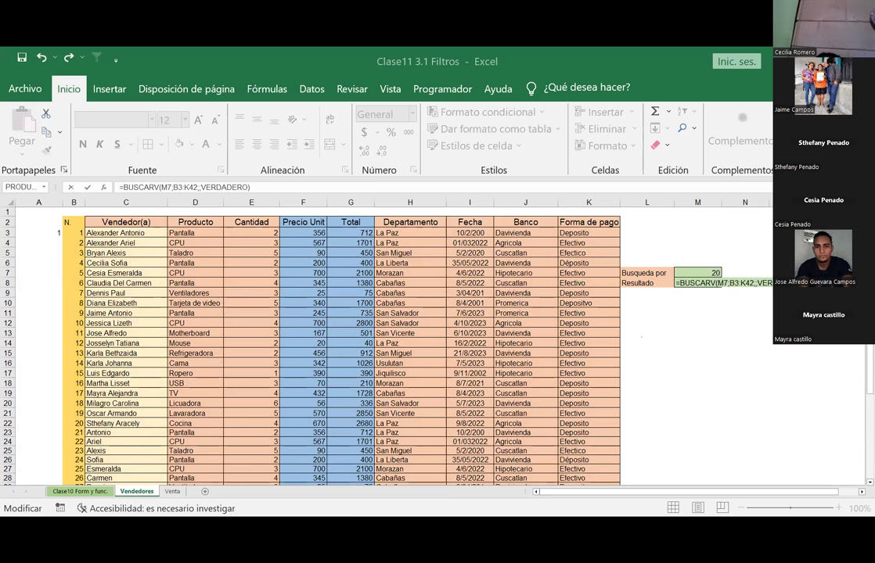
{"action": "left_click", "coordinate": [642, 53]}
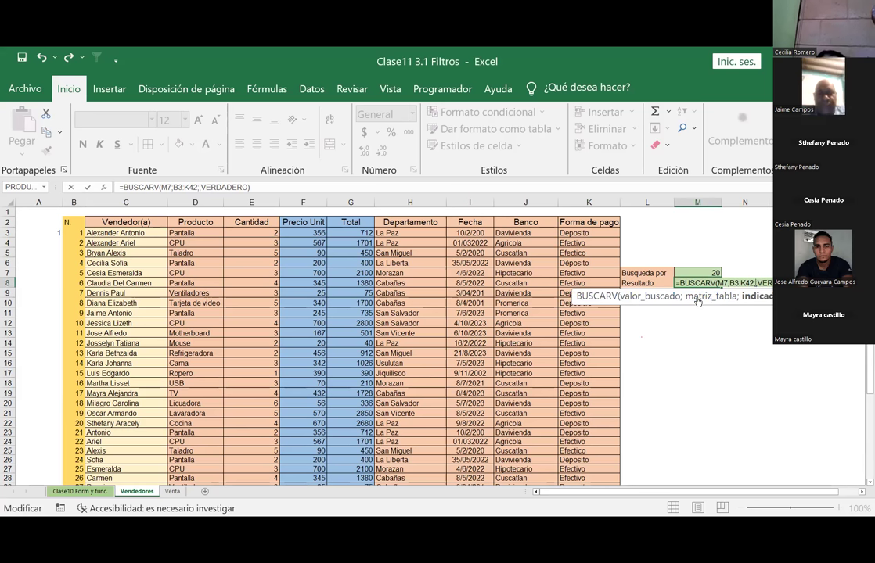
{"action": "type", "text": "7"}
{"action": "key", "text": "Return"}
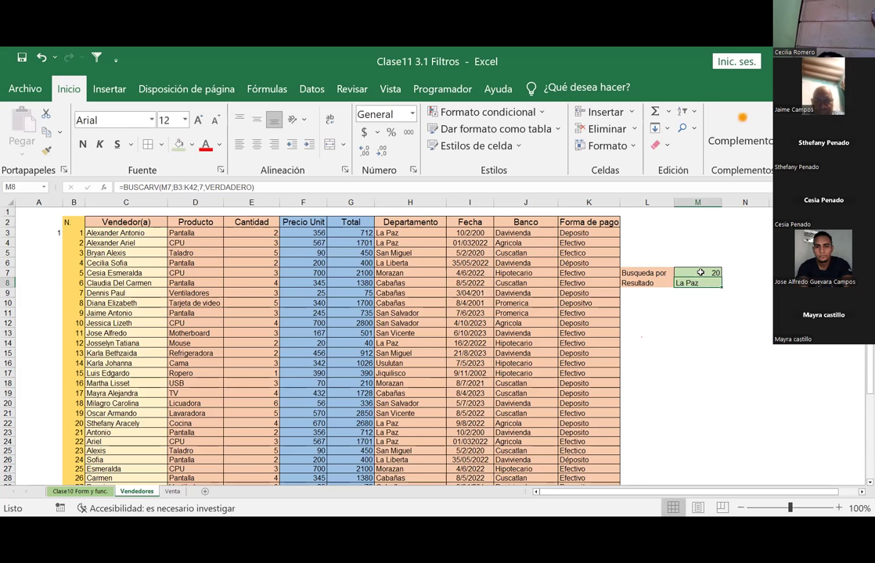
Step: Hide columns C through G of the table
{"action": "left_click", "coordinate": [700, 272]}
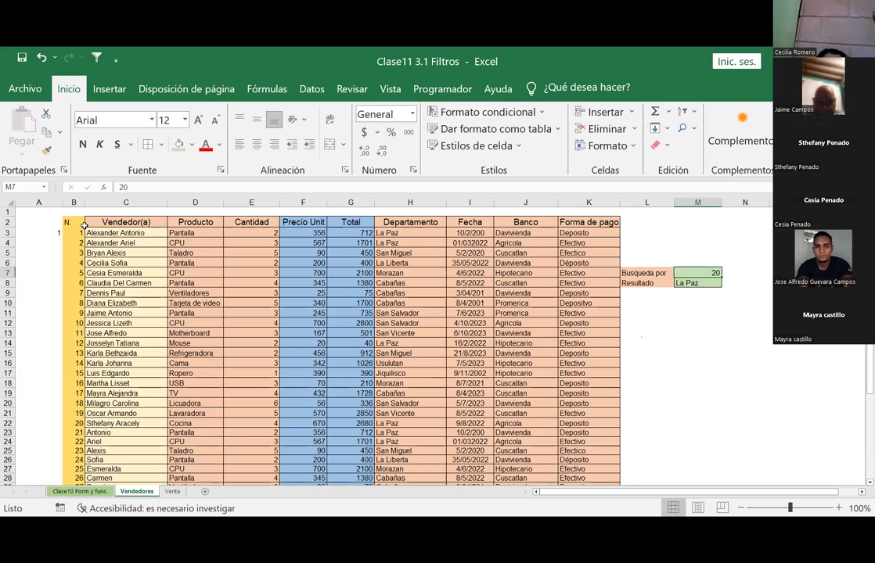
{"action": "mouse_move", "coordinate": [75, 243]}
{"action": "left_mouse_down"}
{"action": "mouse_move", "coordinate": [88, 460]}
{"action": "mouse_move", "coordinate": [79, 478]}
{"action": "left_mouse_up"}
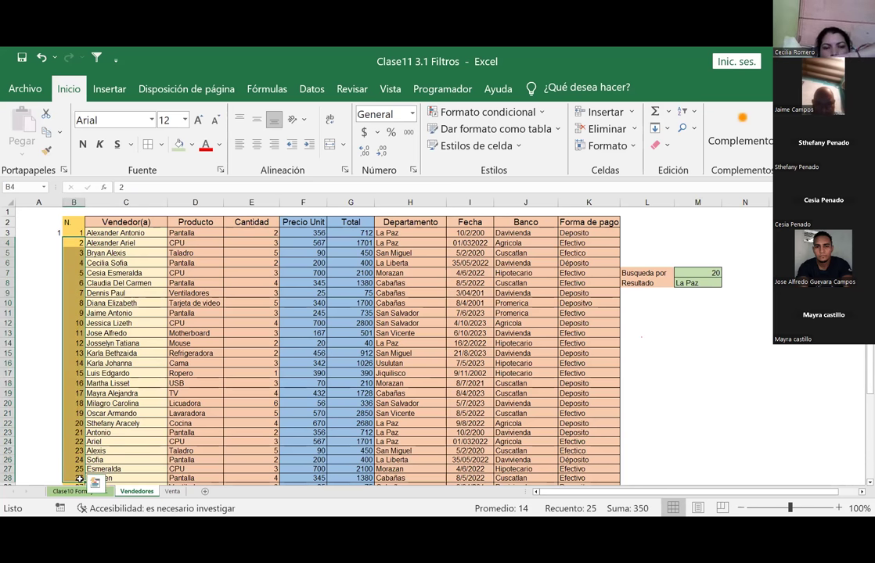
{"action": "left_click", "coordinate": [194, 323]}
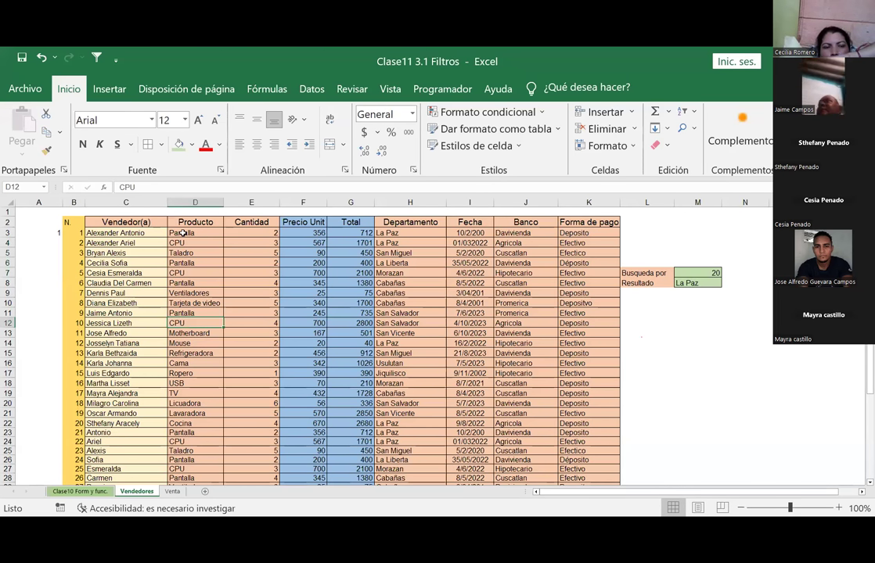
{"action": "left_click", "coordinate": [114, 204]}
{"action": "left_click_drag", "start_coordinate": [214, 212], "coordinate": [348, 223]}
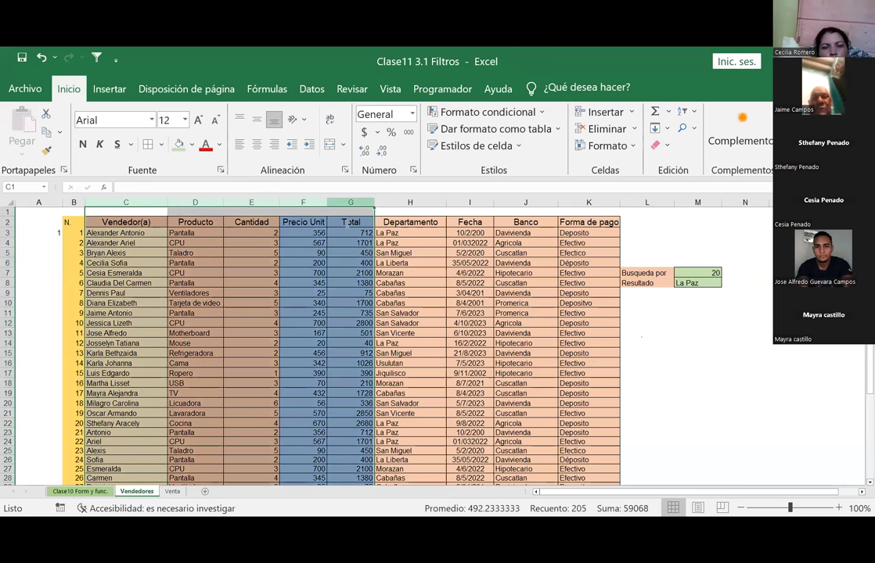
{"action": "right_click", "coordinate": [340, 205]}
{"action": "left_click", "coordinate": [378, 448]}
{"action": "left_click", "coordinate": [406, 353]}
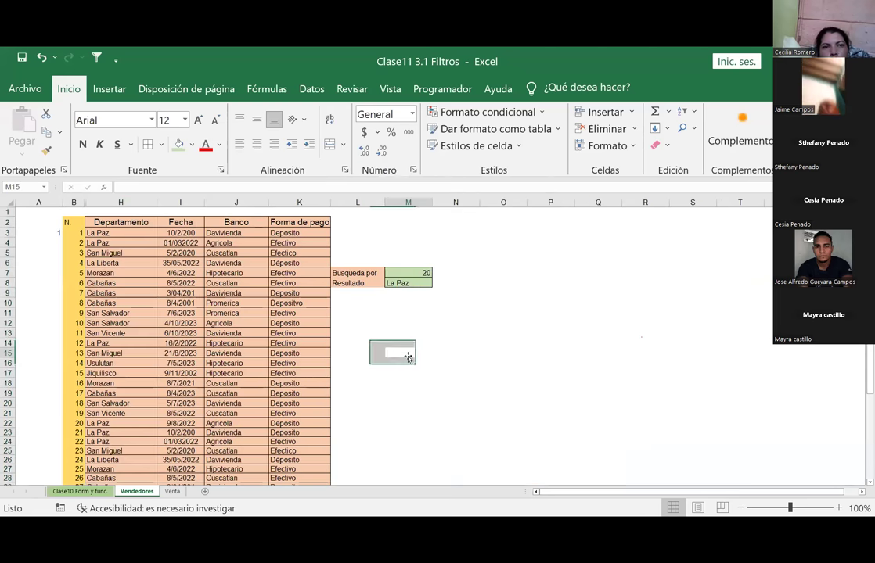
Step: Try 1 as the Busqueda por value in M7, then undo it
{"action": "left_click", "coordinate": [417, 272]}
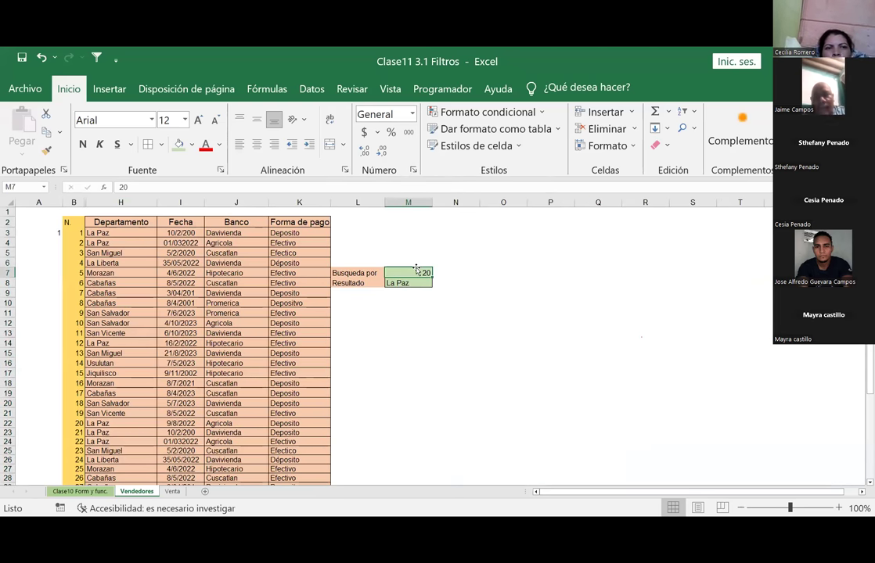
{"action": "type", "text": "1"}
{"action": "key", "text": "Return"}
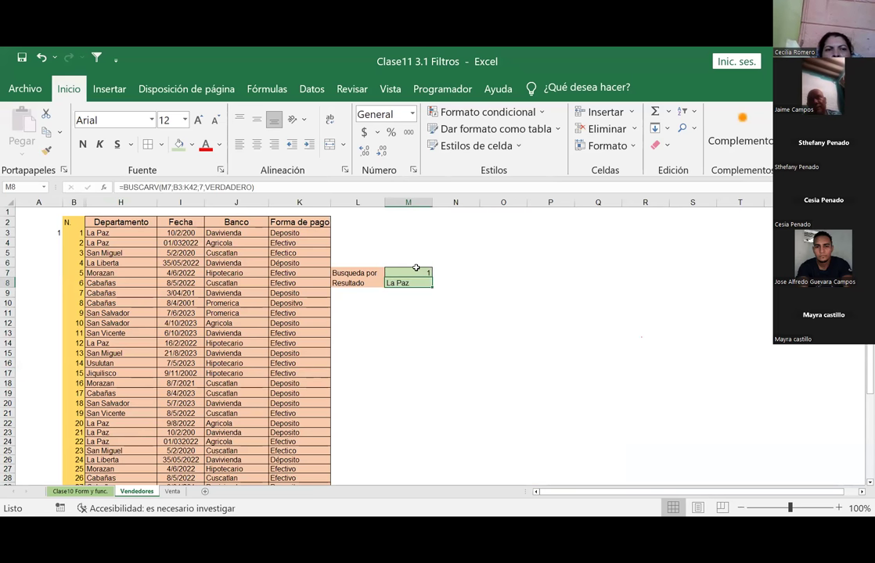
{"action": "left_click", "coordinate": [41, 57]}
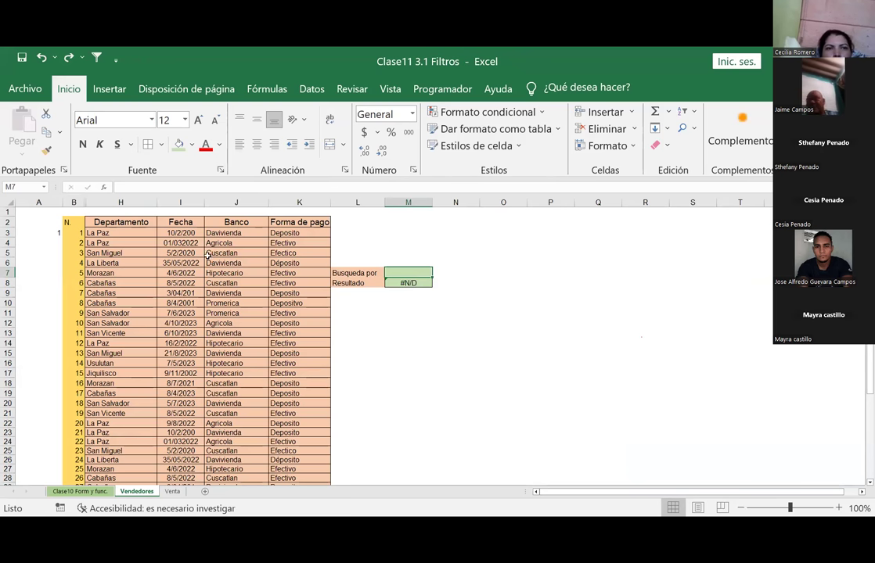
Step: Unhide columns C to G by selecting the columns from A to H
{"action": "right_click", "coordinate": [162, 201]}
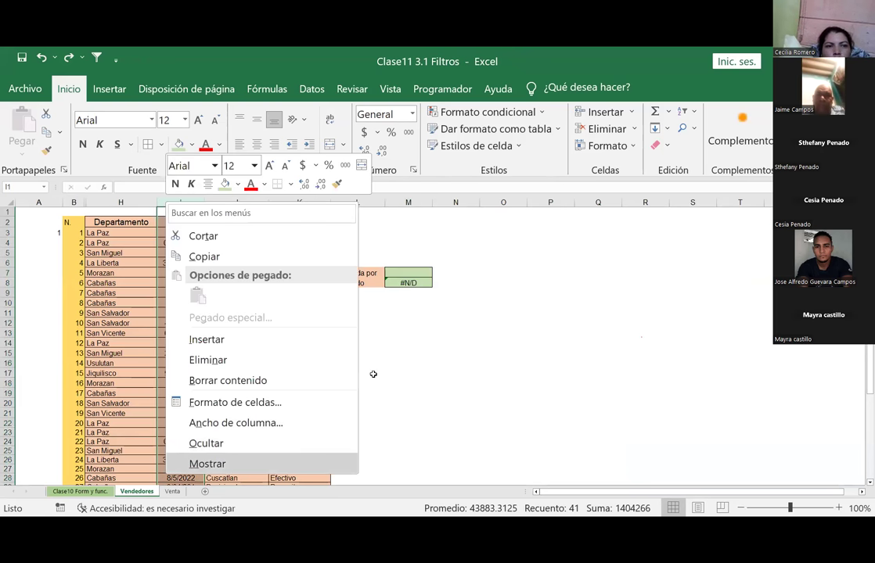
{"action": "key", "text": "Escape"}
{"action": "left_click", "coordinate": [120, 202]}
{"action": "right_click", "coordinate": [118, 201]}
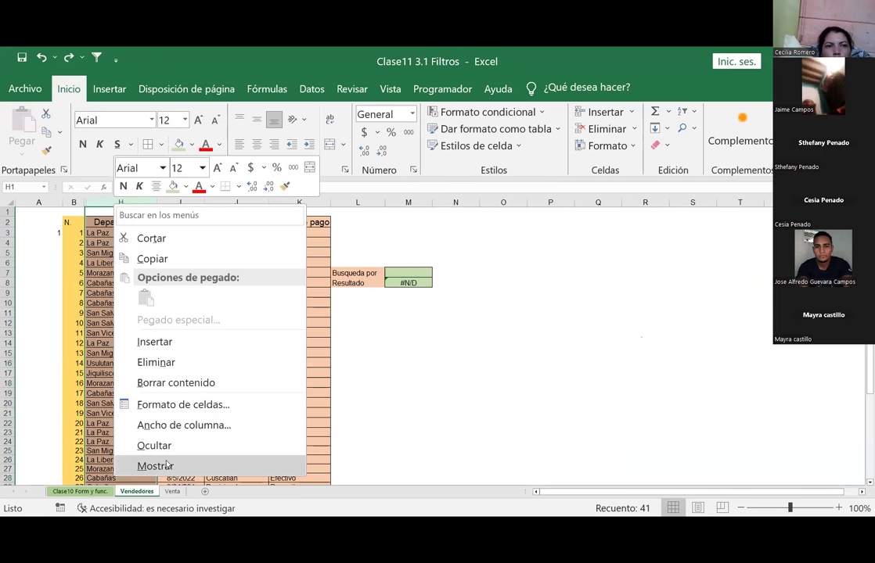
{"action": "left_click", "coordinate": [78, 202]}
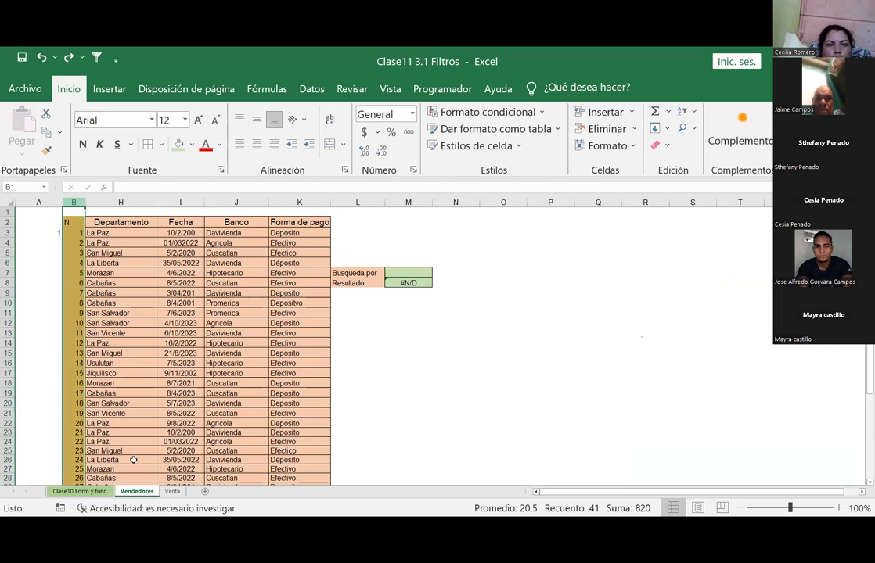
{"action": "right_click", "coordinate": [86, 204]}
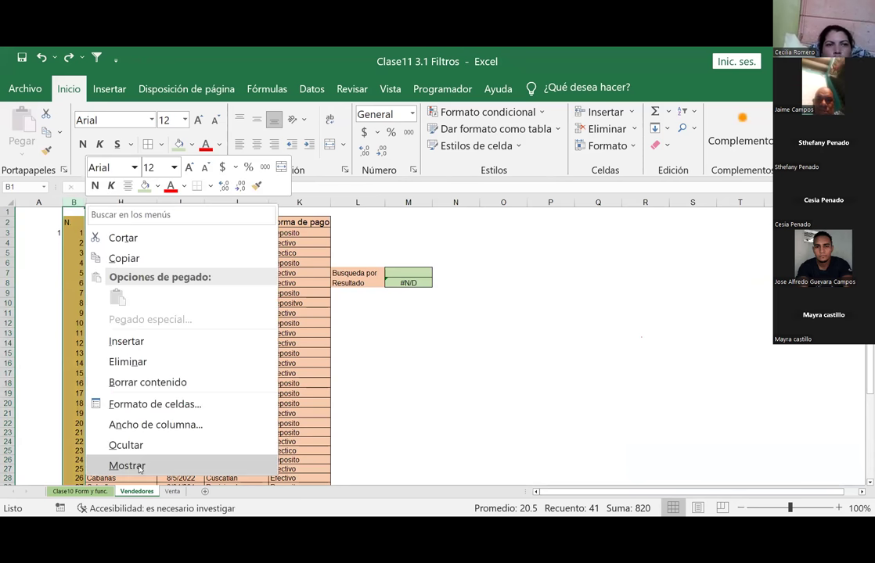
{"action": "left_click", "coordinate": [236, 392]}
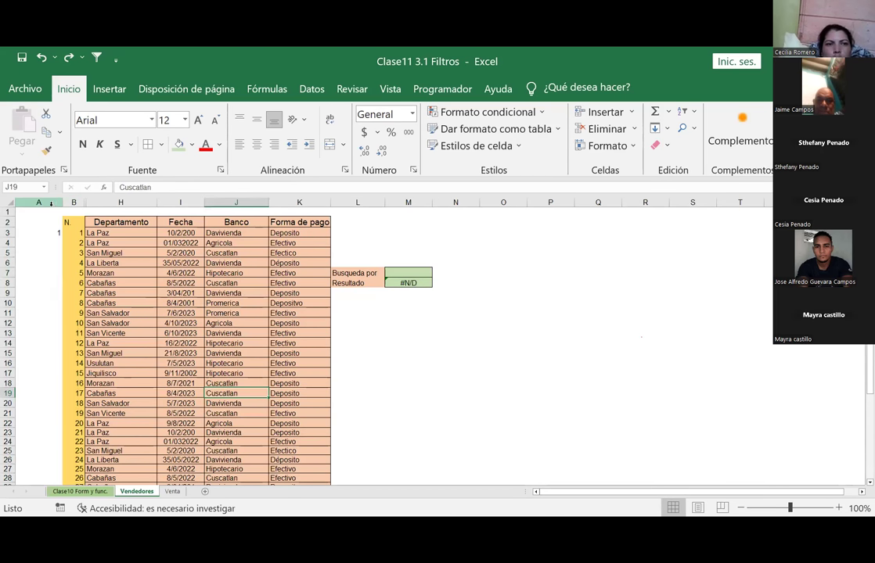
{"action": "left_click_drag", "start_coordinate": [51, 203], "coordinate": [80, 203]}
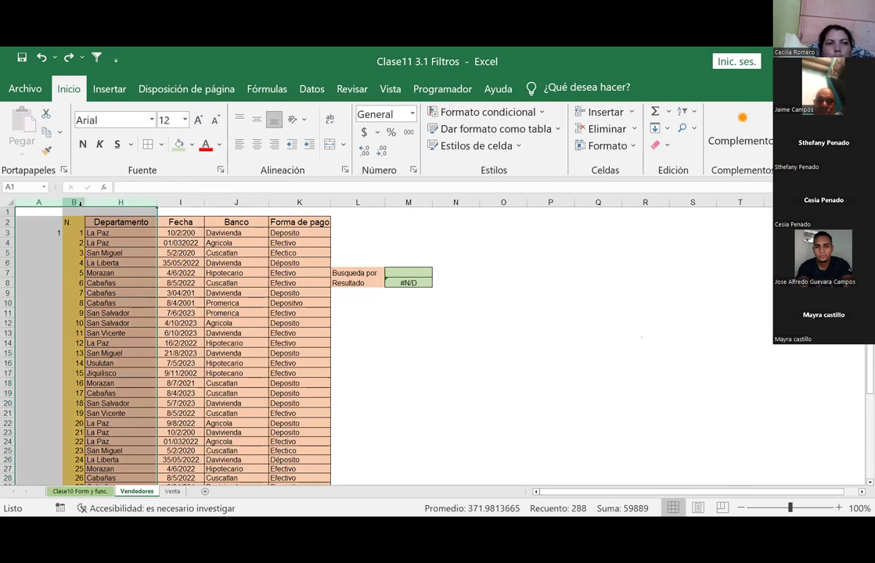
{"action": "right_click", "coordinate": [82, 203]}
{"action": "left_click", "coordinate": [119, 468]}
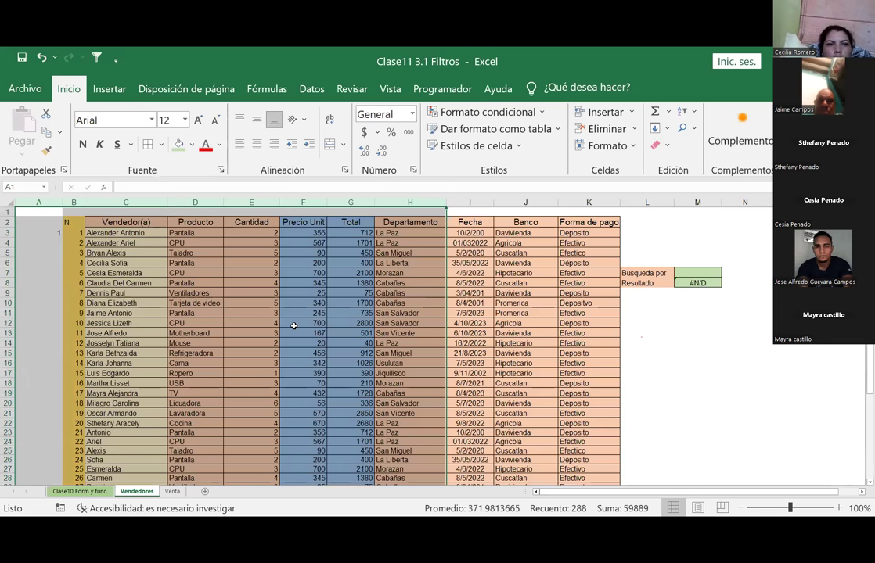
{"action": "left_click", "coordinate": [304, 309]}
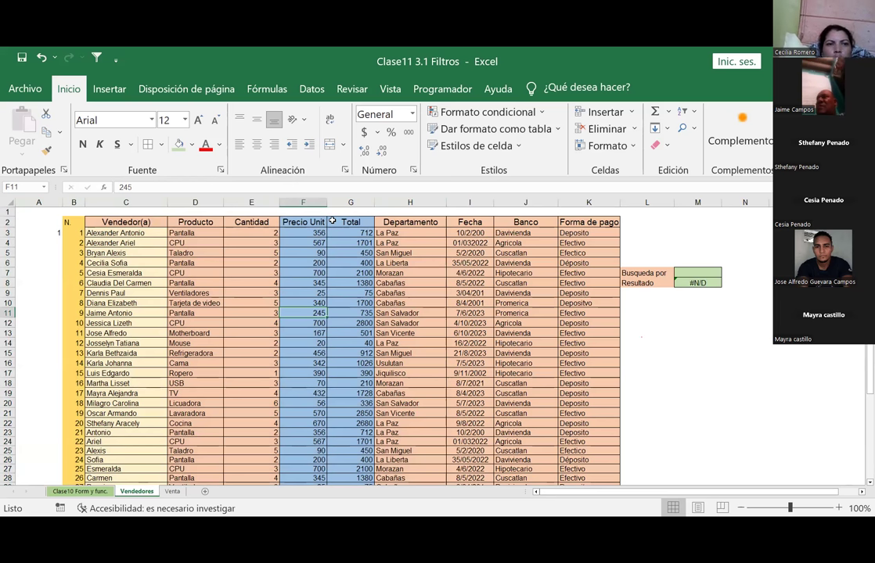
Step: Hide columns B through F so Total sits beside Departamento
{"action": "left_click", "coordinate": [303, 202]}
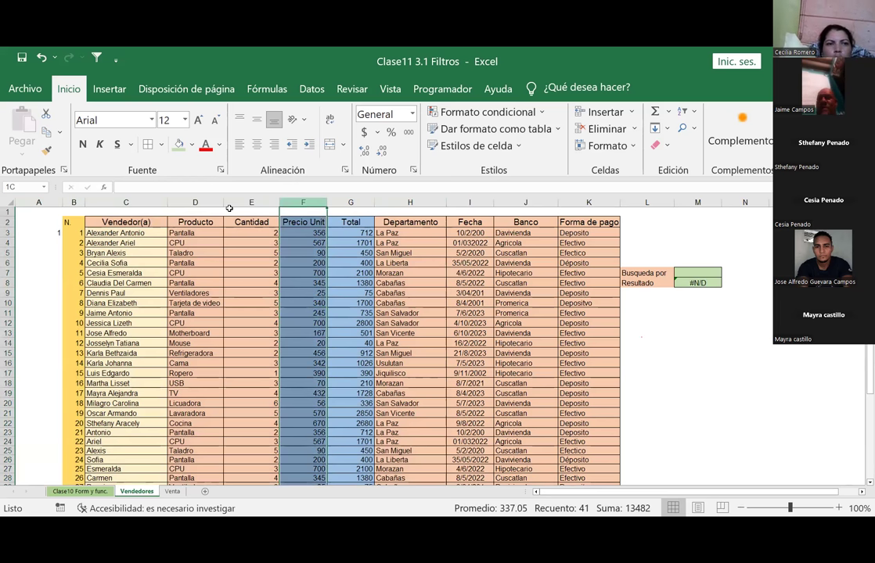
{"action": "left_click", "coordinate": [74, 205], "text": "shift"}
{"action": "right_click", "coordinate": [74, 205]}
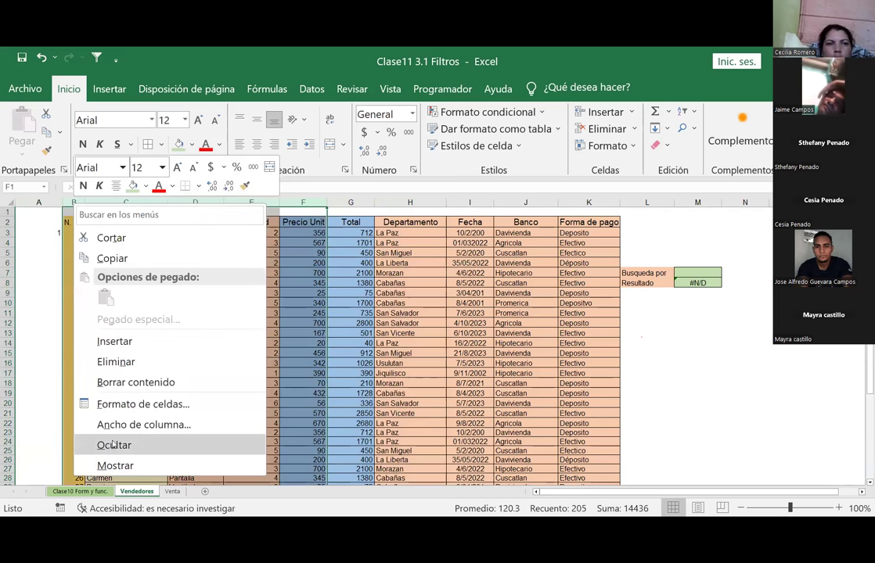
{"action": "left_click", "coordinate": [114, 444]}
{"action": "left_click", "coordinate": [429, 271]}
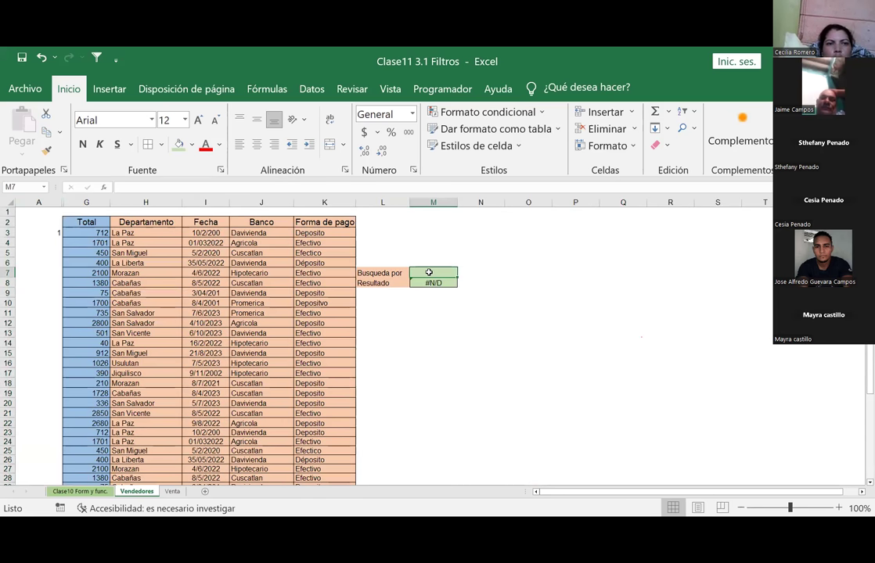
{"action": "type", "text": "712"}
{"action": "key", "text": "Return"}
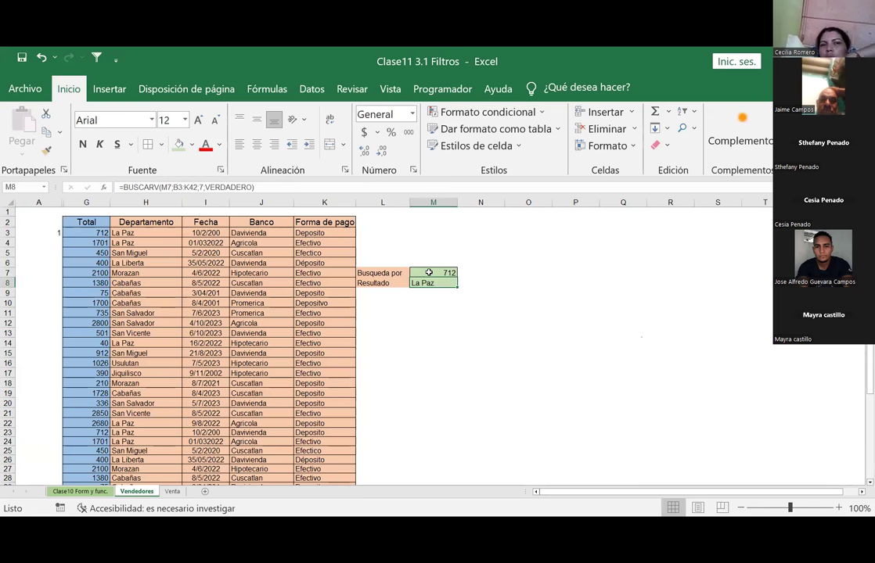
{"action": "key", "text": "Delete"}
{"action": "left_click", "coordinate": [429, 272]}
{"action": "key", "text": "Delete"}
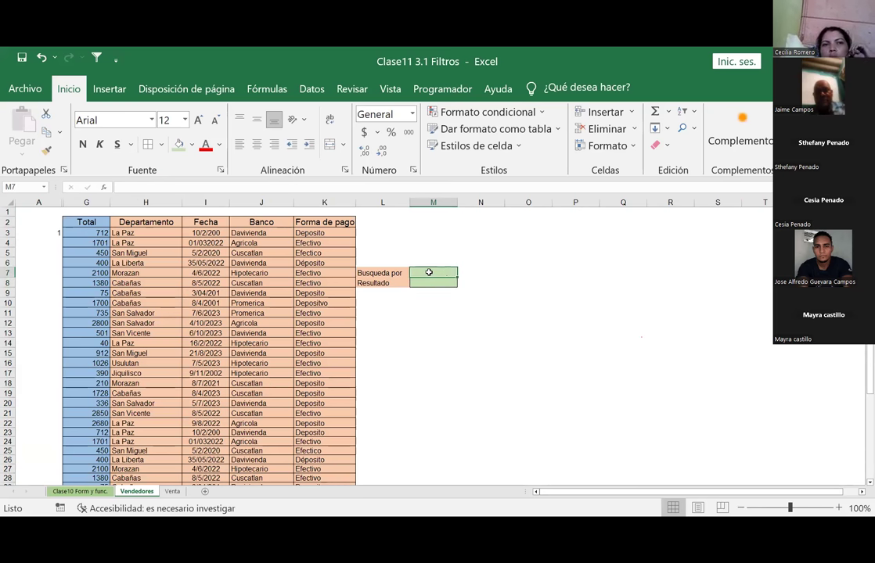
{"action": "left_click", "coordinate": [41, 58]}
{"action": "left_click", "coordinate": [429, 343]}
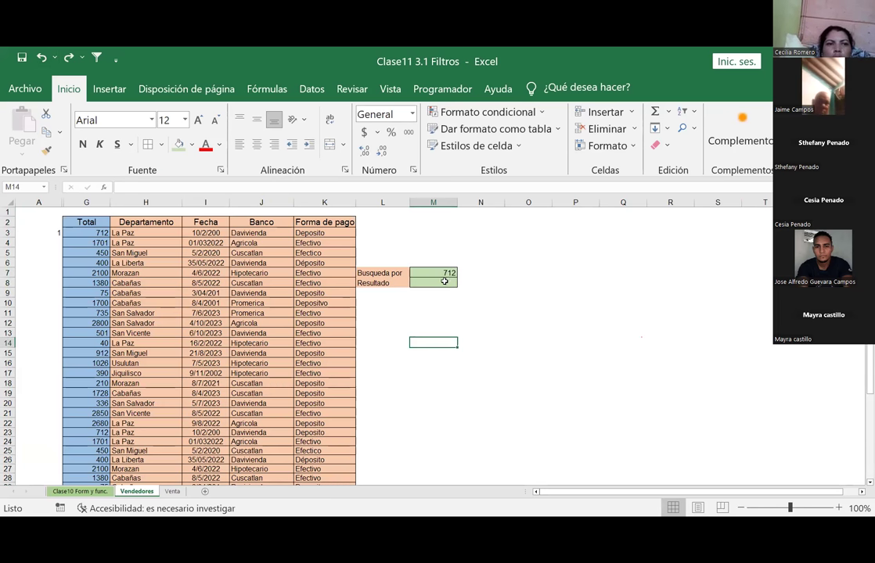
{"action": "key", "text": "ctrl+z"}
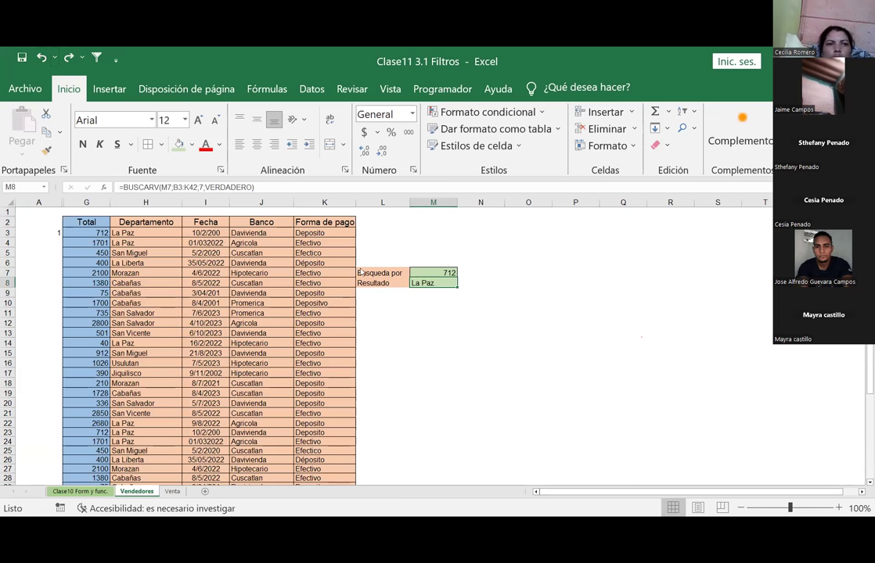
{"action": "left_click", "coordinate": [434, 273]}
{"action": "key", "text": "Delete"}
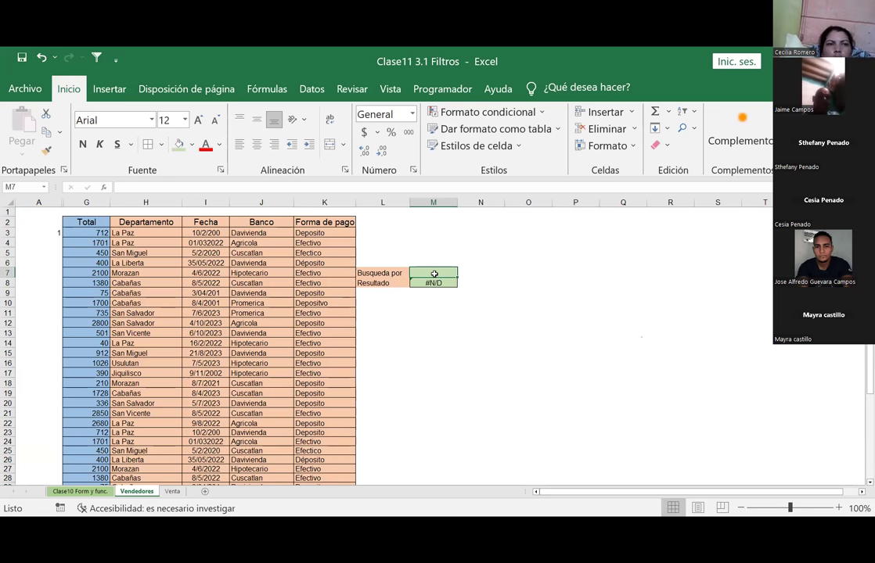
{"action": "type", "text": "210"}
{"action": "key", "text": "Return"}
{"action": "left_click", "coordinate": [434, 273]}
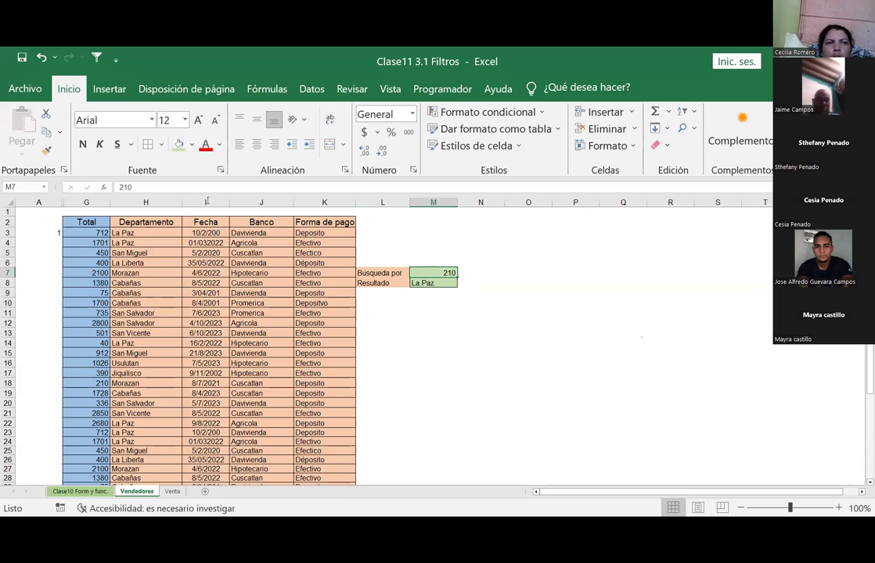
{"action": "left_click", "coordinate": [41, 57]}
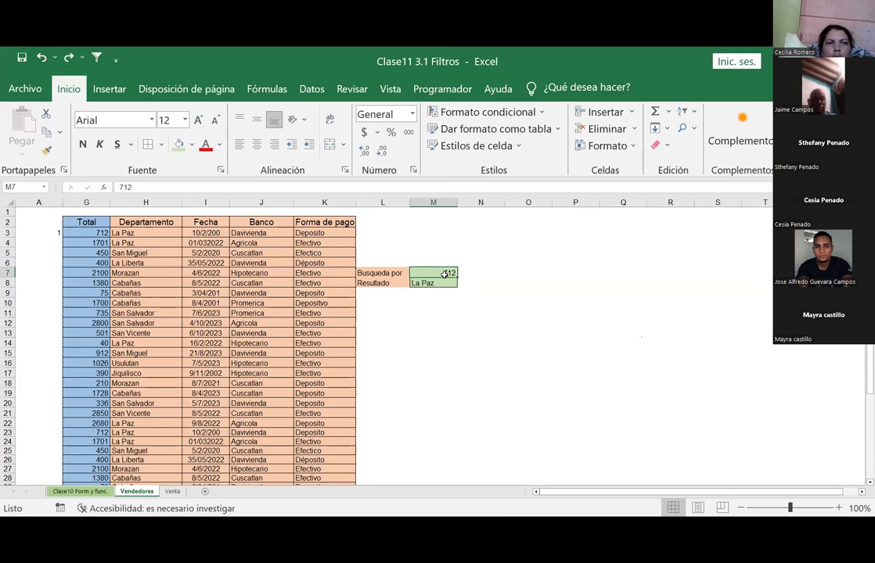
{"action": "key", "text": "Delete"}
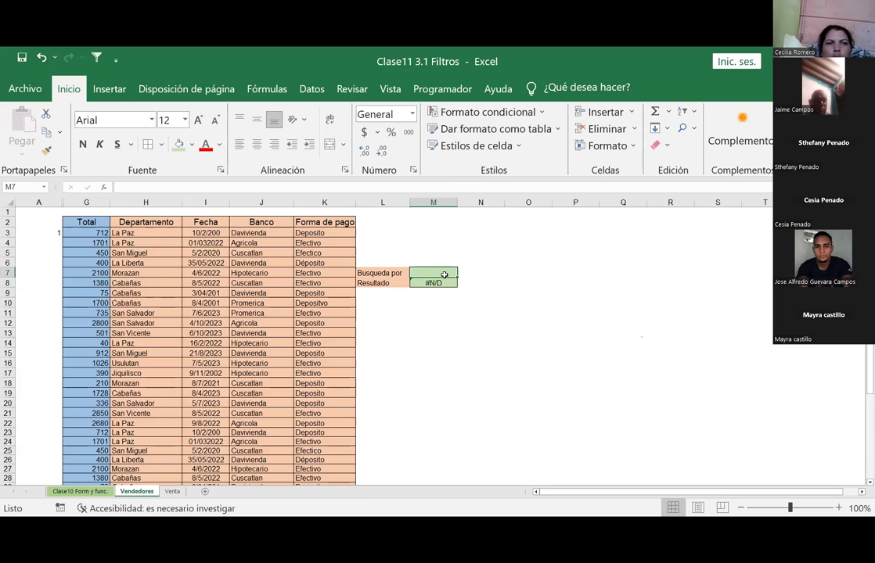
{"action": "type", "text": "450"}
{"action": "key", "text": "Return"}
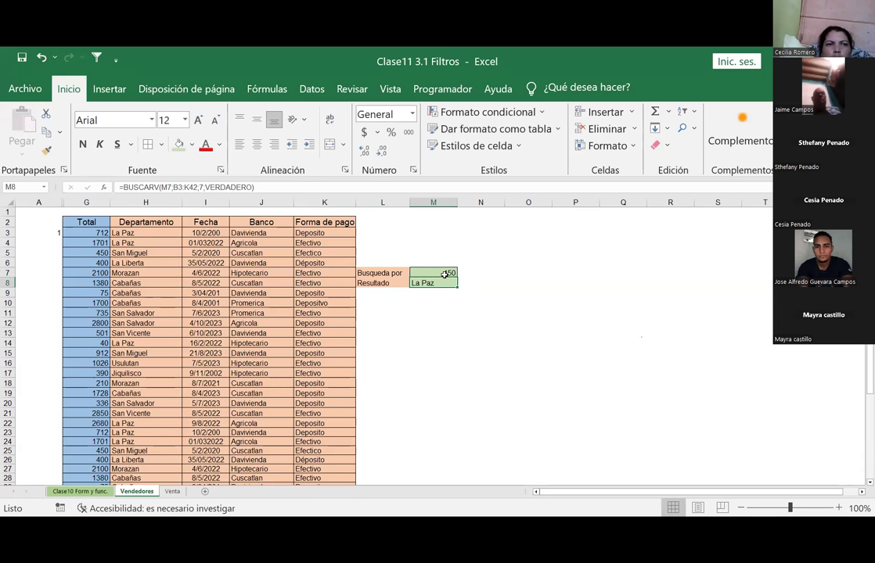
{"action": "left_click", "coordinate": [444, 274]}
{"action": "key", "text": "Down"}
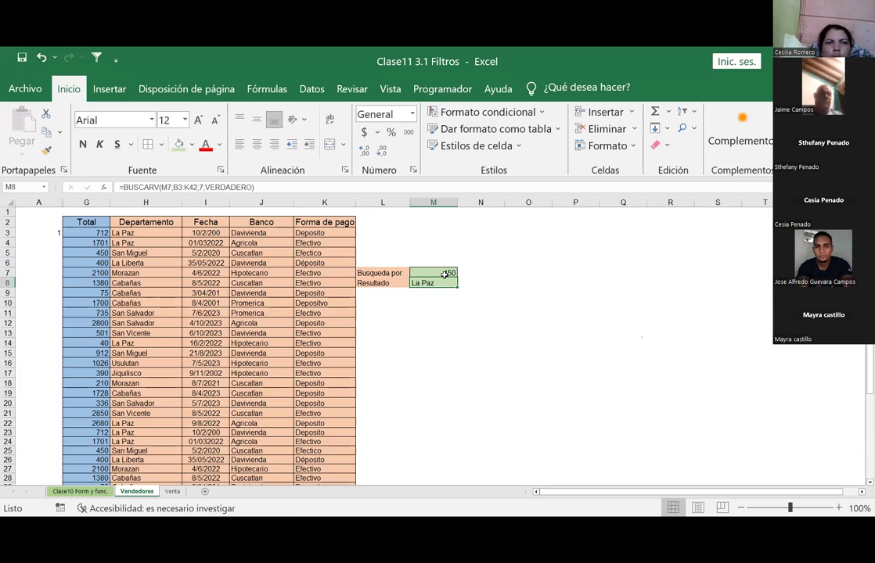
{"action": "left_click", "coordinate": [445, 274]}
Step: Replace the 450 in M7 with 1380 as the Busqueda por value
{"action": "key", "text": "Delete"}
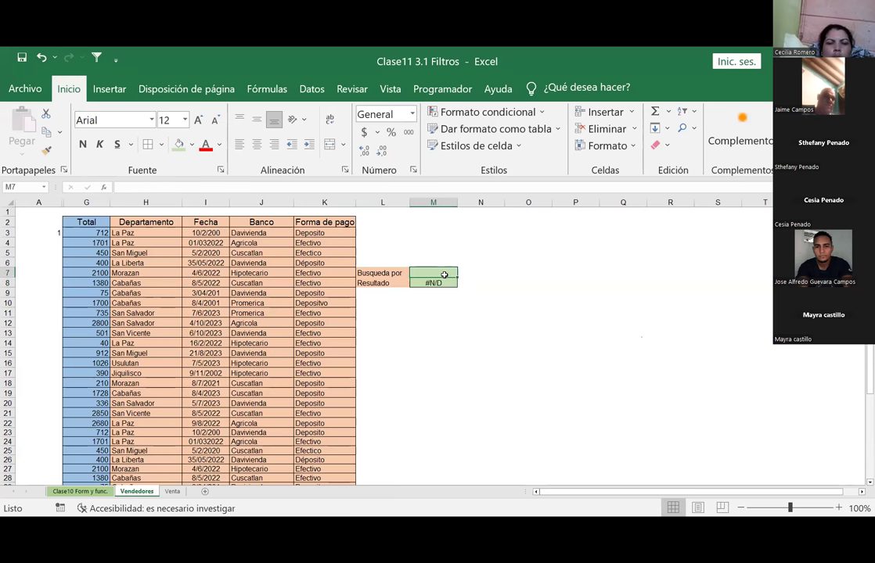
{"action": "type", "text": "1380"}
{"action": "key", "text": "Return"}
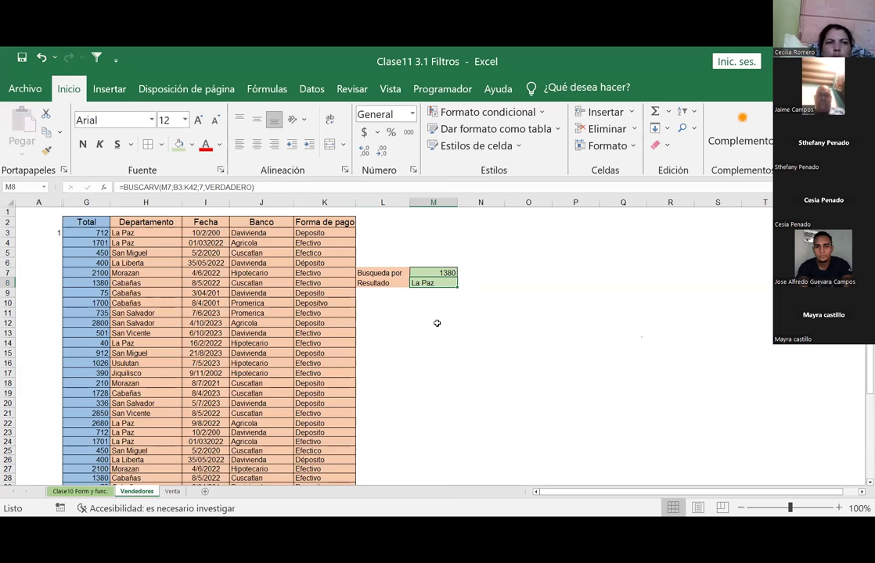
Step: Undo the 1380 entry and set M7 to 75 instead
{"action": "left_click", "coordinate": [438, 274]}
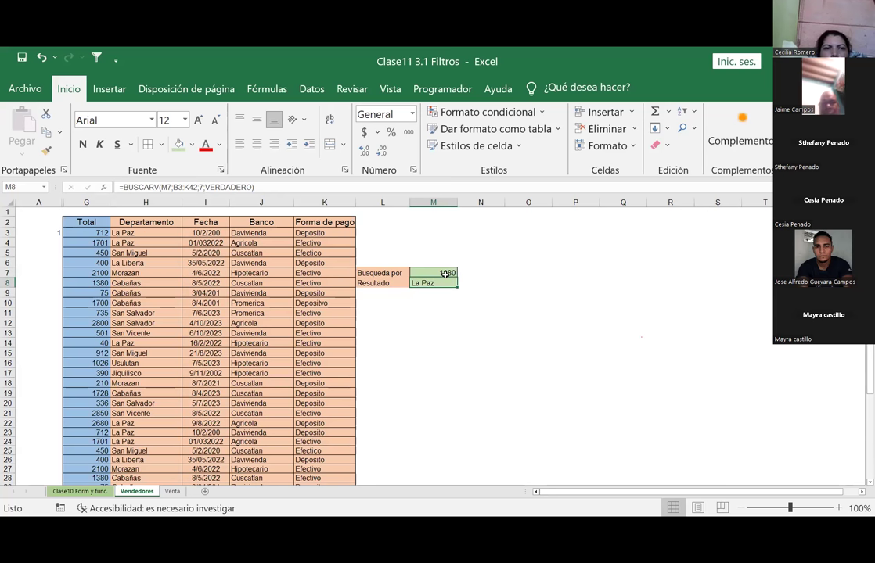
{"action": "left_click", "coordinate": [41, 58]}
{"action": "left_click", "coordinate": [40, 57]}
{"action": "left_click", "coordinate": [40, 58]}
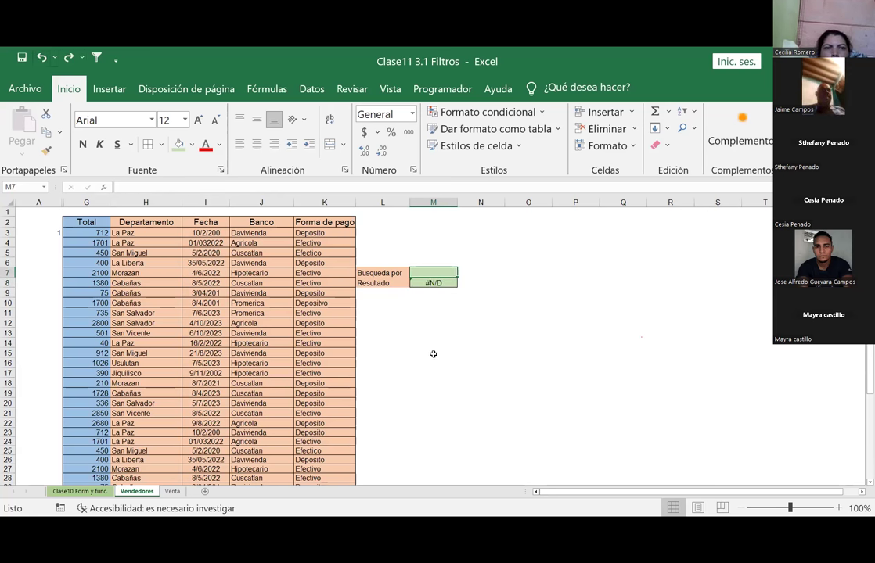
{"action": "left_click_drag", "start_coordinate": [454, 343], "coordinate": [481, 342]}
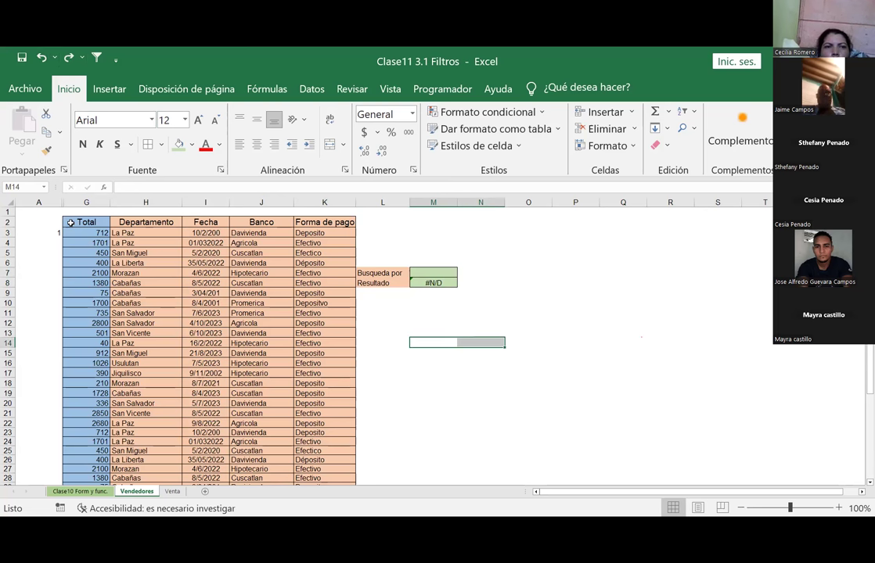
{"action": "left_click", "coordinate": [429, 272]}
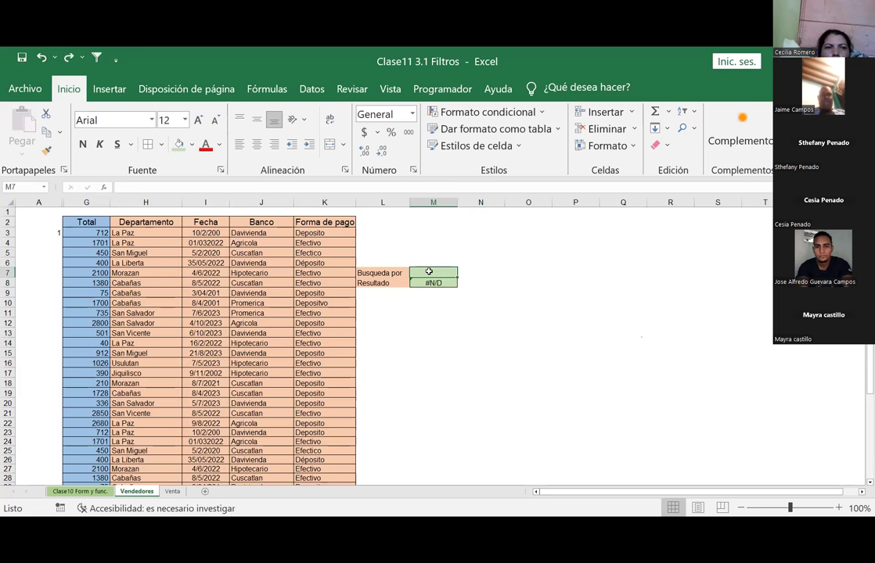
{"action": "type", "text": "7"}
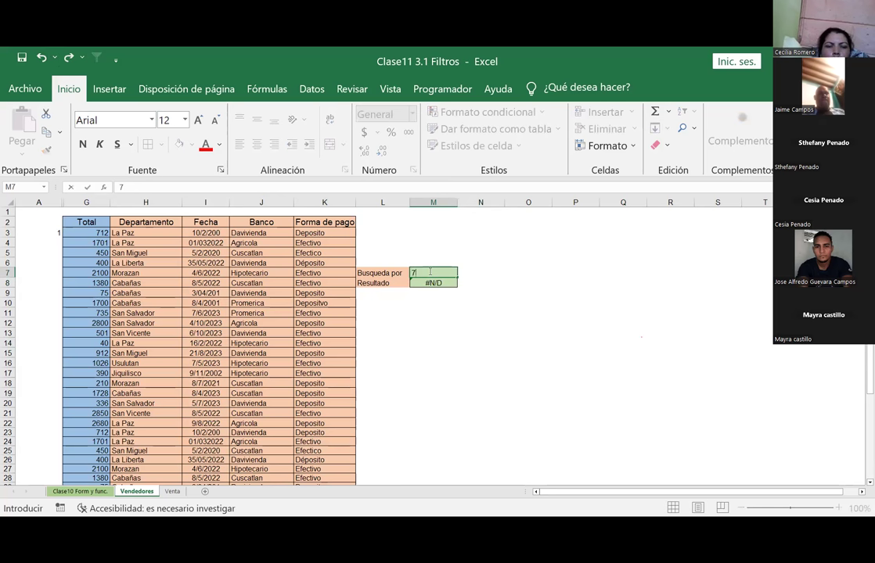
{"action": "type", "text": "5"}
{"action": "key", "text": "Return"}
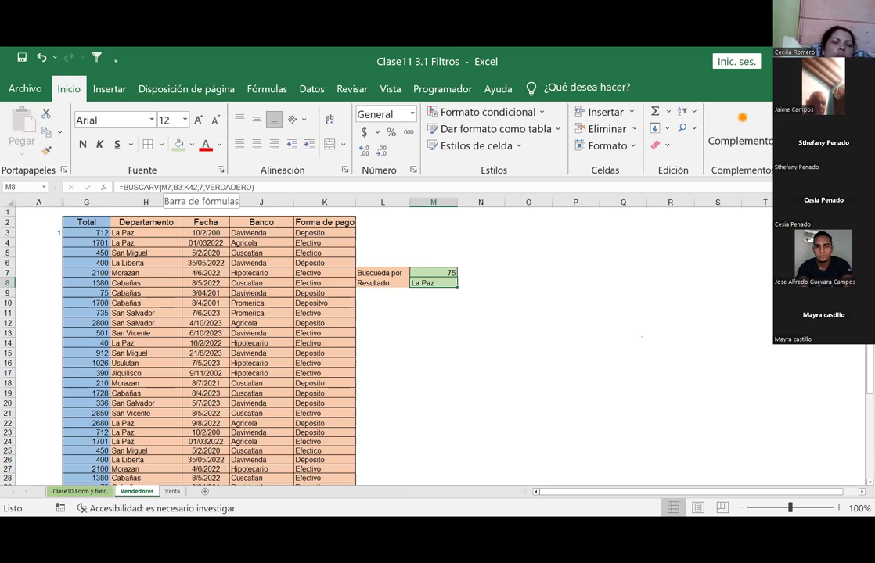
Step: Change the M8 BUSCARV table range from B3:K42 to G3:K42
{"action": "left_click", "coordinate": [165, 187]}
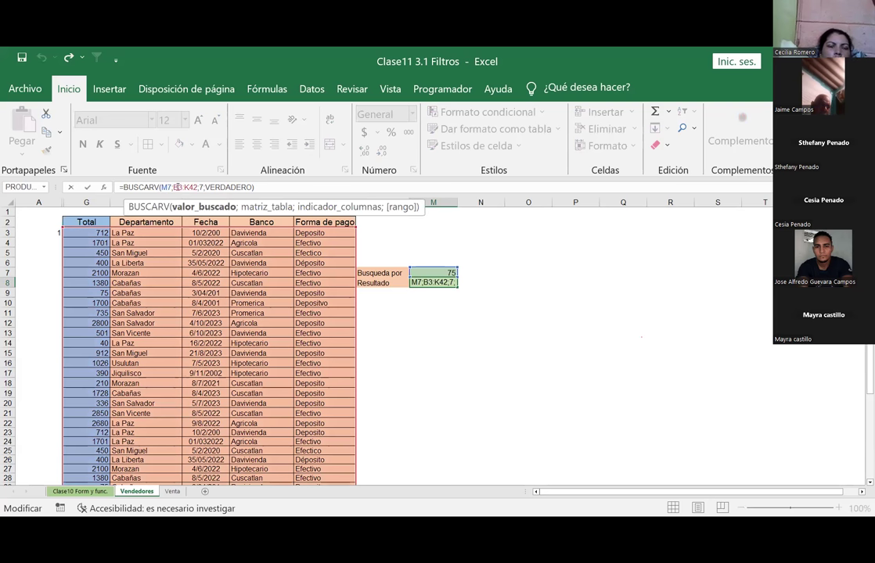
{"action": "left_click", "coordinate": [177, 188]}
{"action": "key", "text": "BackSpace"}
{"action": "type", "text": "G"}
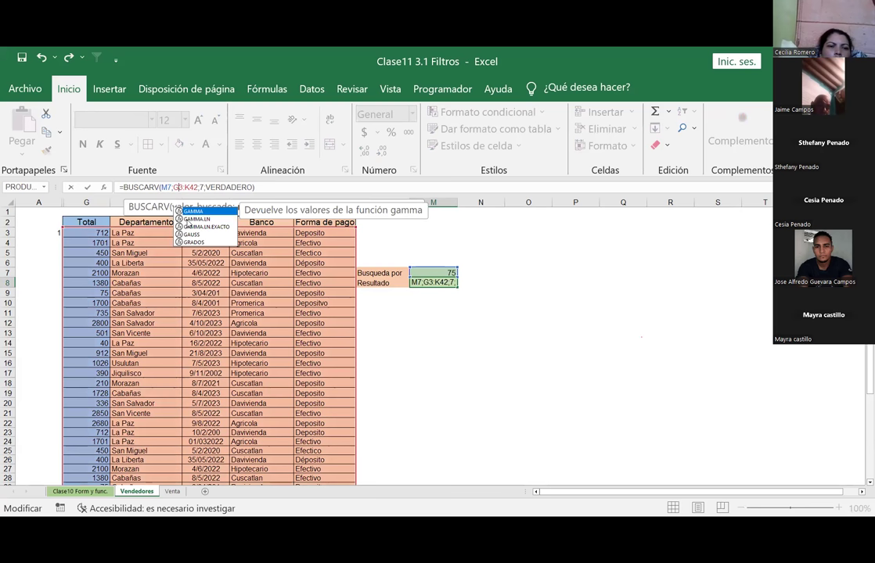
{"action": "key", "text": "Return"}
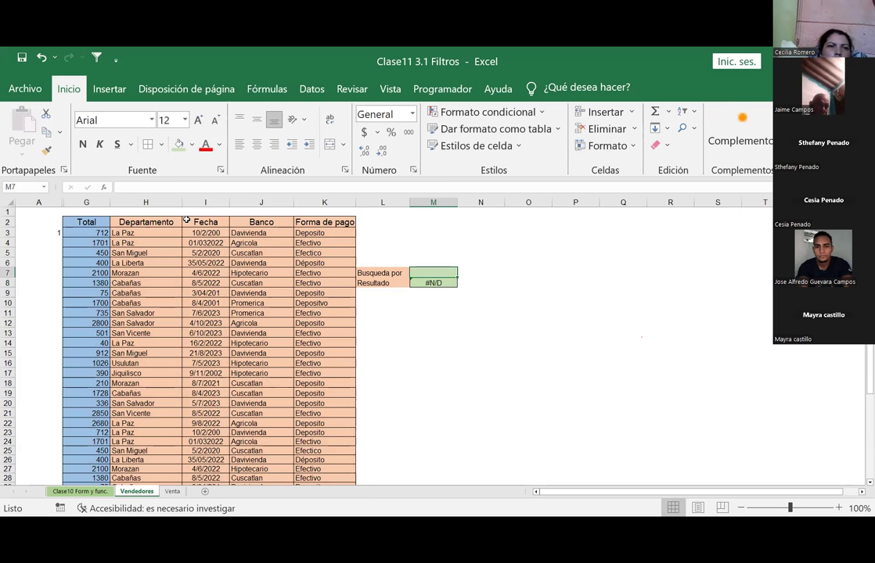
Step: Enter 712 as the search value and select the columns around the hidden ones
{"action": "type", "text": "712"}
{"action": "key", "text": "Return"}
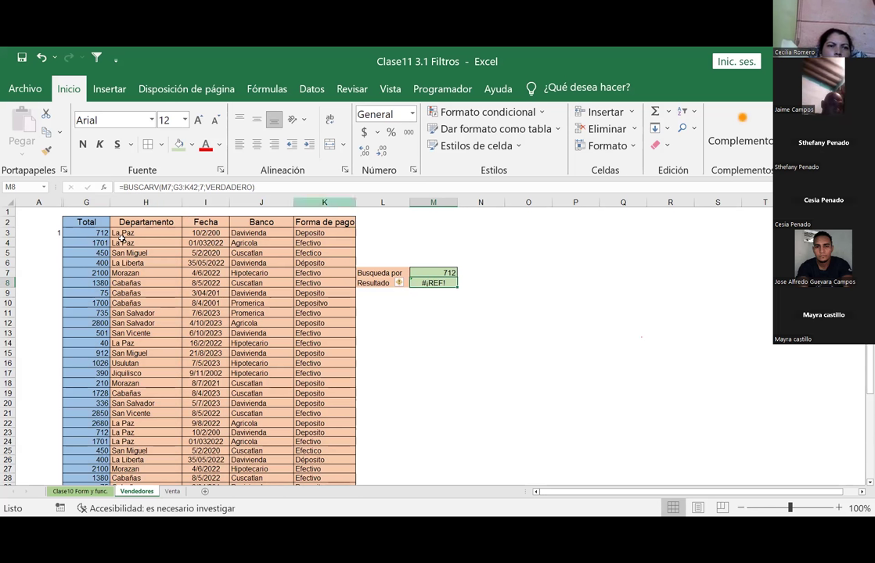
{"action": "left_click_drag", "start_coordinate": [50, 201], "coordinate": [70, 202]}
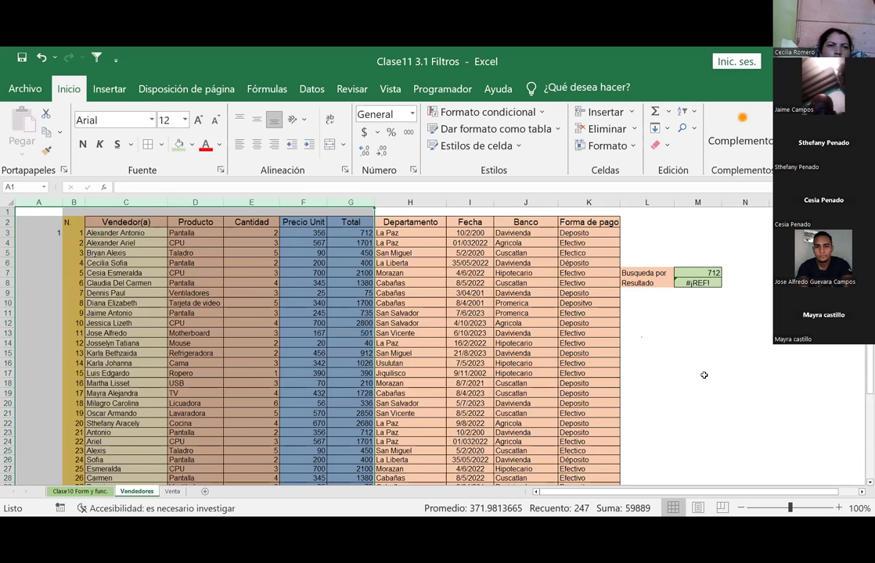
Step: Unhide columns B through F and select the Vendedor(a) to Total headers
{"action": "left_click", "coordinate": [697, 332]}
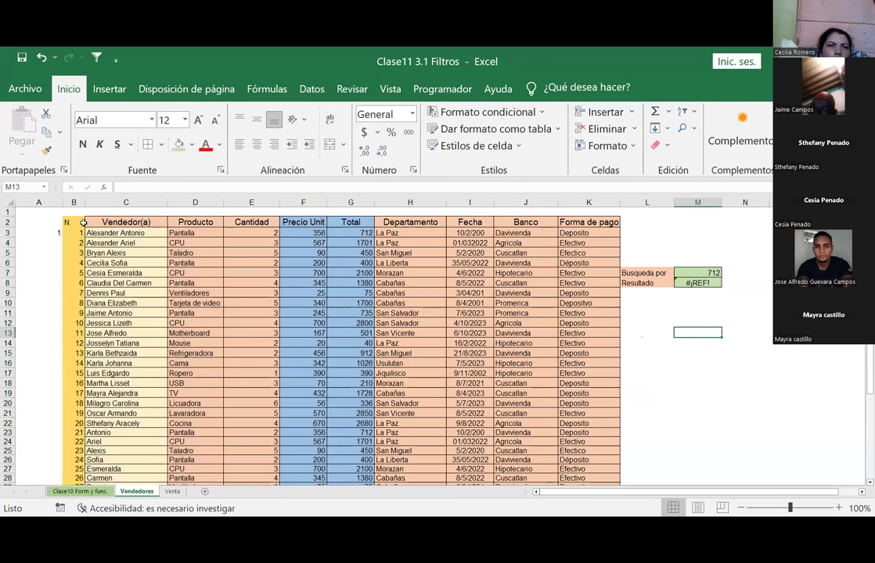
{"action": "left_click_drag", "start_coordinate": [97, 225], "coordinate": [351, 223]}
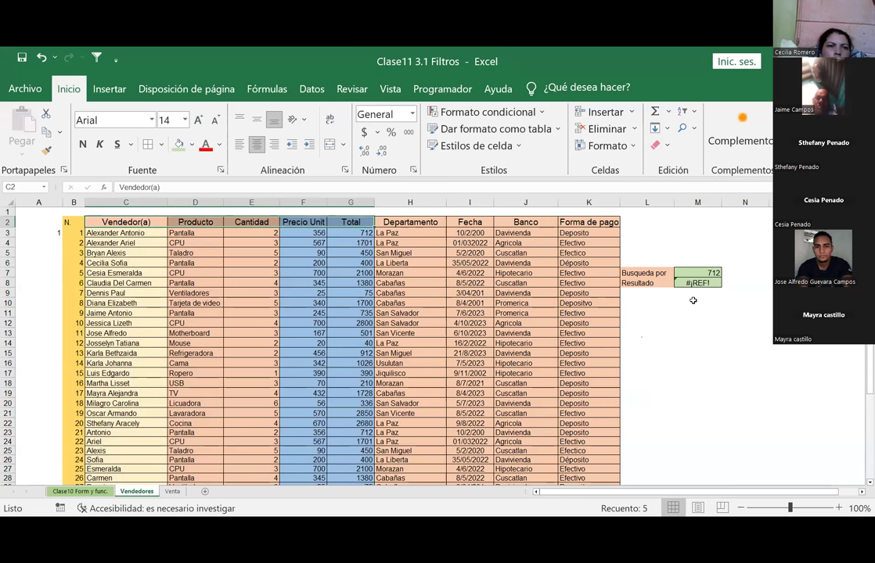
{"action": "mouse_move", "coordinate": [696, 263]}
{"action": "left_mouse_down"}
{"action": "mouse_move", "coordinate": [747, 300]}
{"action": "mouse_move", "coordinate": [630, 283]}
{"action": "left_mouse_up"}
{"action": "left_click", "coordinate": [697, 372]}
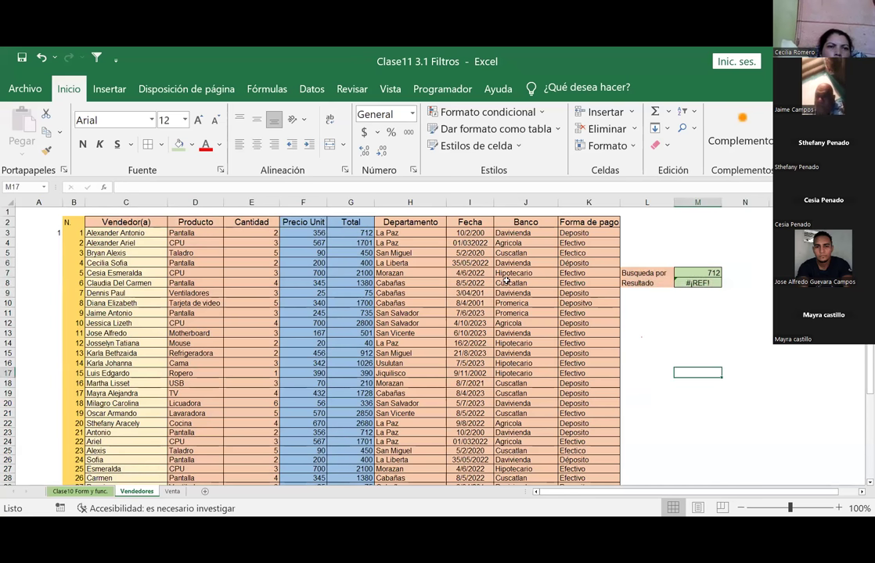
Step: Turn on AutoFilter for the table headers from the Datos tab
{"action": "left_click", "coordinate": [312, 89]}
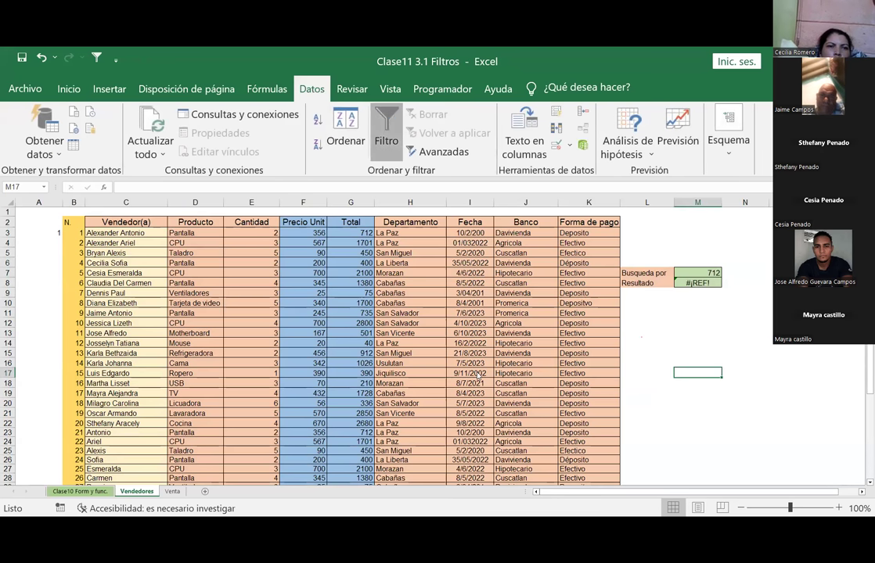
{"action": "left_click", "coordinate": [126, 222]}
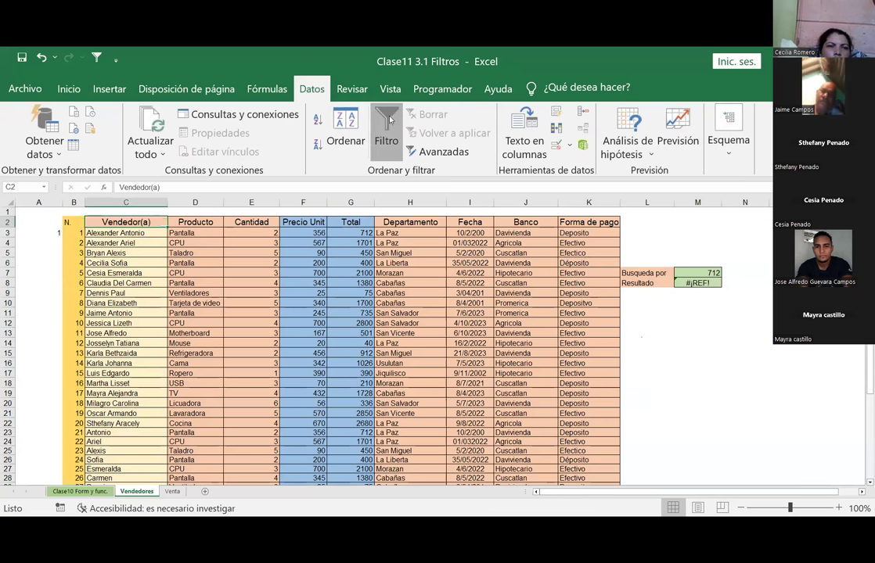
{"action": "left_click", "coordinate": [386, 133]}
{"action": "left_click", "coordinate": [697, 403]}
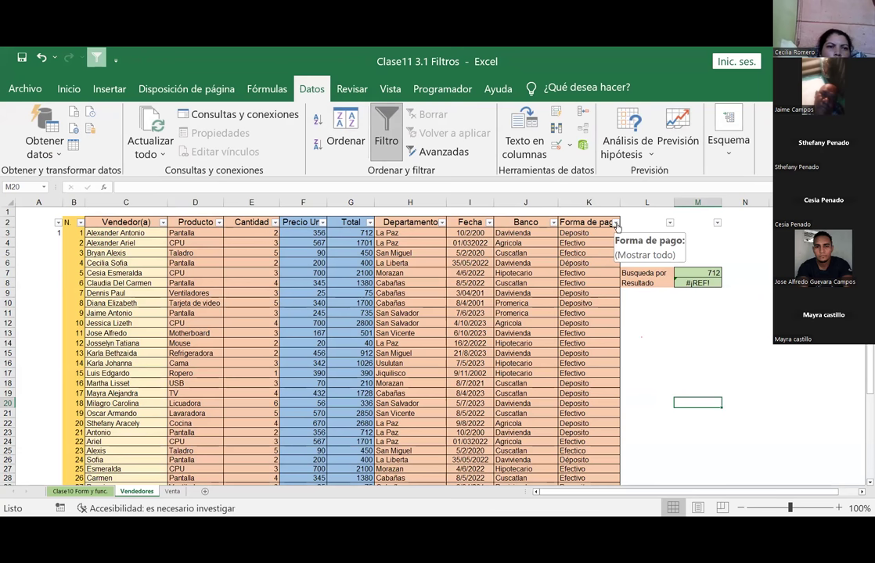
Step: Filter Forma de pago to show only Deposito records, 16 of 40
{"action": "left_click", "coordinate": [616, 224]}
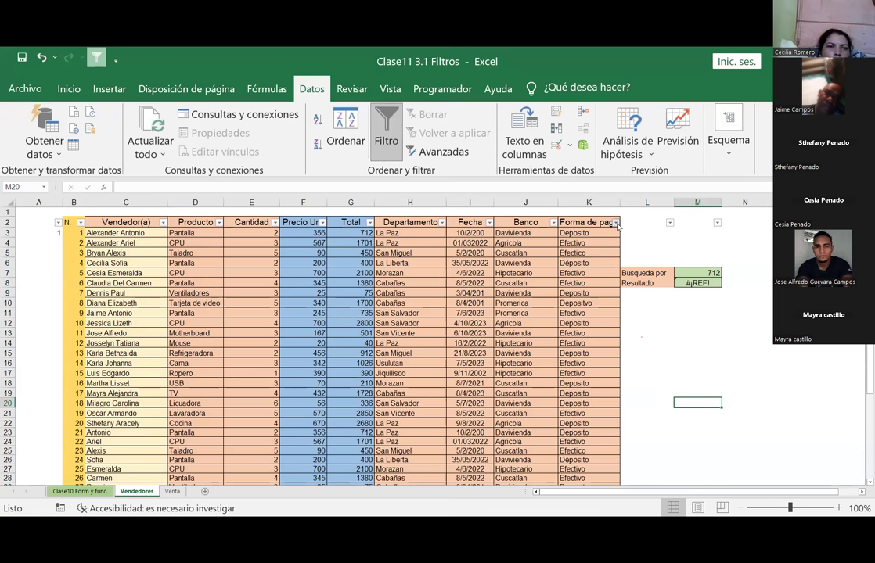
{"action": "left_click", "coordinate": [432, 407]}
{"action": "left_click", "coordinate": [431, 422]}
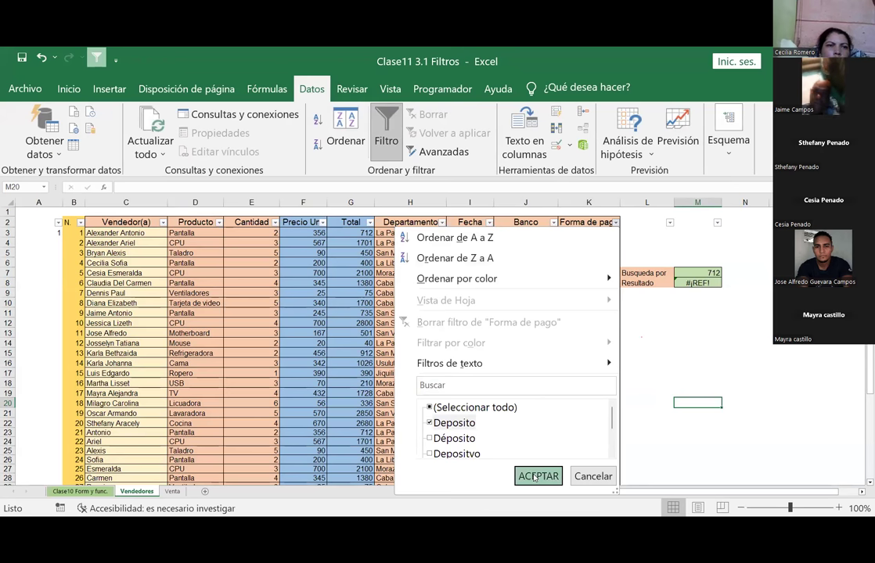
{"action": "key", "text": "Return"}
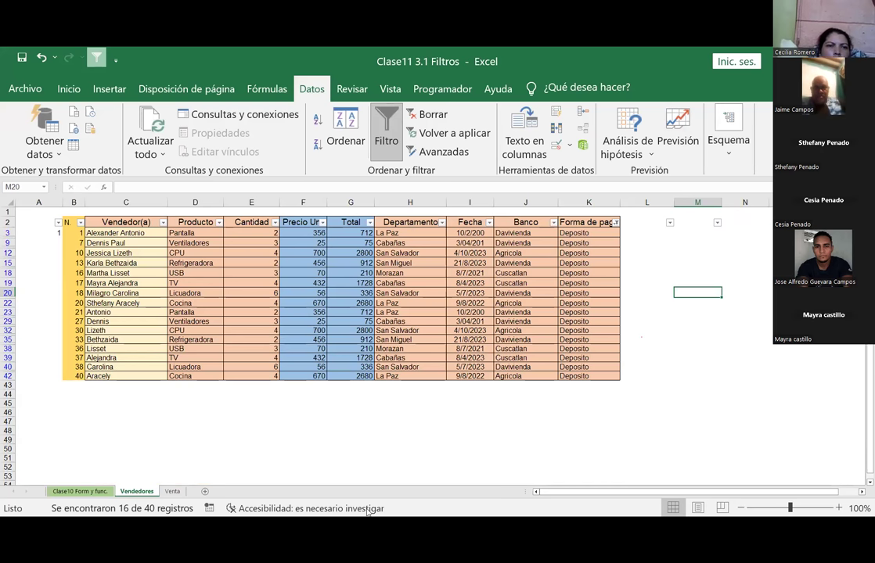
Step: Reselect all Forma de pago values so every row shows, then edit K10's Depositvo
{"action": "left_click", "coordinate": [615, 222]}
{"action": "left_click", "coordinate": [430, 422]}
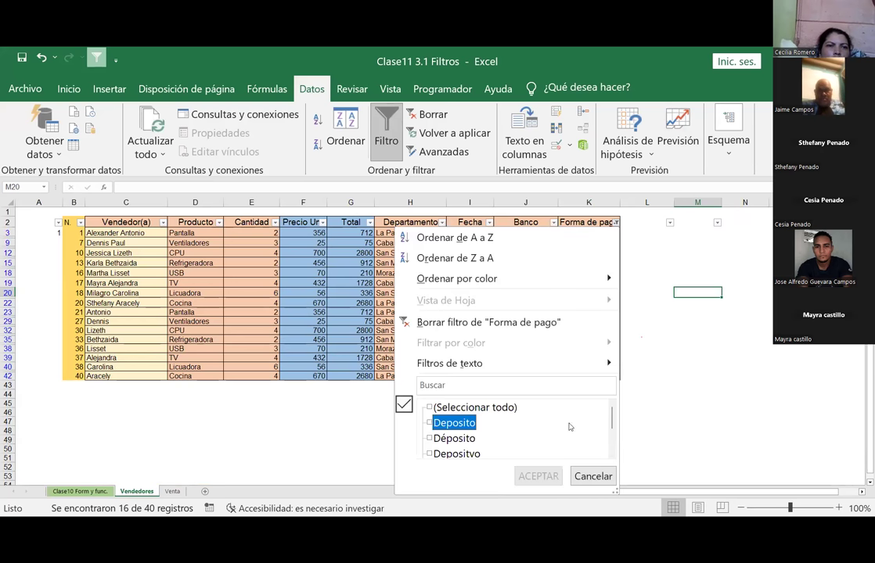
{"action": "left_click", "coordinate": [621, 259]}
{"action": "scroll", "coordinate": [621, 316], "scroll_direction": "down", "scroll_amount": 2}
{"action": "scroll", "coordinate": [620, 316], "scroll_direction": "up", "scroll_amount": 2}
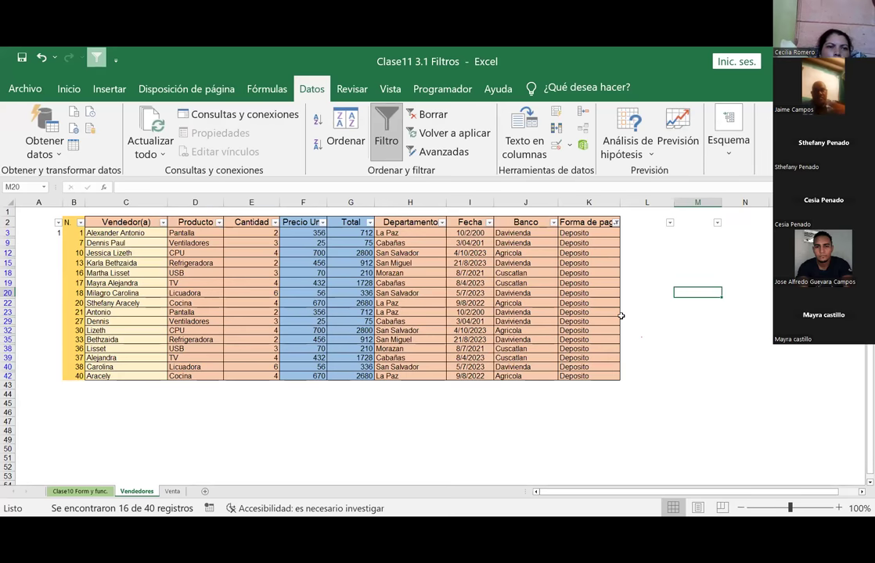
{"action": "left_click", "coordinate": [615, 222]}
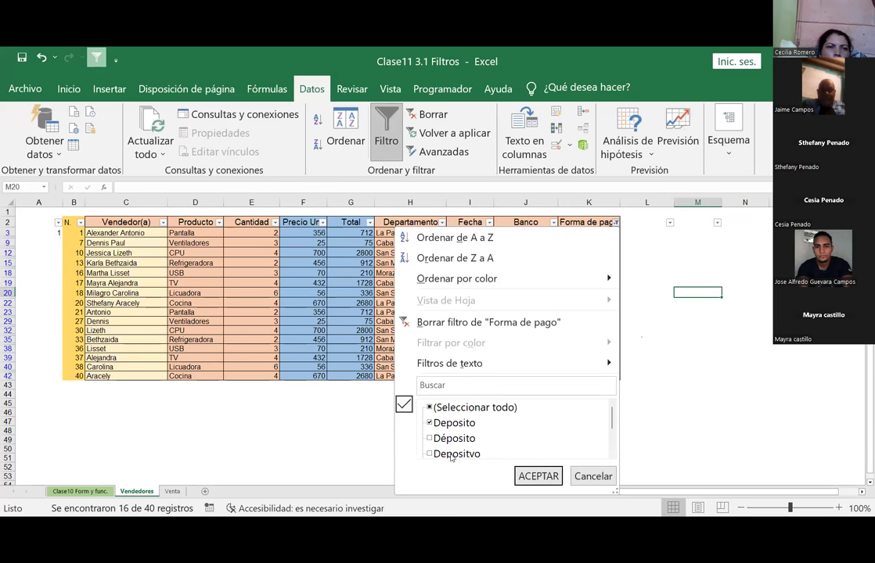
{"action": "left_click", "coordinate": [429, 408]}
{"action": "left_click", "coordinate": [538, 476]}
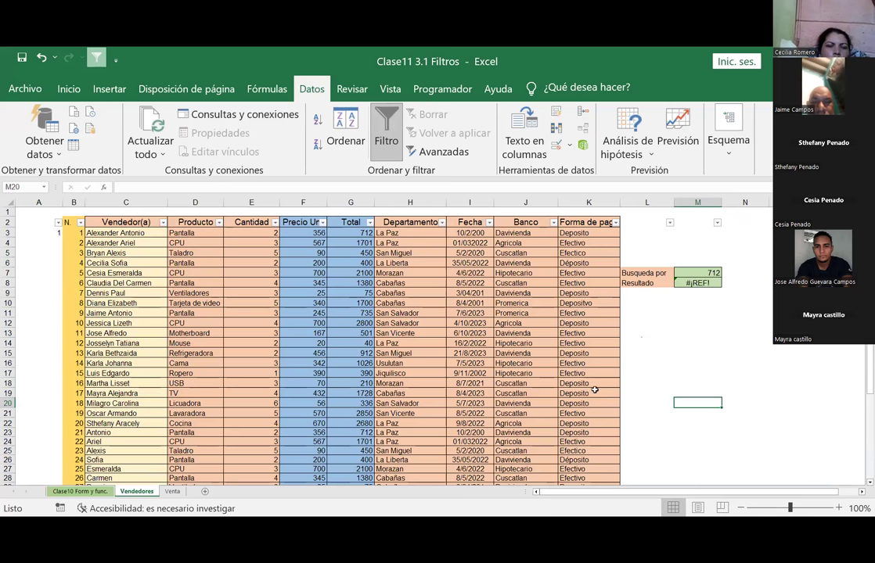
{"action": "left_click", "coordinate": [582, 303]}
{"action": "double_click", "coordinate": [583, 303]}
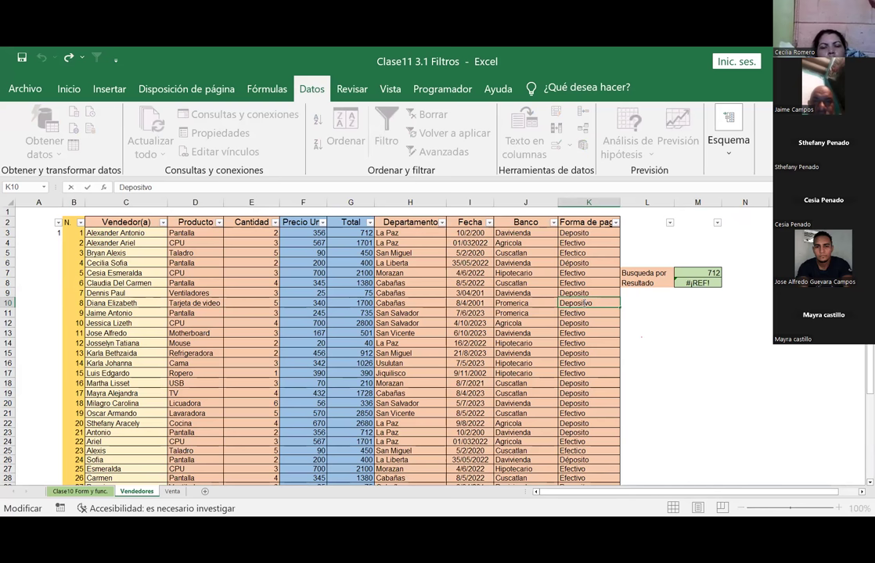
Step: Confirm K10 as Deposito and step down the Forma de pago column to K30
{"action": "key", "text": "Return"}
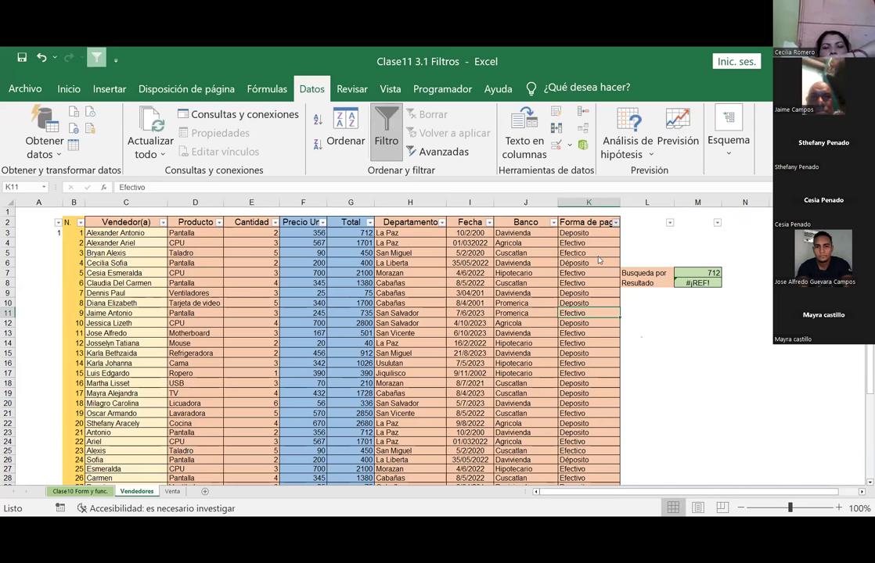
{"action": "left_click", "coordinate": [615, 222]}
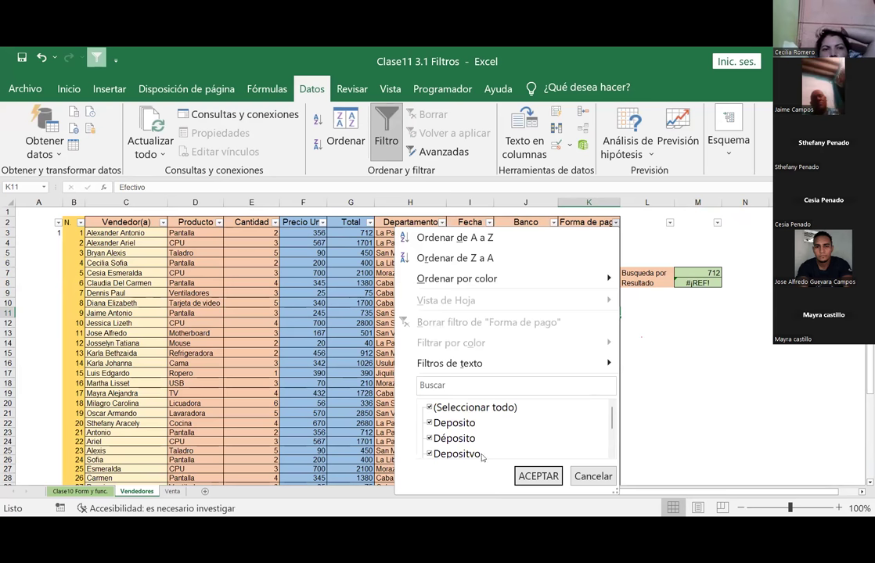
{"action": "left_click", "coordinate": [594, 353]}
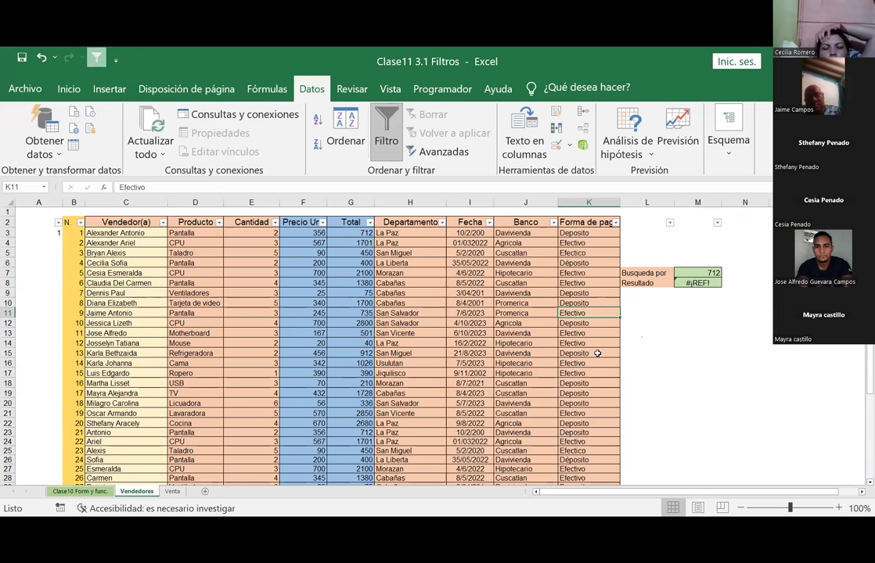
{"action": "left_click", "coordinate": [579, 234]}
{"action": "key", "text": "Down"}
{"action": "key", "text": "Down"}
{"action": "key", "text": "Down"}
{"action": "key", "text": "Down"}
{"action": "key", "text": "Down"}
{"action": "key", "text": "Down"}
{"action": "key", "text": "Down"}
{"action": "key", "text": "Down"}
{"action": "key", "text": "Down"}
{"action": "key", "text": "Down"}
{"action": "key", "text": "Down"}
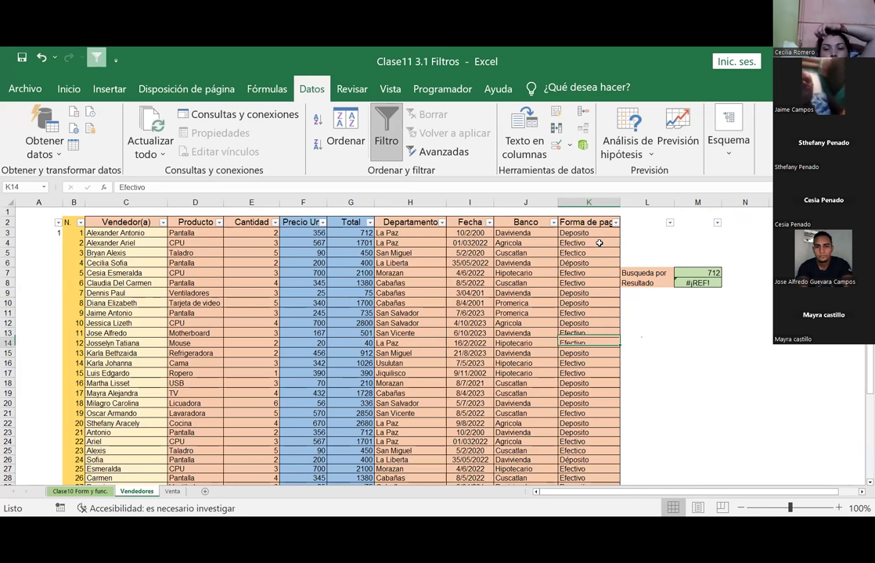
{"action": "key", "text": "Down"}
{"action": "key", "text": "Down"}
{"action": "key", "text": "Up"}
{"action": "key", "text": "Up"}
{"action": "key", "text": "Up"}
{"action": "key", "text": "Up"}
{"action": "key", "text": "Up"}
{"action": "key", "text": "Up"}
{"action": "key", "text": "Down"}
{"action": "key", "text": "Down"}
{"action": "key", "text": "Down"}
{"action": "key", "text": "Down"}
{"action": "key", "text": "Down"}
{"action": "key", "text": "Down"}
{"action": "key", "text": "Down"}
{"action": "key", "text": "Down"}
{"action": "key", "text": "Down"}
{"action": "key", "text": "Down"}
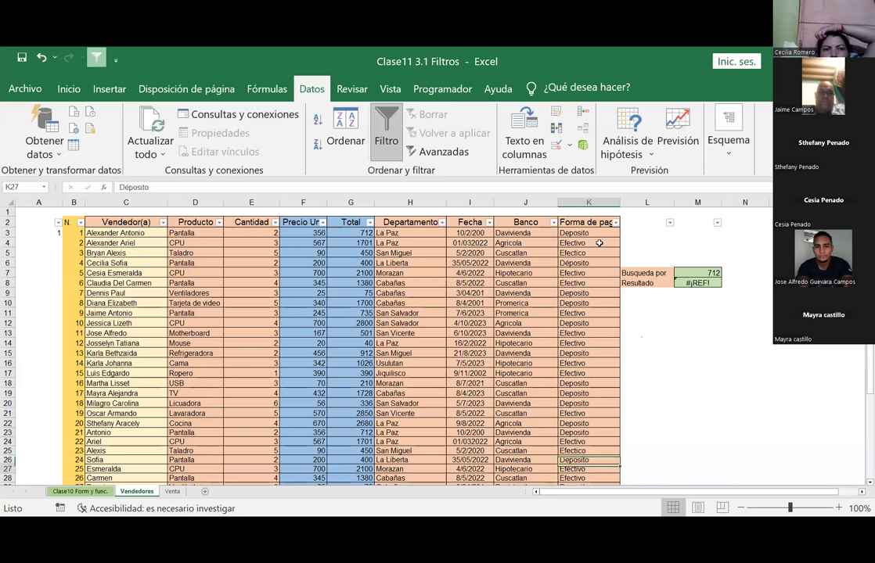
{"action": "key", "text": "Down"}
{"action": "key", "text": "Down"}
{"action": "key", "text": "Down"}
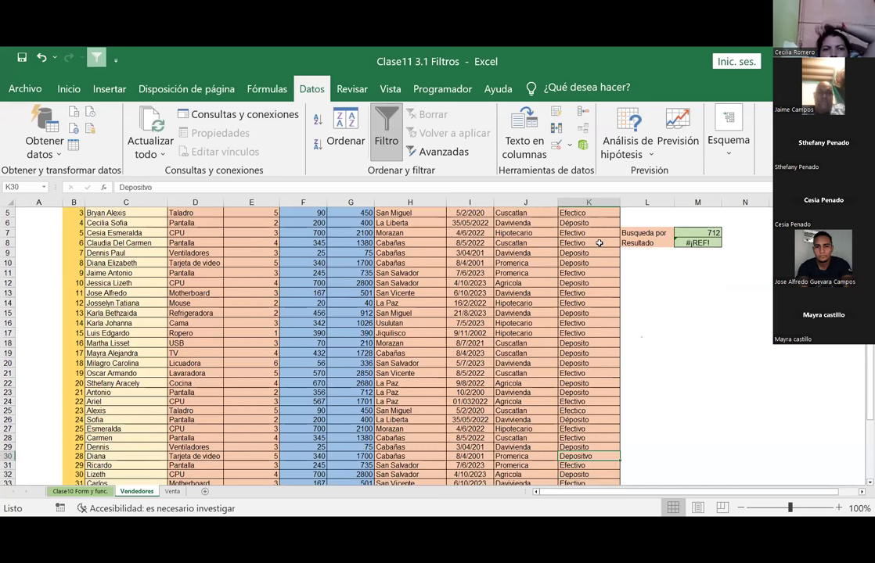
Step: Remove the stray 'v' so K30 reads Deposito, then review the rest of the column
{"action": "key", "text": "F2"}
{"action": "key", "text": "Left"}
{"action": "key", "text": "BackSpace"}
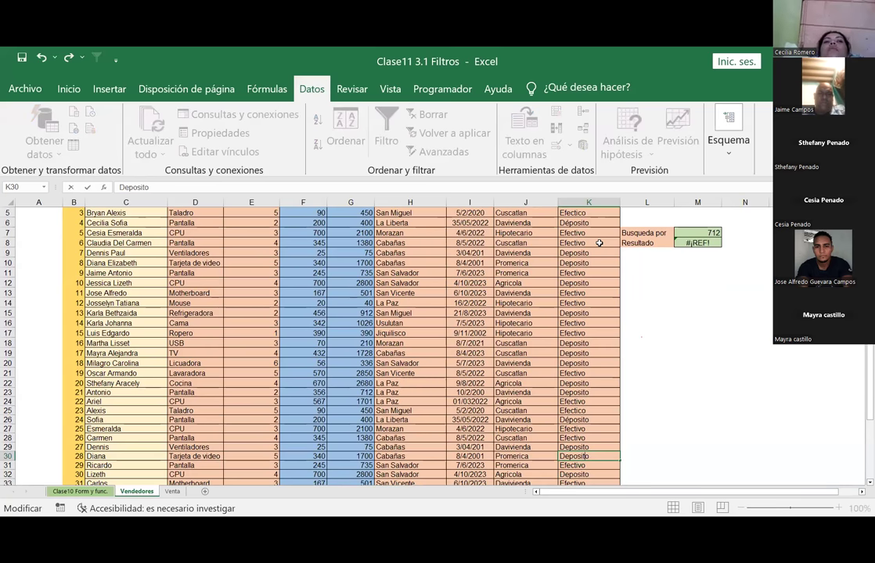
{"action": "key", "text": "Return"}
{"action": "key", "text": "Down"}
{"action": "key", "text": "Down"}
{"action": "key", "text": "Down"}
{"action": "key", "text": "Down"}
{"action": "key", "text": "Down"}
{"action": "key", "text": "Down"}
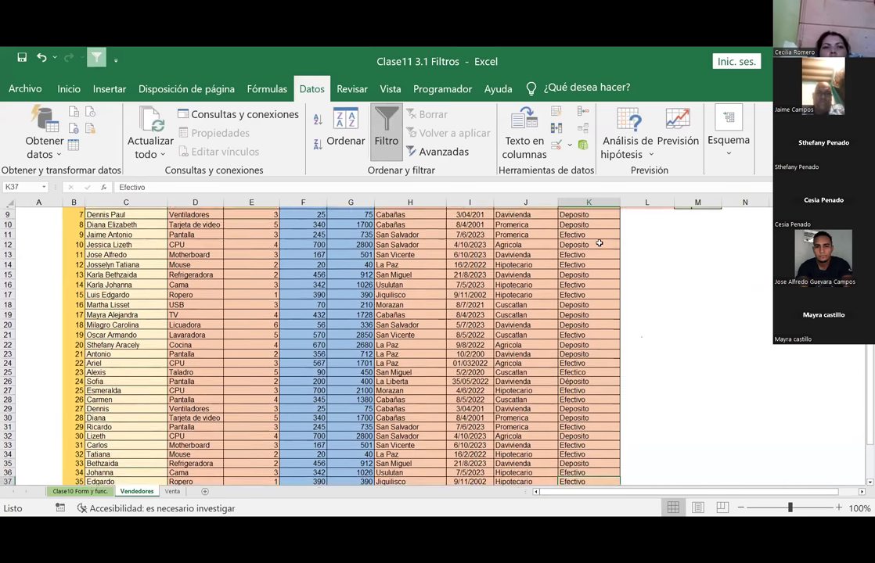
{"action": "key", "text": "Down"}
{"action": "key", "text": "Down"}
{"action": "key", "text": "Down"}
{"action": "key", "text": "Down"}
{"action": "key", "text": "Down"}
{"action": "key", "text": "Down"}
{"action": "key", "text": "Down"}
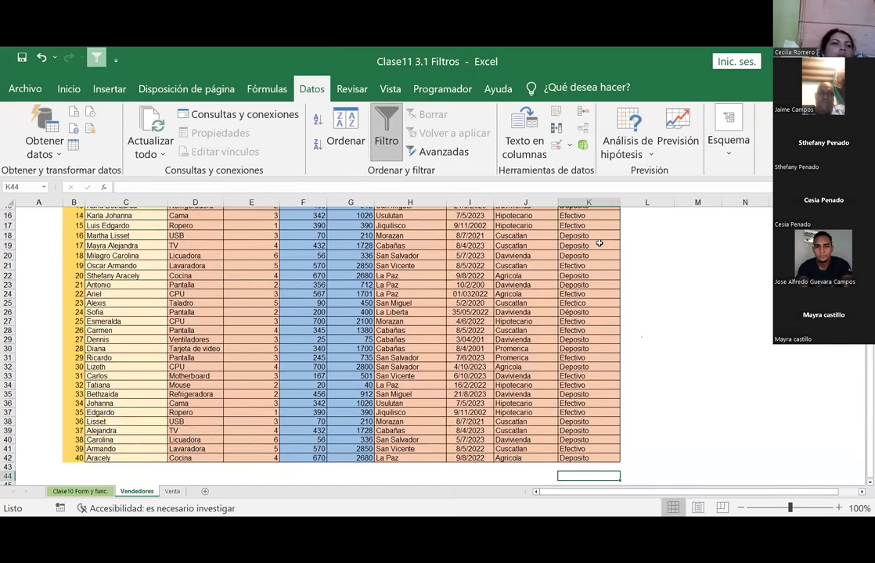
{"action": "key", "text": "Down"}
{"action": "key", "text": "Down"}
{"action": "key", "text": "Up"}
{"action": "key", "text": "Up"}
{"action": "key", "text": "Up"}
{"action": "key", "text": "Up"}
{"action": "key", "text": "Up"}
{"action": "key", "text": "Up"}
{"action": "key", "text": "Up"}
{"action": "key", "text": "Up"}
{"action": "key", "text": "Up"}
{"action": "key", "text": "Up"}
{"action": "key", "text": "Up"}
{"action": "key", "text": "Up"}
{"action": "key", "text": "Up"}
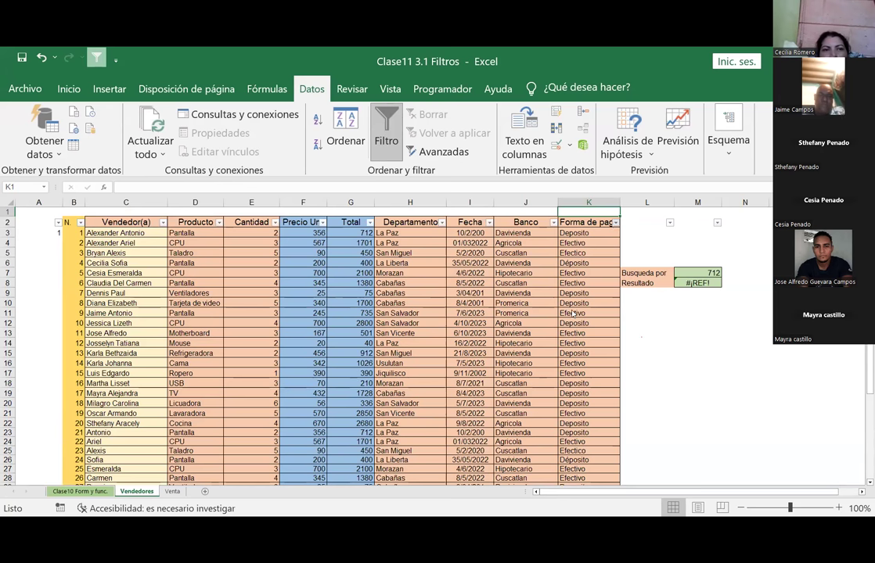
Step: Filter Forma de pago to show only the two Efectico rows
{"action": "left_click", "coordinate": [615, 223]}
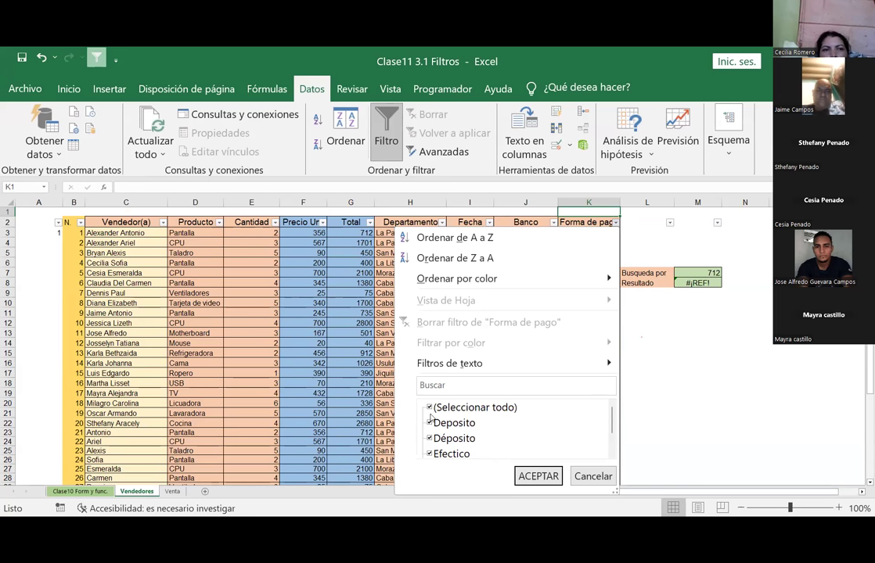
{"action": "left_click", "coordinate": [429, 408]}
{"action": "left_click", "coordinate": [432, 454]}
{"action": "left_click", "coordinate": [431, 453]}
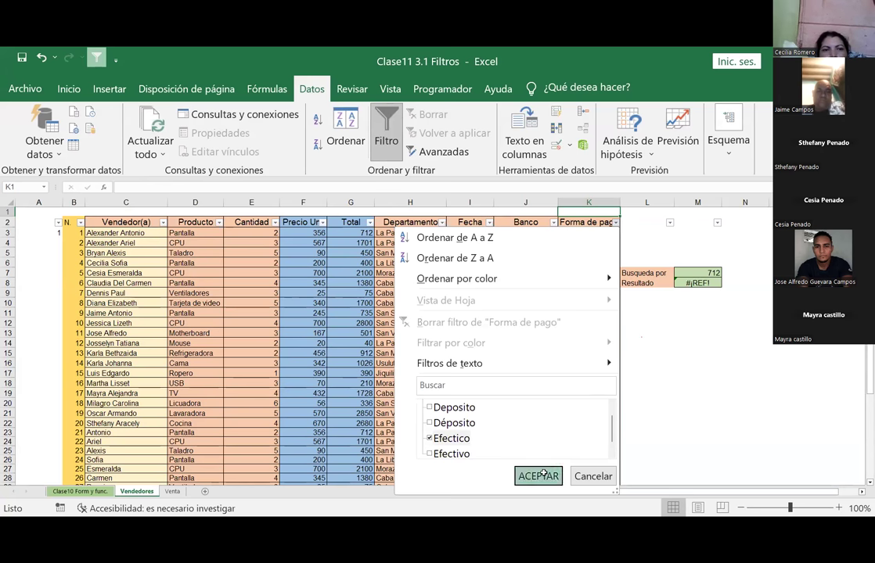
{"action": "left_click", "coordinate": [542, 474]}
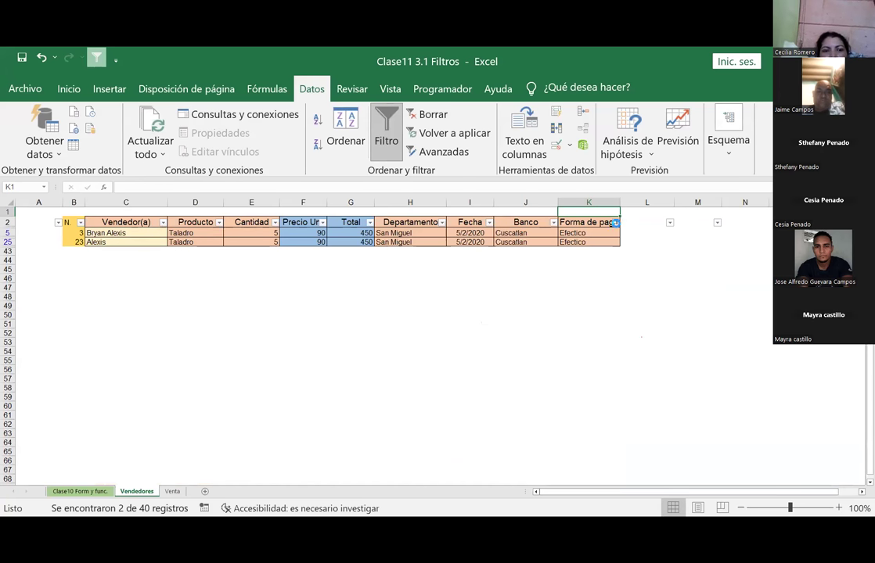
Step: Switch the filter to the Déposito rows, then clear the Forma de pago filter
{"action": "key", "text": "alt+Down"}
{"action": "left_click", "coordinate": [429, 440]}
{"action": "left_click", "coordinate": [429, 453]}
{"action": "left_click", "coordinate": [539, 475]}
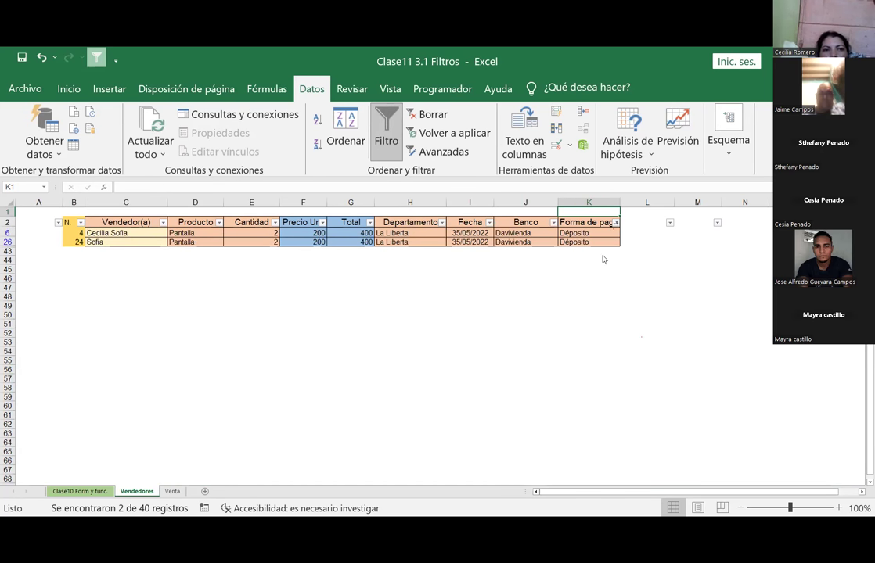
{"action": "left_click", "coordinate": [615, 222]}
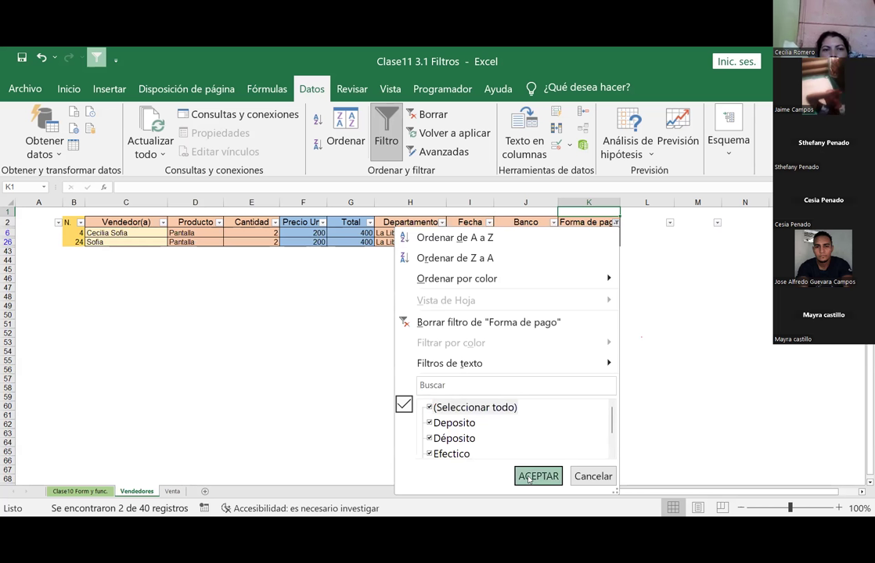
{"action": "key", "text": "Return"}
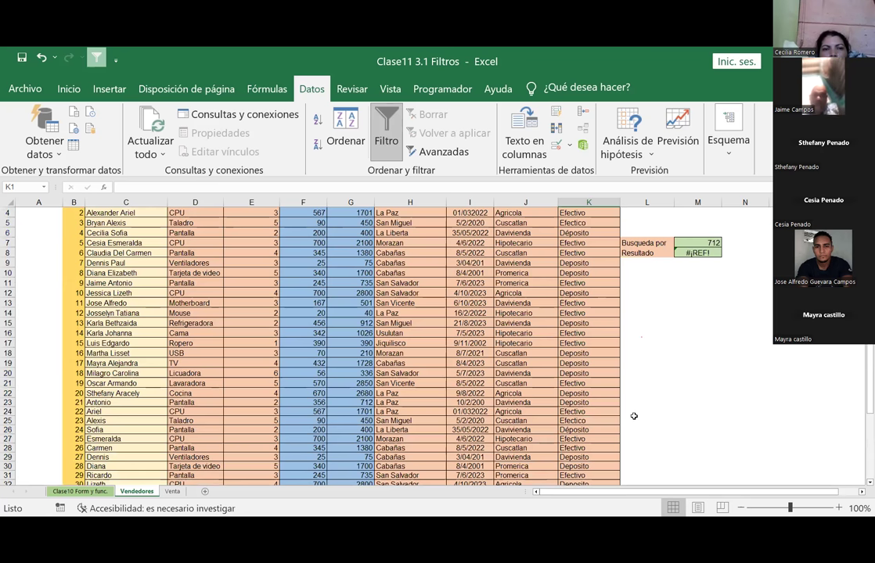
Step: Change K6's Déposito to Deposito
{"action": "scroll", "coordinate": [632, 391], "scroll_direction": "up", "scroll_amount": 1}
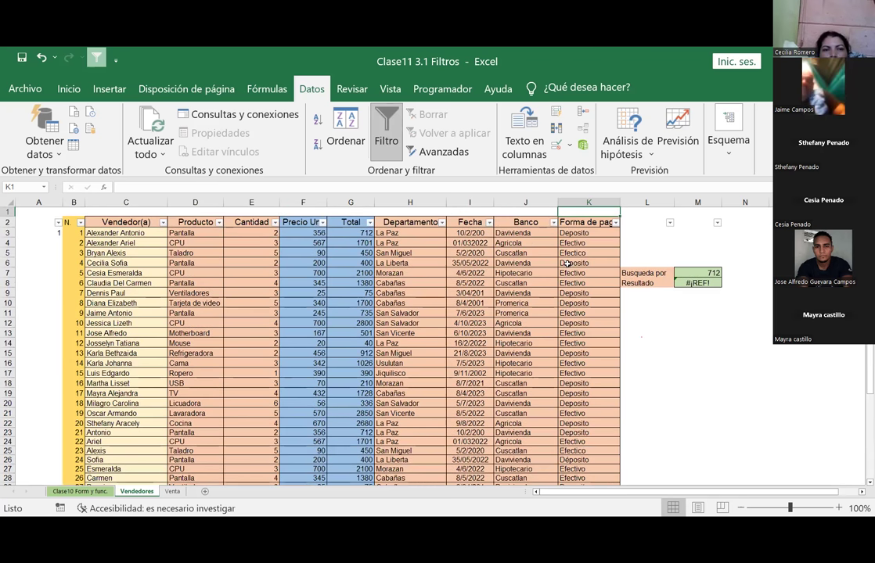
{"action": "double_click", "coordinate": [572, 263]}
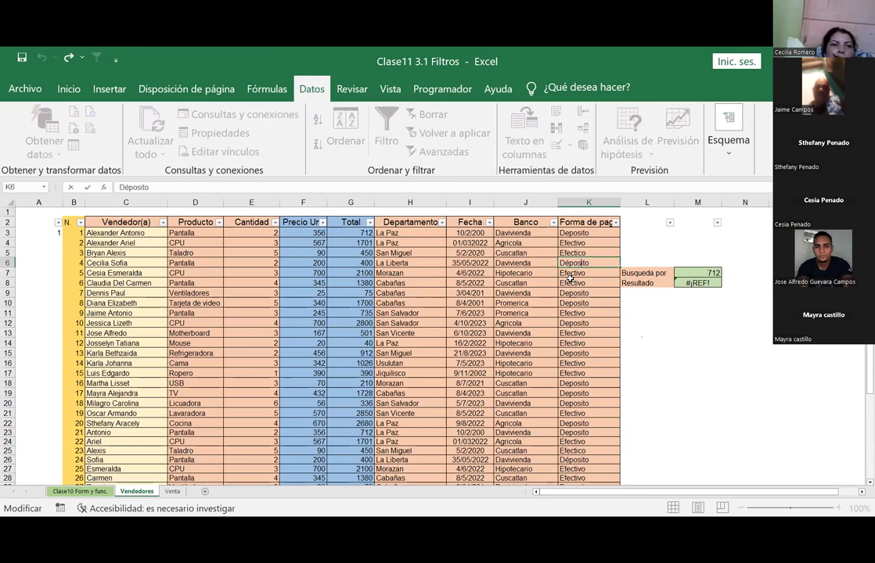
{"action": "key", "text": "BackSpace"}
{"action": "type", "text": "E"}
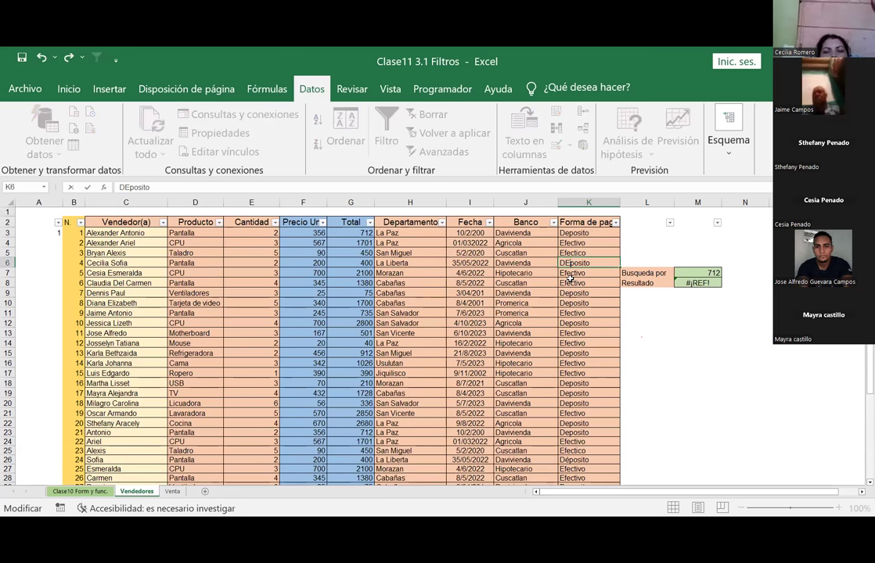
{"action": "key", "text": "ctrl+Return"}
{"action": "key", "text": "F2"}
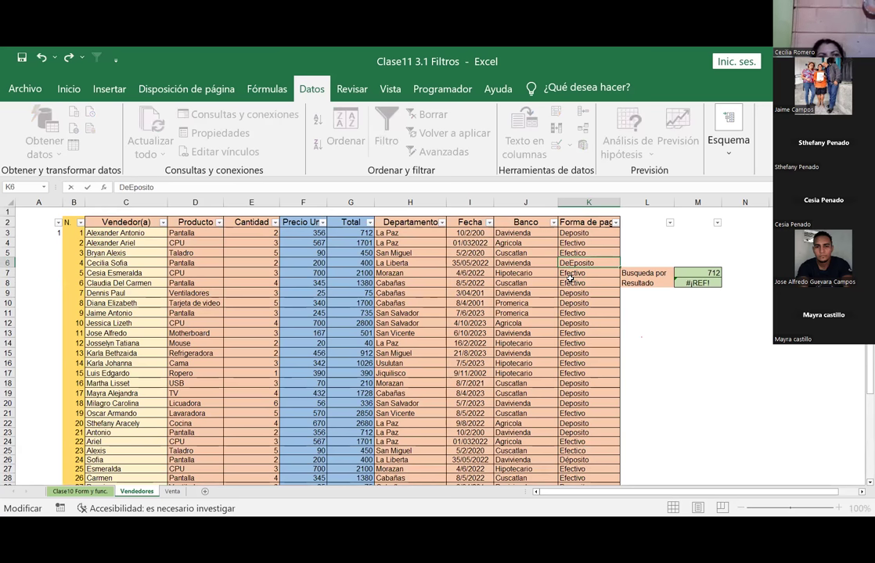
{"action": "key", "text": "Return"}
Step: Review the Forma de pago values down column K and in the filter list
{"action": "key", "text": "Down"}
{"action": "key", "text": "Down"}
{"action": "key", "text": "Down"}
{"action": "key", "text": "Down"}
{"action": "key", "text": "Down"}
{"action": "key", "text": "Down"}
{"action": "key", "text": "Down"}
{"action": "key", "text": "Down"}
{"action": "key", "text": "Down"}
{"action": "key", "text": "Down"}
{"action": "key", "text": "Down"}
{"action": "key", "text": "Down"}
{"action": "key", "text": "Down"}
{"action": "key", "text": "Down"}
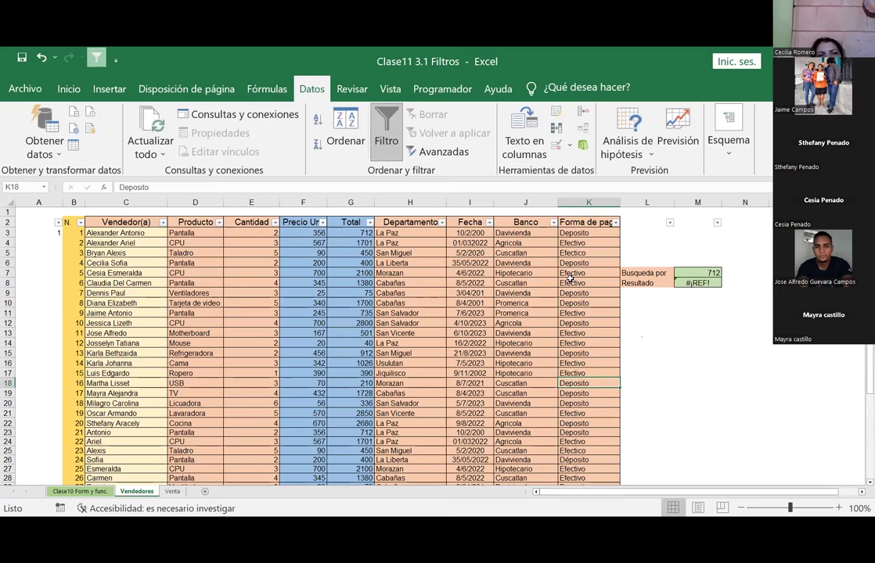
{"action": "key", "text": "Down"}
{"action": "key", "text": "Down"}
{"action": "key", "text": "Down"}
{"action": "key", "text": "Down"}
{"action": "key", "text": "Down"}
{"action": "key", "text": "Down"}
{"action": "key", "text": "Down"}
{"action": "key", "text": "Down"}
{"action": "key", "text": "Down"}
{"action": "key", "text": "Down"}
{"action": "key", "text": "Down"}
{"action": "key", "text": "Down"}
{"action": "key", "text": "Down"}
{"action": "key", "text": "Up"}
{"action": "key", "text": "Up"}
{"action": "key", "text": "Up"}
{"action": "key", "text": "Up"}
{"action": "key", "text": "Up"}
{"action": "key", "text": "Up"}
{"action": "key", "text": "Up"}
{"action": "key", "text": "Up"}
{"action": "key", "text": "Up"}
{"action": "key", "text": "Up"}
{"action": "key", "text": "Up"}
{"action": "key", "text": "Up"}
{"action": "key", "text": "Up"}
{"action": "key", "text": "Up"}
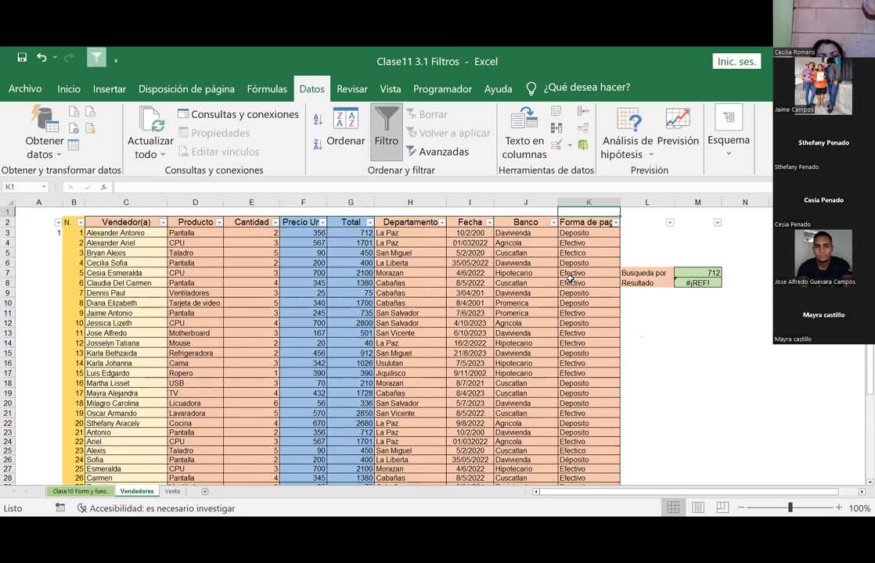
{"action": "left_click", "coordinate": [616, 223]}
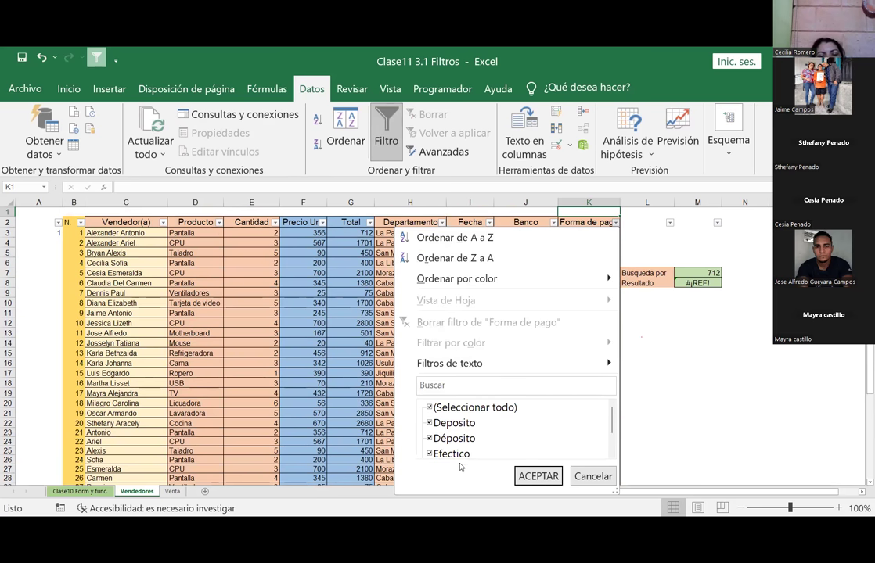
{"action": "left_click", "coordinate": [603, 477]}
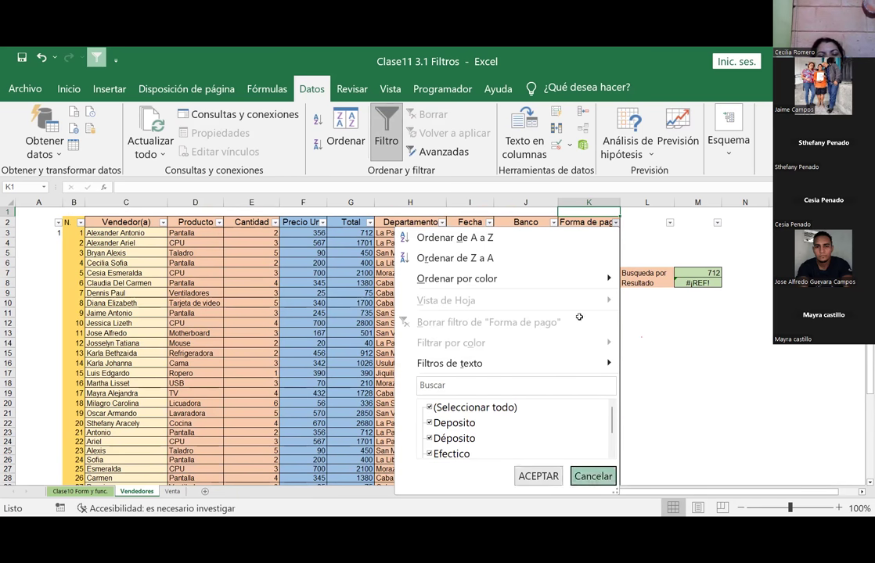
Step: Correct K5's Efectico to Efectivo
{"action": "left_click", "coordinate": [569, 253]}
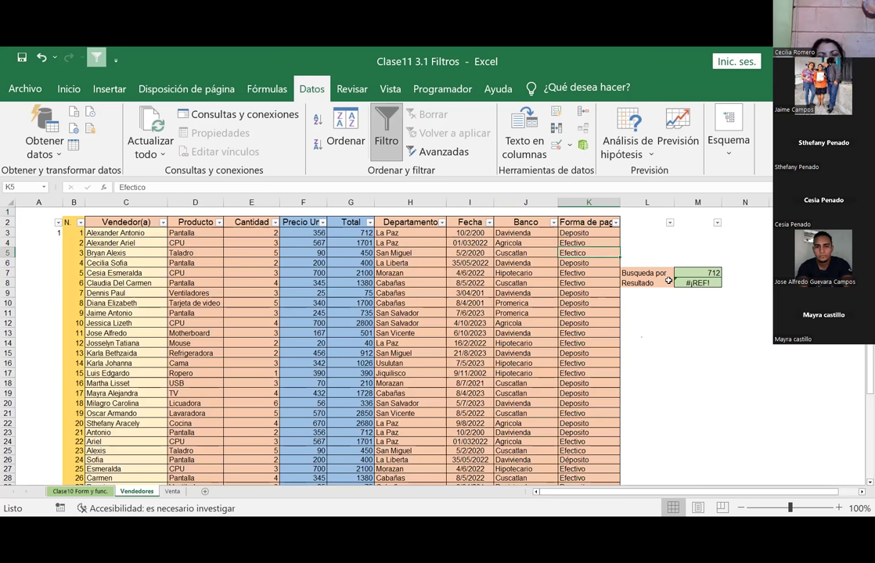
{"action": "key", "text": "F2"}
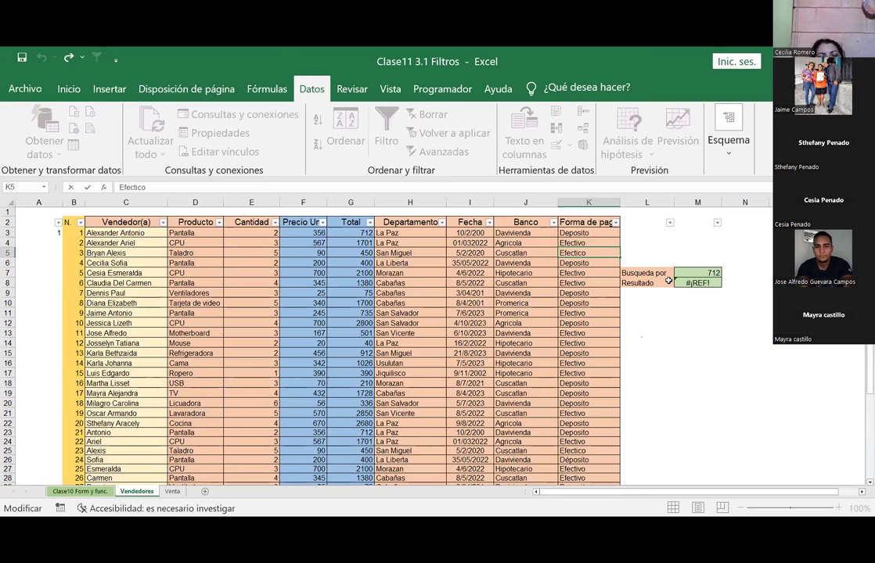
{"action": "type", "text": "v"}
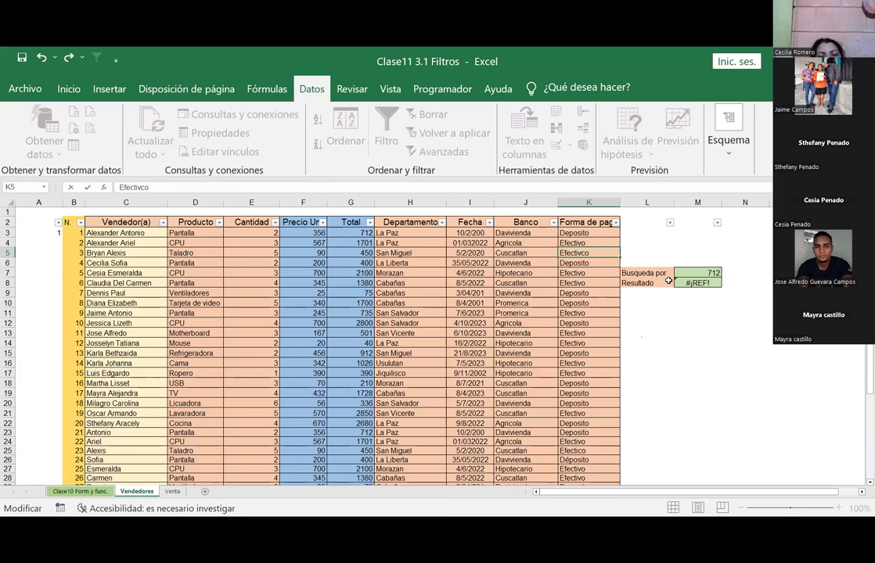
{"action": "key", "text": "Return"}
{"action": "key", "text": "Down"}
{"action": "key", "text": "Down"}
{"action": "key", "text": "Down"}
{"action": "key", "text": "Down"}
{"action": "key", "text": "Down"}
{"action": "key", "text": "Down"}
{"action": "key", "text": "Down"}
{"action": "key", "text": "Down"}
{"action": "key", "text": "Down"}
{"action": "key", "text": "Down"}
{"action": "key", "text": "Down"}
{"action": "key", "text": "Down"}
{"action": "key", "text": "Down"}
{"action": "key", "text": "Down"}
{"action": "key", "text": "Down"}
{"action": "key", "text": "Down"}
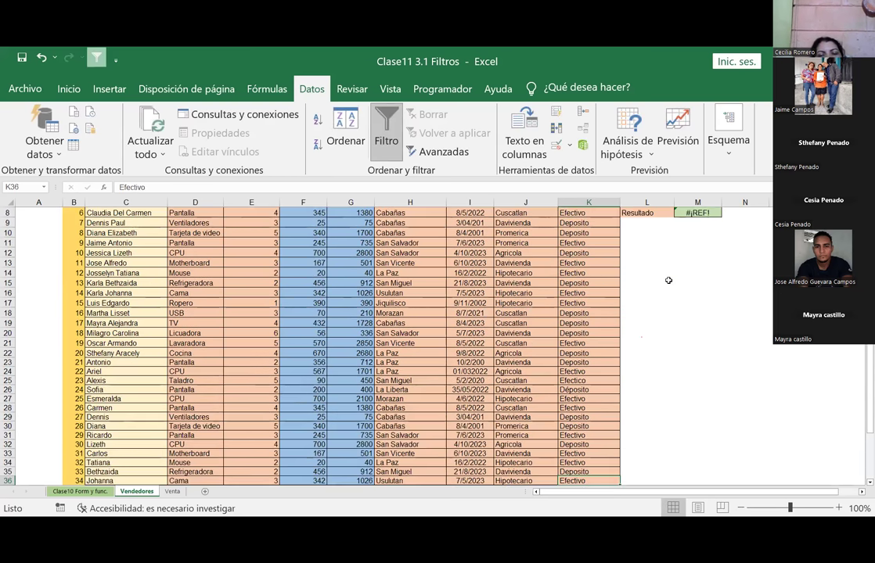
{"action": "key", "text": "Down"}
{"action": "key", "text": "Down"}
{"action": "key", "text": "Down"}
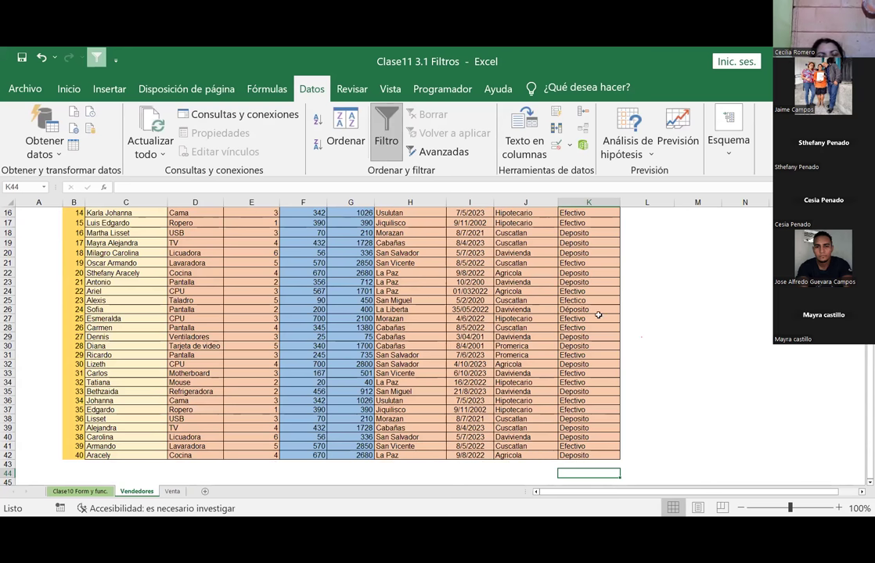
{"action": "scroll", "coordinate": [592, 285], "scroll_direction": "up", "scroll_amount": 5}
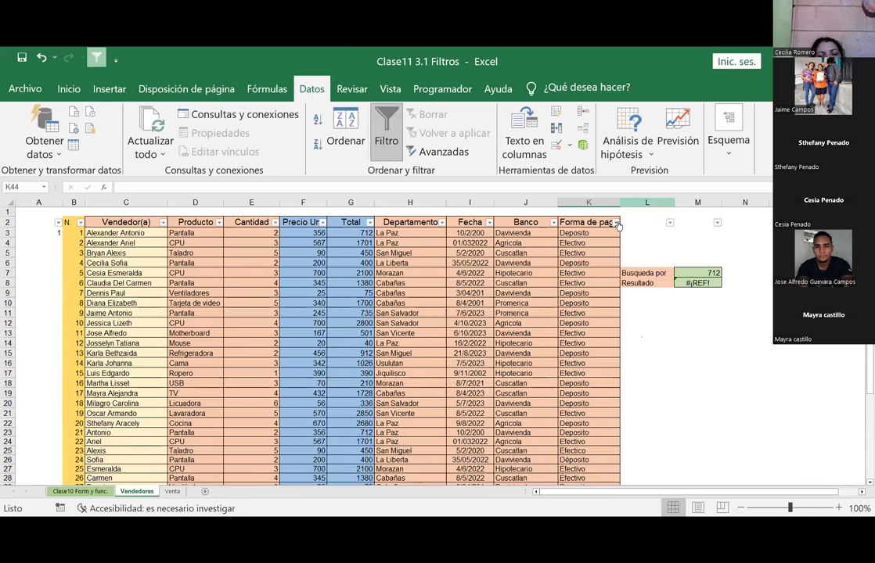
Step: Inspect the Forma de pago filter values, then cancel without applying
{"action": "left_click", "coordinate": [617, 223]}
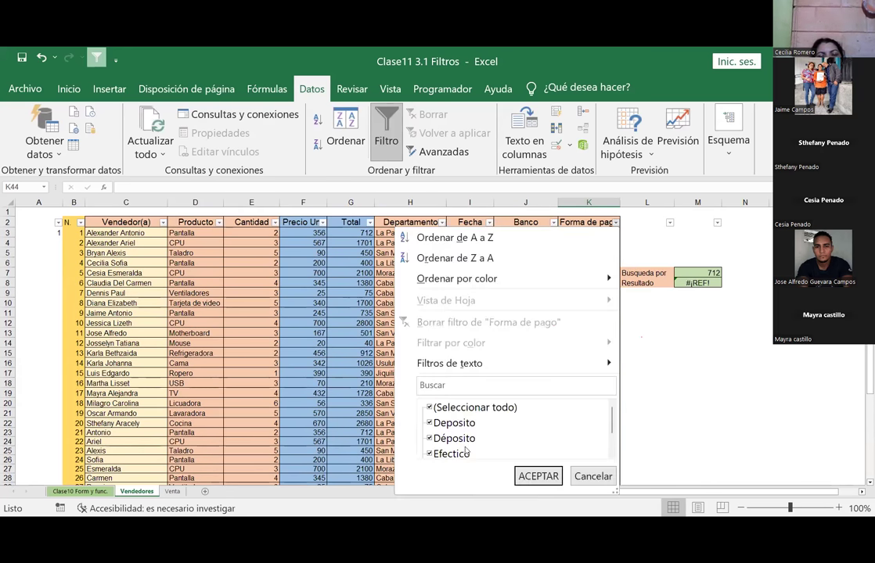
{"action": "left_click", "coordinate": [430, 439]}
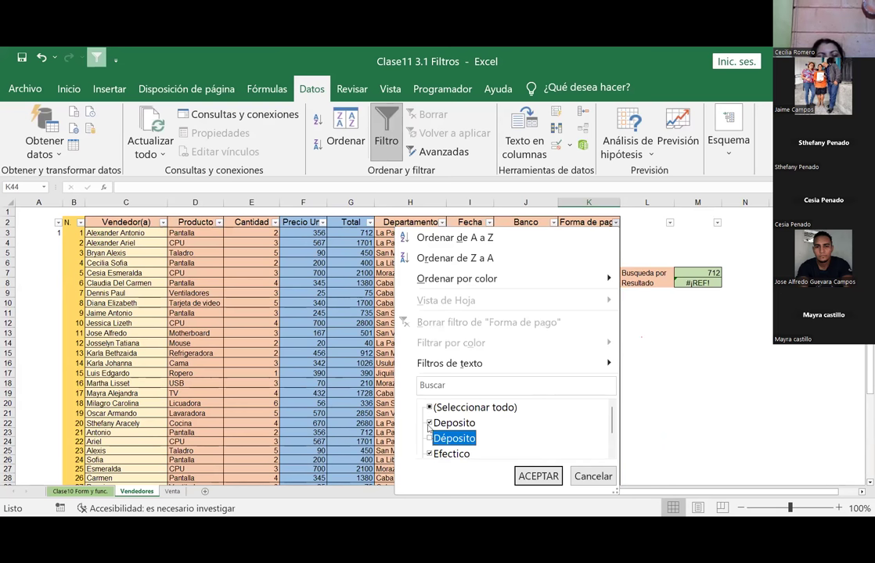
{"action": "left_click", "coordinate": [430, 423]}
{"action": "scroll", "coordinate": [434, 441], "scroll_direction": "down", "scroll_amount": 1}
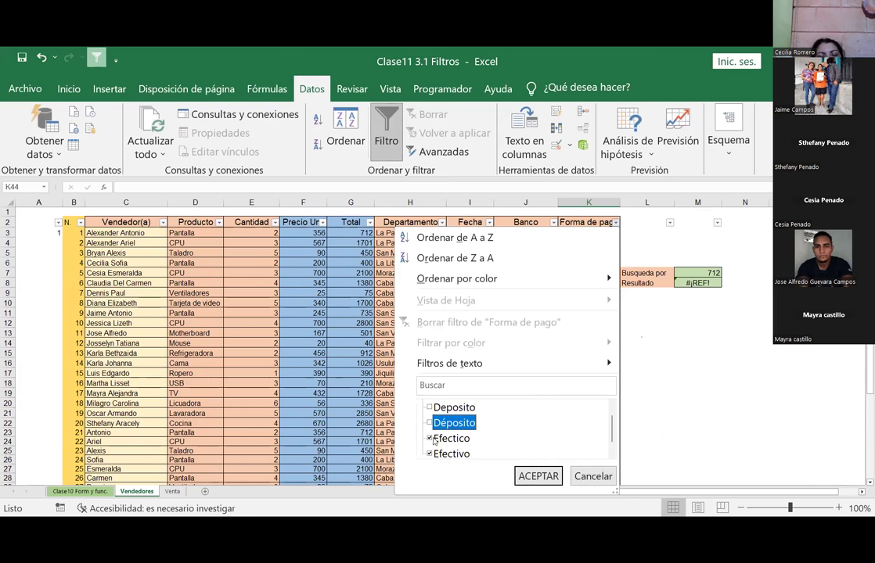
{"action": "left_click", "coordinate": [430, 454]}
{"action": "scroll", "coordinate": [532, 450], "scroll_direction": "down", "scroll_amount": 1}
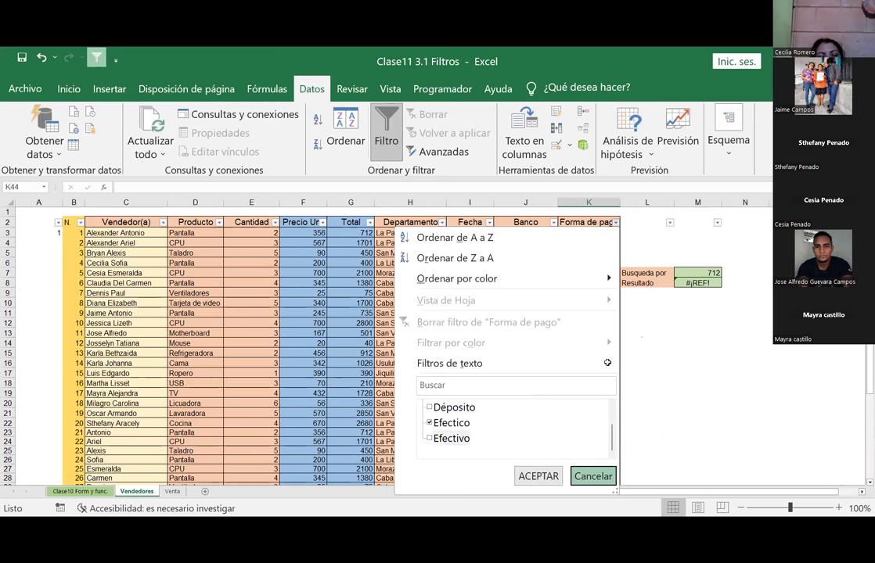
{"action": "left_click", "coordinate": [595, 477]}
Step: Change K25's Efectico to Efectivo
{"action": "left_click", "coordinate": [591, 273]}
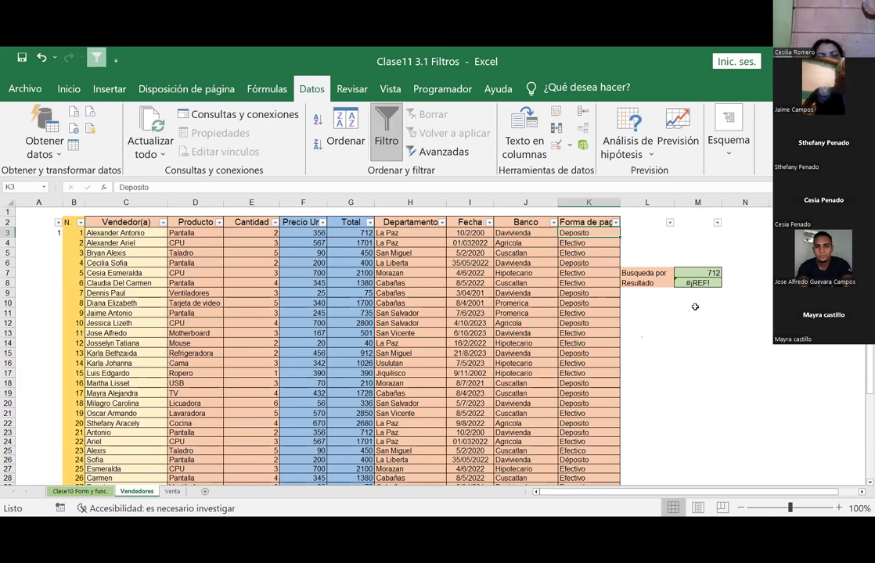
{"action": "key", "text": "Down"}
{"action": "key", "text": "Down"}
{"action": "key", "text": "Down"}
{"action": "key", "text": "Down"}
{"action": "key", "text": "Down"}
{"action": "key", "text": "Down"}
{"action": "key", "text": "Down"}
{"action": "key", "text": "Down"}
{"action": "key", "text": "Down"}
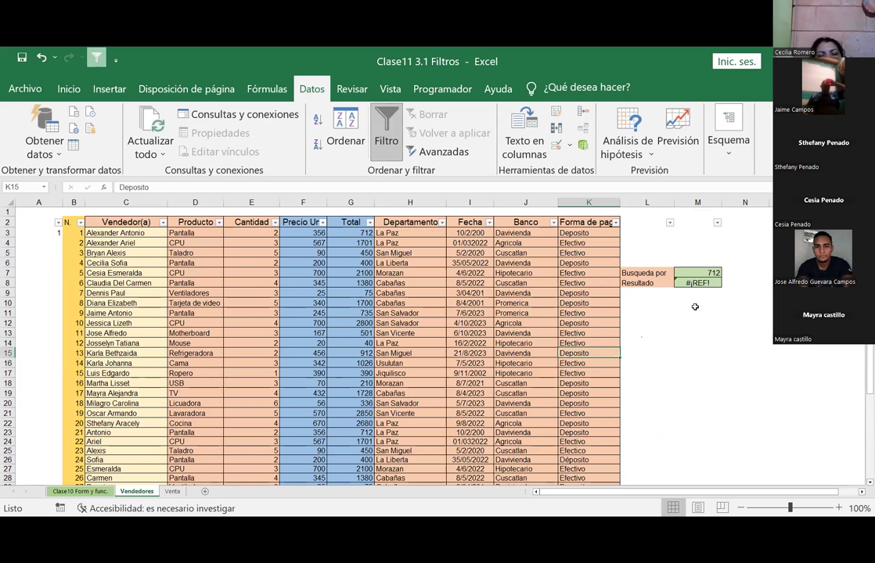
{"action": "key", "text": "Down"}
{"action": "key", "text": "Down"}
{"action": "key", "text": "Down"}
{"action": "key", "text": "Down"}
{"action": "key", "text": "Down"}
{"action": "key", "text": "Down"}
{"action": "key", "text": "Down"}
{"action": "key", "text": "Down"}
{"action": "key", "text": "Down"}
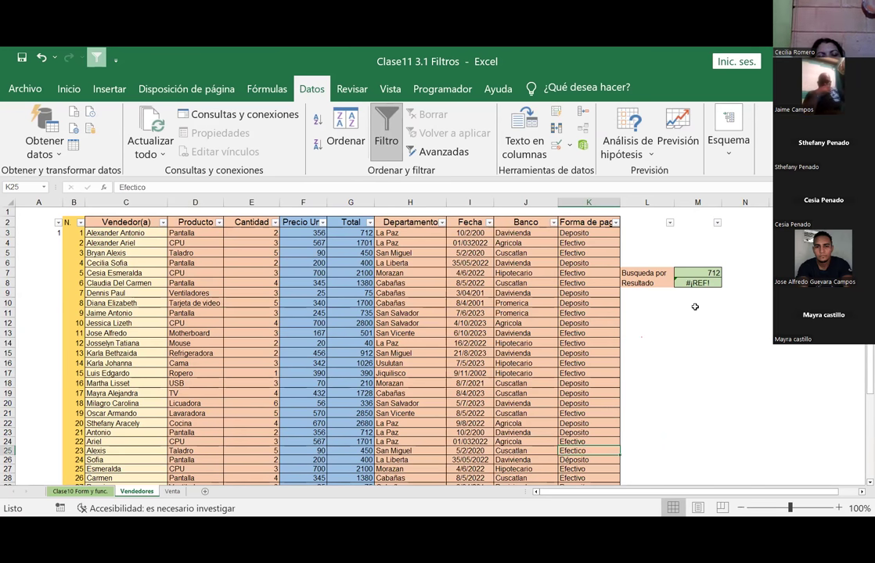
{"action": "key", "text": "F2"}
{"action": "key", "text": "Return"}
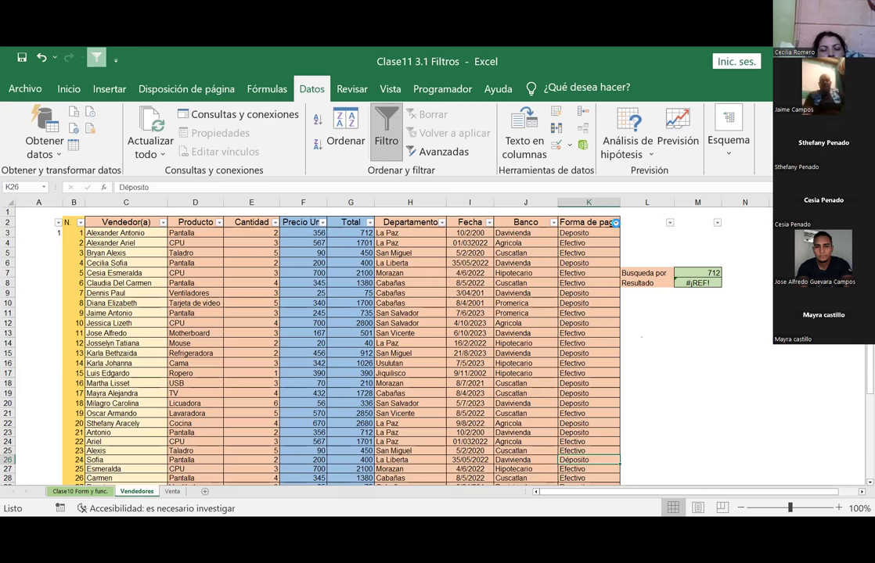
{"action": "left_click", "coordinate": [615, 223]}
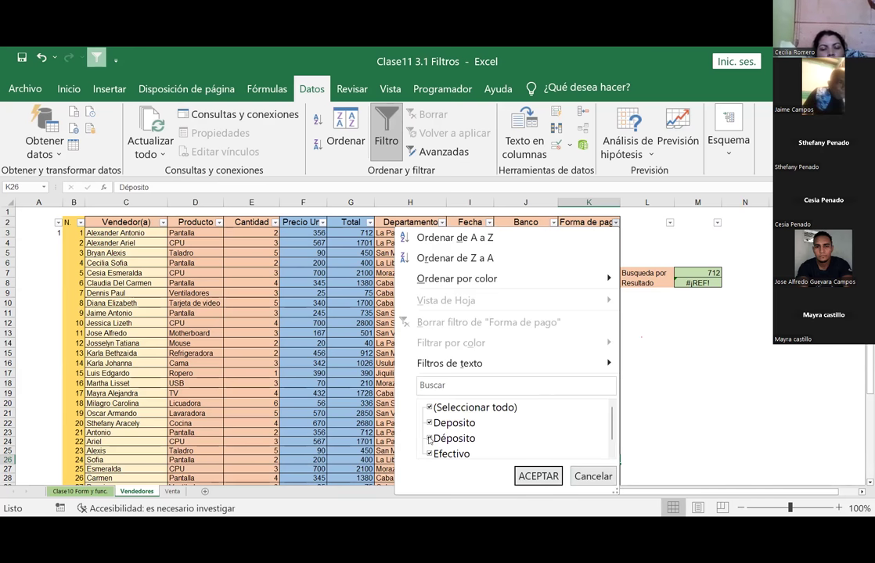
{"action": "left_click", "coordinate": [429, 408]}
{"action": "left_click", "coordinate": [428, 422]}
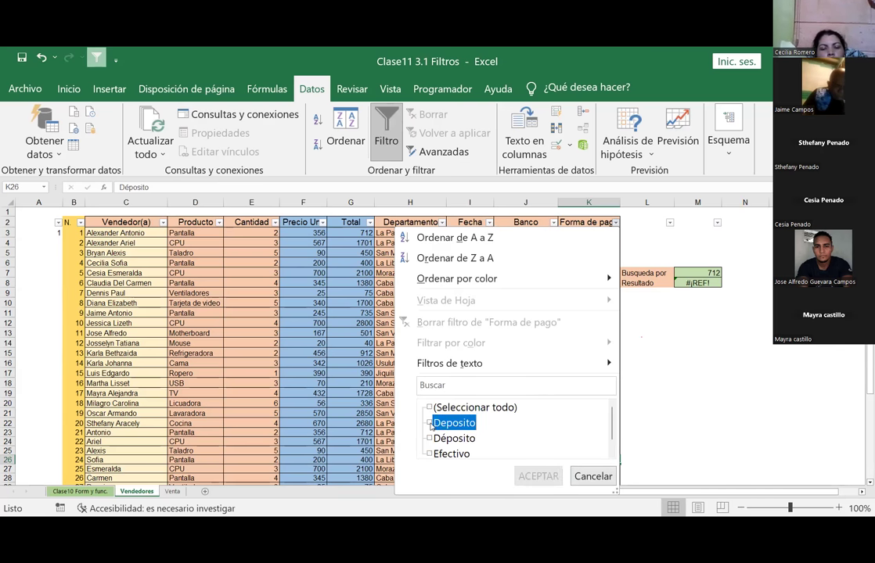
{"action": "key", "text": "Return"}
{"action": "left_click", "coordinate": [708, 313]}
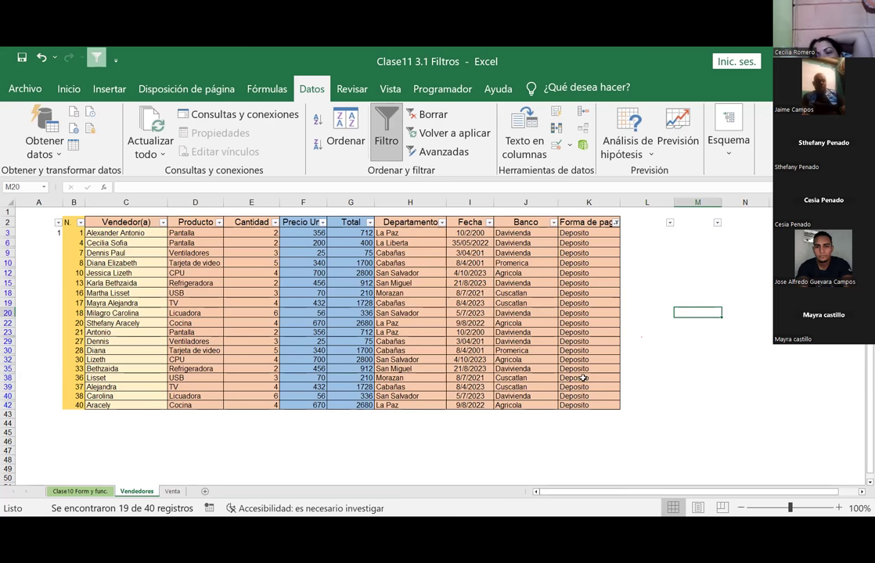
{"action": "left_click", "coordinate": [677, 251]}
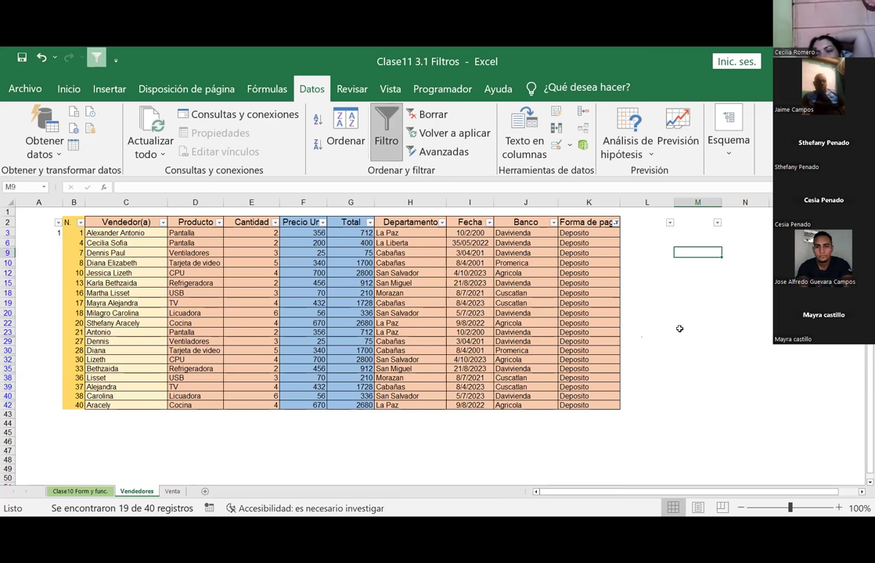
{"action": "left_click", "coordinate": [616, 223]}
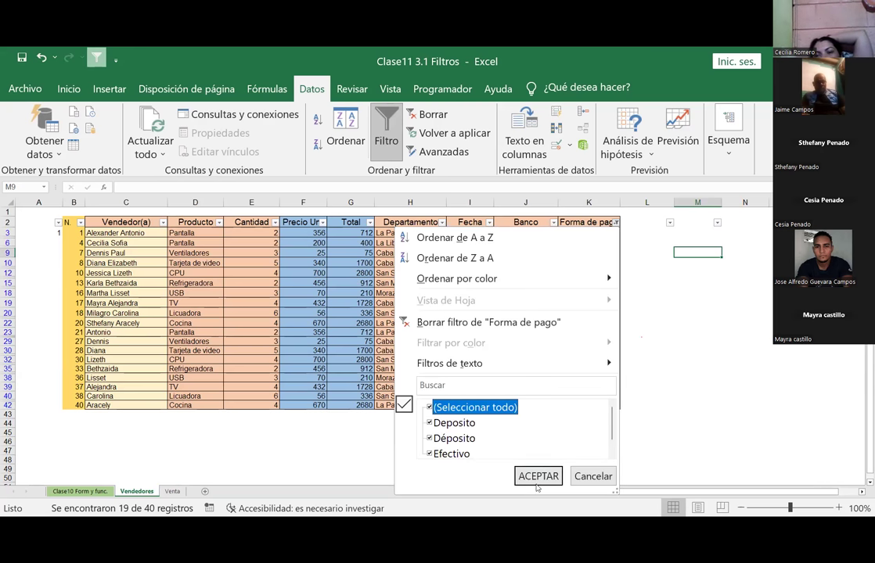
{"action": "left_click", "coordinate": [430, 408]}
{"action": "left_click", "coordinate": [538, 475]}
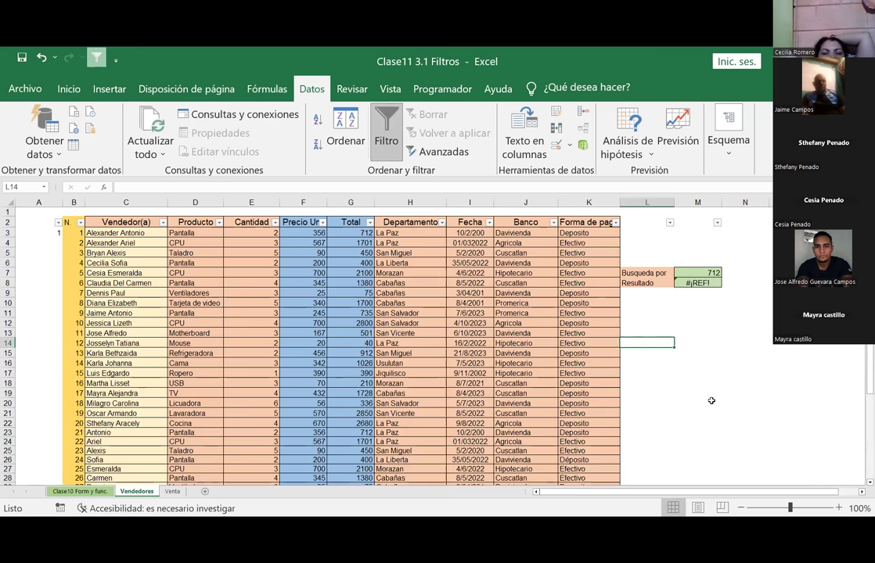
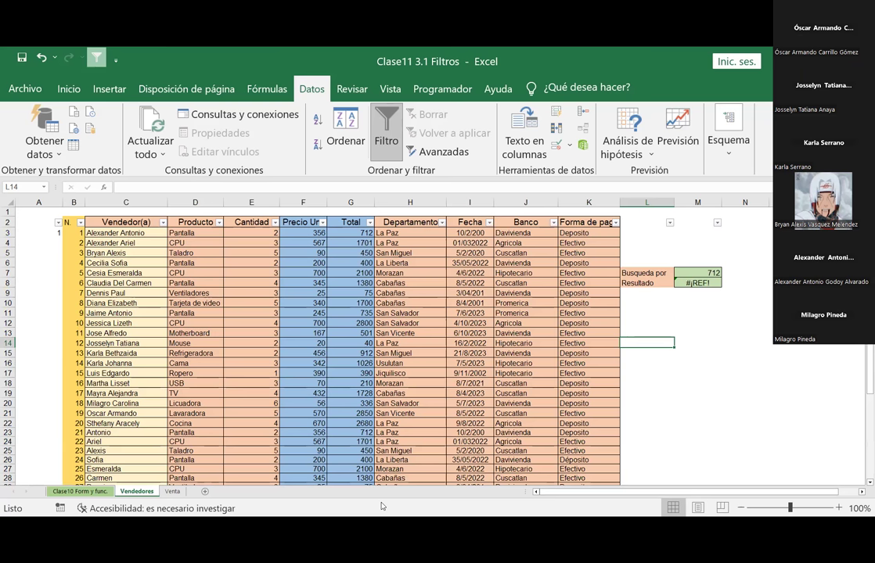
Step: Turn off the AutoFilter on the Vendedores sales table
{"action": "left_click", "coordinate": [706, 383]}
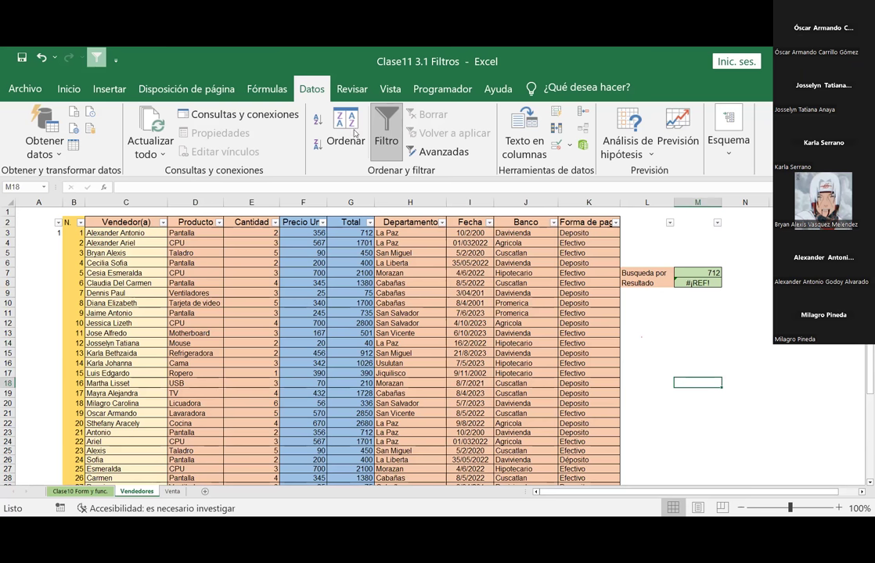
{"action": "left_click", "coordinate": [386, 129]}
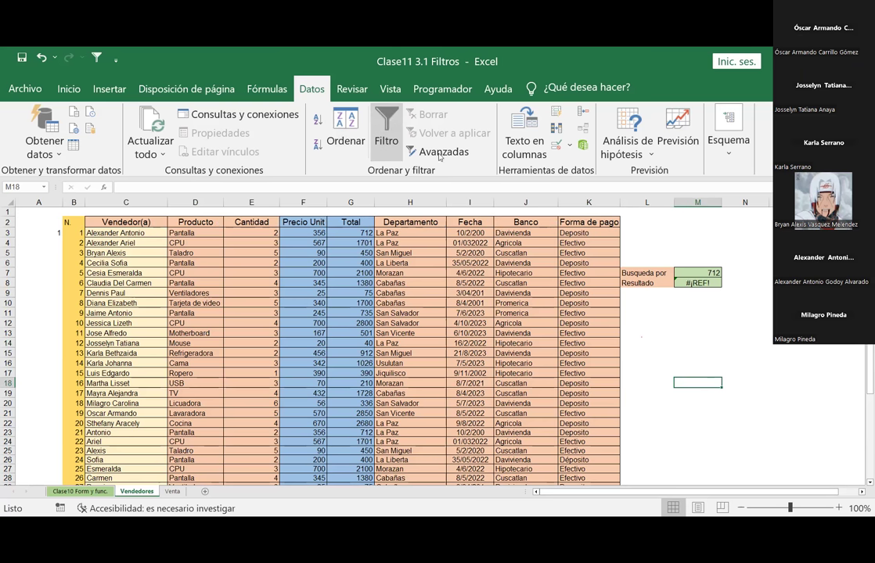
{"action": "left_click", "coordinate": [670, 234]}
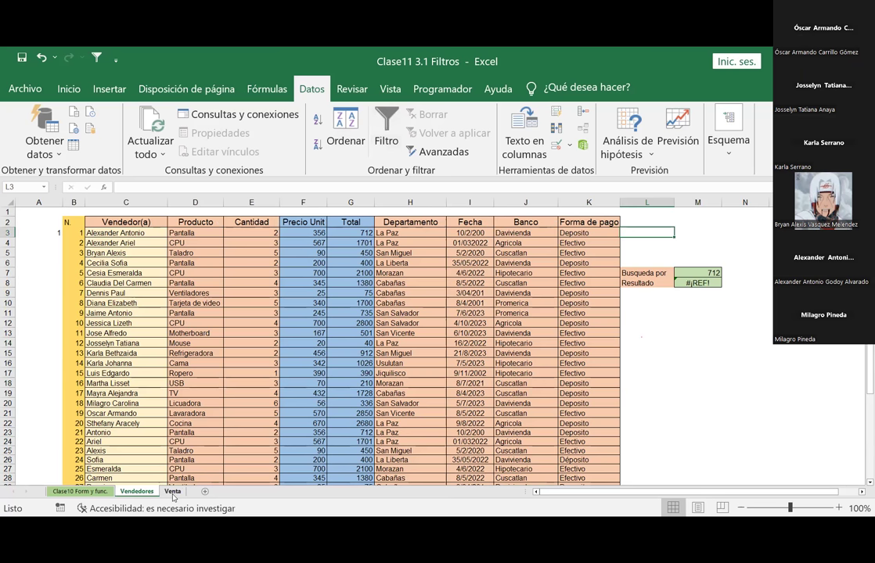
Step: Delete the empty Venta worksheet from the workbook
{"action": "left_click", "coordinate": [173, 492]}
{"action": "left_click", "coordinate": [137, 491]}
{"action": "left_click", "coordinate": [172, 491]}
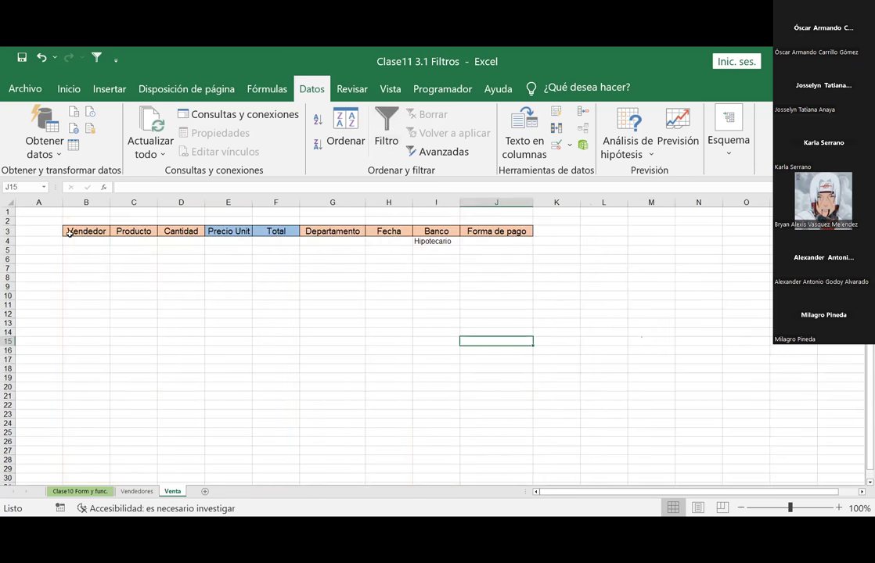
{"action": "left_click_drag", "start_coordinate": [69, 233], "coordinate": [548, 260]}
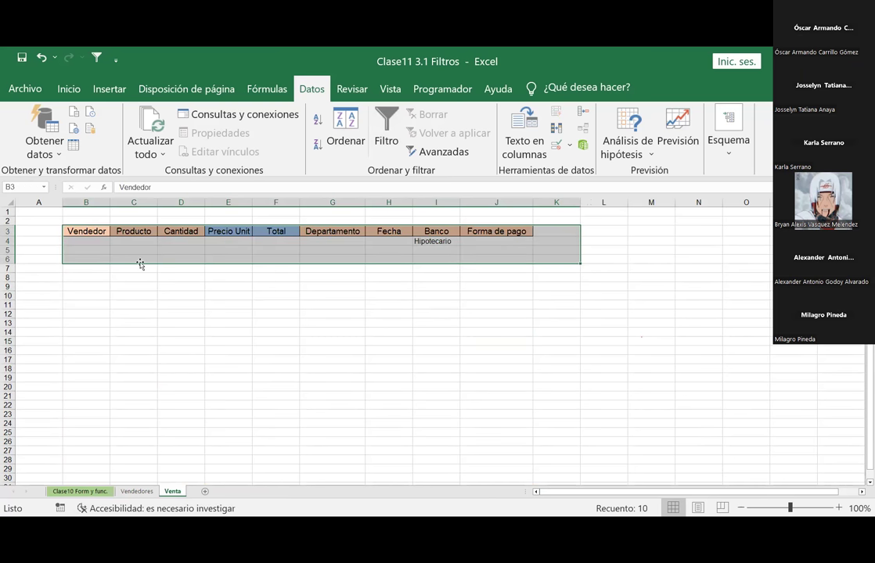
{"action": "right_click", "coordinate": [177, 491]}
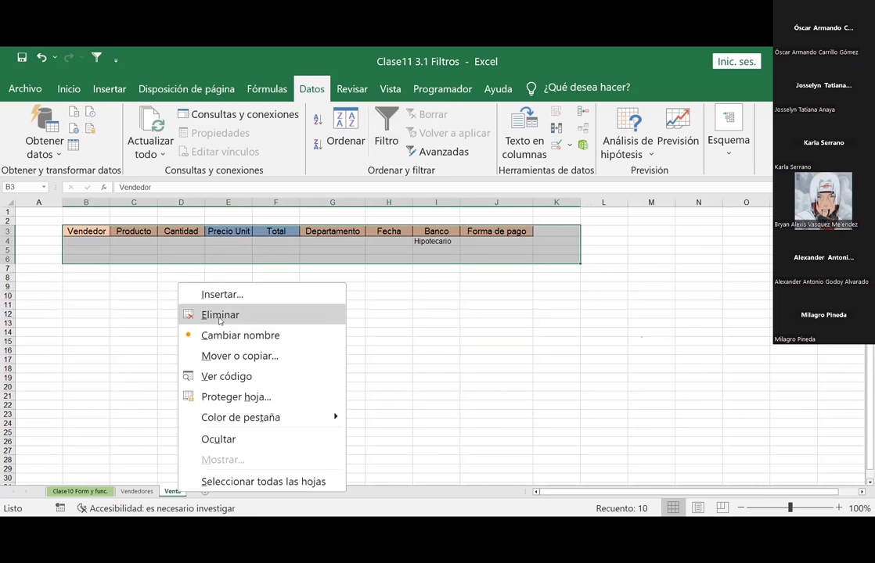
{"action": "left_click", "coordinate": [227, 315]}
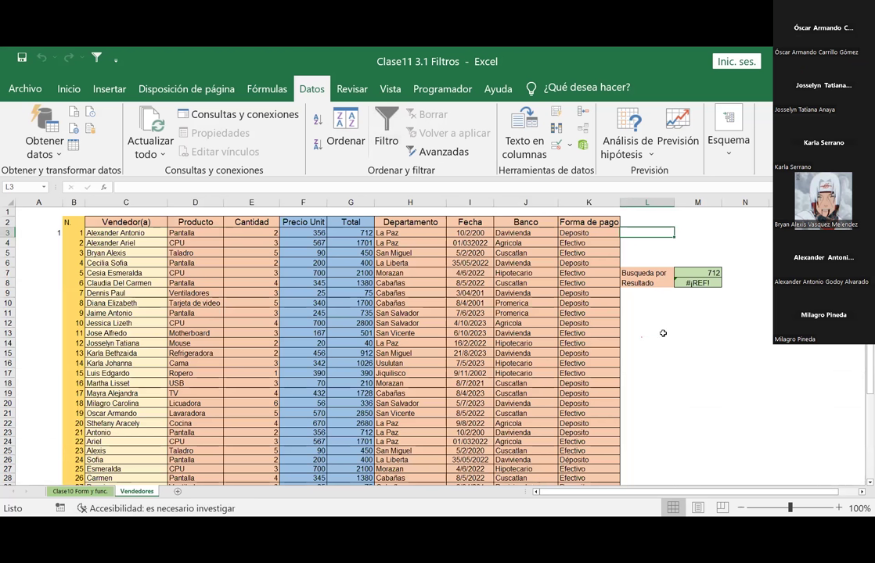
Step: Add a new sheet with numbers 1–5 down column C and the ASIGNATURA header in D3
{"action": "left_click", "coordinate": [178, 491]}
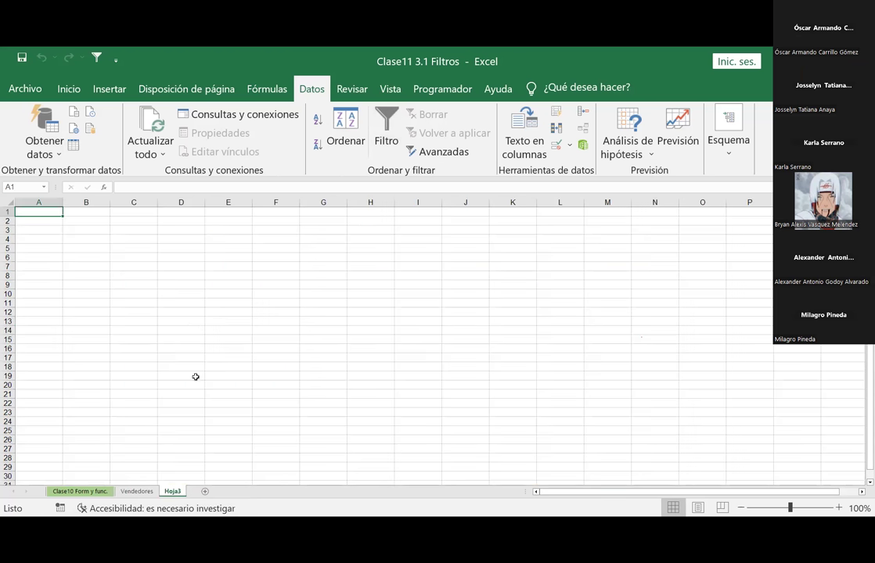
{"action": "left_click", "coordinate": [135, 232]}
{"action": "type", "text": "1 2 3 4 5"}
{"action": "key", "text": "ctrl+Return"}
{"action": "key", "text": "ctrl+Up"}
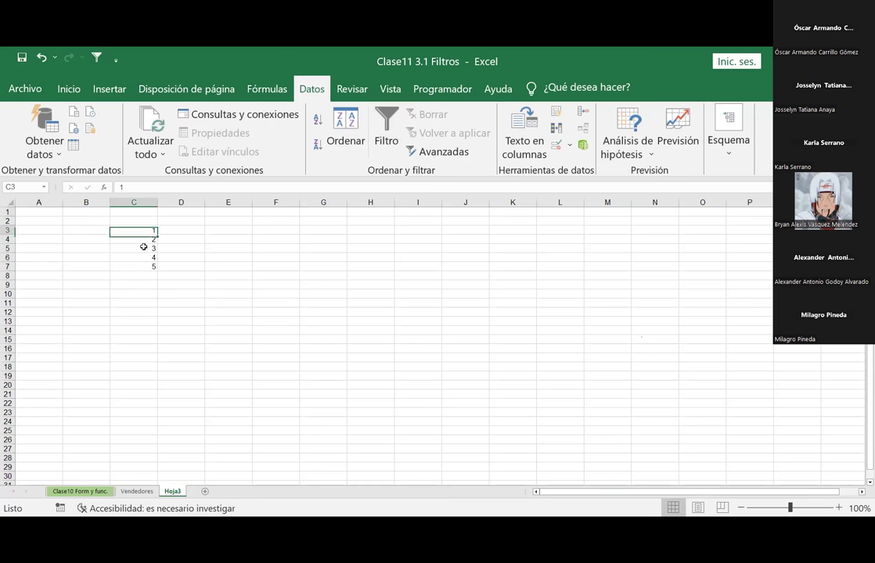
{"action": "key", "text": "Right"}
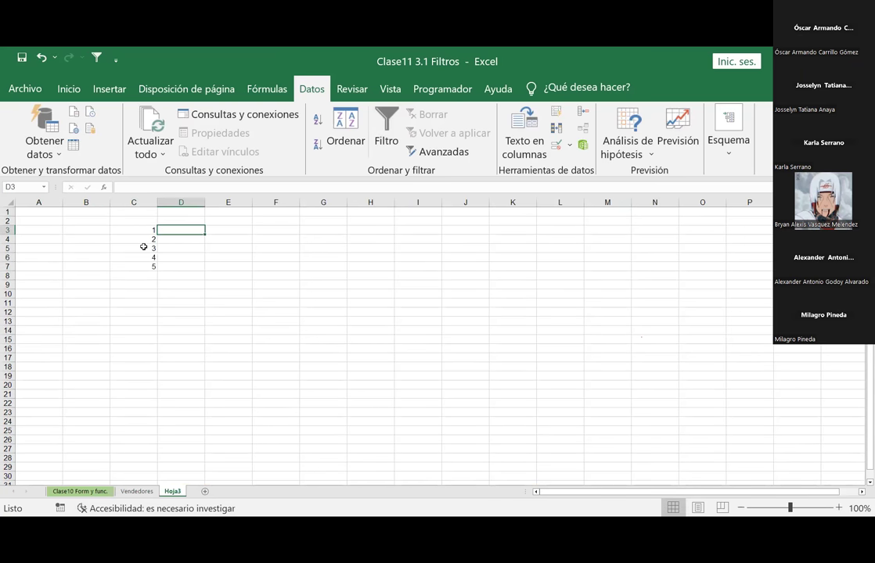
{"action": "type", "text": "ASIGNATURA"}
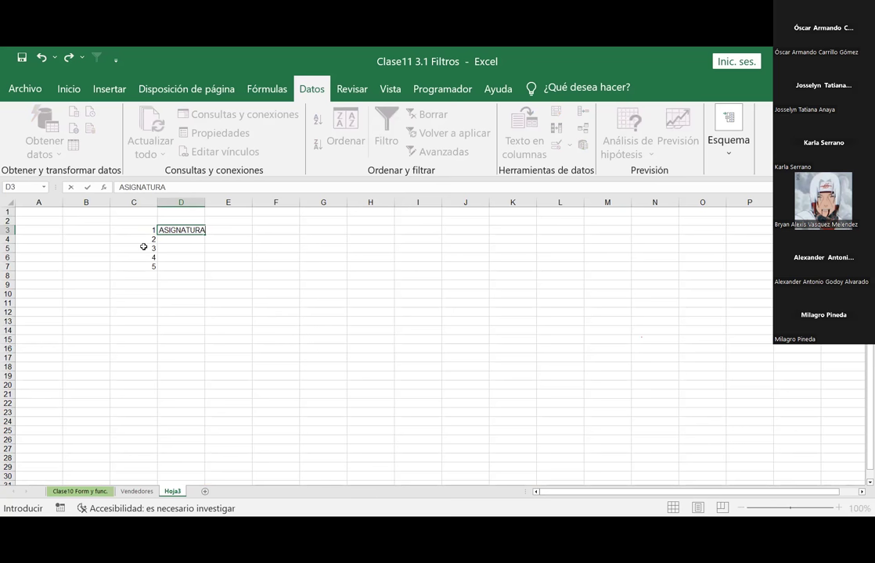
{"action": "key", "text": "Return"}
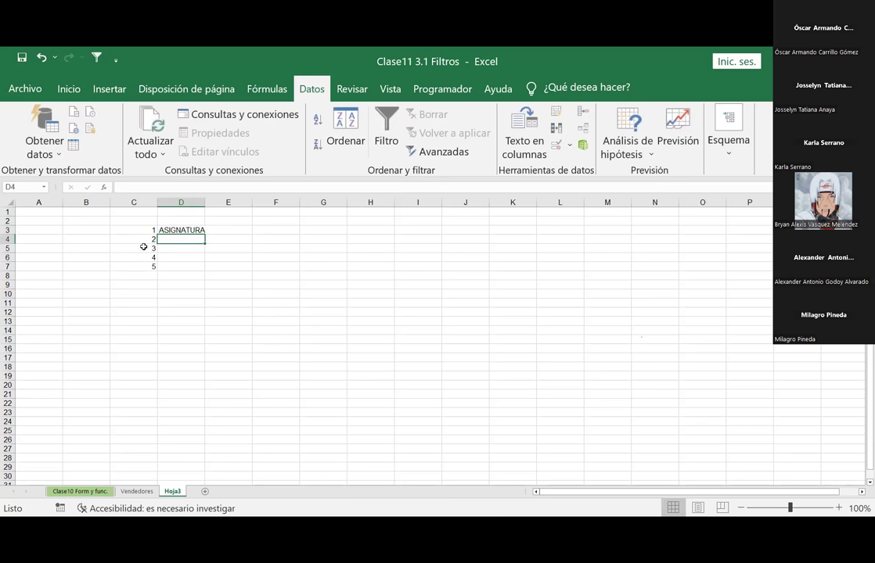
Step: Clear the stray numbers at the top of column C and enter PROMEDIO in E3
{"action": "key", "text": "Left"}
{"action": "key", "text": "Up"}
{"action": "key", "text": "Delete"}
{"action": "key", "text": "Down"}
{"action": "key", "text": "Delete"}
{"action": "key", "text": "Up"}
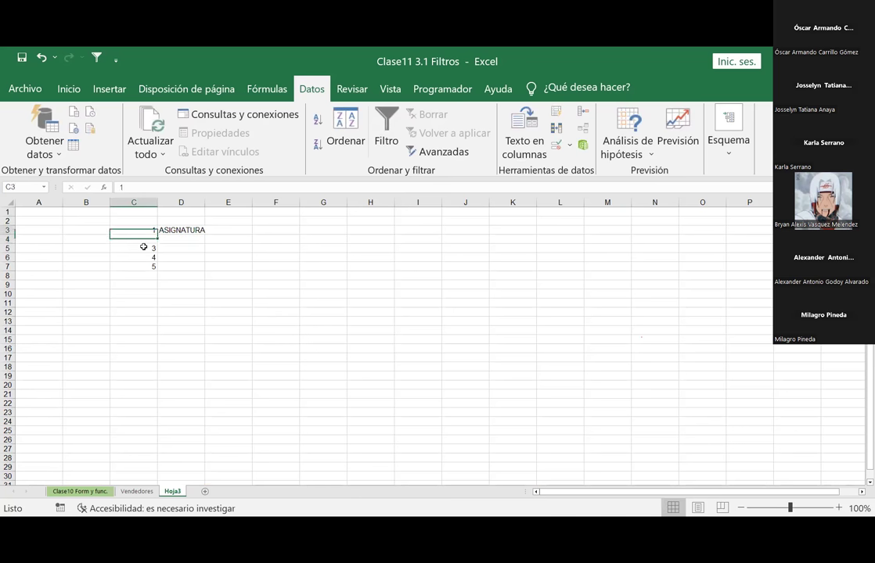
{"action": "key", "text": "Right"}
{"action": "key", "text": "Right"}
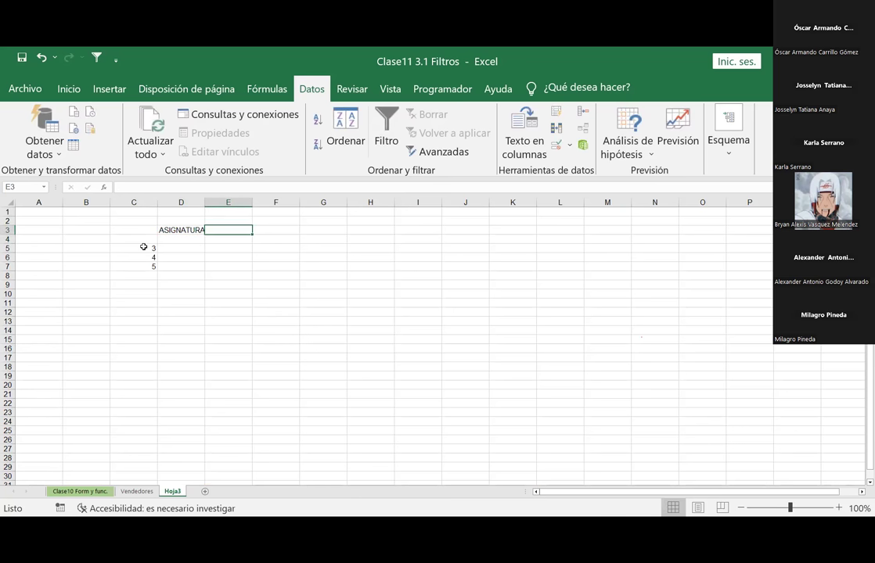
{"action": "type", "text": "PROMEDIO"}
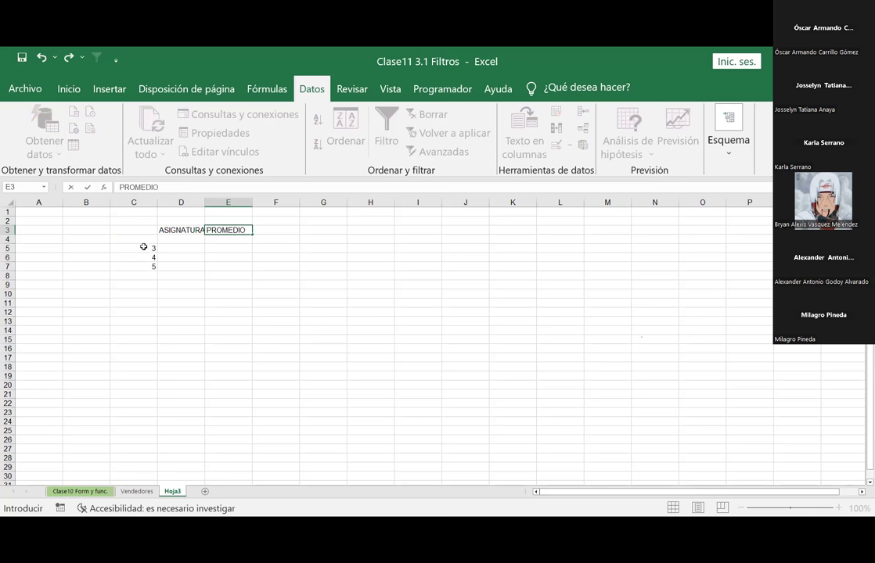
{"action": "key", "text": "ctrl+Return"}
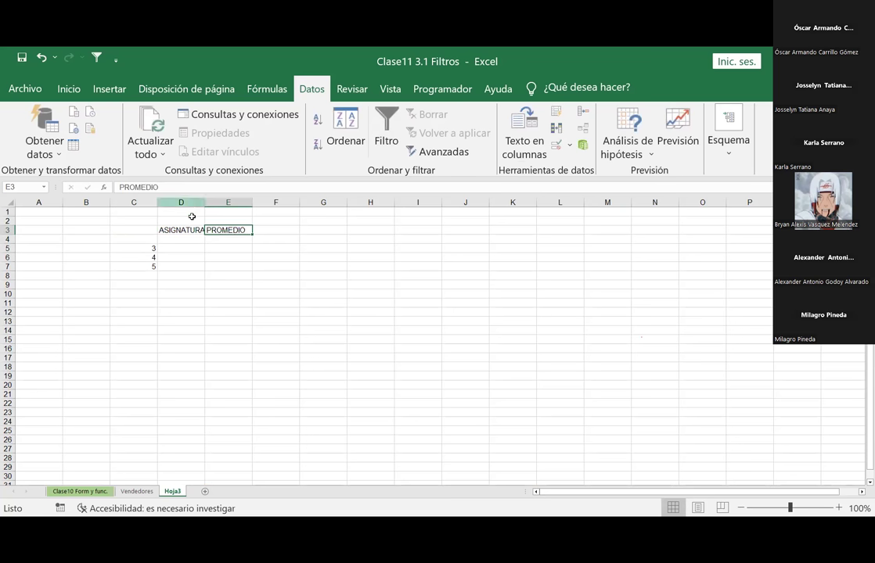
Step: Widen column D, renumber C4:C8 as 1–5, and put ID in E3 and PROMEDIO in F3
{"action": "left_click_drag", "start_coordinate": [205, 201], "coordinate": [224, 202]}
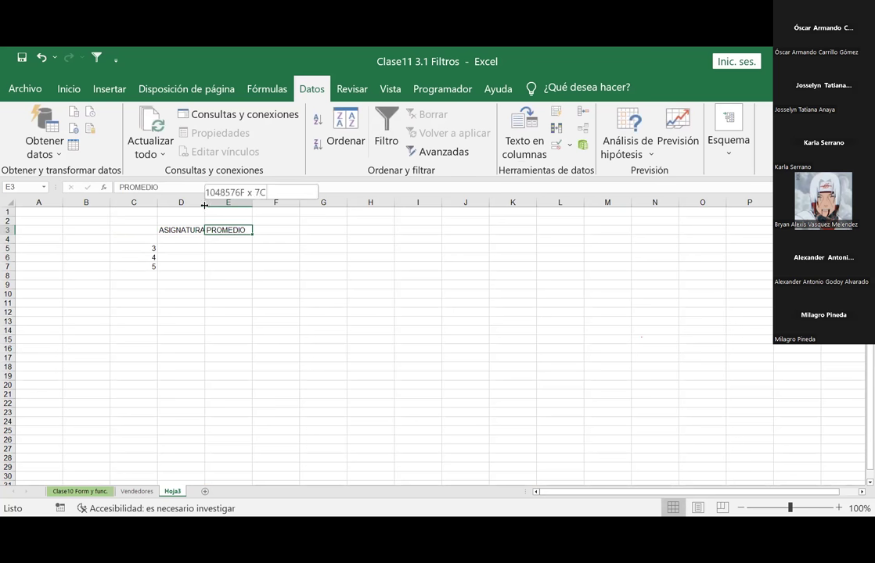
{"action": "left_click", "coordinate": [153, 239]}
{"action": "type", "text": "1 2 3 4 5"}
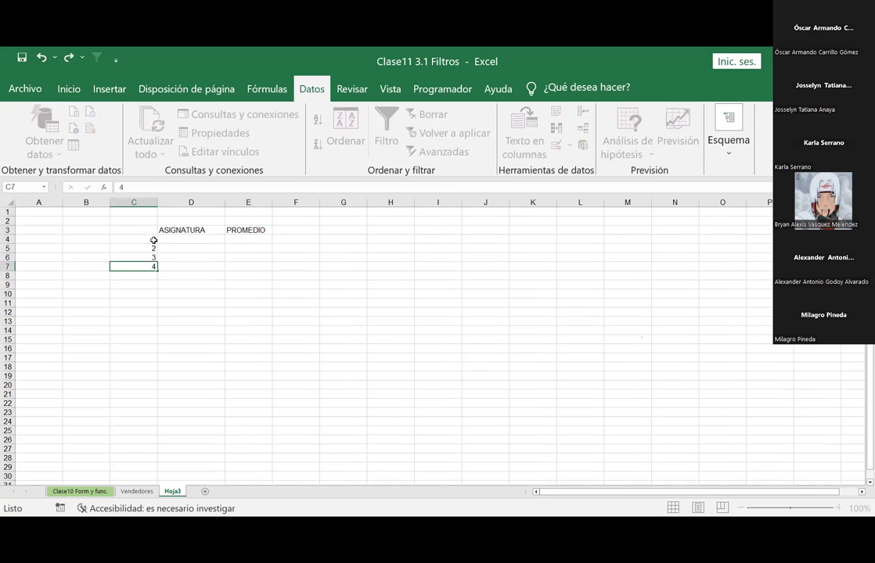
{"action": "key", "text": "Up"}
{"action": "key", "text": "Up"}
{"action": "key", "text": "Up"}
{"action": "key", "text": "Up"}
{"action": "key", "text": "Up"}
{"action": "key", "text": "Right"}
{"action": "key", "text": "Right"}
{"action": "key", "text": "Delete"}
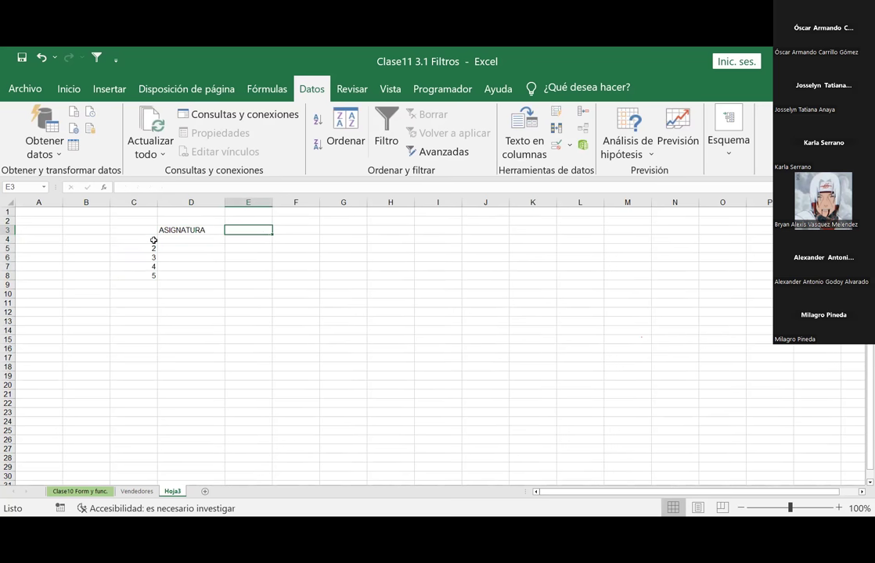
{"action": "type", "text": "ID"}
{"action": "key", "text": "Right"}
{"action": "type", "text": "PROMEDIO"}
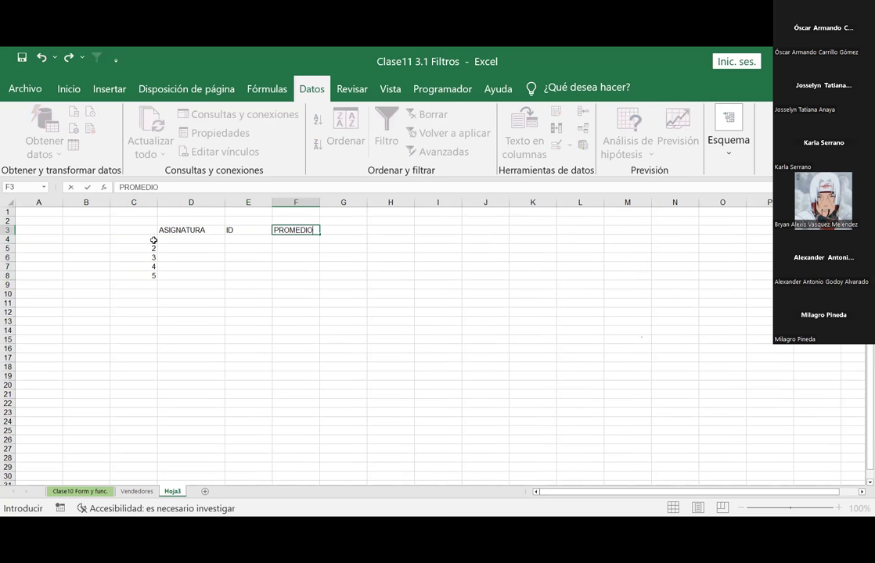
{"action": "key", "text": "ctrl+Return"}
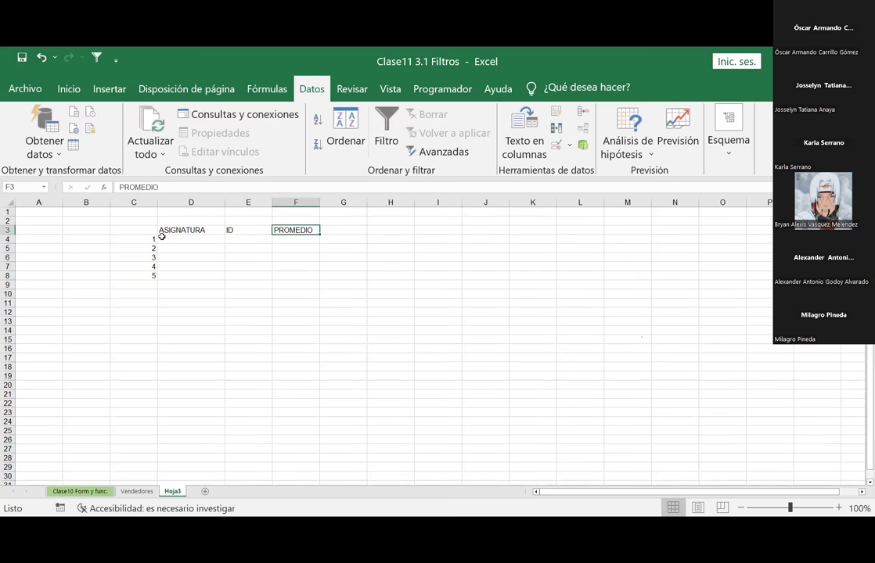
Step: Convert the header and number range into an Excel table with headers
{"action": "left_click_drag", "start_coordinate": [152, 232], "coordinate": [293, 277]}
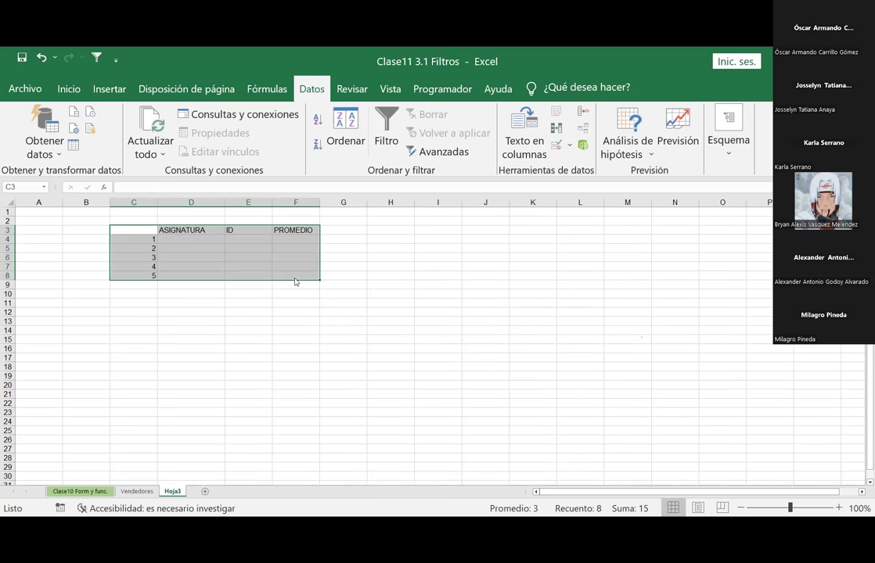
{"action": "key", "text": "ctrl+t"}
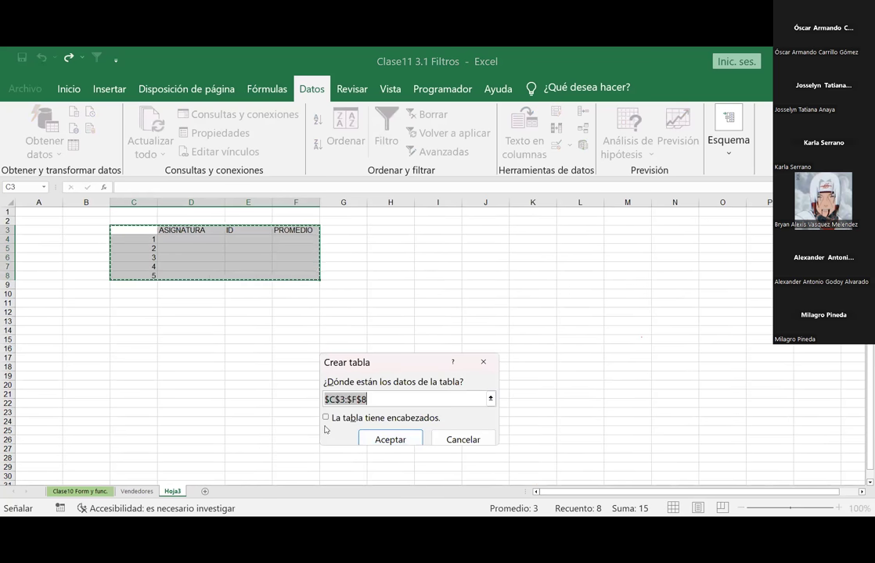
{"action": "left_click", "coordinate": [327, 418]}
{"action": "left_click", "coordinate": [326, 419]}
{"action": "left_click", "coordinate": [411, 443]}
{"action": "left_click", "coordinate": [202, 330]}
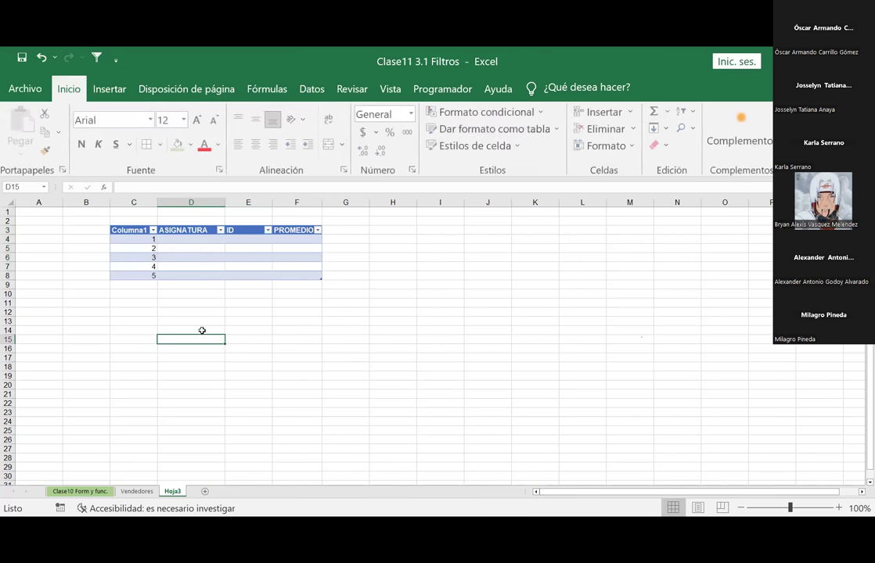
Step: Enter Psicología, Sistema, Inglés Básico, Composición and Lógica down the ASIGNATURA column
{"action": "left_click", "coordinate": [196, 243]}
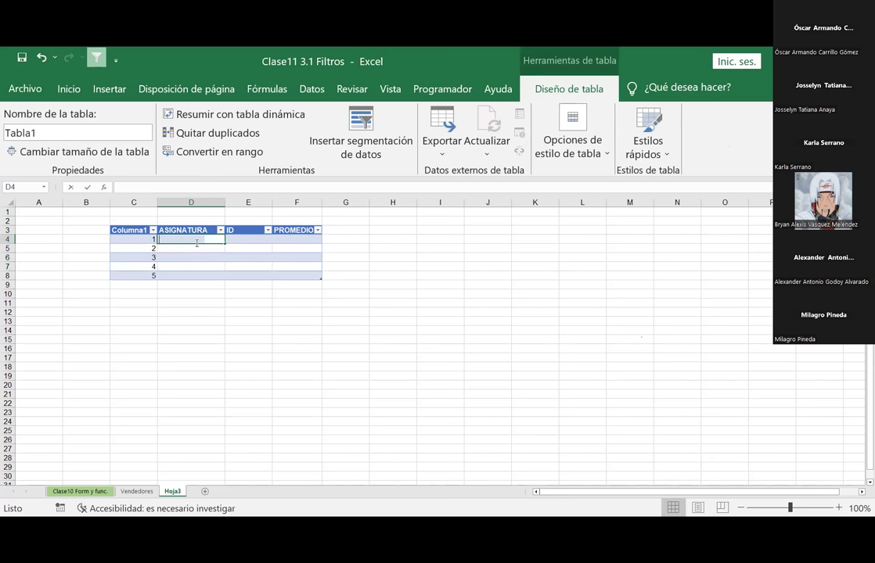
{"action": "type", "text": "Psicologia"}
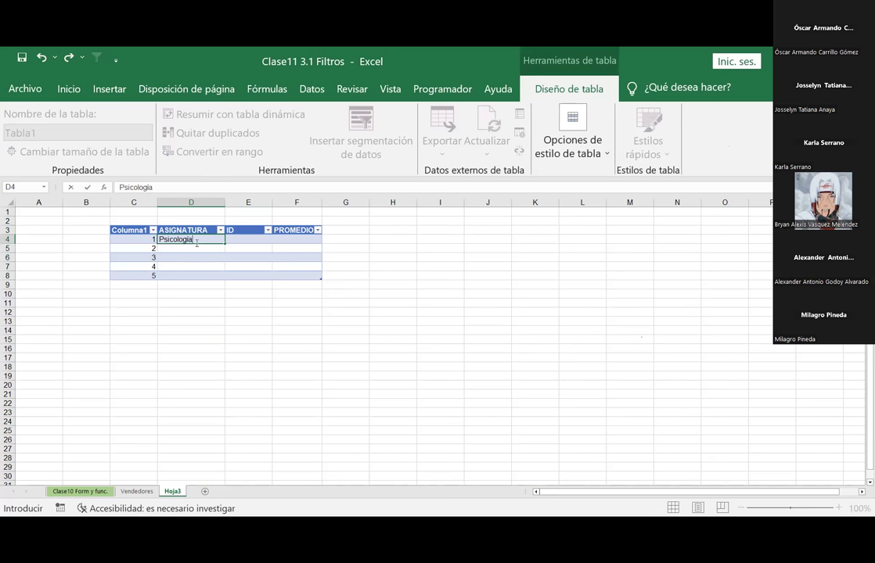
{"action": "key", "text": "Return"}
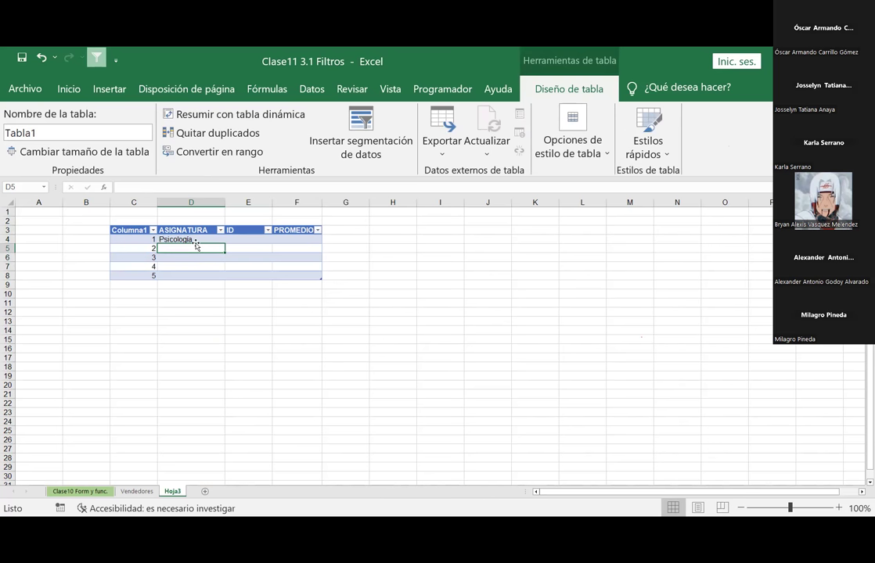
{"action": "type", "text": "Sistema"}
{"action": "key", "text": "Return"}
{"action": "type", "text": "Ingl"}
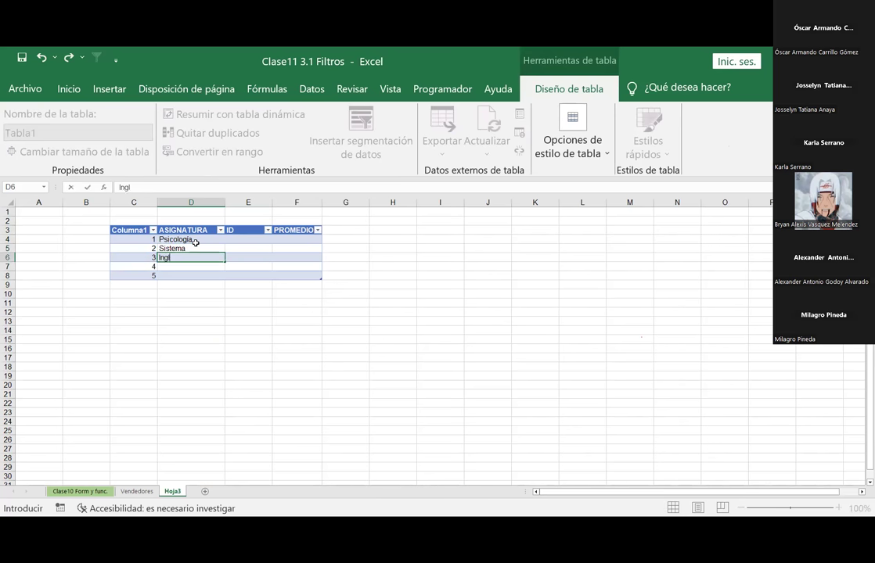
{"action": "type", "text": "és B"}
{"action": "type", "text": "çá"}
{"action": "key", "text": "Return"}
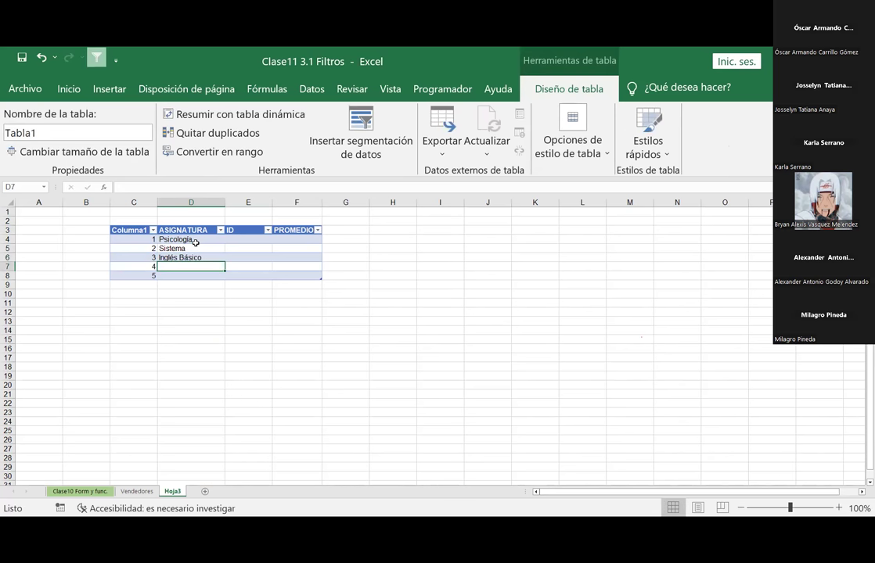
{"action": "type", "text": "Composición"}
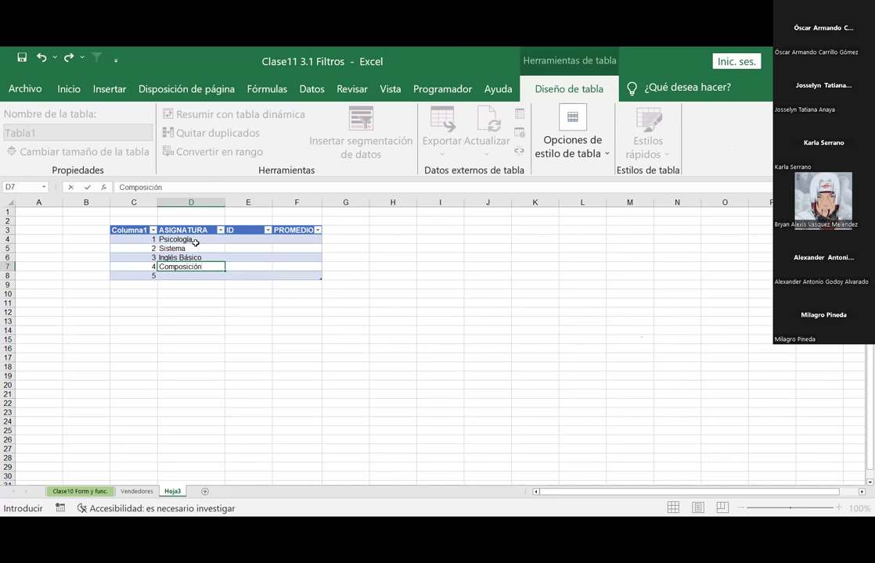
{"action": "key", "text": "Return"}
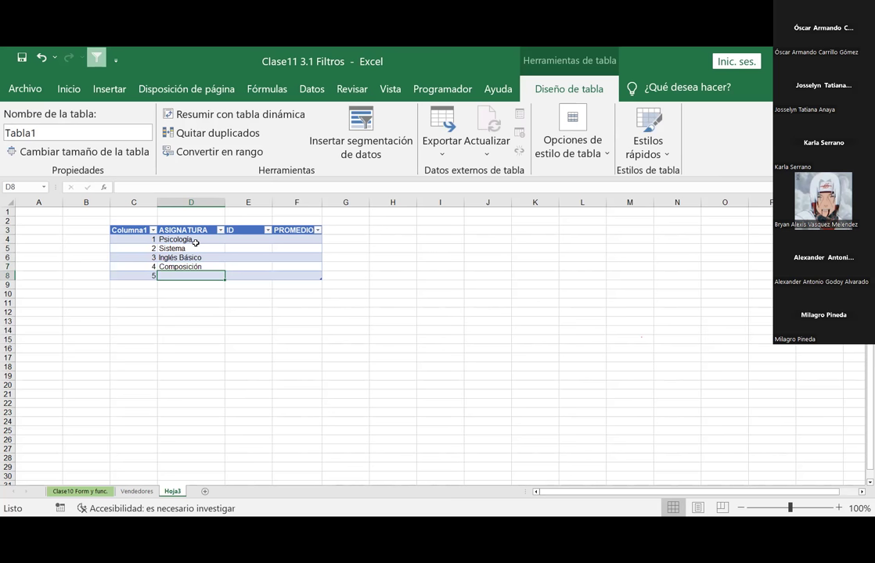
{"action": "type", "text": "Lógica"}
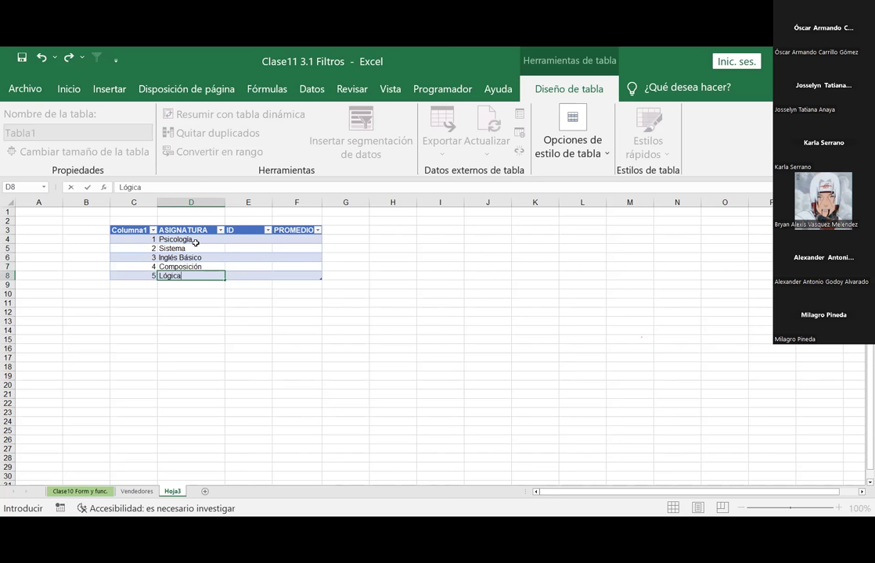
{"action": "left_click", "coordinate": [195, 242]}
Step: Enter the ID codes ha, ty, ju, fv and hj for the five subjects
{"action": "key", "text": "Right"}
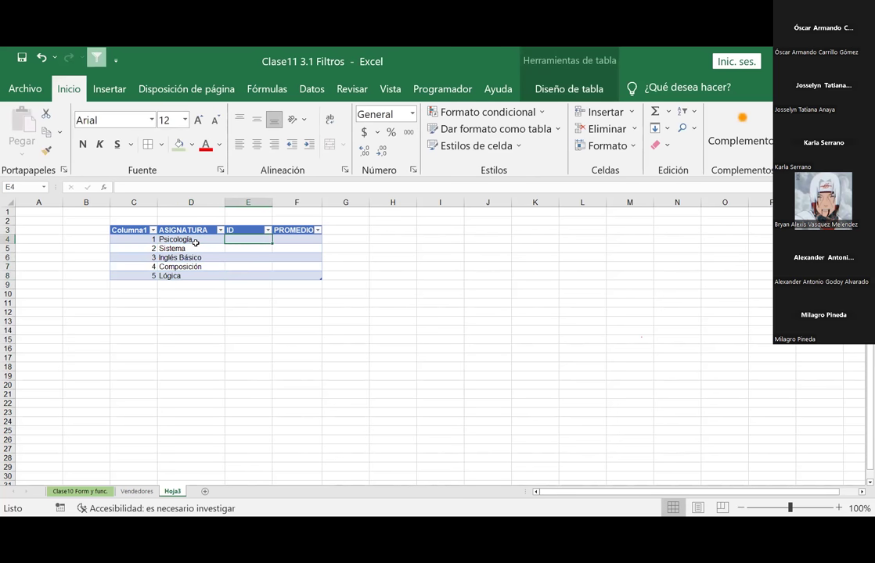
{"action": "type", "text": "ha"}
{"action": "key", "text": "Return"}
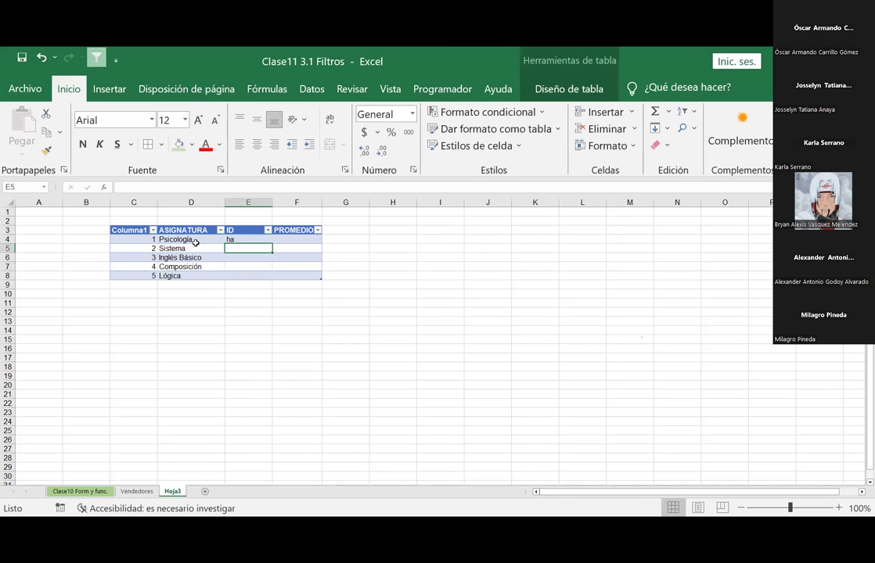
{"action": "type", "text": "ty"}
{"action": "key", "text": "Return"}
{"action": "type", "text": "ju"}
{"action": "key", "text": "Return"}
{"action": "type", "text": "fv"}
{"action": "key", "text": "Return"}
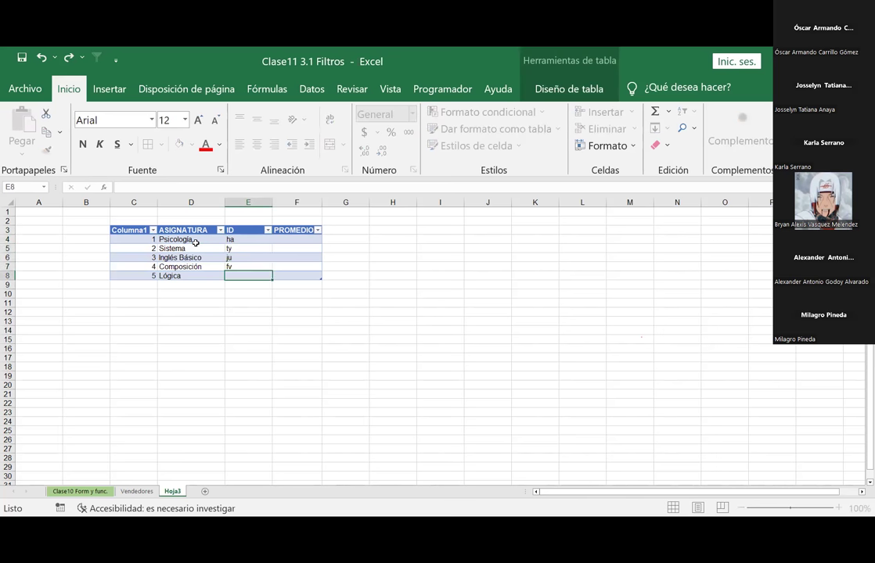
{"action": "type", "text": "ha"}
{"action": "key", "text": "BackSpace"}
{"action": "type", "text": "j"}
{"action": "key", "text": "Up"}
{"action": "key", "text": "Up"}
{"action": "key", "text": "Up"}
{"action": "key", "text": "Up"}
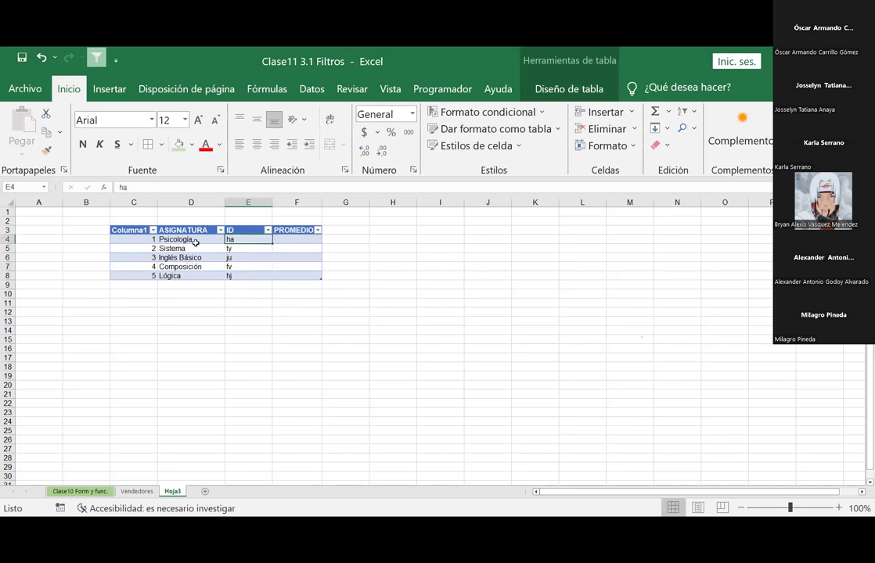
Step: Enter PROMEDIO values 56, 67, 89, 28 and 99 down the column
{"action": "key", "text": "Right"}
{"action": "type", "text": "56"}
{"action": "key", "text": "Return"}
{"action": "type", "text": "67"}
{"action": "key", "text": "Return"}
{"action": "type", "text": "89"}
{"action": "key", "text": "Return"}
{"action": "type", "text": "2"}
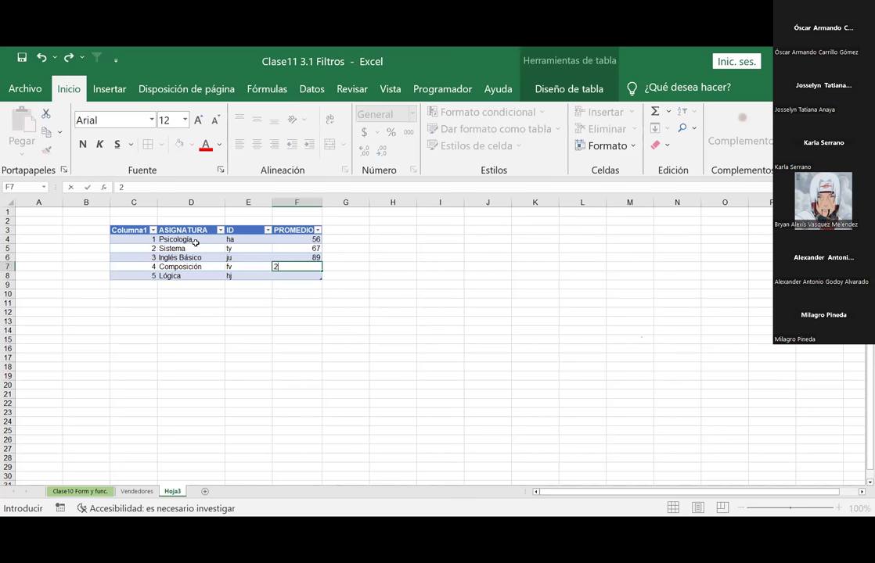
{"action": "type", "text": "8"}
{"action": "key", "text": "Return"}
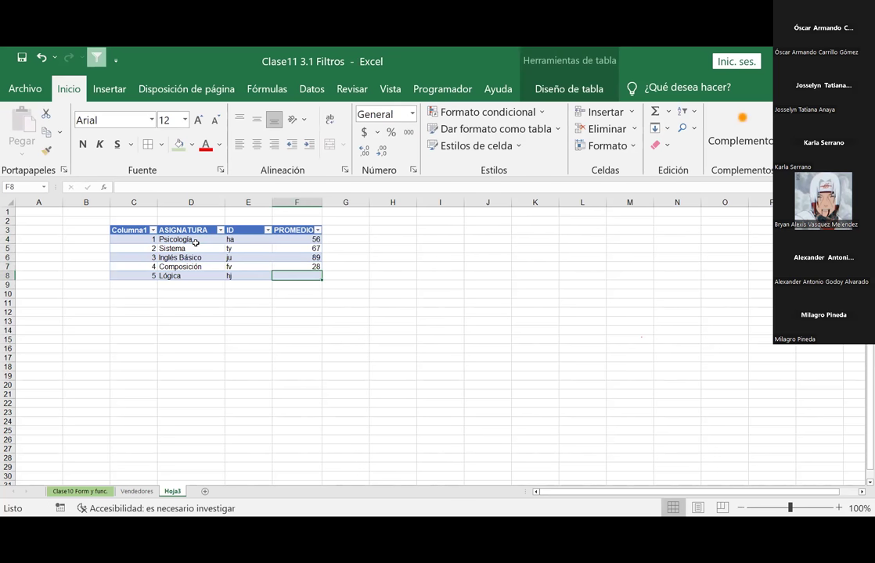
{"action": "type", "text": "99"}
{"action": "key", "text": "Return"}
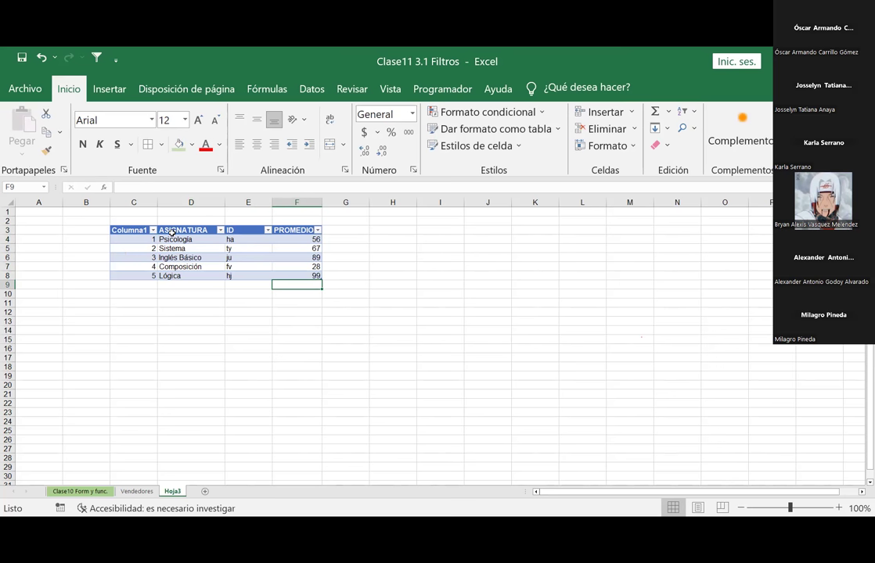
{"action": "left_click_drag", "start_coordinate": [133, 230], "coordinate": [312, 276]}
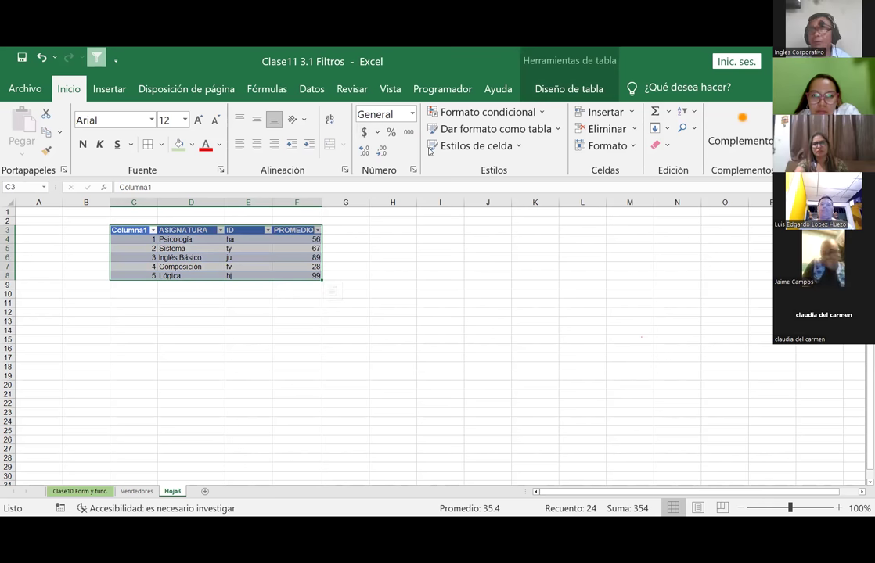
{"action": "left_click", "coordinate": [373, 322]}
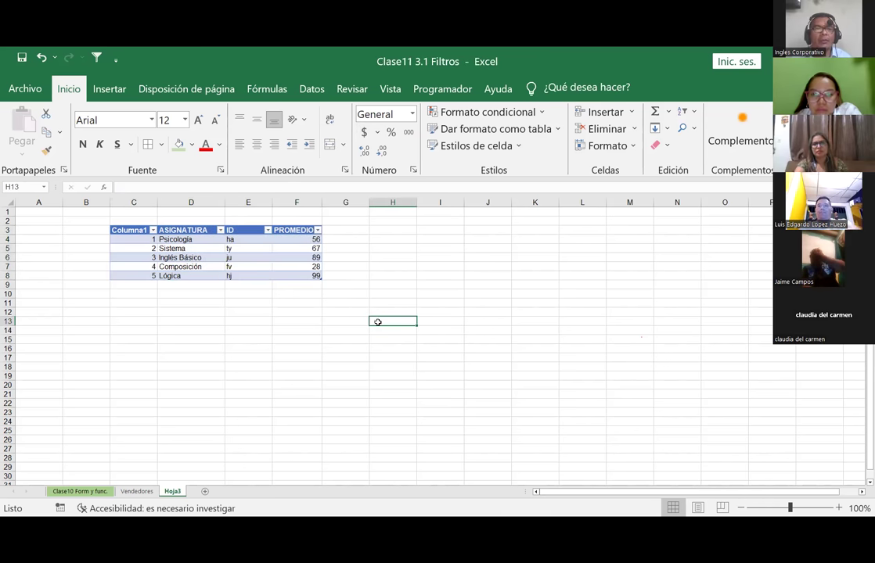
{"action": "left_click_drag", "start_coordinate": [248, 321], "coordinate": [343, 364]}
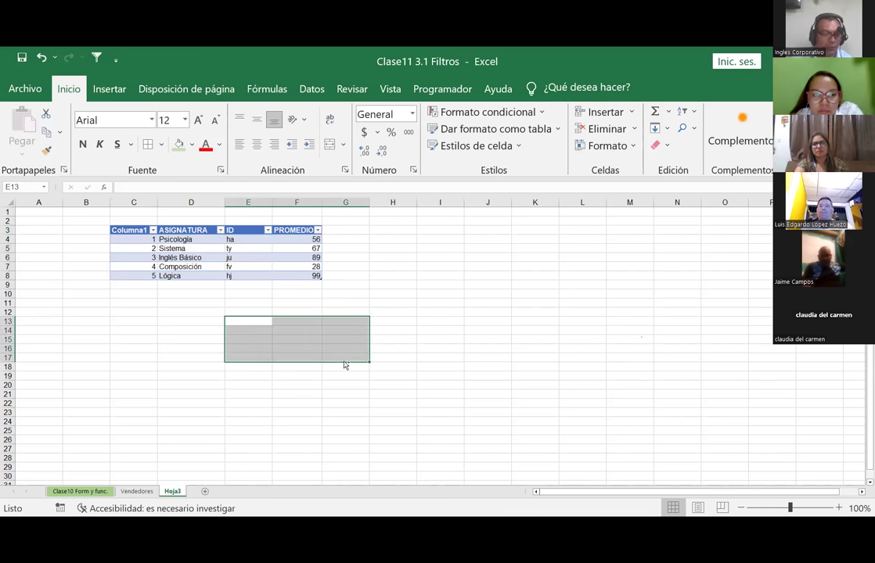
{"action": "key", "text": "ctrl+t"}
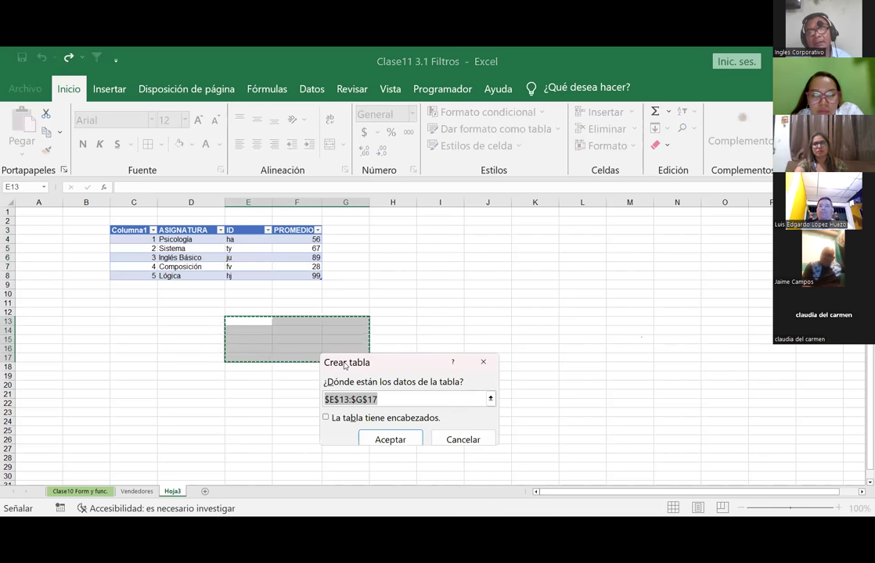
{"action": "left_click", "coordinate": [326, 419]}
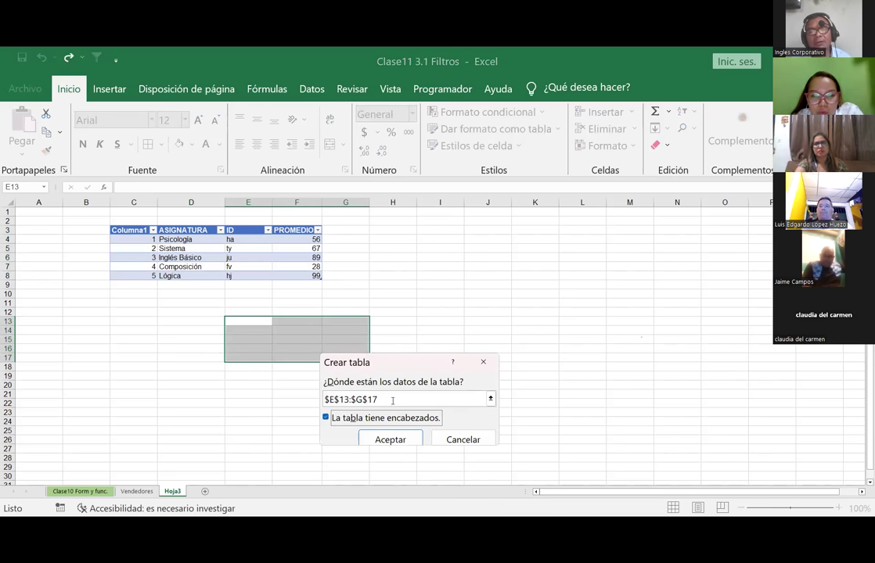
{"action": "left_click", "coordinate": [326, 420]}
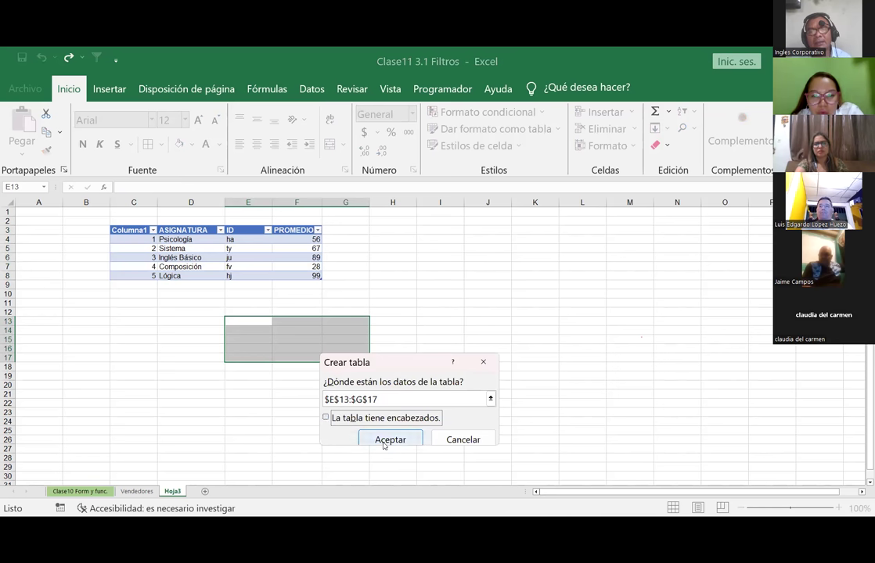
{"action": "key", "text": "Return"}
{"action": "left_click", "coordinate": [502, 331]}
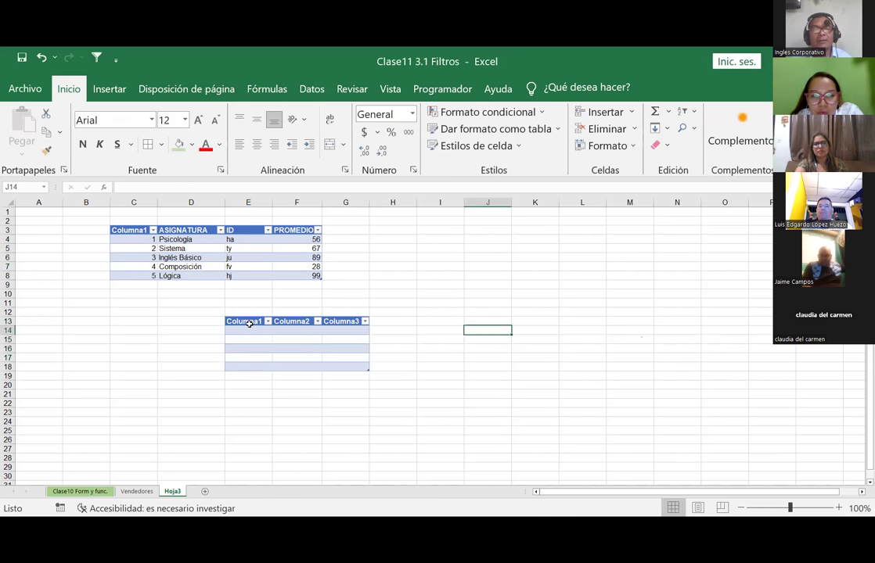
{"action": "left_click_drag", "start_coordinate": [241, 322], "coordinate": [344, 366]}
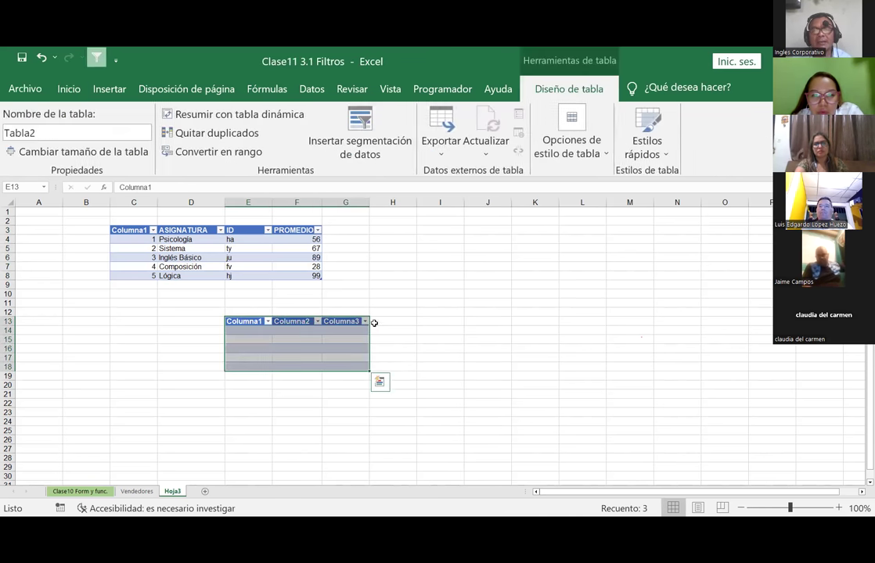
{"action": "left_click", "coordinate": [406, 293]}
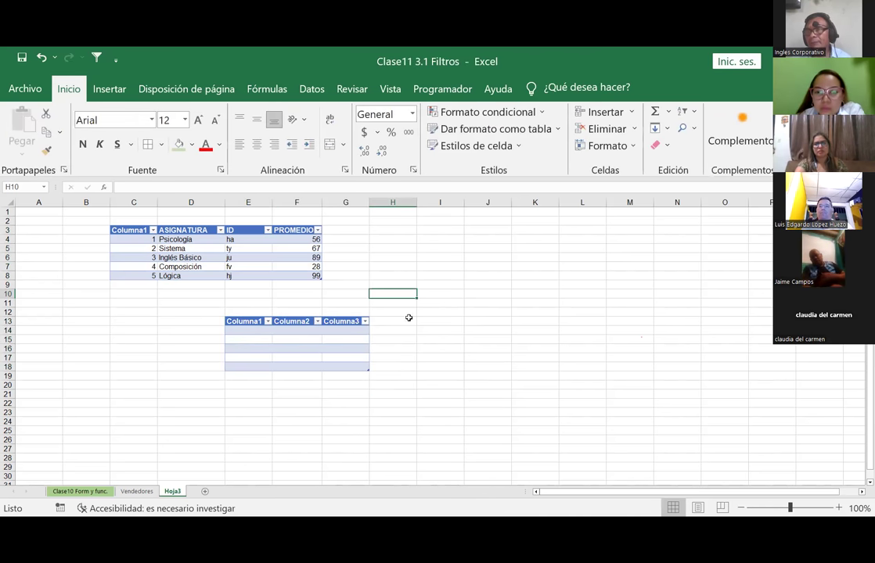
{"action": "left_click", "coordinate": [432, 230]}
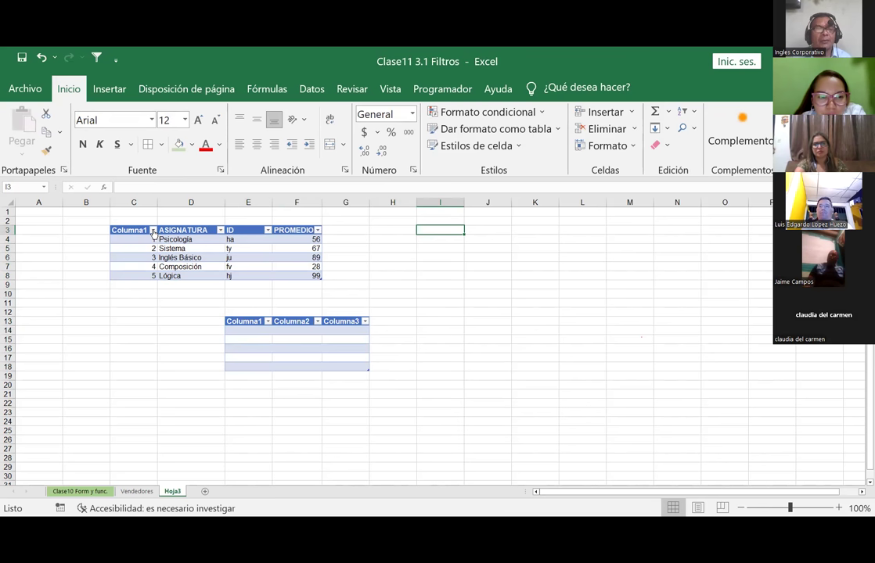
{"action": "left_click", "coordinate": [231, 321]}
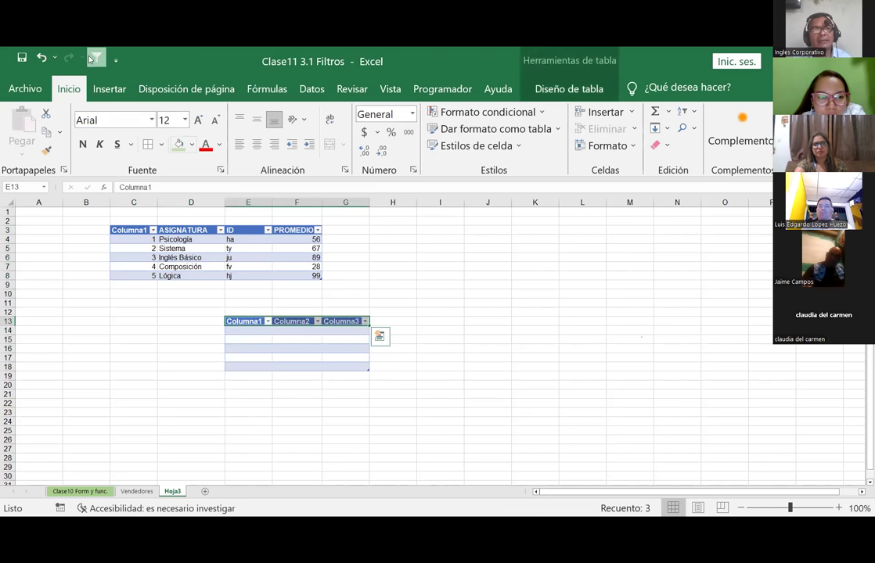
{"action": "left_click", "coordinate": [41, 57]}
{"action": "left_click", "coordinate": [435, 275]}
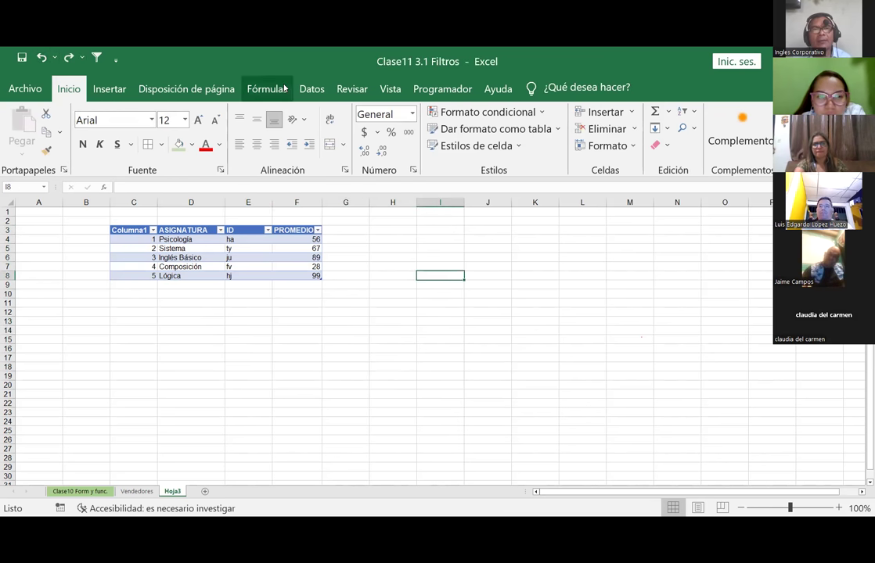
{"action": "left_click", "coordinate": [312, 88]}
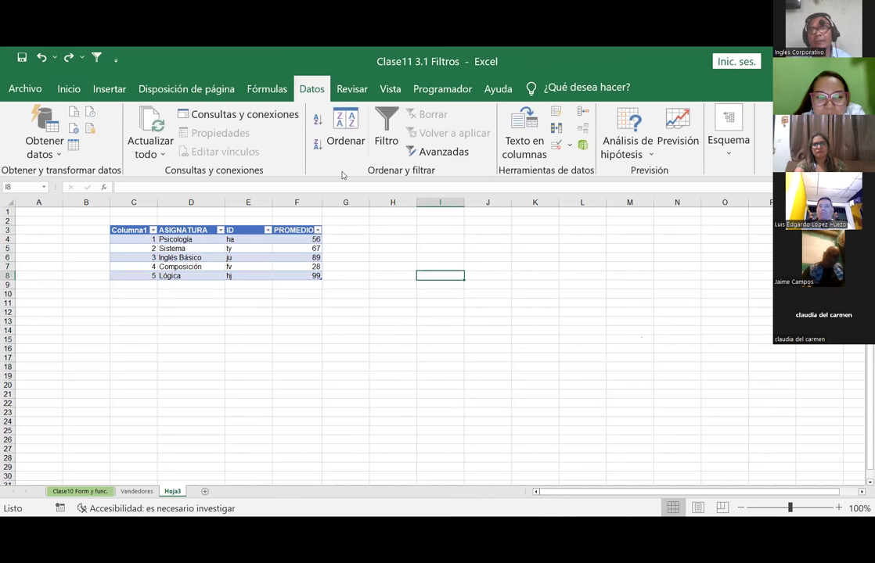
{"action": "left_click", "coordinate": [392, 248]}
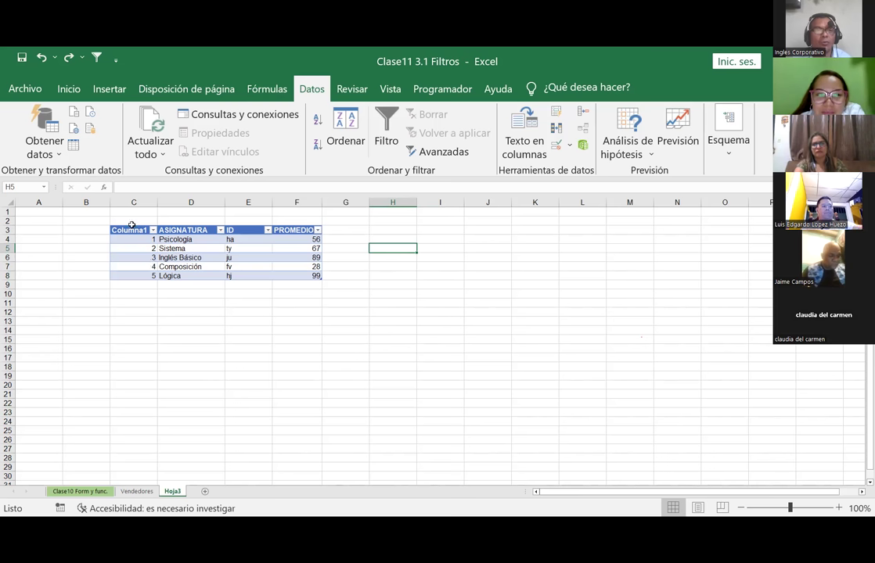
{"action": "mouse_move", "coordinate": [186, 321]}
{"action": "left_mouse_down"}
{"action": "mouse_move", "coordinate": [667, 326]}
{"action": "mouse_move", "coordinate": [675, 433]}
{"action": "left_mouse_up"}
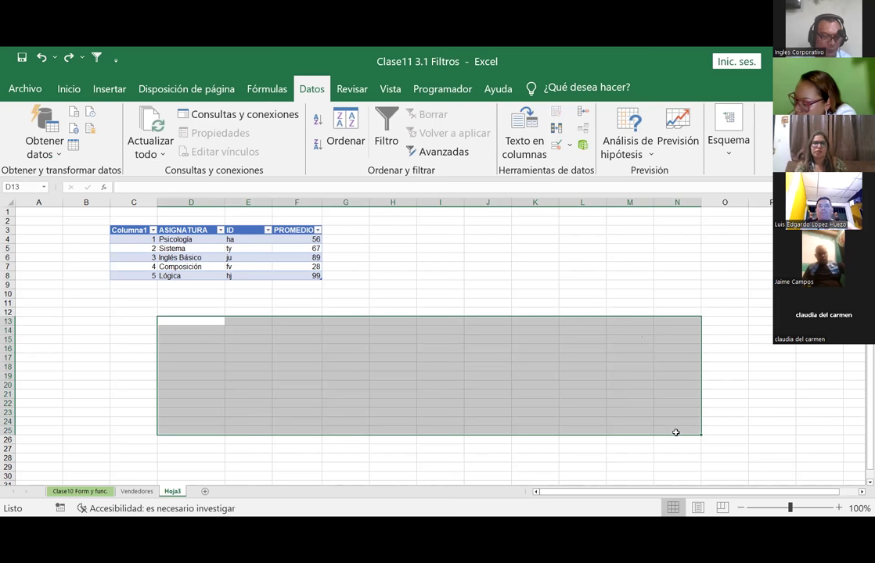
{"action": "key", "text": "ctrl+t"}
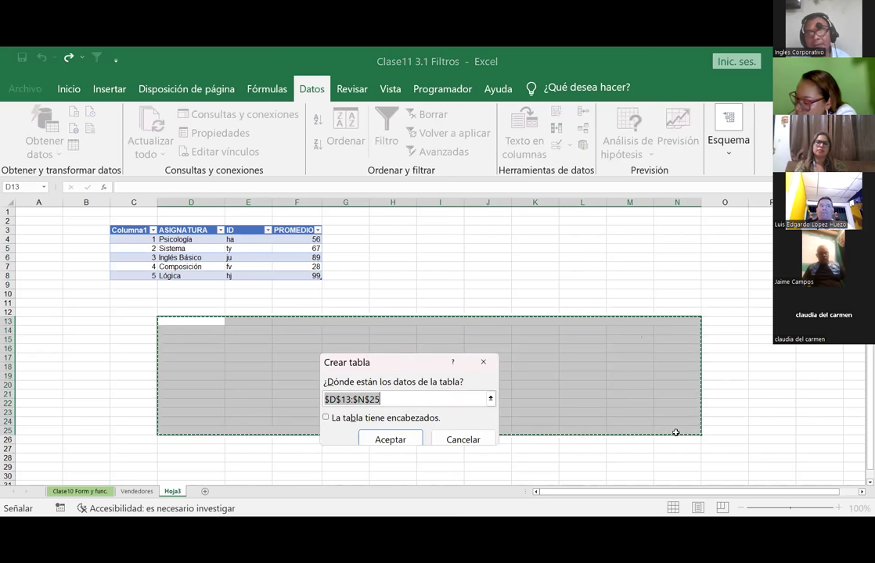
{"action": "left_click", "coordinate": [401, 439]}
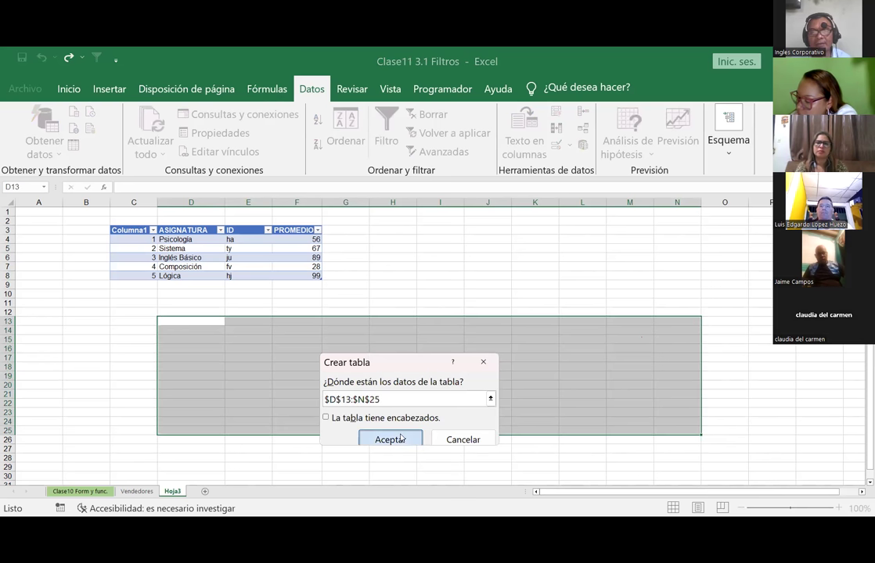
{"action": "left_click", "coordinate": [551, 277]}
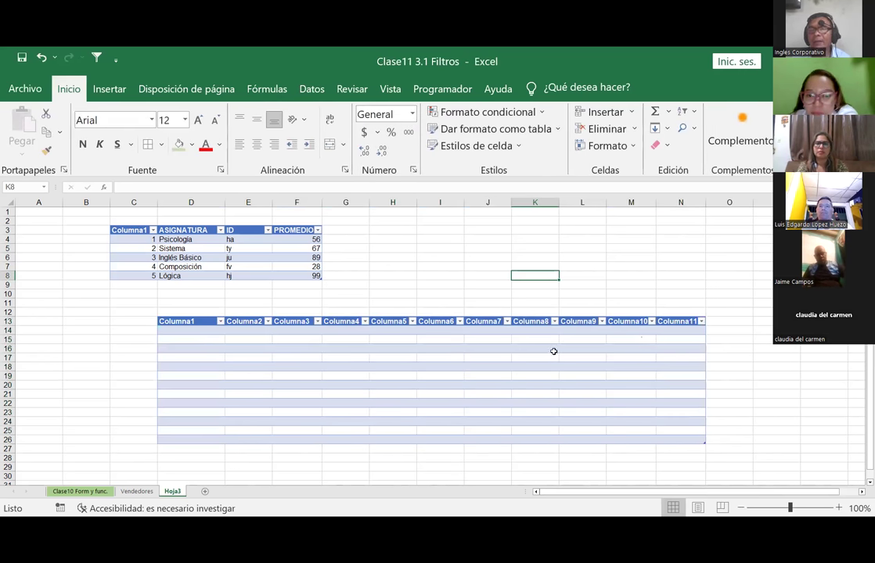
{"action": "left_click", "coordinate": [42, 57]}
{"action": "left_click", "coordinate": [403, 284]}
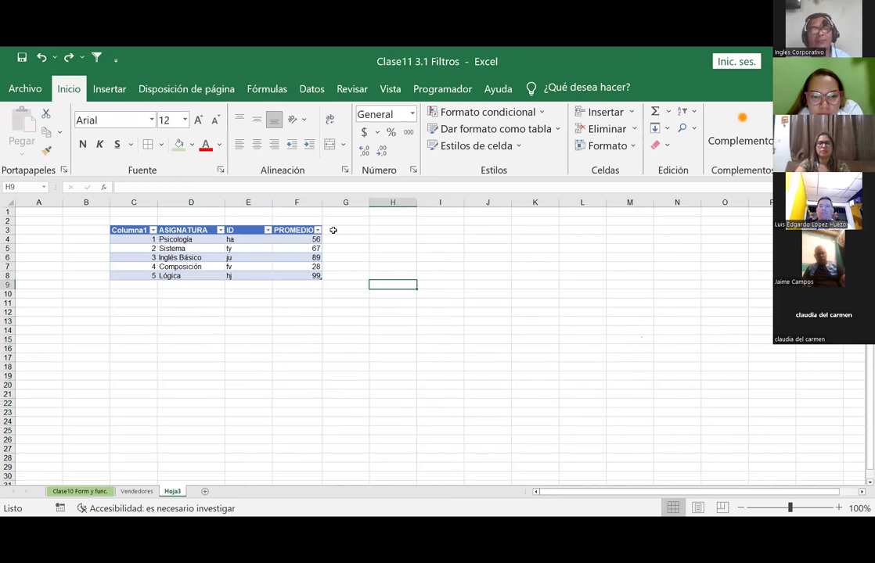
Step: Filter the PROMEDIO column to show only the value 99
{"action": "left_click", "coordinate": [317, 229]}
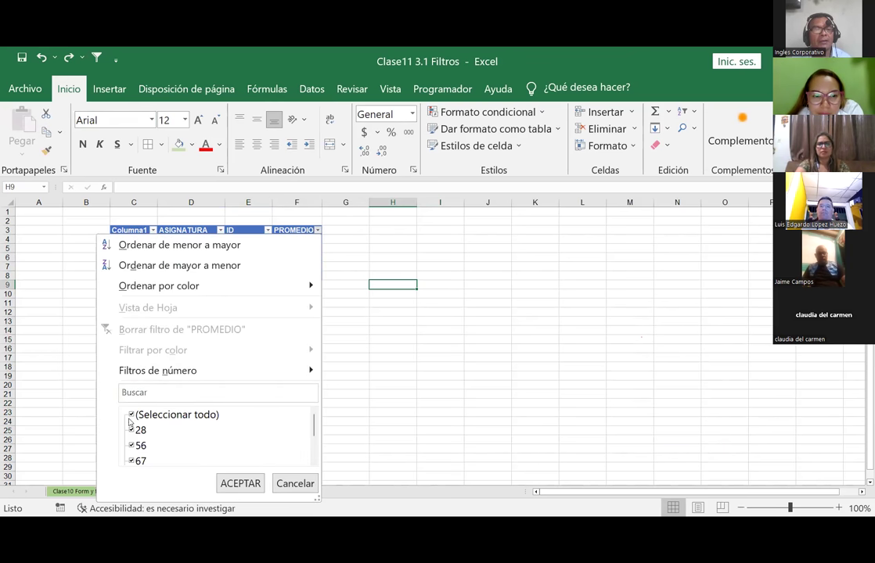
{"action": "scroll", "coordinate": [242, 430], "scroll_direction": "down", "scroll_amount": 1}
{"action": "scroll", "coordinate": [227, 431], "scroll_direction": "up", "scroll_amount": 1}
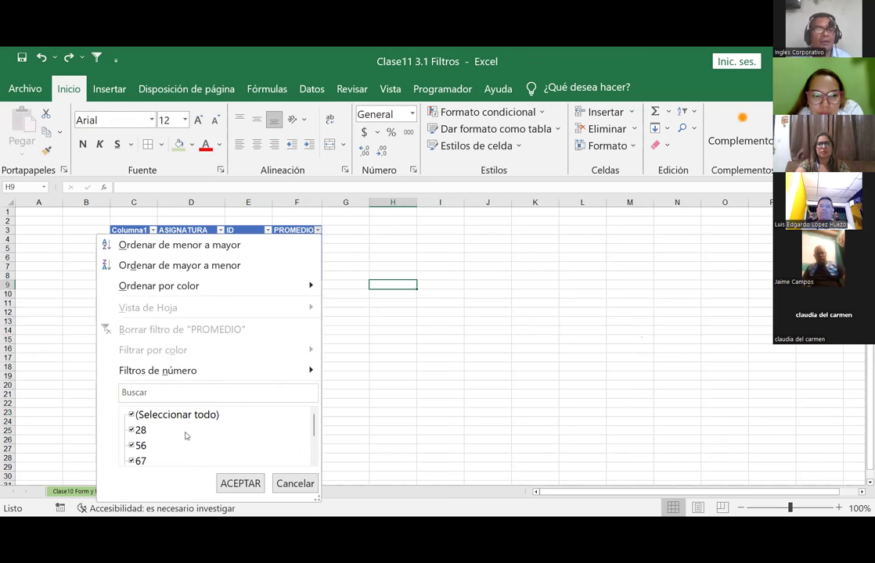
{"action": "left_click", "coordinate": [131, 416]}
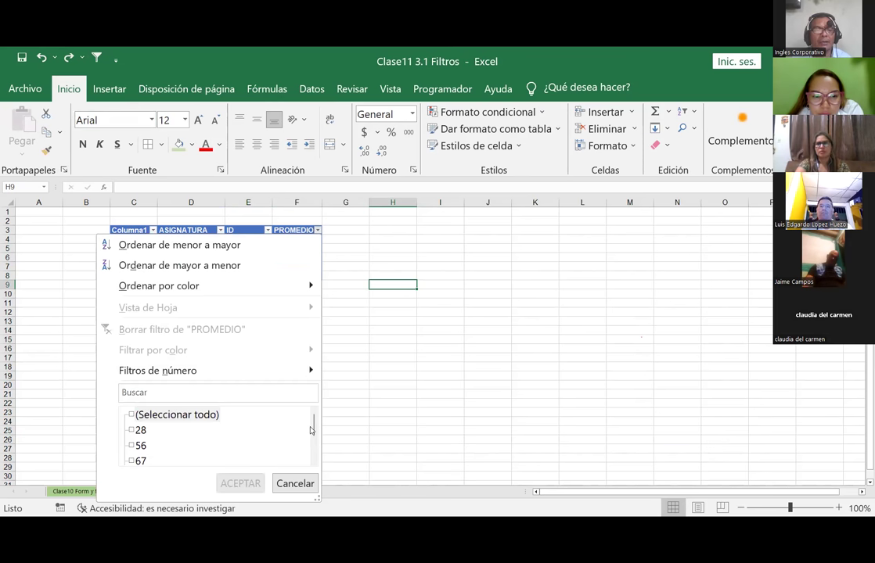
{"action": "left_click_drag", "start_coordinate": [313, 429], "coordinate": [315, 462]}
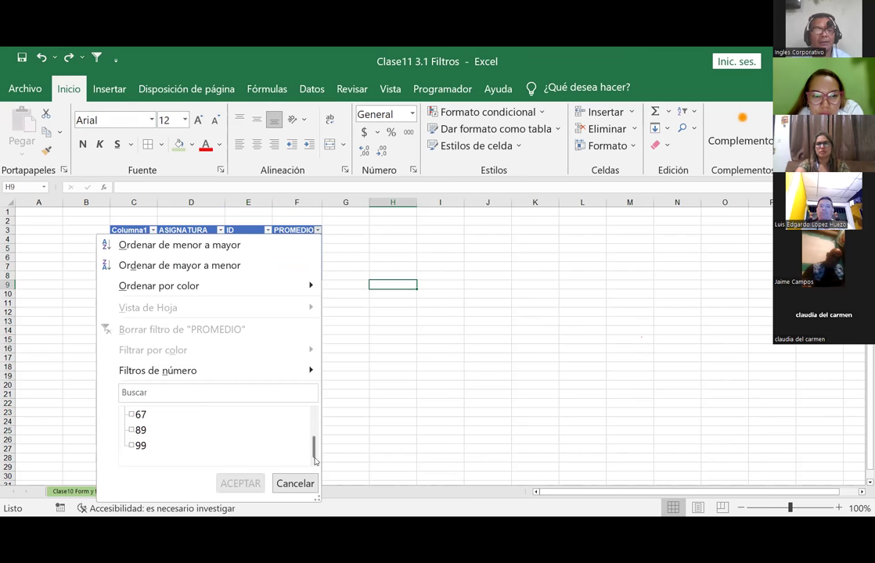
{"action": "left_click", "coordinate": [141, 446]}
{"action": "left_click", "coordinate": [235, 485]}
{"action": "left_click", "coordinate": [361, 302]}
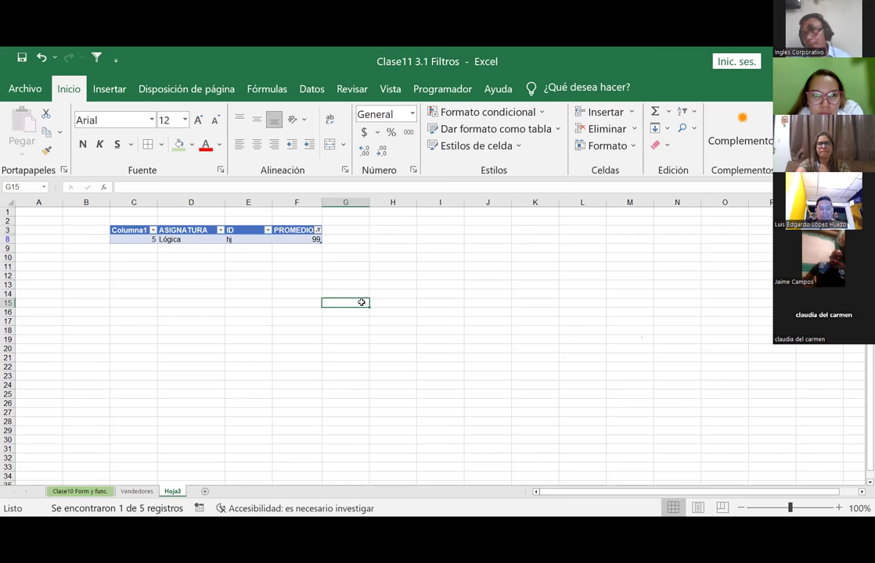
Step: Enter hj in A9 and a participant's first name in B9
{"action": "left_click", "coordinate": [240, 239]}
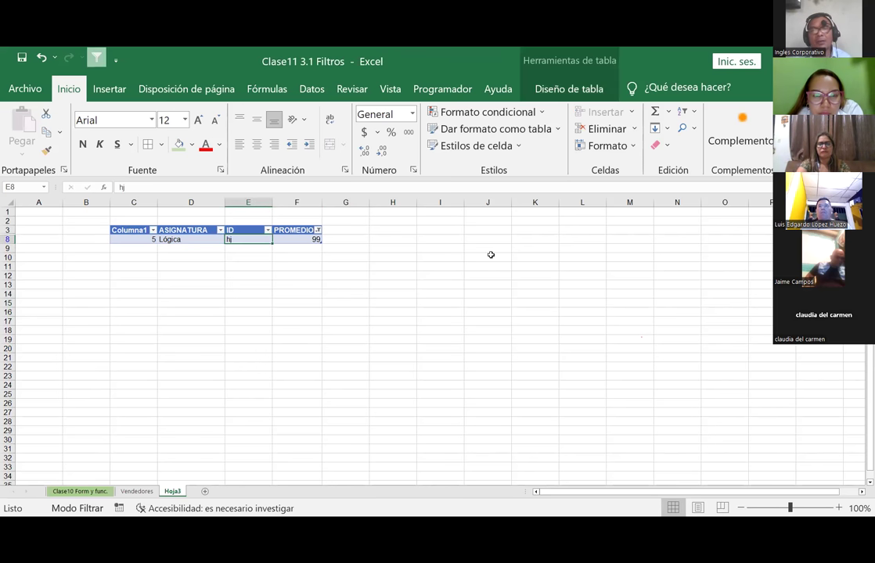
{"action": "left_click", "coordinate": [31, 248]}
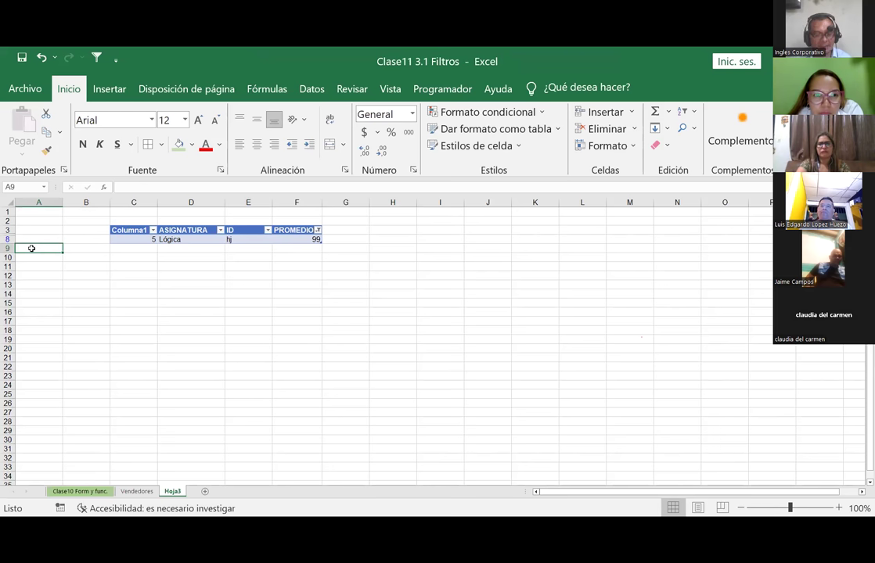
{"action": "type", "text": "hj"}
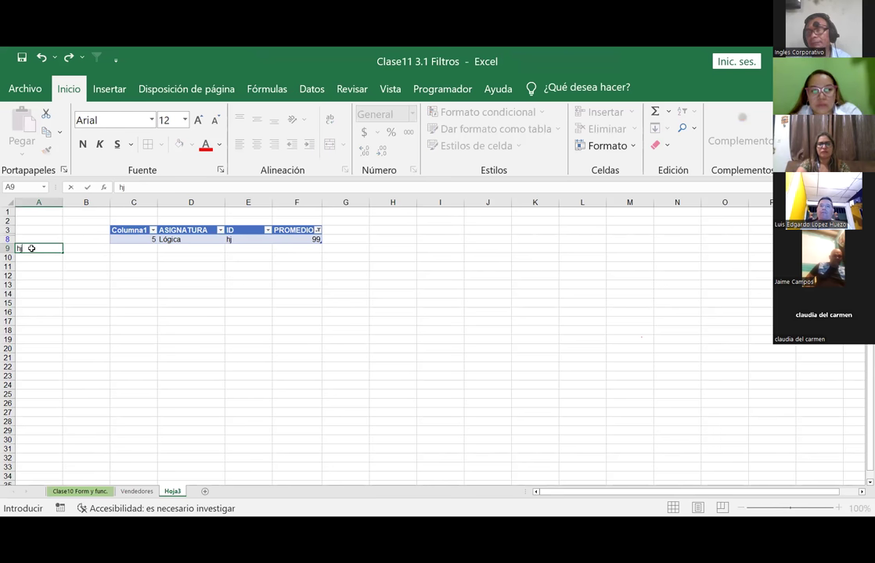
{"action": "key", "text": "Return"}
{"action": "key", "text": "Up"}
{"action": "key", "text": "Right"}
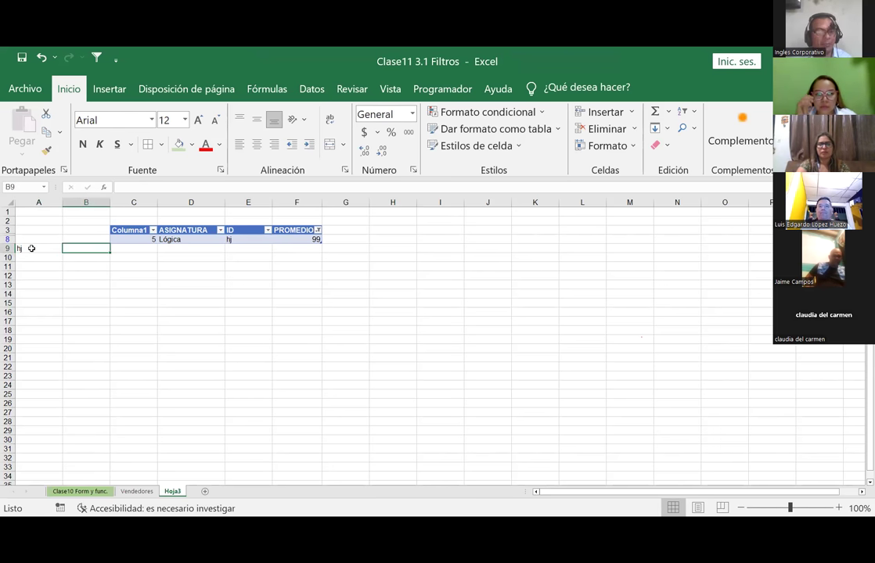
{"action": "type", "text": "Jaime"}
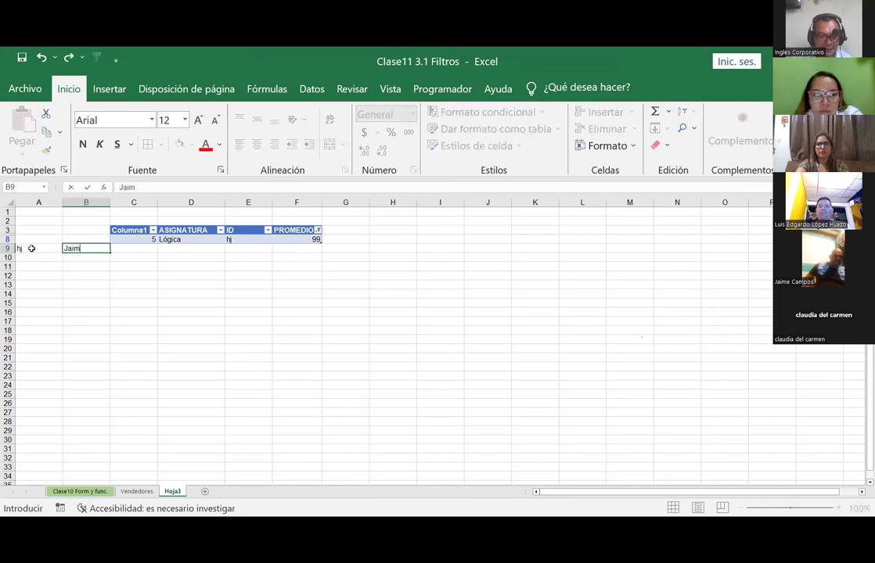
{"action": "key", "text": "Return"}
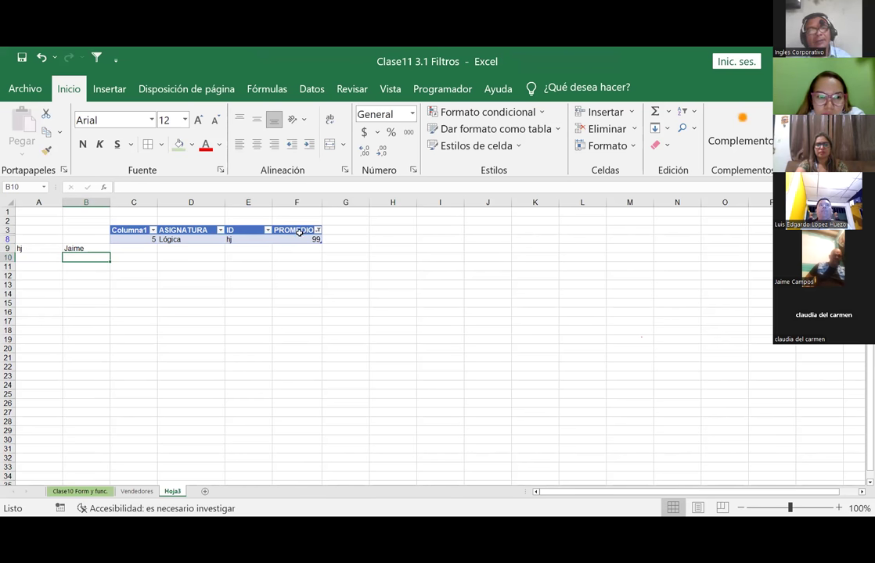
Step: Select cells in the filtered table, including the PROMEDIO header and the 99 value
{"action": "left_click", "coordinate": [250, 240]}
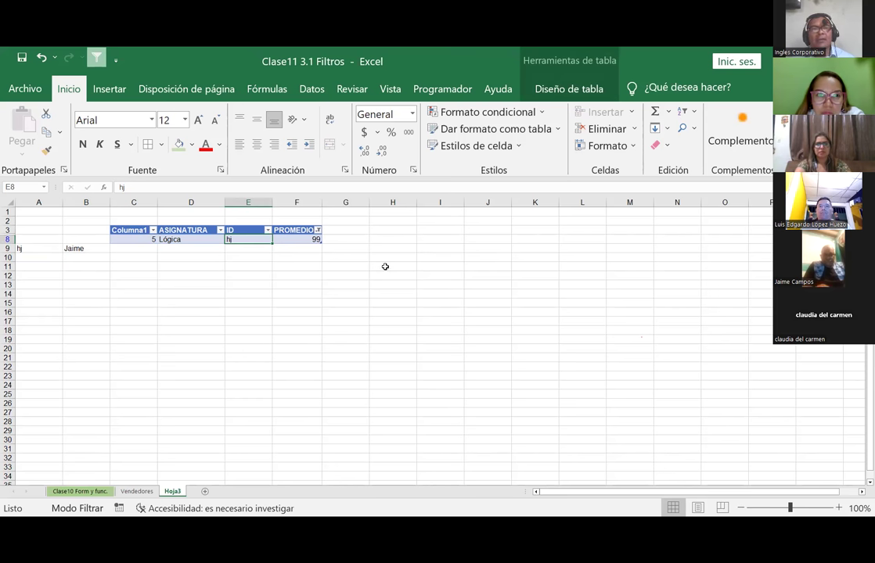
{"action": "left_click", "coordinate": [307, 230]}
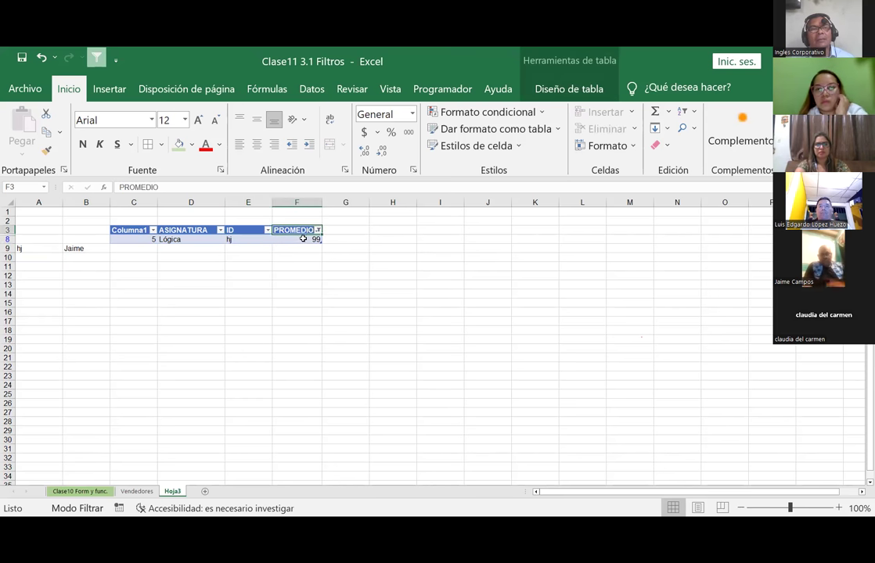
{"action": "left_click", "coordinate": [303, 238]}
{"action": "left_click", "coordinate": [296, 231]}
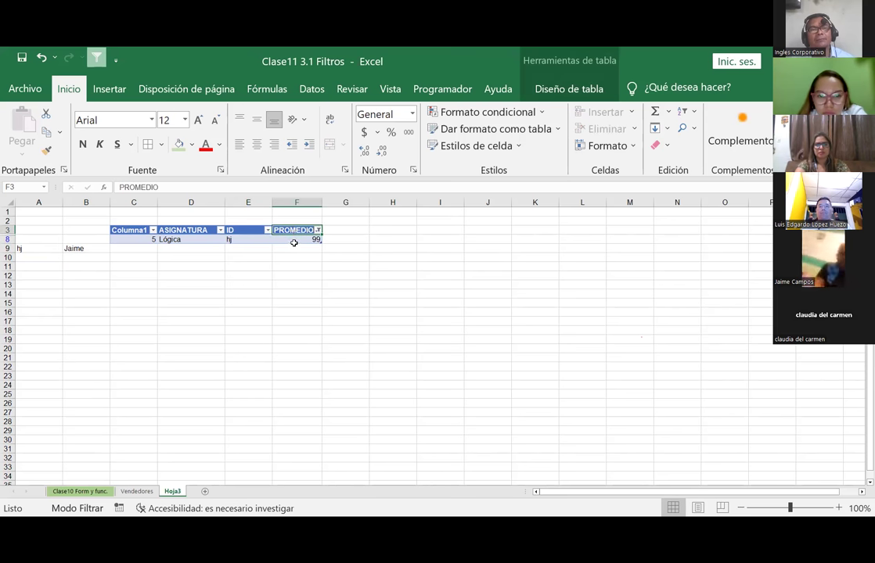
{"action": "left_click_drag", "start_coordinate": [133, 230], "coordinate": [294, 238]}
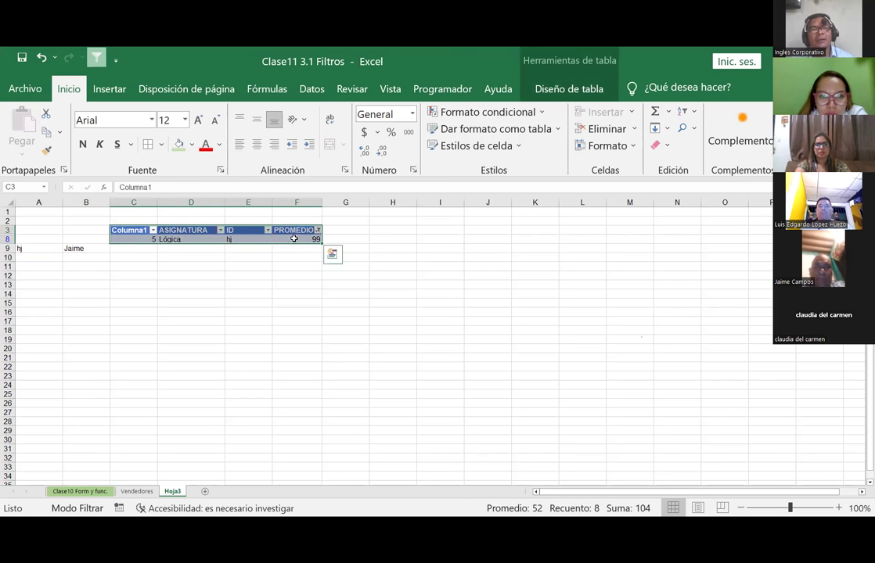
{"action": "left_click", "coordinate": [293, 239]}
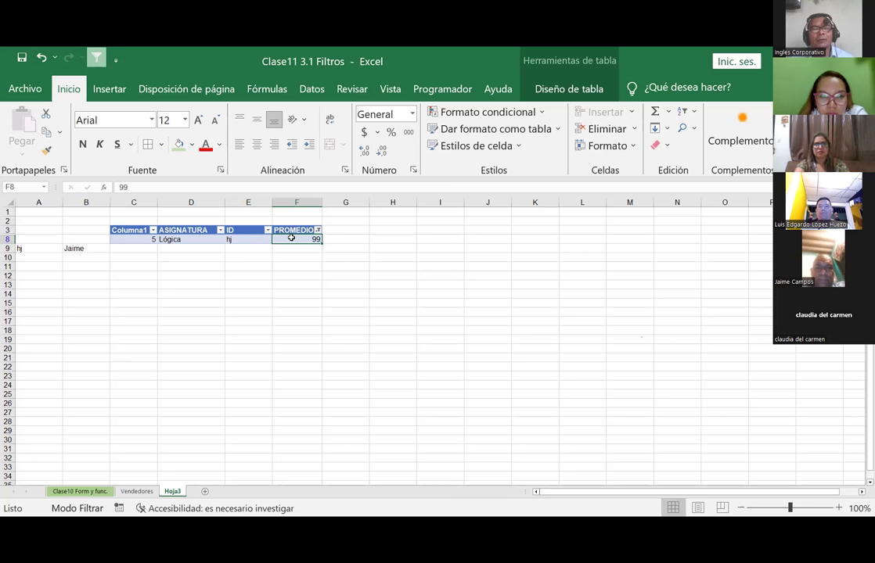
{"action": "left_click", "coordinate": [291, 232]}
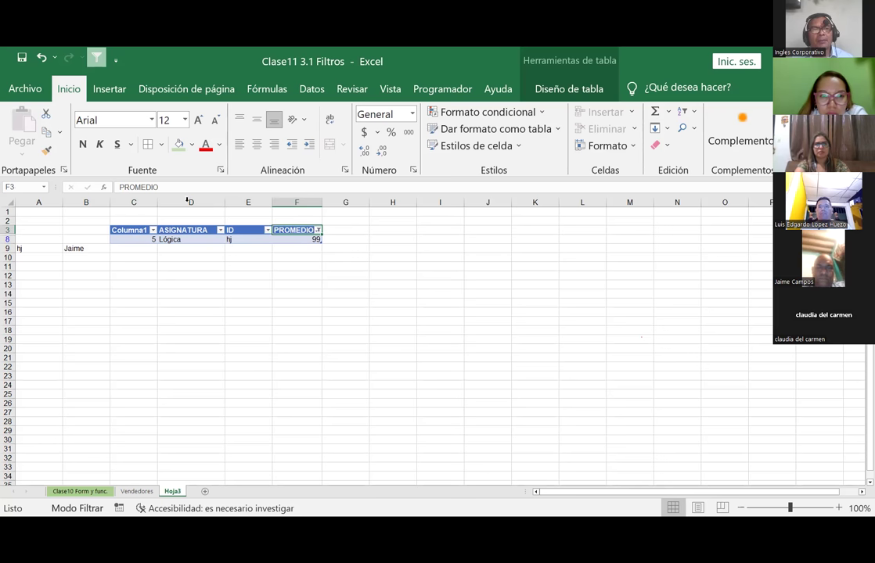
{"action": "left_click", "coordinate": [318, 231]}
{"action": "left_click", "coordinate": [240, 483]}
{"action": "left_click", "coordinate": [377, 319]}
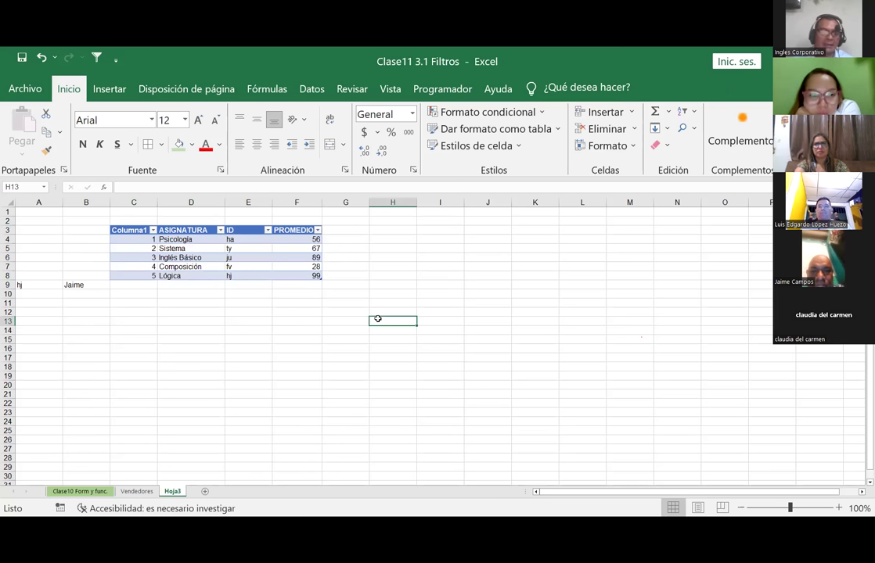
{"action": "left_click", "coordinate": [137, 491]}
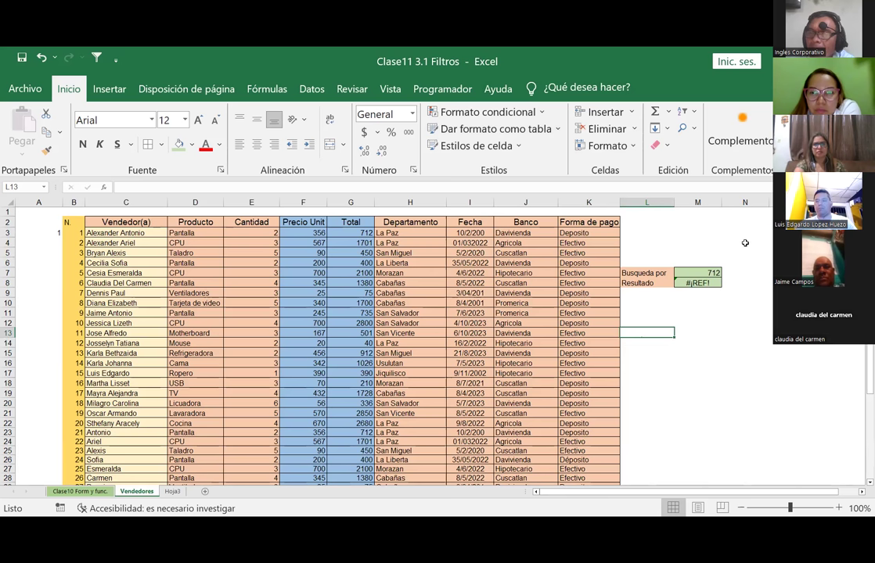
{"action": "scroll", "coordinate": [744, 243], "scroll_direction": "down", "scroll_amount": 2}
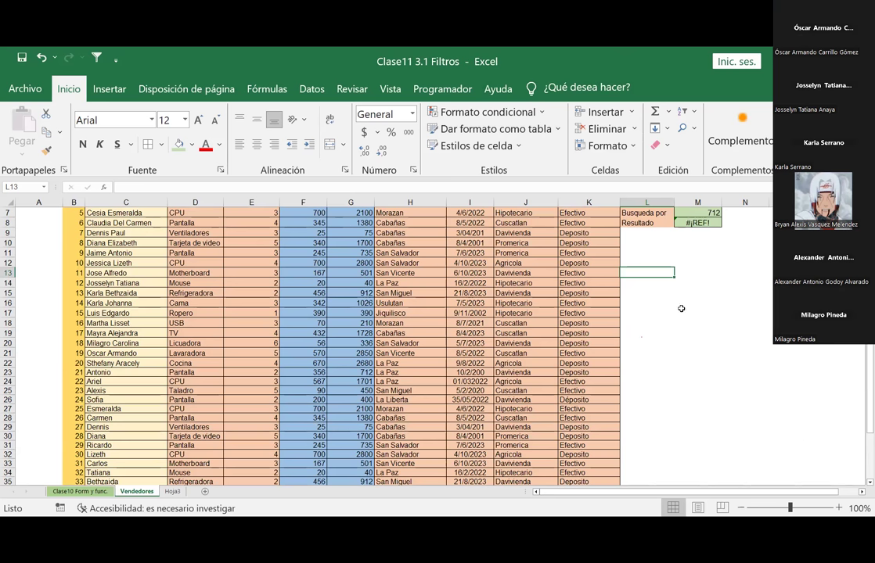
{"action": "scroll", "coordinate": [667, 365], "scroll_direction": "up", "scroll_amount": 2}
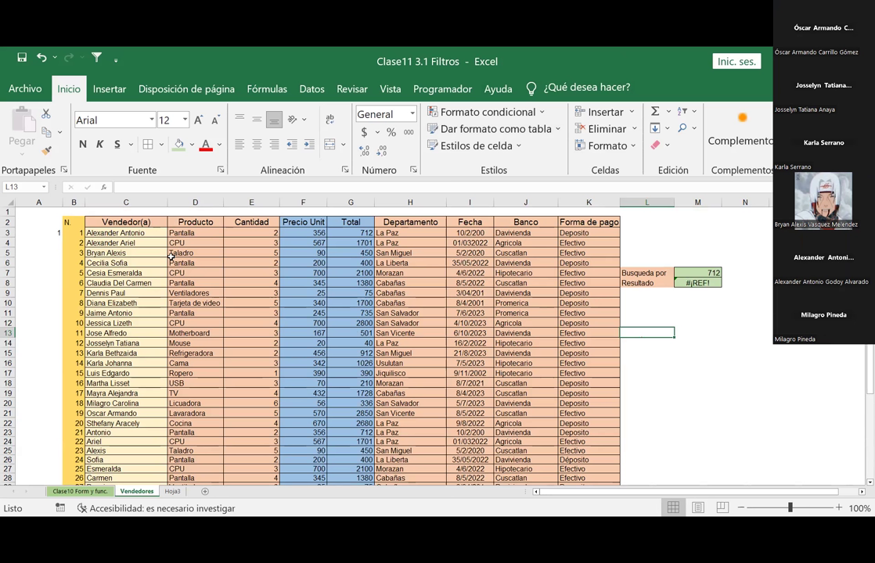
{"action": "left_click", "coordinate": [71, 224]}
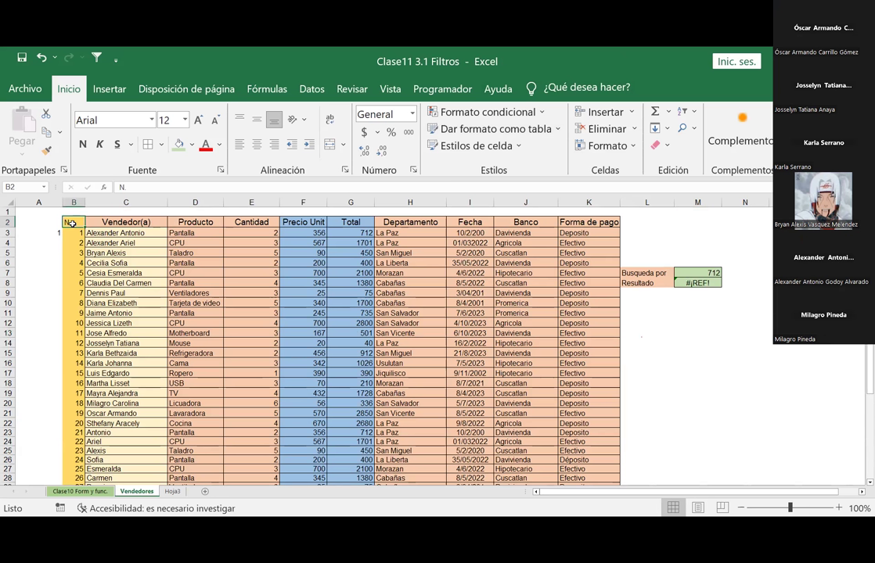
Step: Start a CONTAR.SI formula in L13, then cancel it
{"action": "left_click", "coordinate": [657, 331]}
{"action": "type", "text": "="}
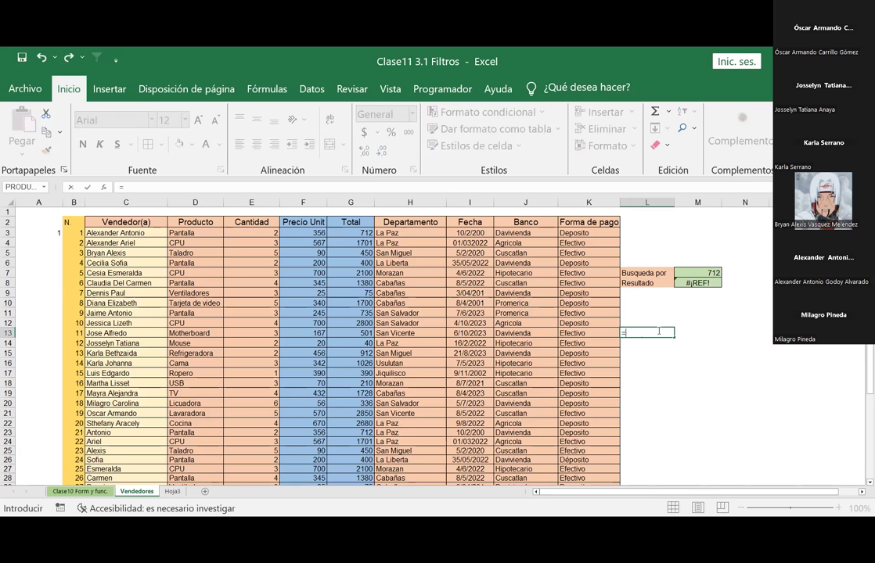
{"action": "type", "text": "contar"}
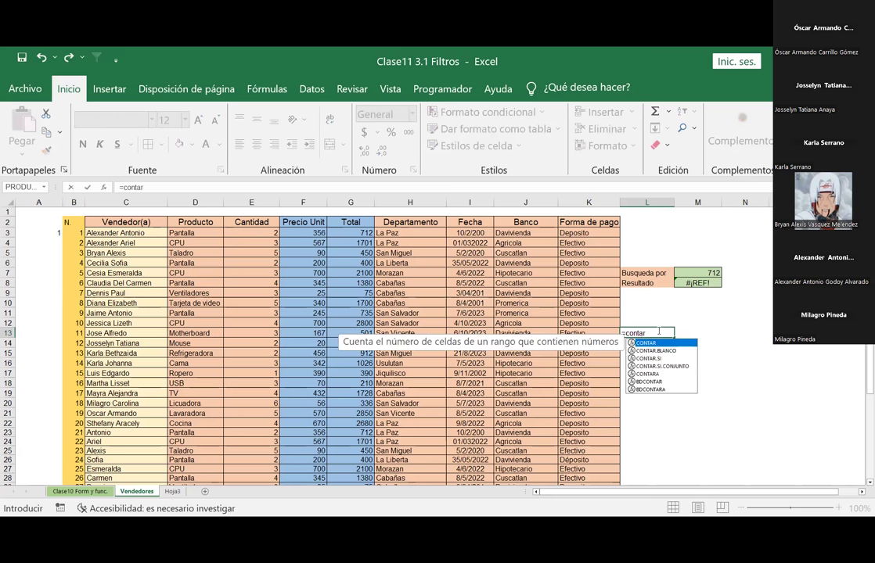
{"action": "type", "text": ".sio"}
{"action": "key", "text": "BackSpace"}
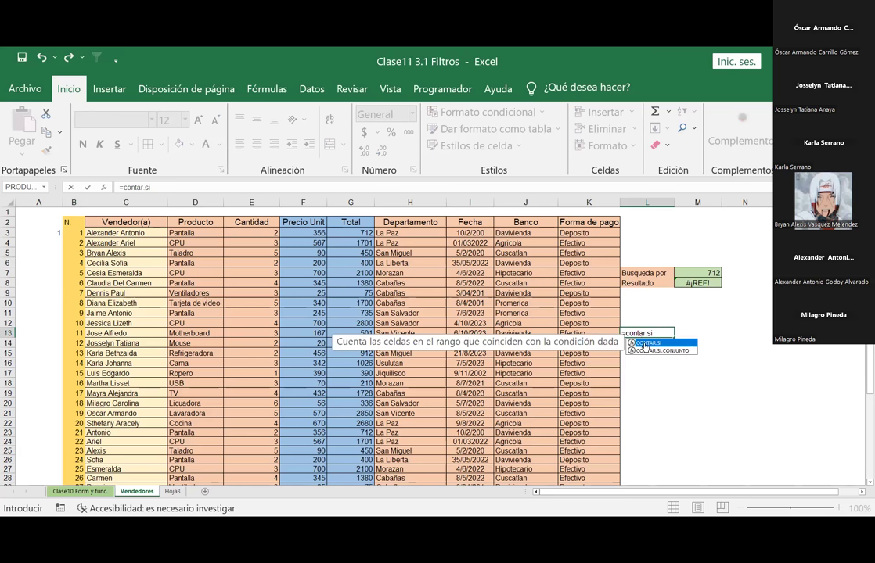
{"action": "double_click", "coordinate": [643, 343]}
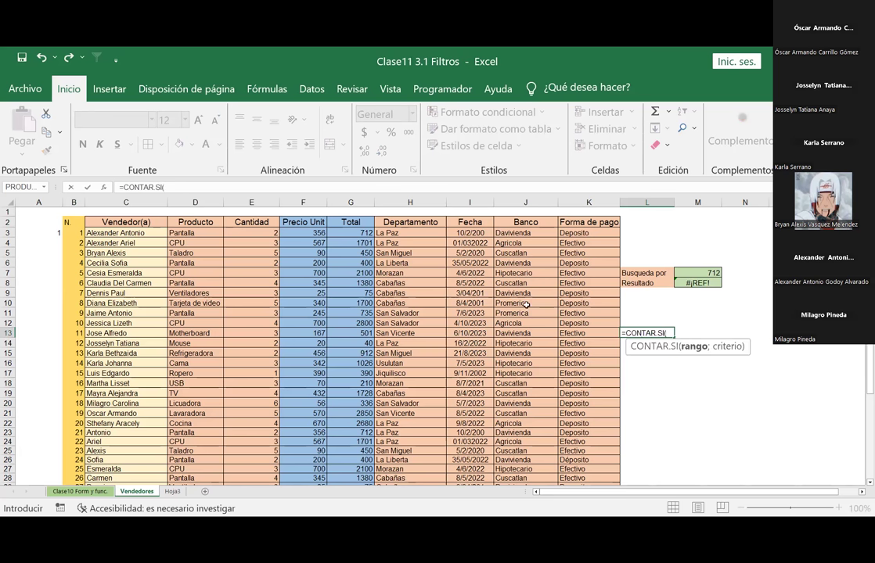
{"action": "left_click", "coordinate": [104, 189]}
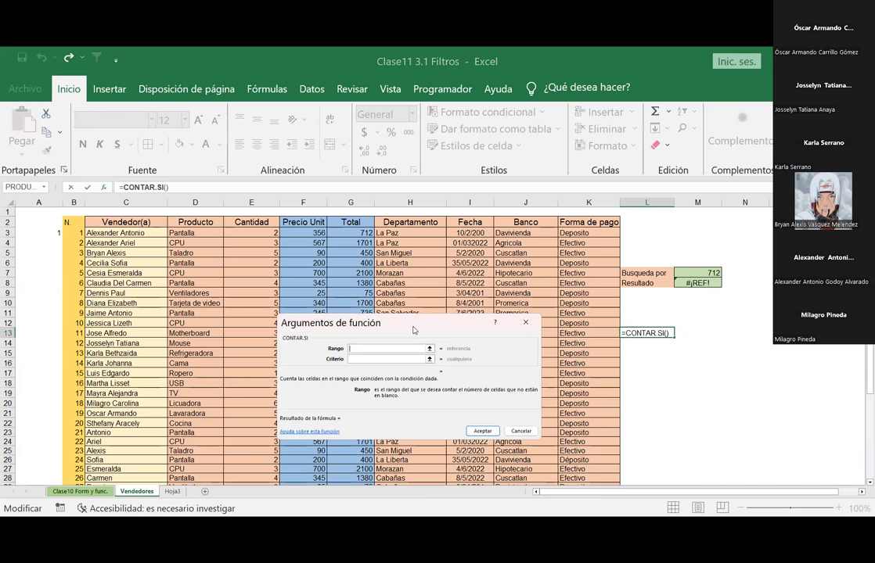
{"action": "left_click_drag", "start_coordinate": [415, 331], "coordinate": [379, 231]}
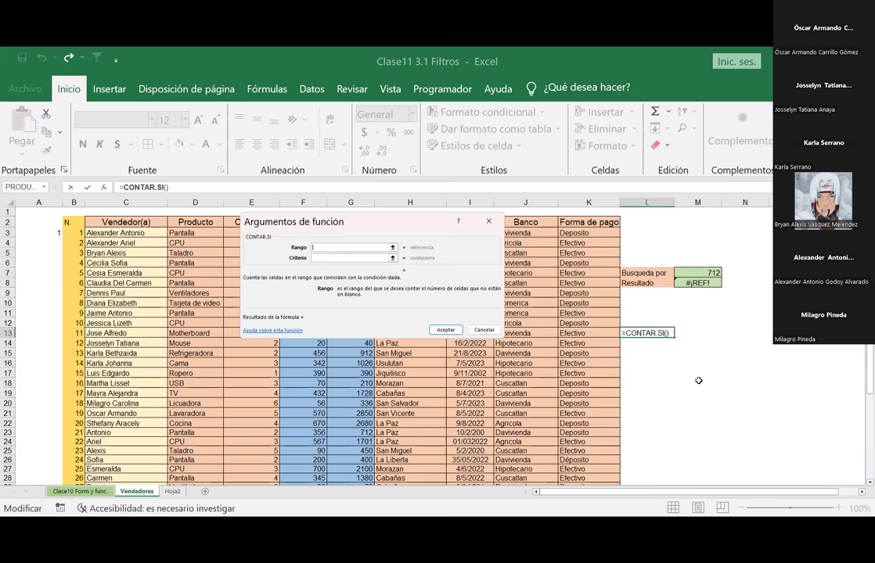
{"action": "key", "text": "Escape"}
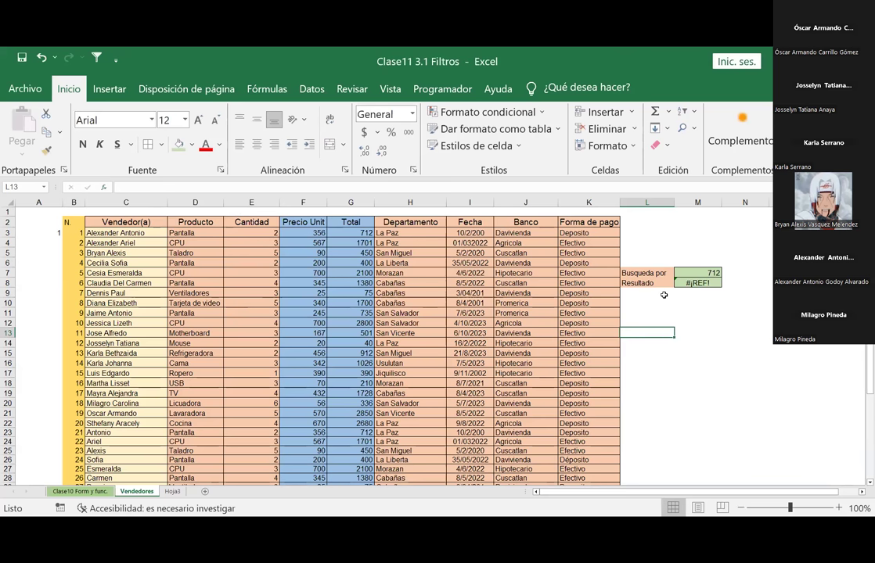
Step: Begin =CONTAR.SI( in L14 and bring up its Function Arguments form
{"action": "left_click", "coordinate": [670, 341]}
{"action": "key", "text": "BackSpace"}
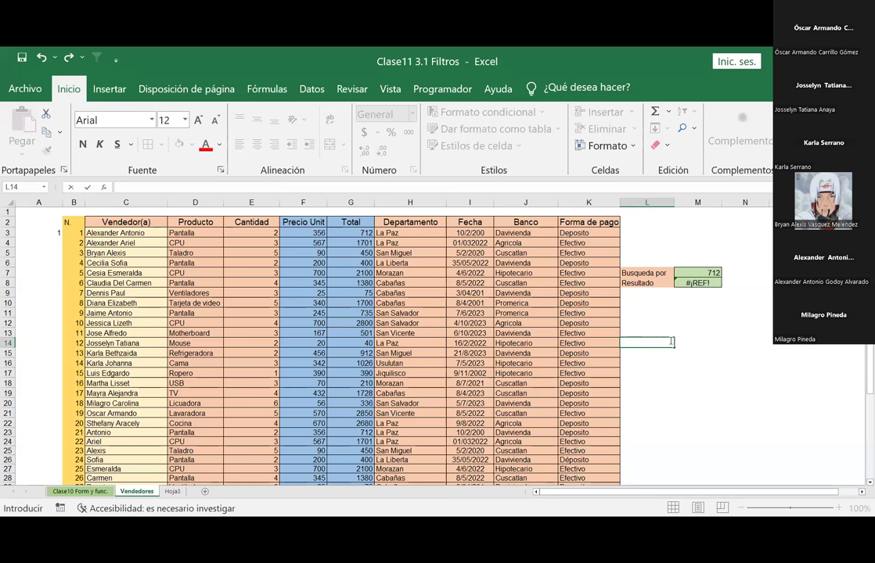
{"action": "type", "text": "="}
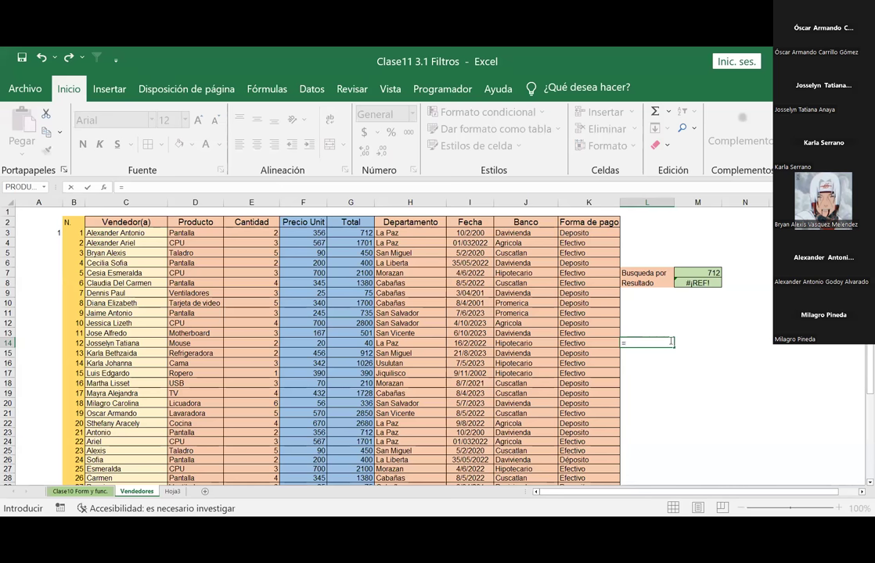
{"action": "type", "text": "CONTAR"}
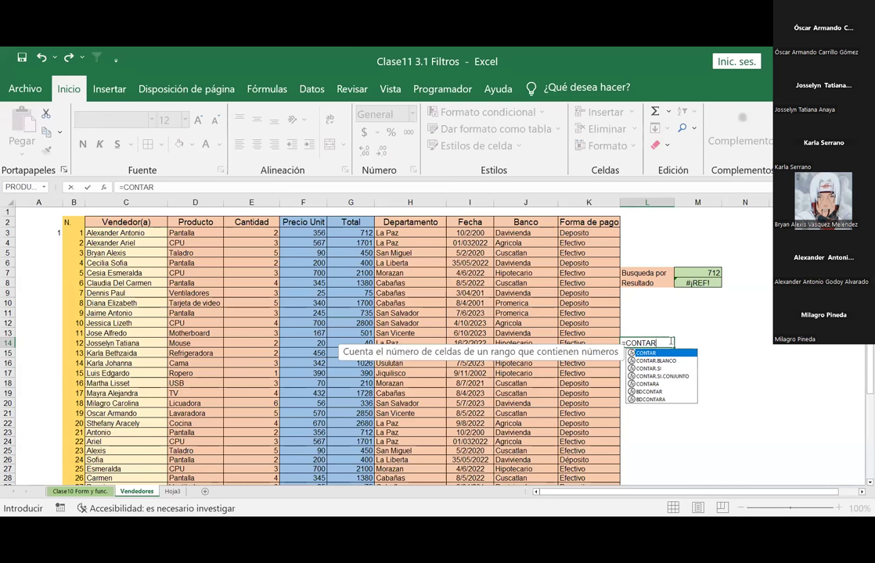
{"action": "type", "text": ".SI("}
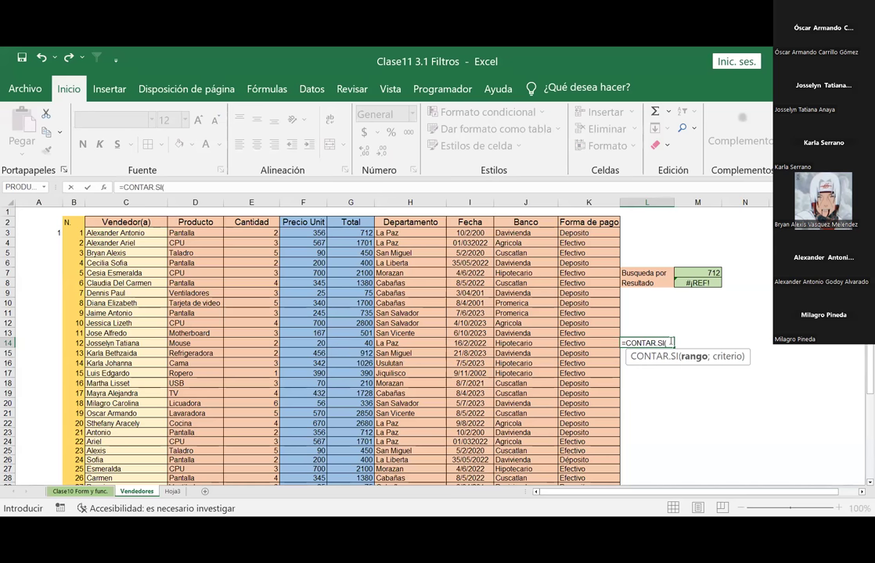
{"action": "left_click", "coordinate": [638, 360]}
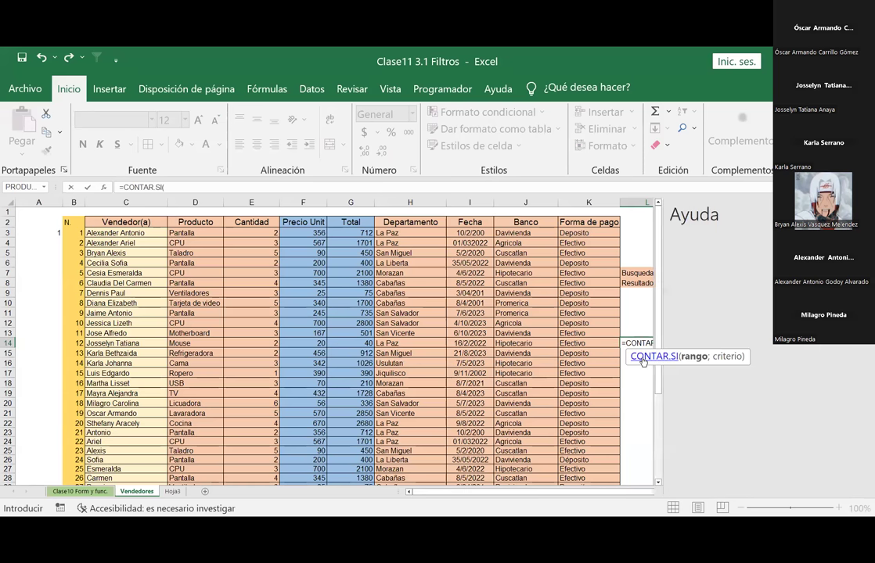
{"action": "left_click", "coordinate": [103, 187]}
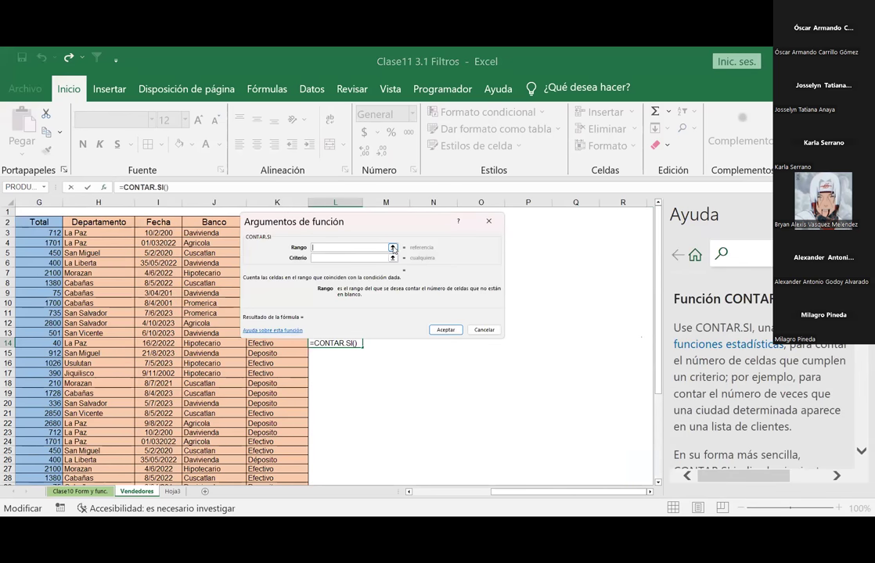
Step: Set Rango to C2:K42 and Criterio to "CPU", and confirm the formula
{"action": "left_click", "coordinate": [393, 247]}
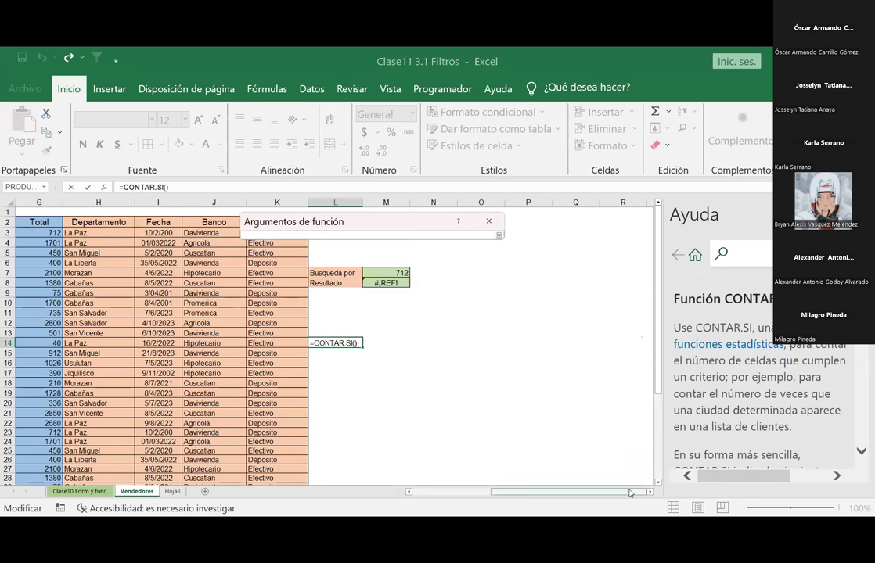
{"action": "left_click_drag", "start_coordinate": [569, 492], "coordinate": [489, 499]}
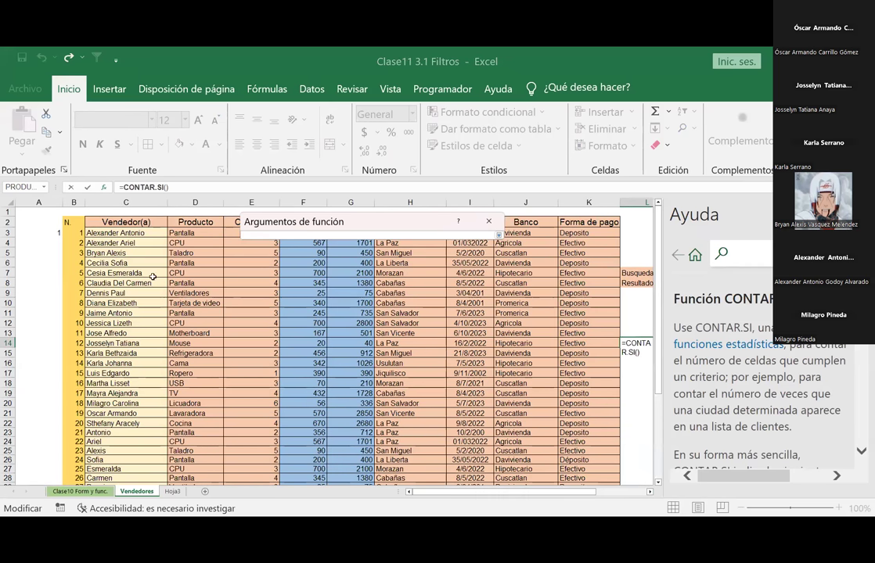
{"action": "left_click", "coordinate": [108, 223]}
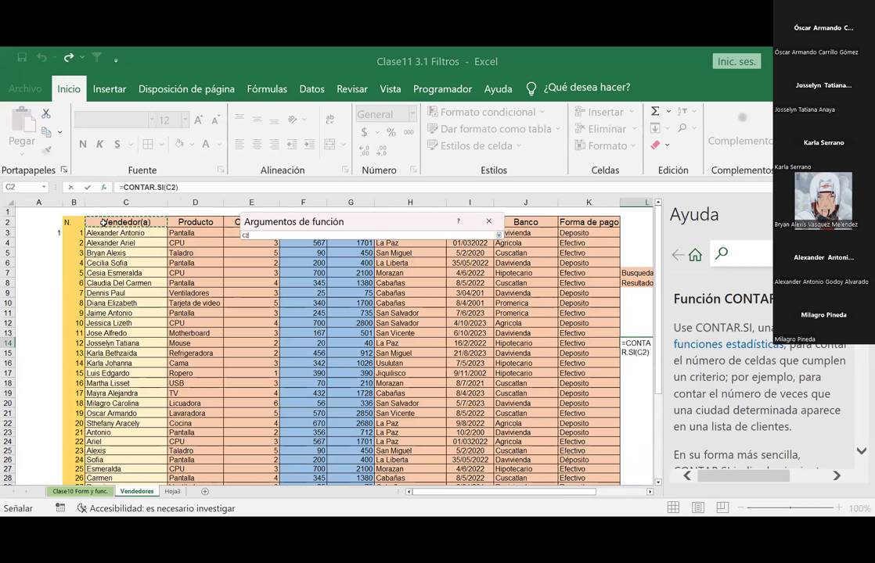
{"action": "left_click", "coordinate": [577, 263], "text": "shift"}
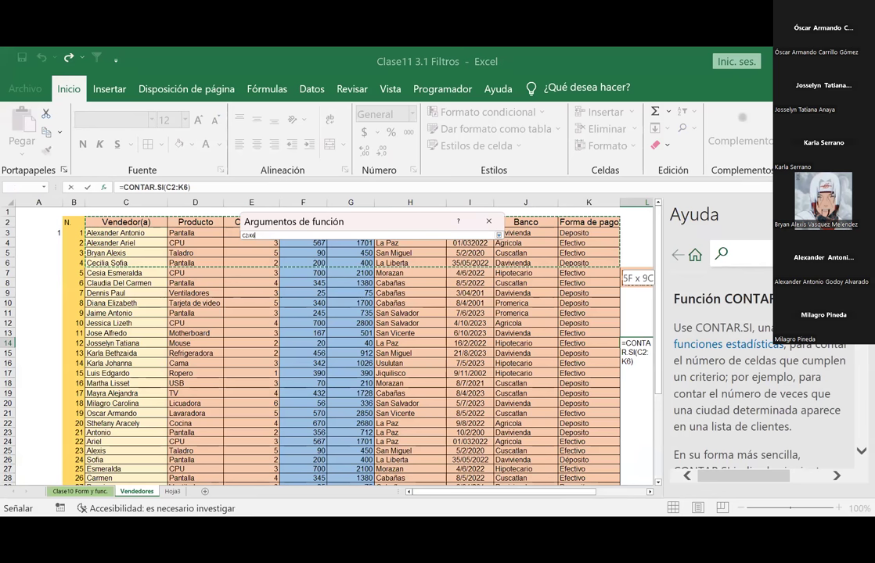
{"action": "key", "text": "ctrl+shift+Down"}
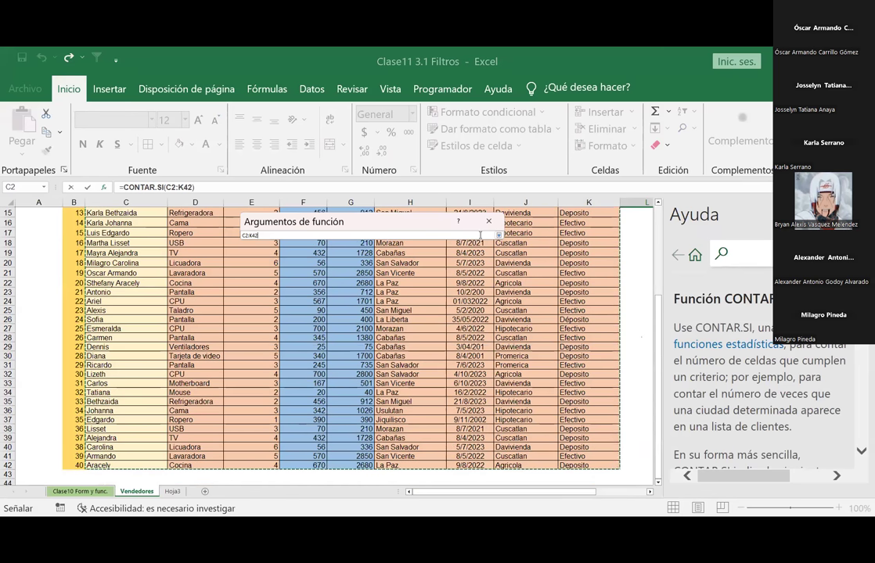
{"action": "left_click", "coordinate": [499, 234]}
{"action": "left_click", "coordinate": [328, 258]}
{"action": "type", "text": "\""}
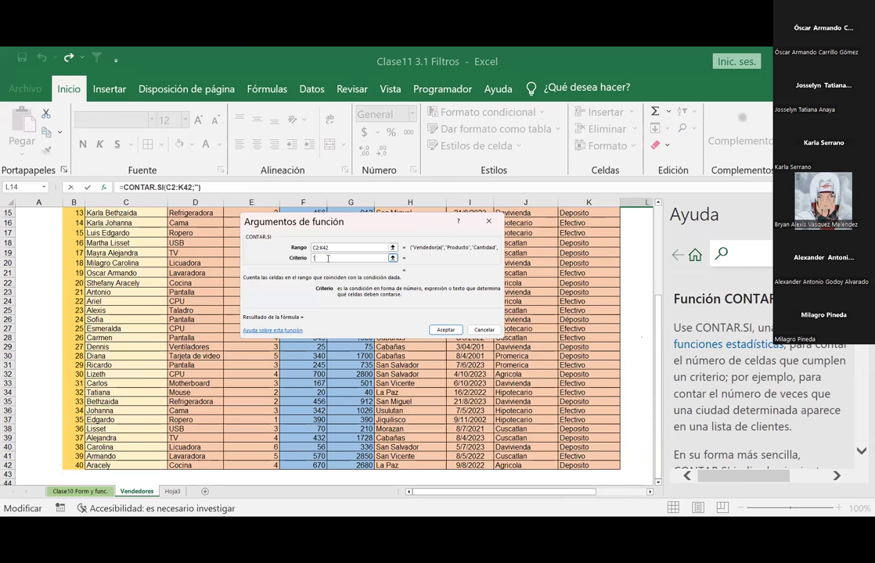
{"action": "type", "text": "Lap"}
{"action": "key", "text": "BackSpace"}
{"action": "key", "text": "BackSpace"}
{"action": "key", "text": "BackSpace"}
{"action": "type", "text": "CPU\""}
{"action": "left_click", "coordinate": [453, 331]}
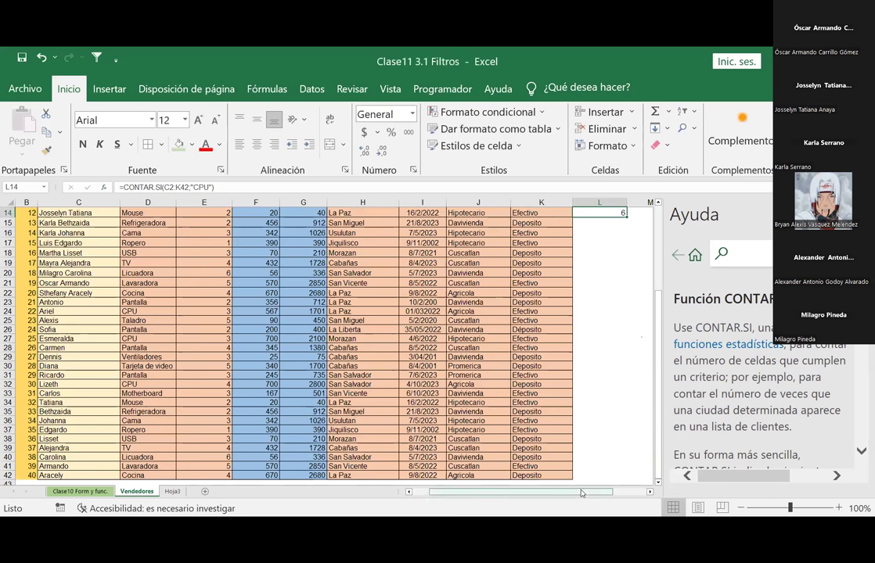
Step: Label cell L13 with the text CONTAR.SI
{"action": "left_click_drag", "start_coordinate": [578, 492], "coordinate": [626, 493]}
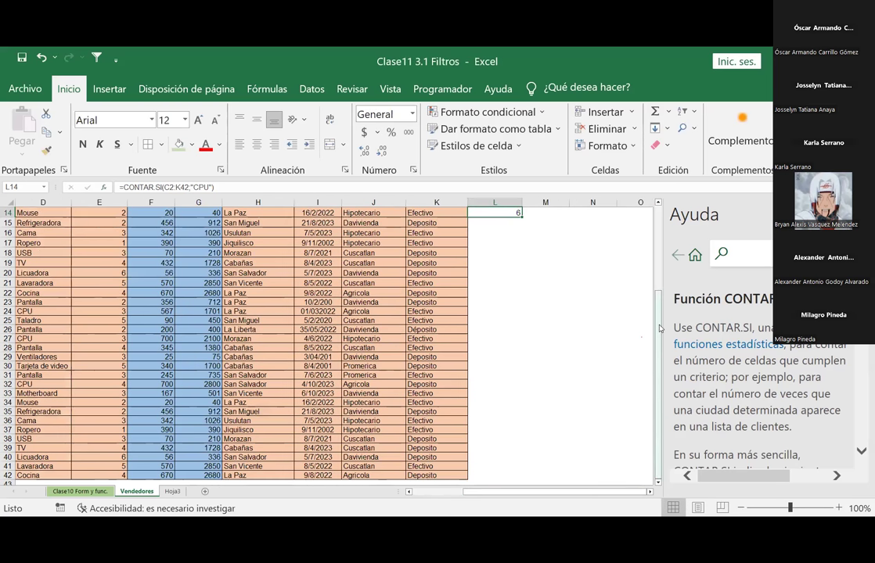
{"action": "left_click_drag", "start_coordinate": [658, 352], "coordinate": [668, 242]}
{"action": "left_click", "coordinate": [494, 332]}
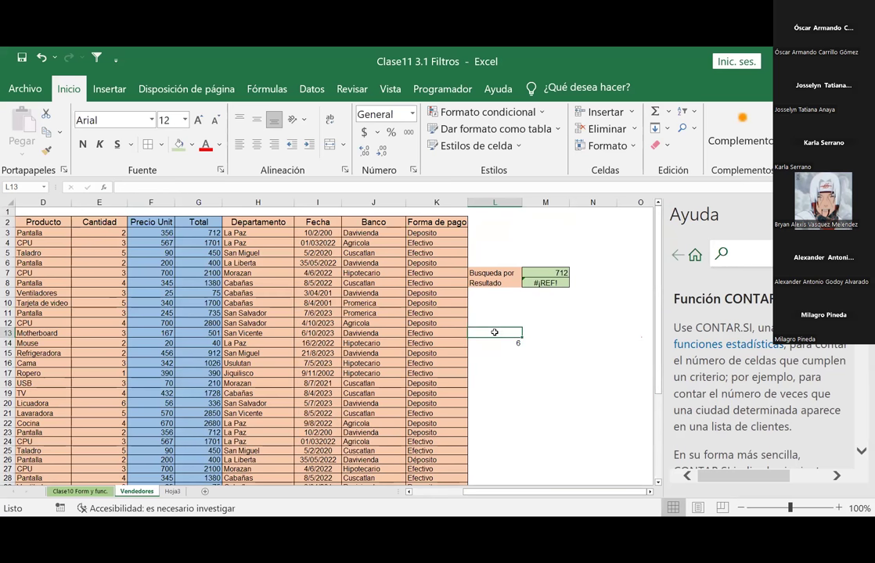
{"action": "type", "text": "CONTAR"}
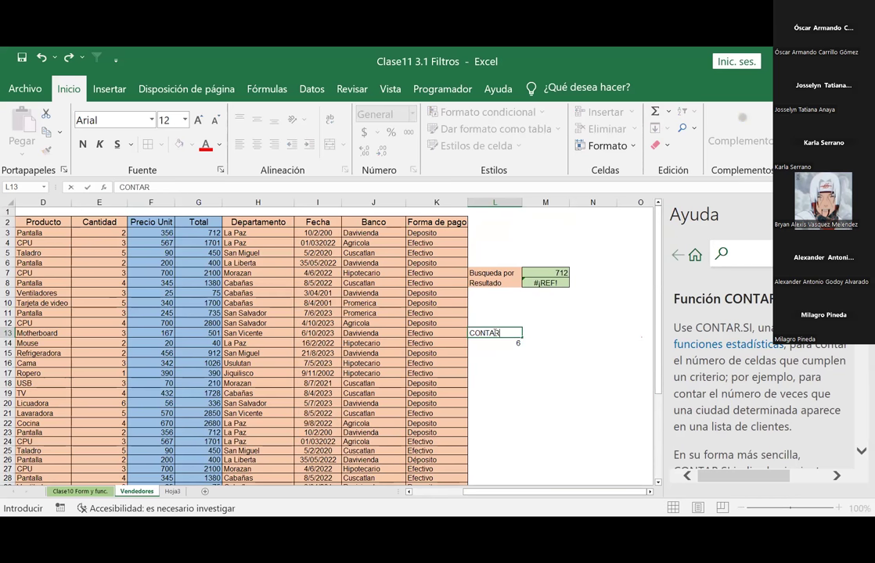
{"action": "type", "text": ".SI"}
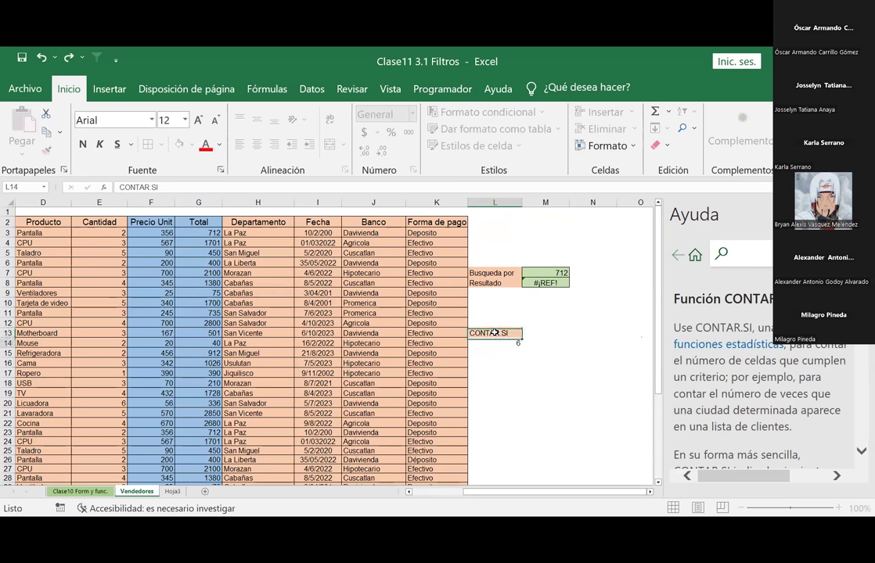
{"action": "key", "text": "Return"}
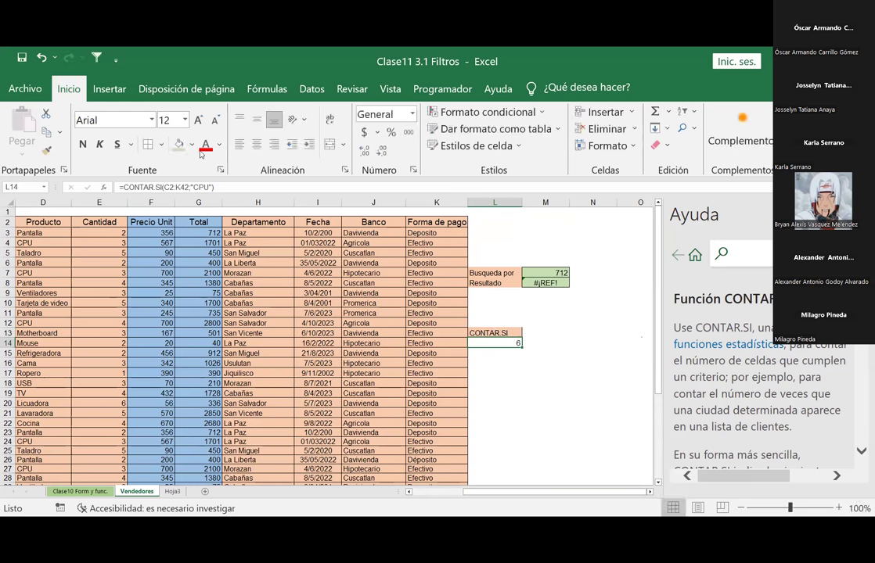
Step: Give the CPU count cell L14, showing 6, a yellow fill
{"action": "left_click", "coordinate": [192, 147]}
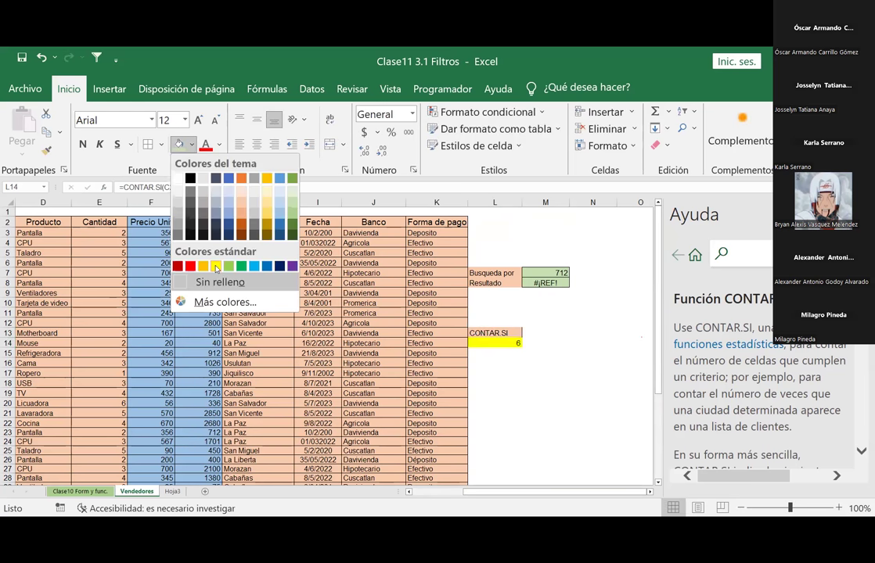
{"action": "left_click", "coordinate": [549, 371]}
{"action": "left_click", "coordinate": [497, 333]}
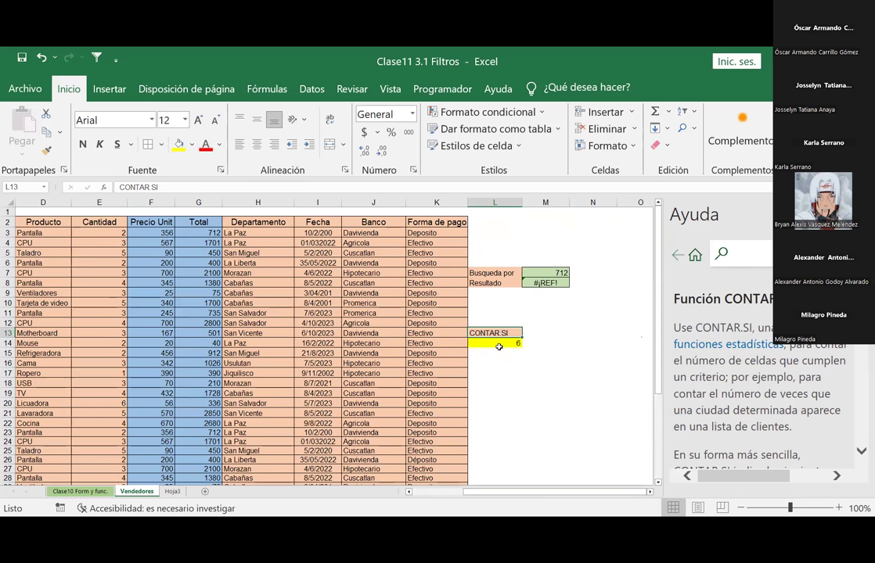
{"action": "left_click", "coordinate": [499, 344]}
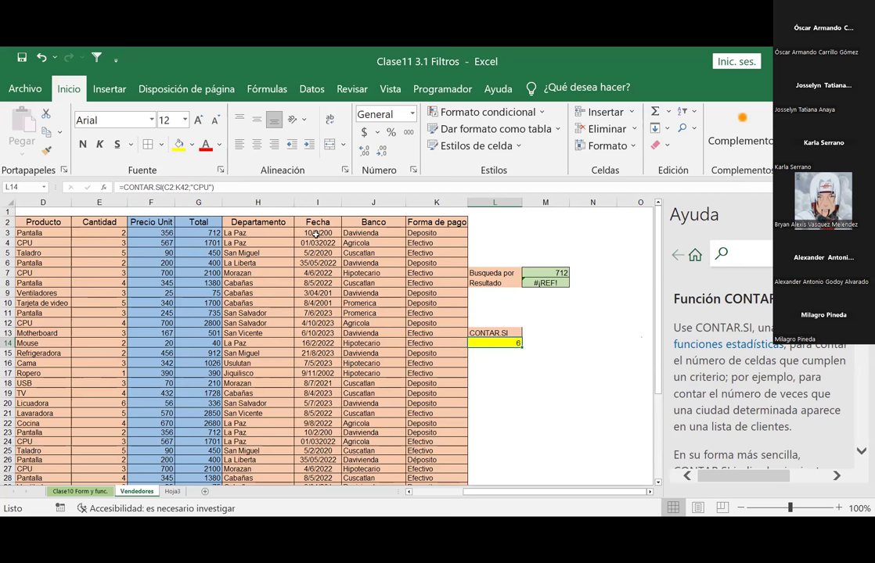
{"action": "left_click", "coordinate": [510, 375]}
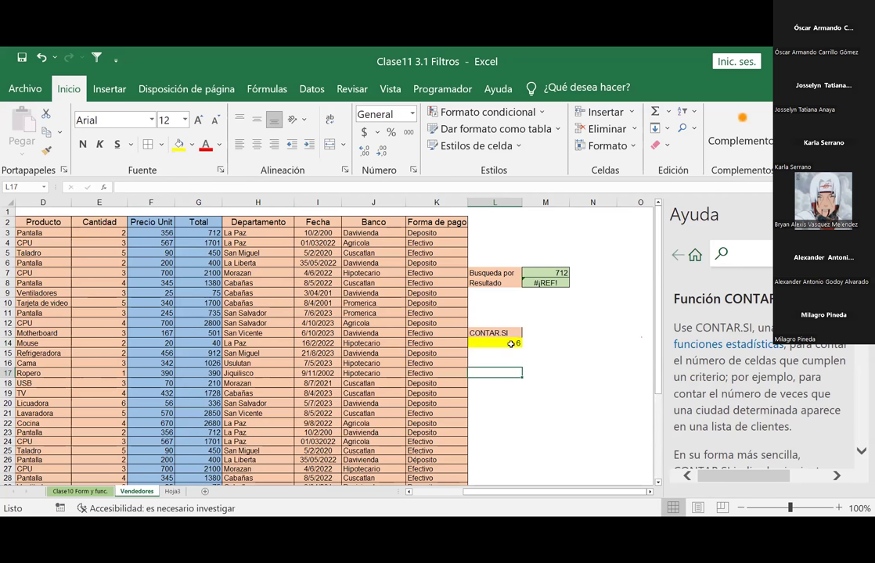
{"action": "left_click", "coordinate": [550, 331]}
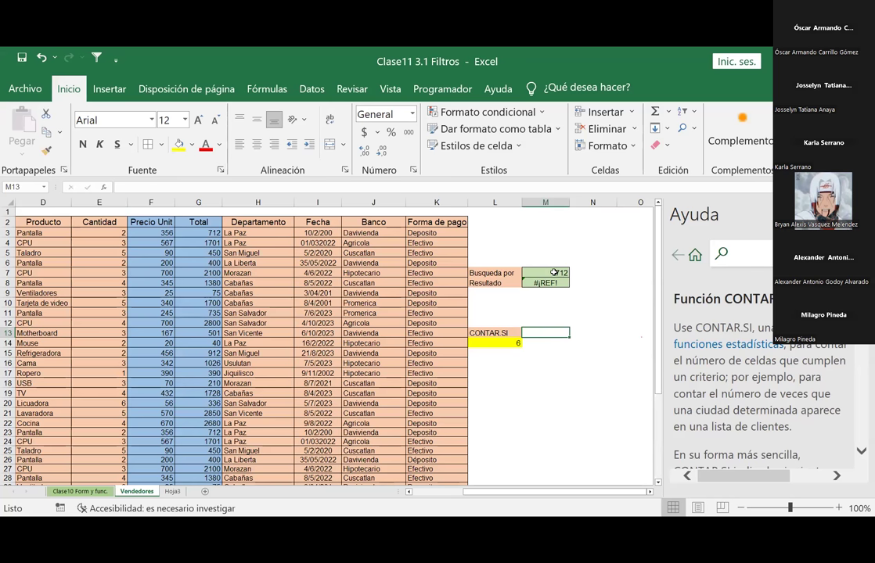
{"action": "left_click", "coordinate": [495, 341]}
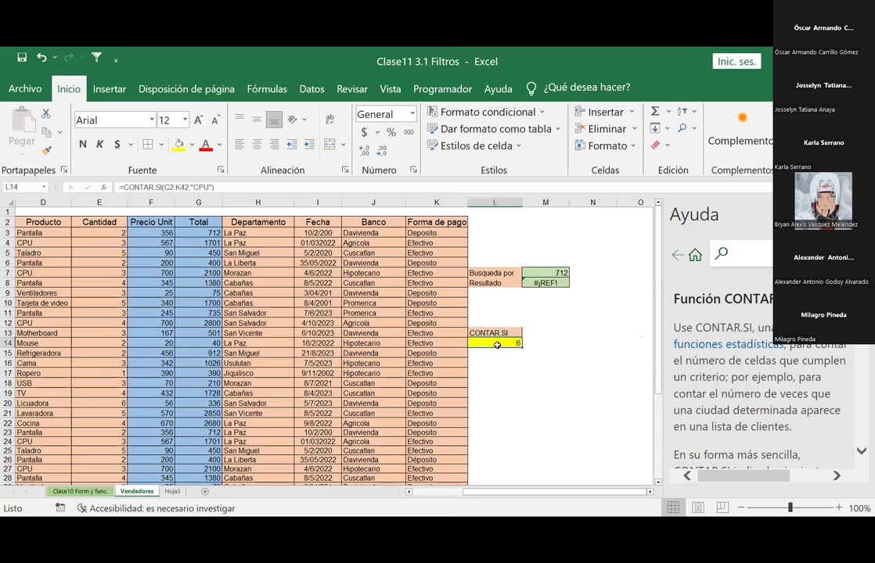
{"action": "left_click", "coordinate": [498, 334]}
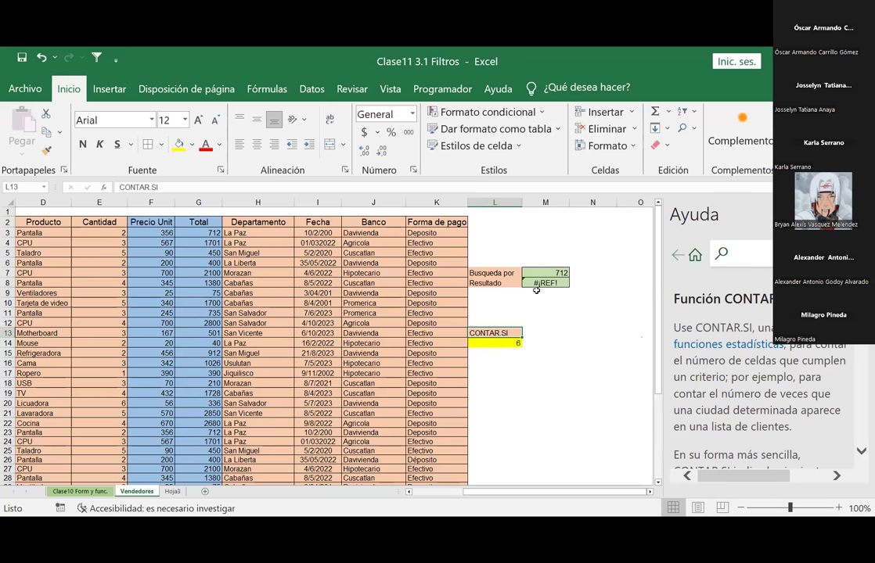
{"action": "left_click", "coordinate": [546, 284]}
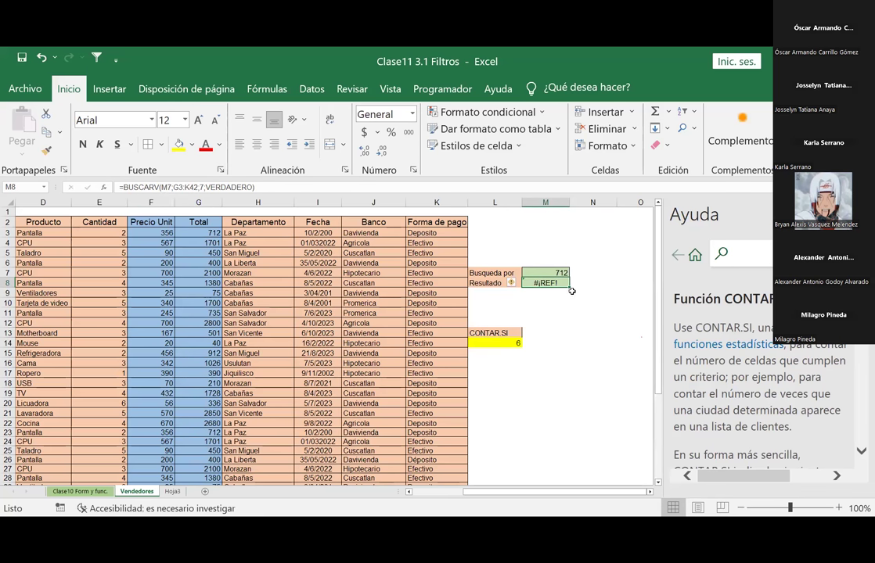
{"action": "left_click", "coordinate": [587, 354]}
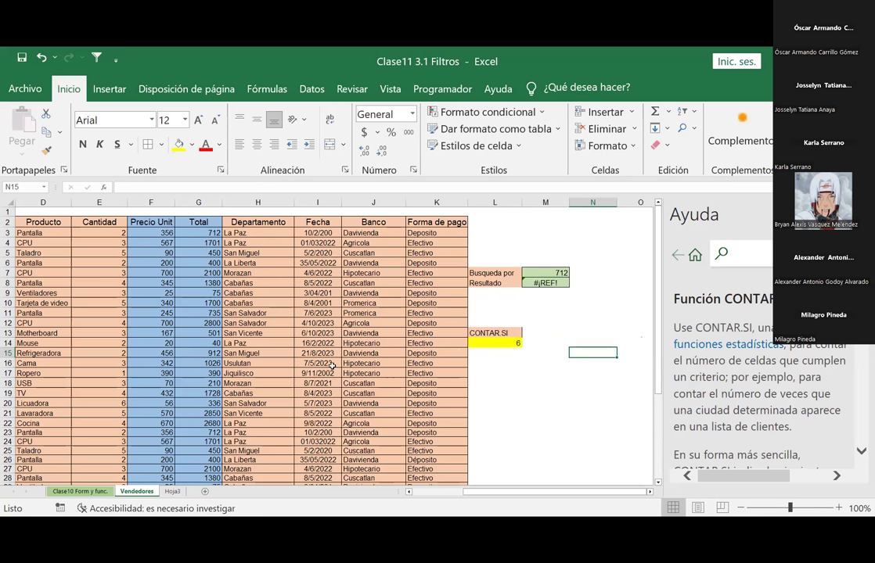
Step: Enter the criteria CPU in N13 and PANTALLA in N14, then return to the CONTAR.SI label cell L13
{"action": "left_click", "coordinate": [571, 330]}
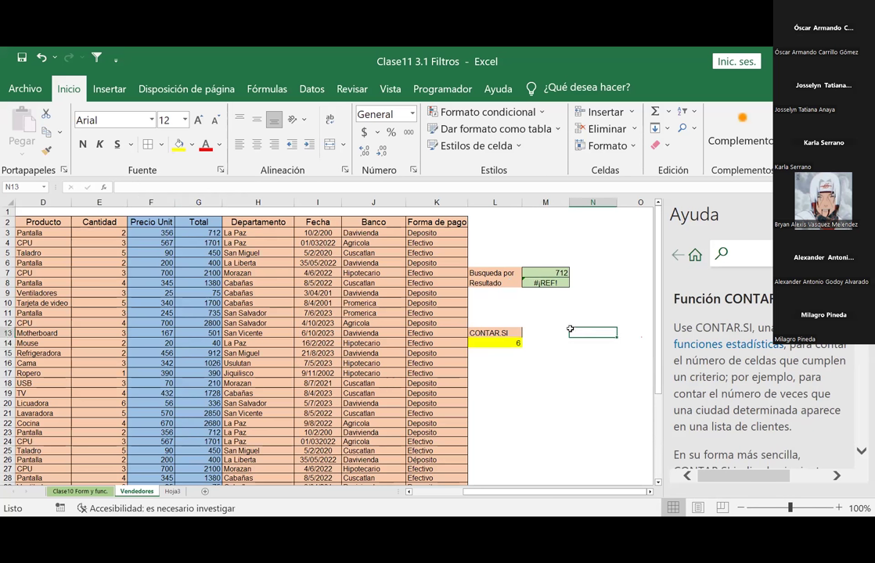
{"action": "type", "text": "CPI"}
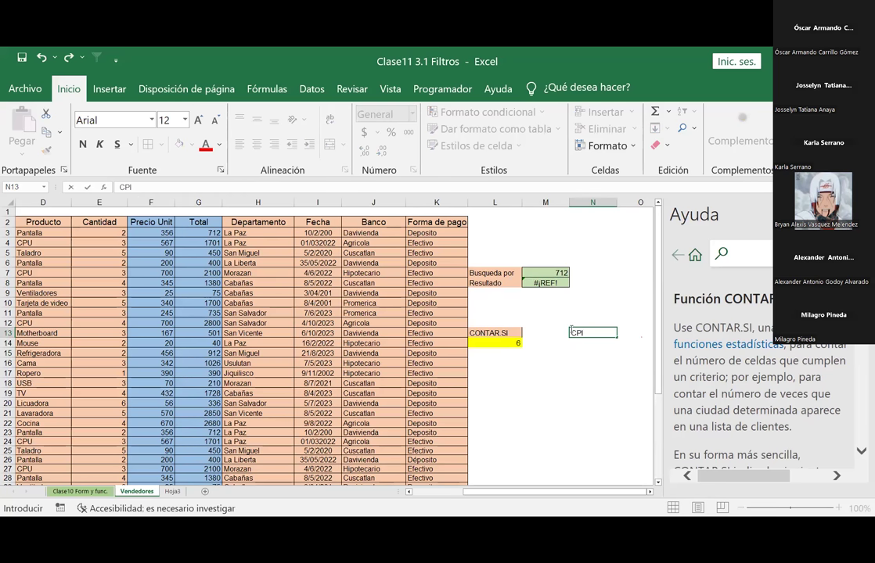
{"action": "type", "text": "U"}
{"action": "key", "text": "Return"}
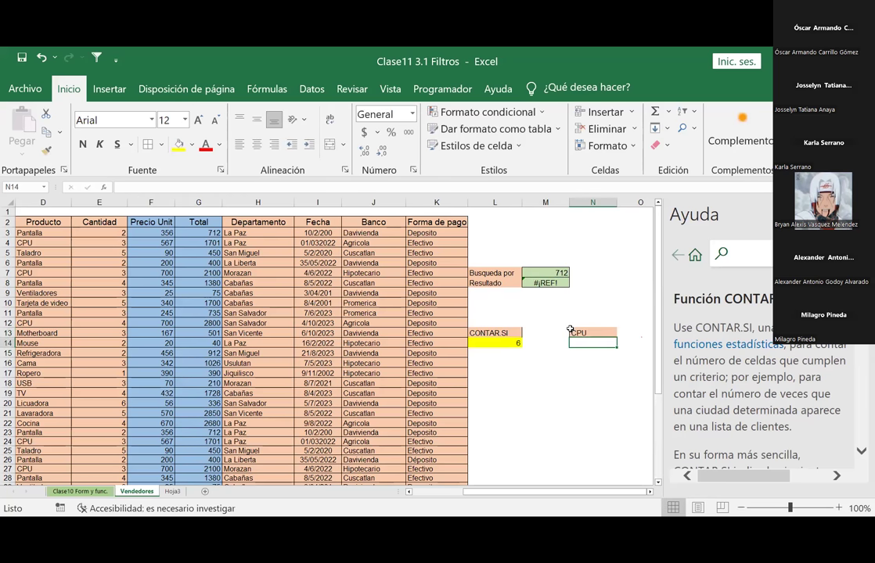
{"action": "type", "text": "PANTALLA"}
{"action": "key", "text": "Return"}
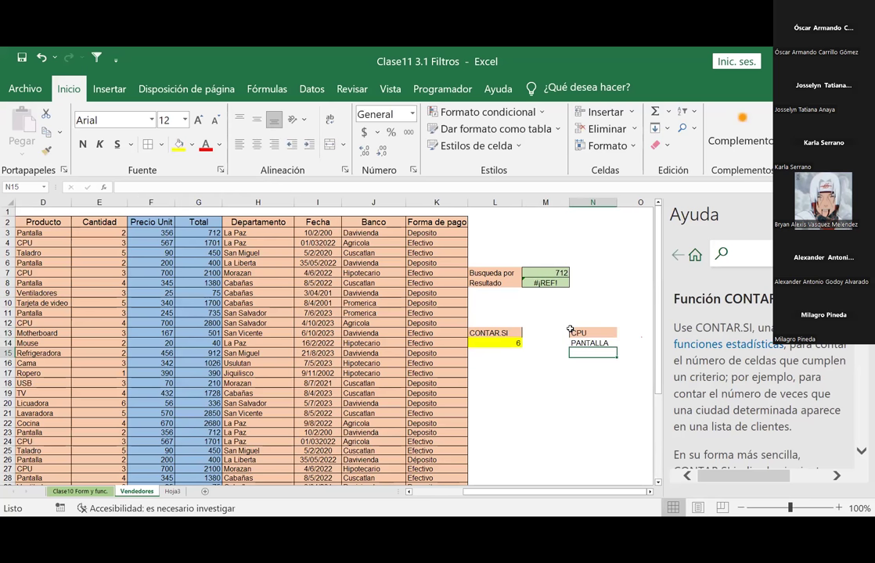
{"action": "key", "text": "Left"}
{"action": "key", "text": "Left"}
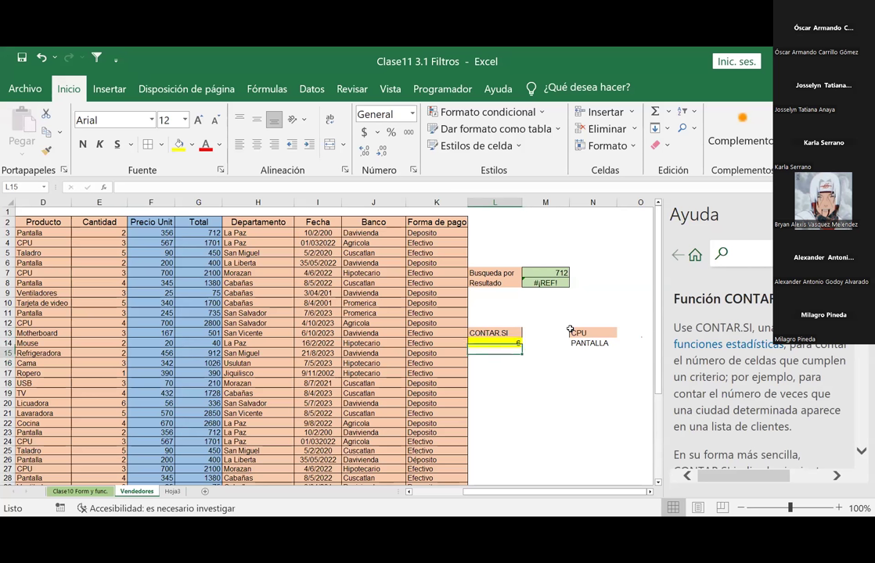
{"action": "key", "text": "Right"}
{"action": "key", "text": "Right"}
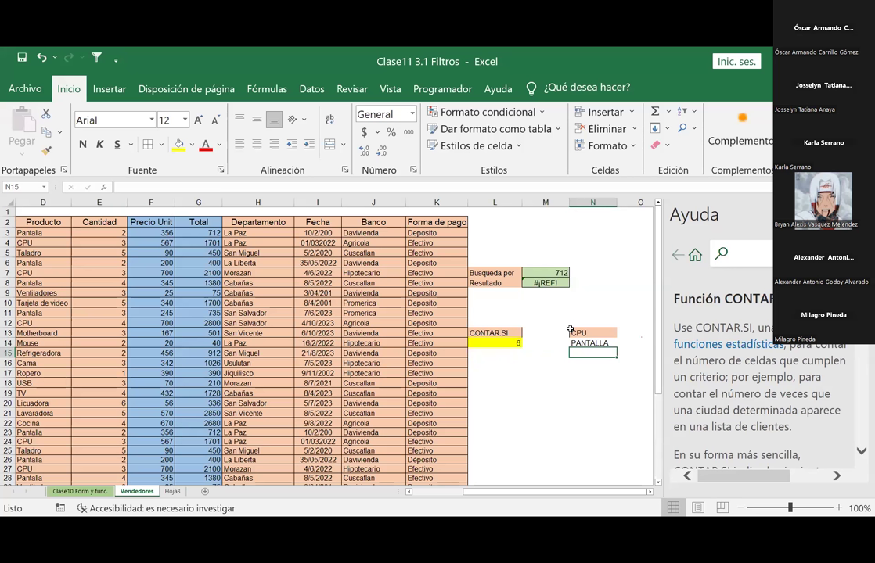
{"action": "key", "text": "Up"}
{"action": "key", "text": "Up"}
{"action": "key", "text": "Left"}
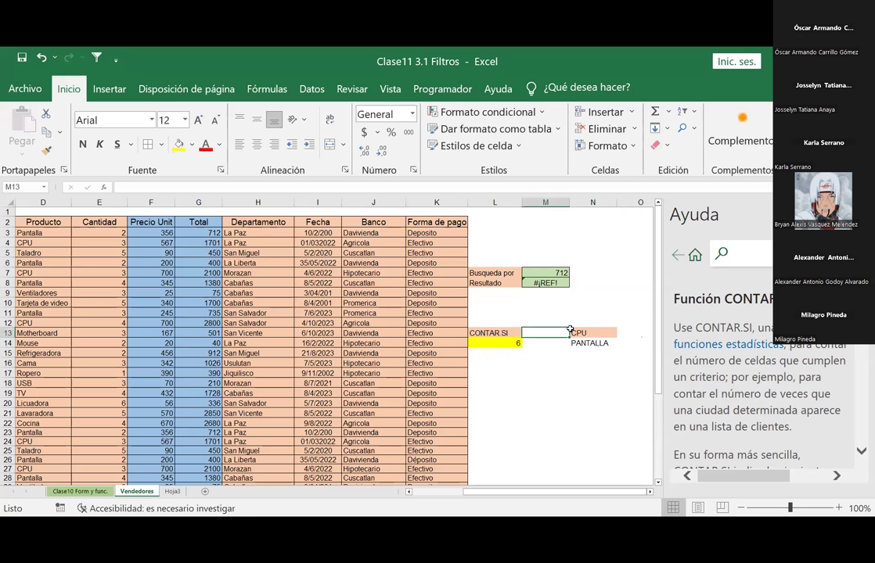
{"action": "key", "text": "Left"}
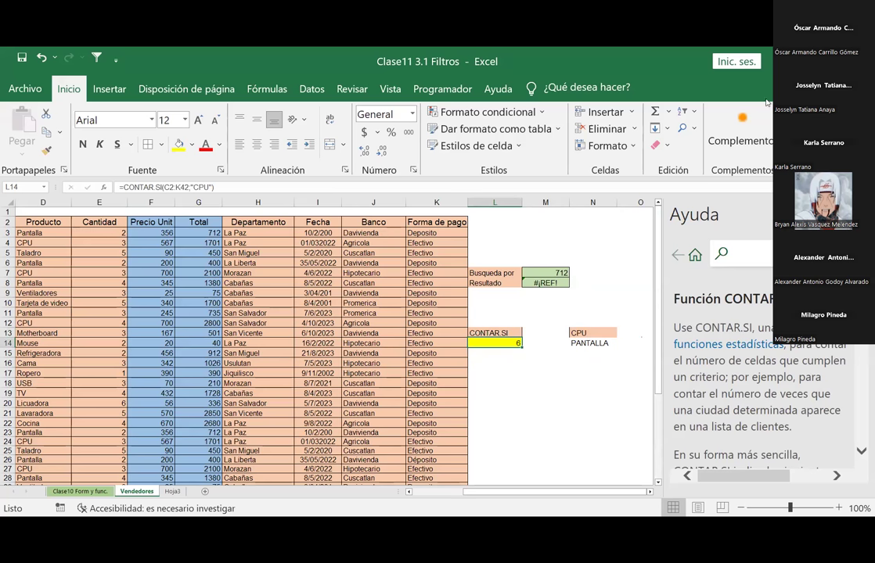
Step: Close the Ayuda help pane and scroll the Vendedores sheet left to show columns A–C
{"action": "left_click", "coordinate": [782, 215]}
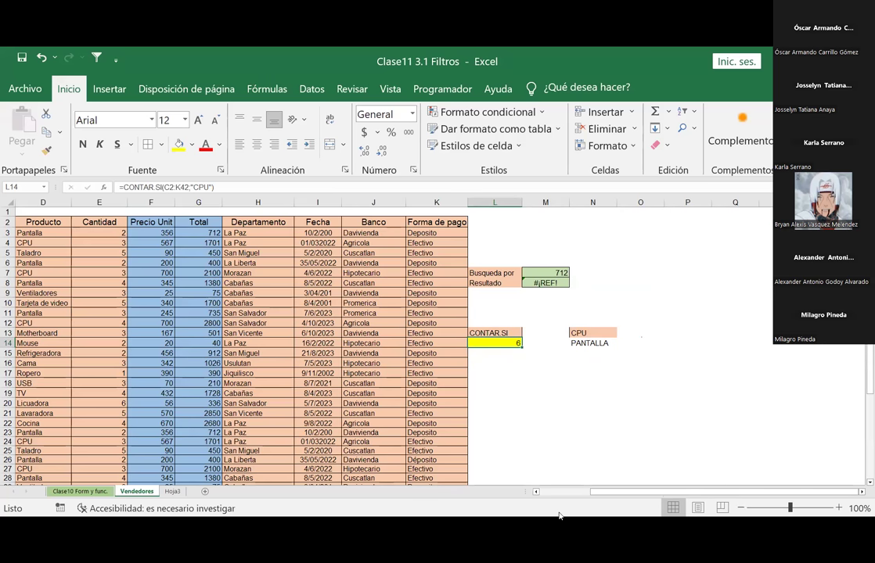
{"action": "left_click", "coordinate": [547, 389]}
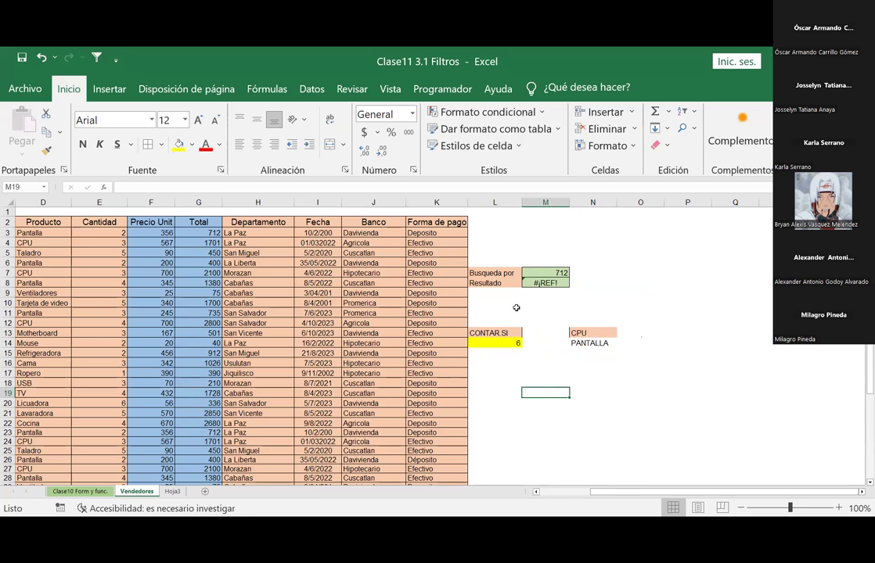
{"action": "left_click", "coordinate": [529, 370]}
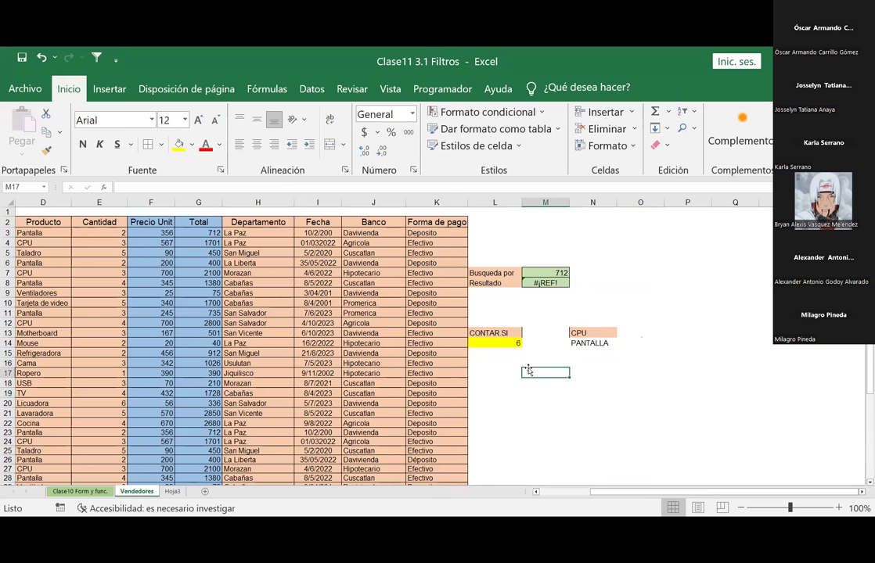
{"action": "left_click", "coordinate": [535, 431]}
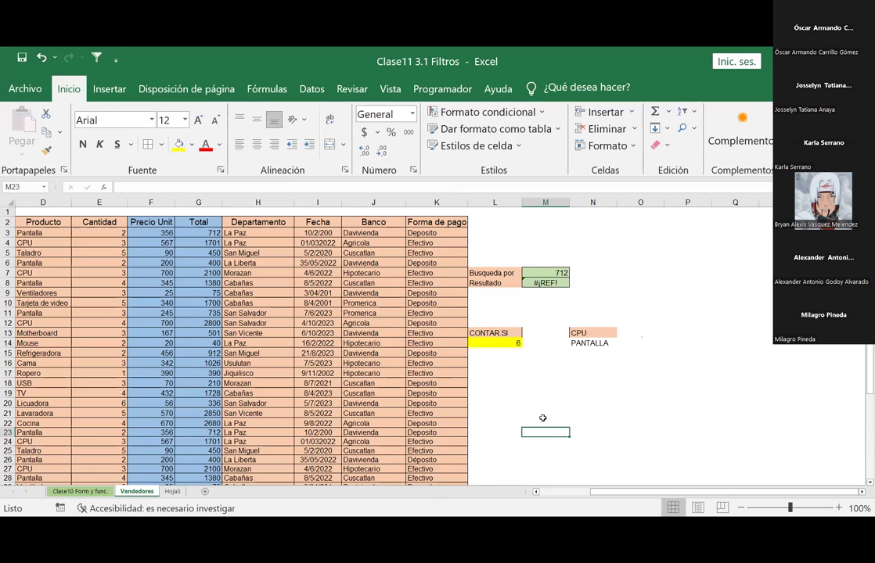
{"action": "left_click_drag", "start_coordinate": [649, 492], "coordinate": [618, 491]}
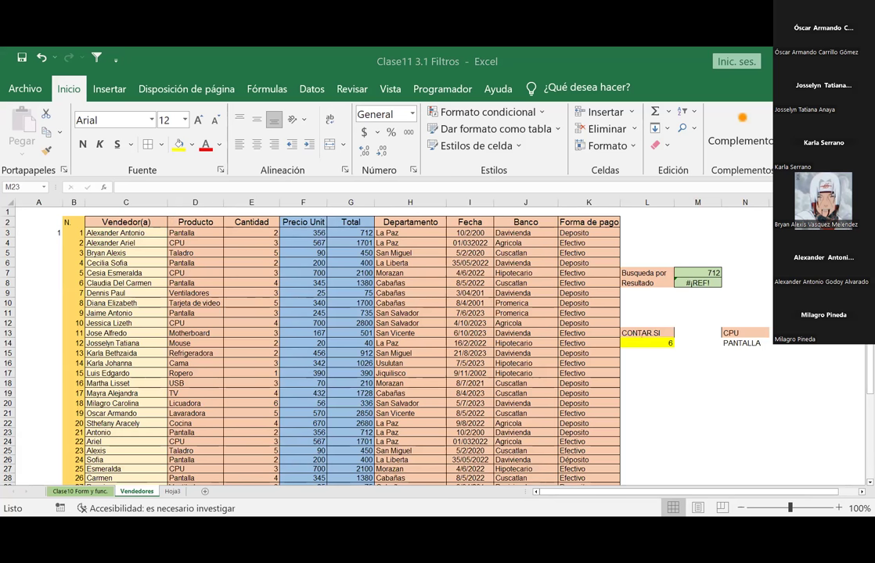
{"action": "left_click", "coordinate": [697, 432]}
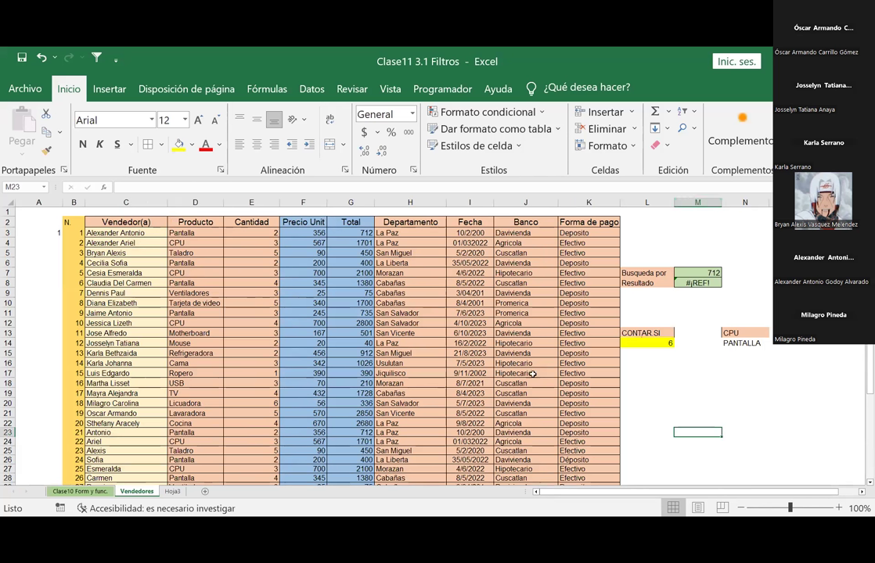
{"action": "left_click", "coordinate": [655, 243]}
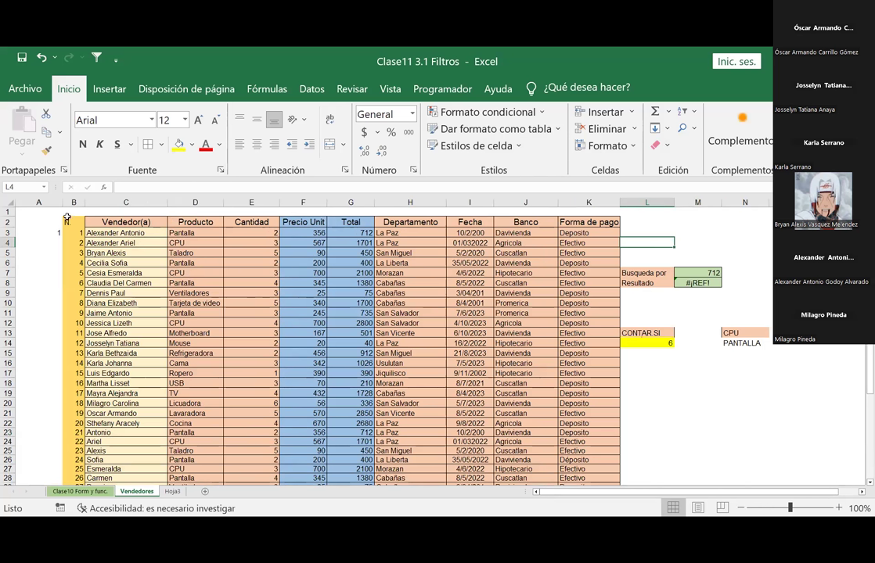